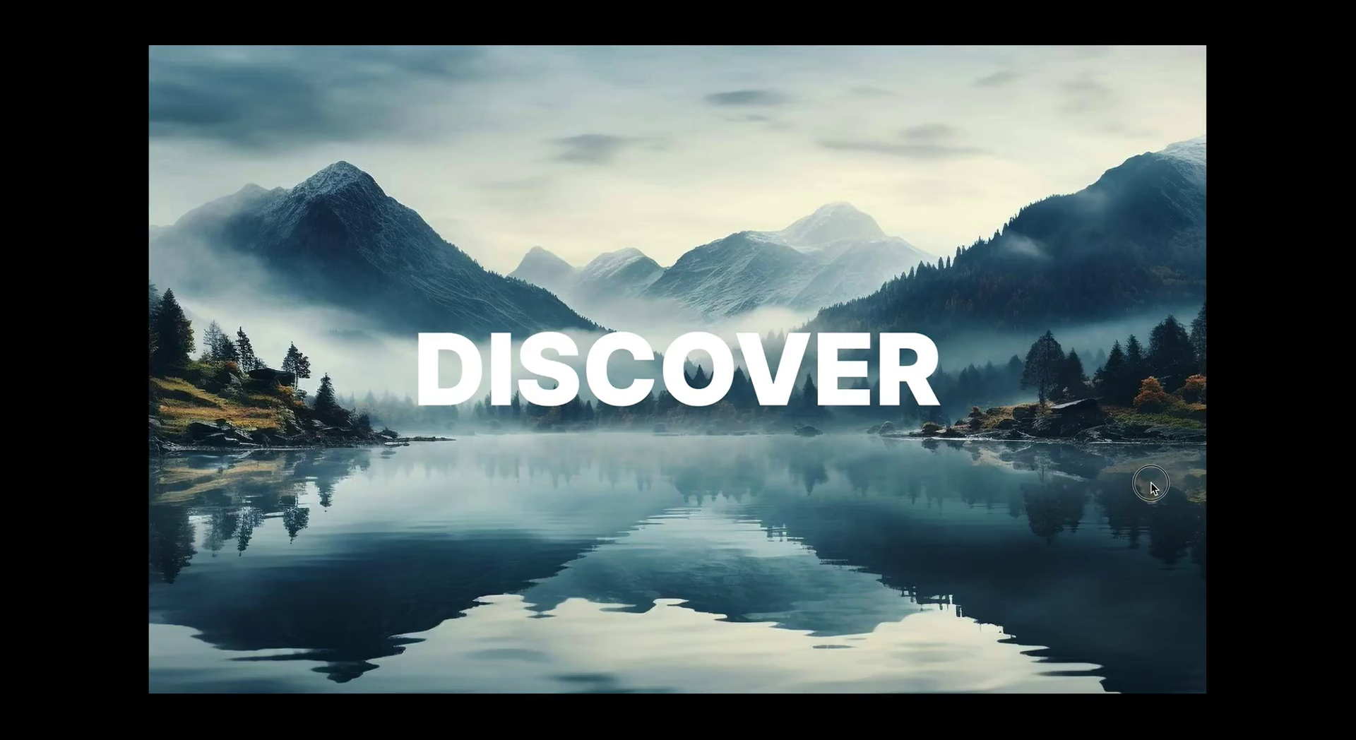
- Preview the finished parallax prototype by going from the DISCOVER mountain scene to the underwater section and back
scroll(1146, 485, down, 3)
scroll(1139, 381, down, 5)
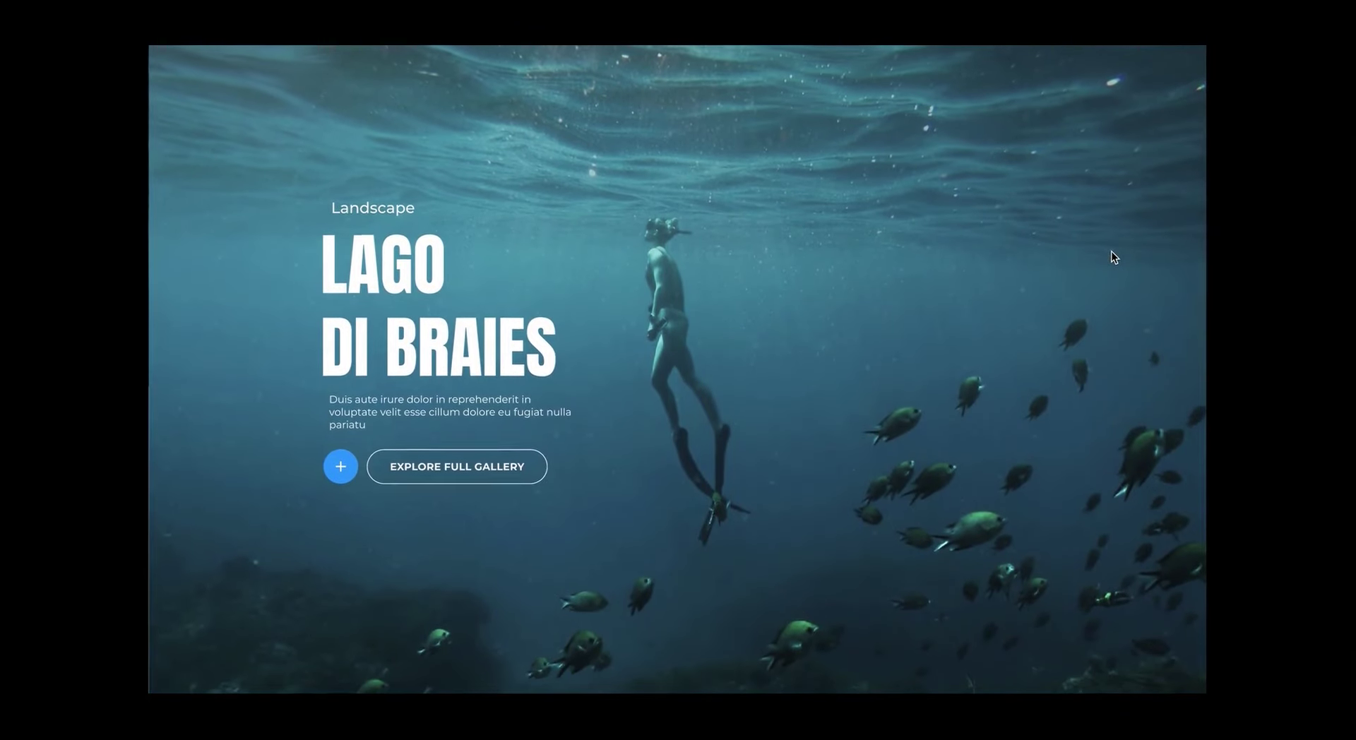
scroll(1112, 256, down, 1)
scroll(1116, 354, up, 5)
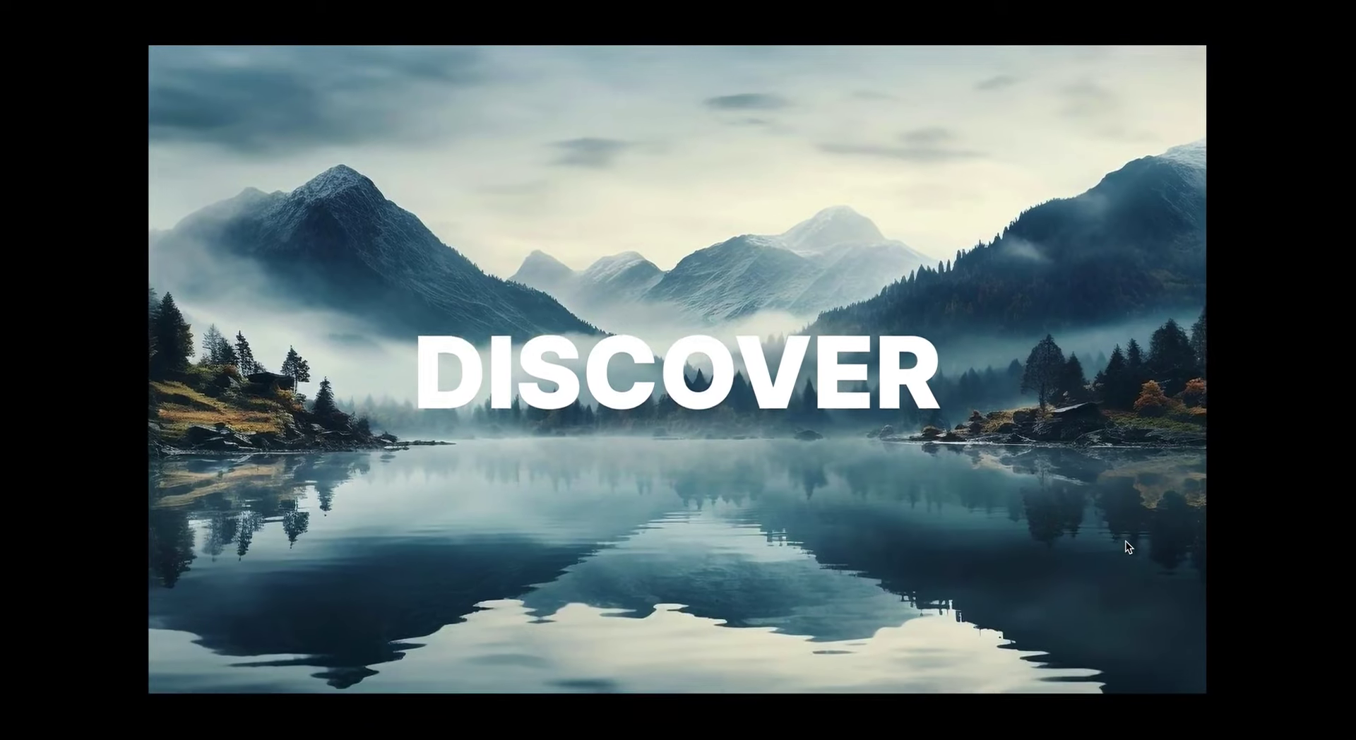
scroll(1120, 396, down, 5)
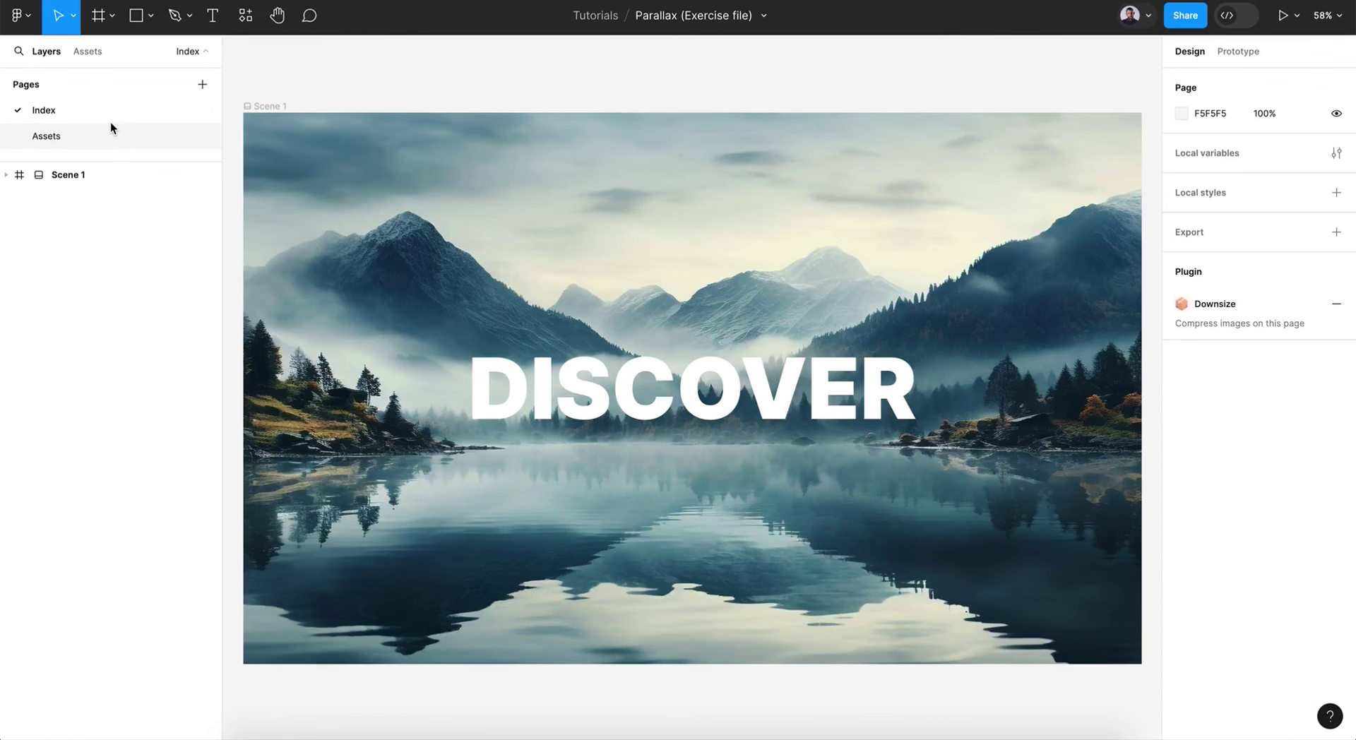
- Open the Assets page and examine the slide infos, mountain peak, water line, underwater and diver images
click(59, 136)
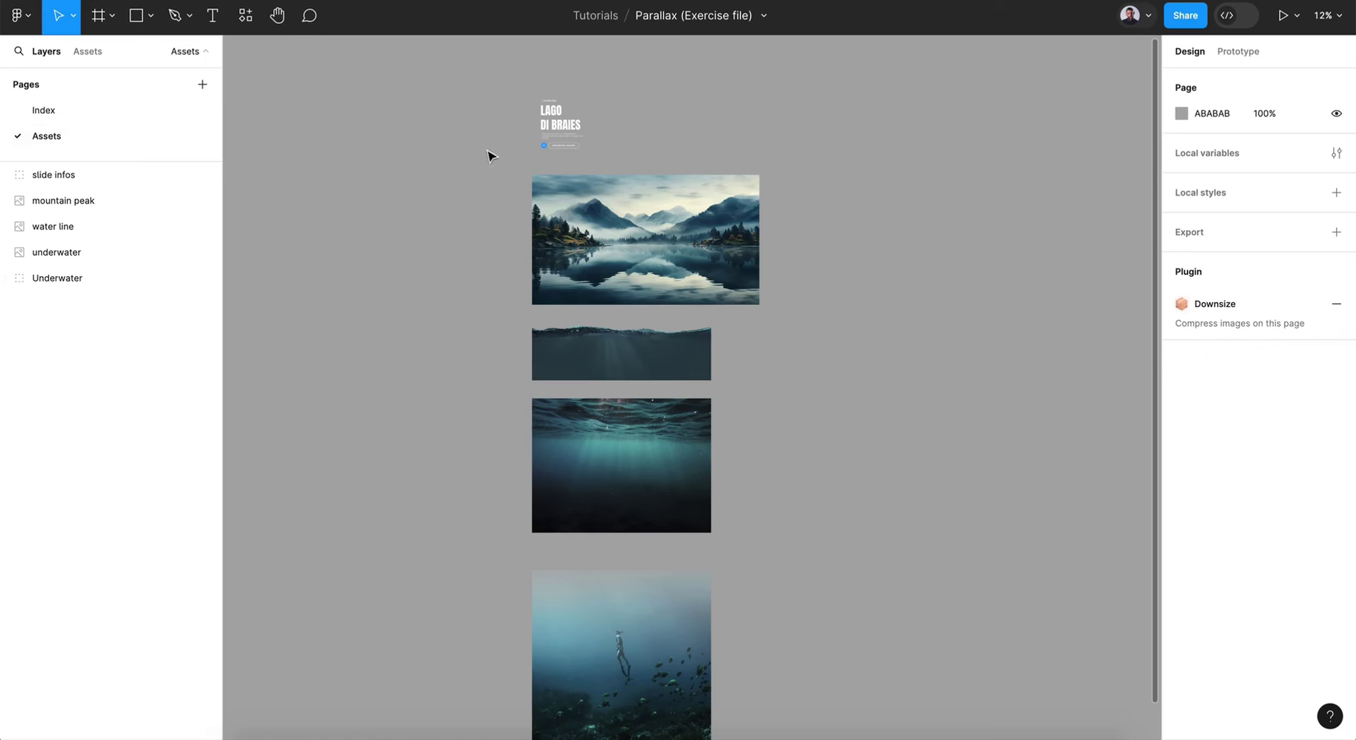
scroll(487, 121, up, 10)
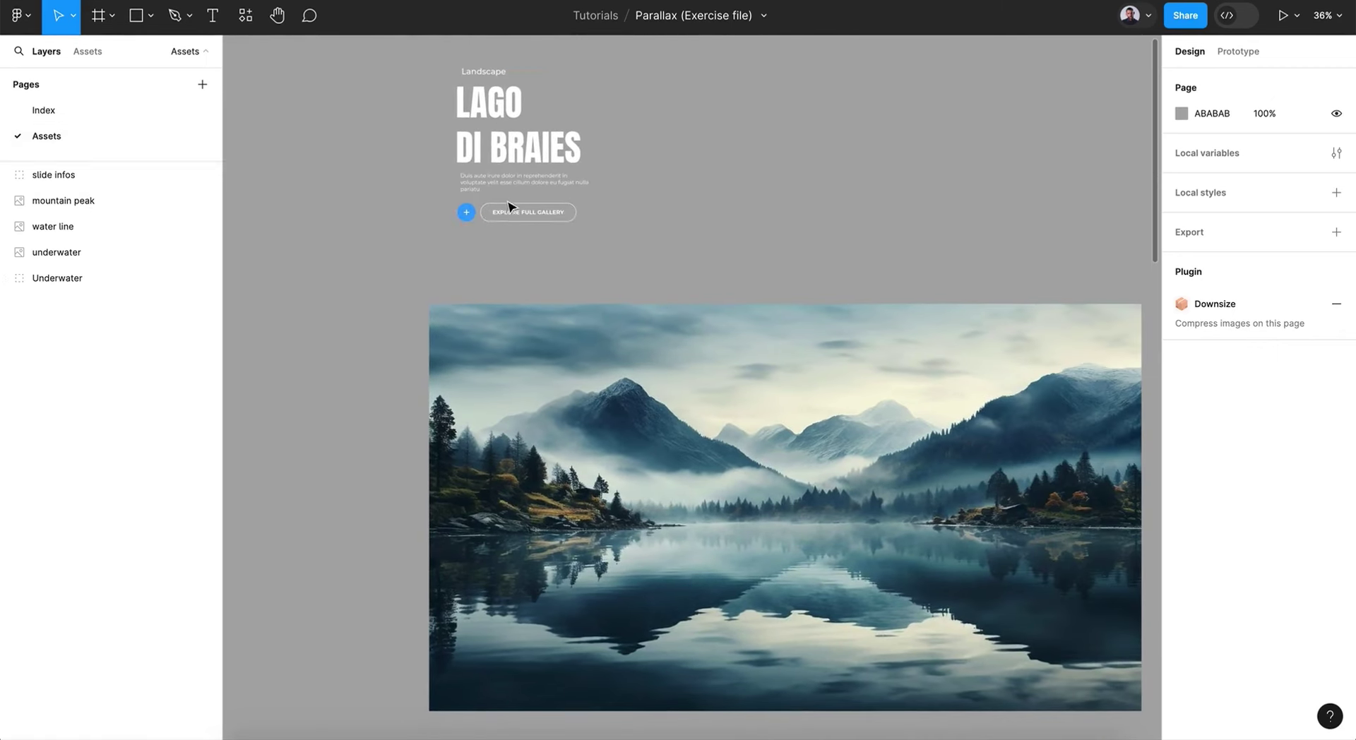
scroll(560, 282, down, 2)
scroll(558, 286, down, 4)
scroll(558, 285, right, 2)
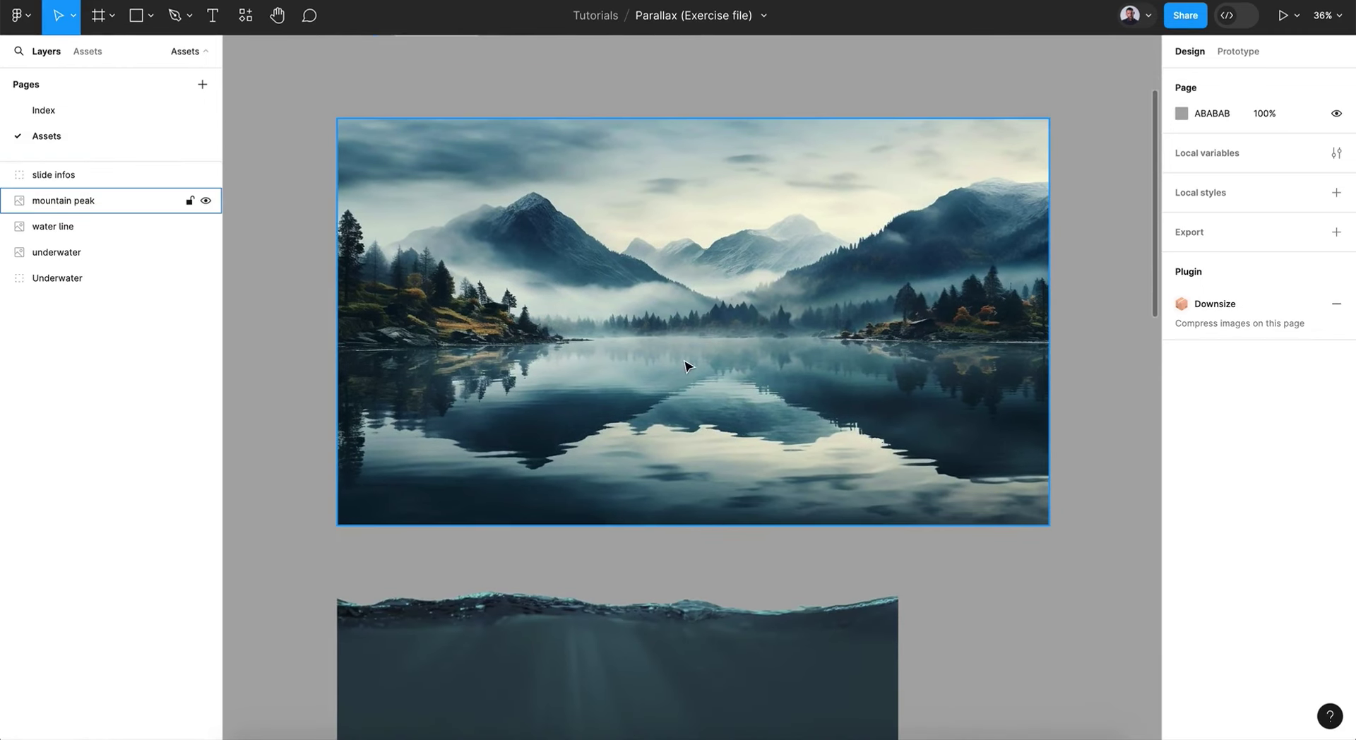
scroll(685, 366, down, 15)
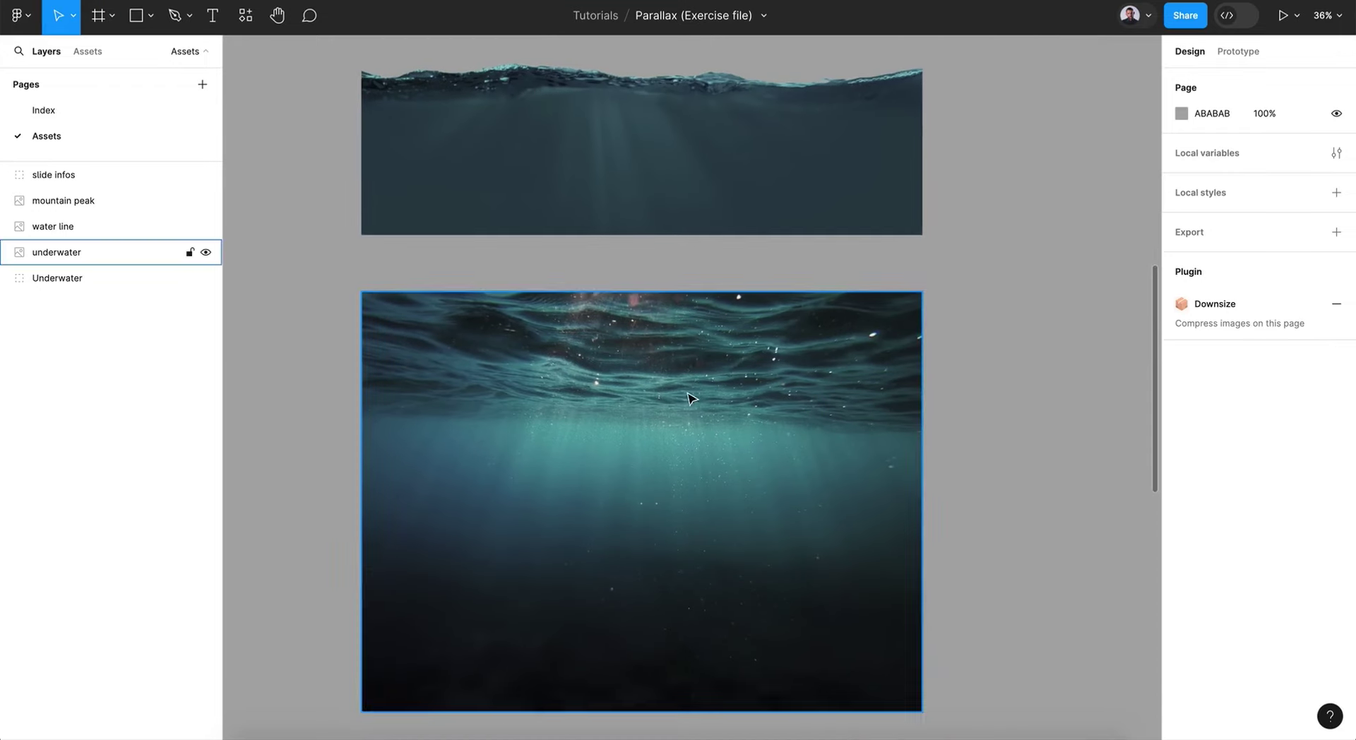
scroll(690, 423, down, 20)
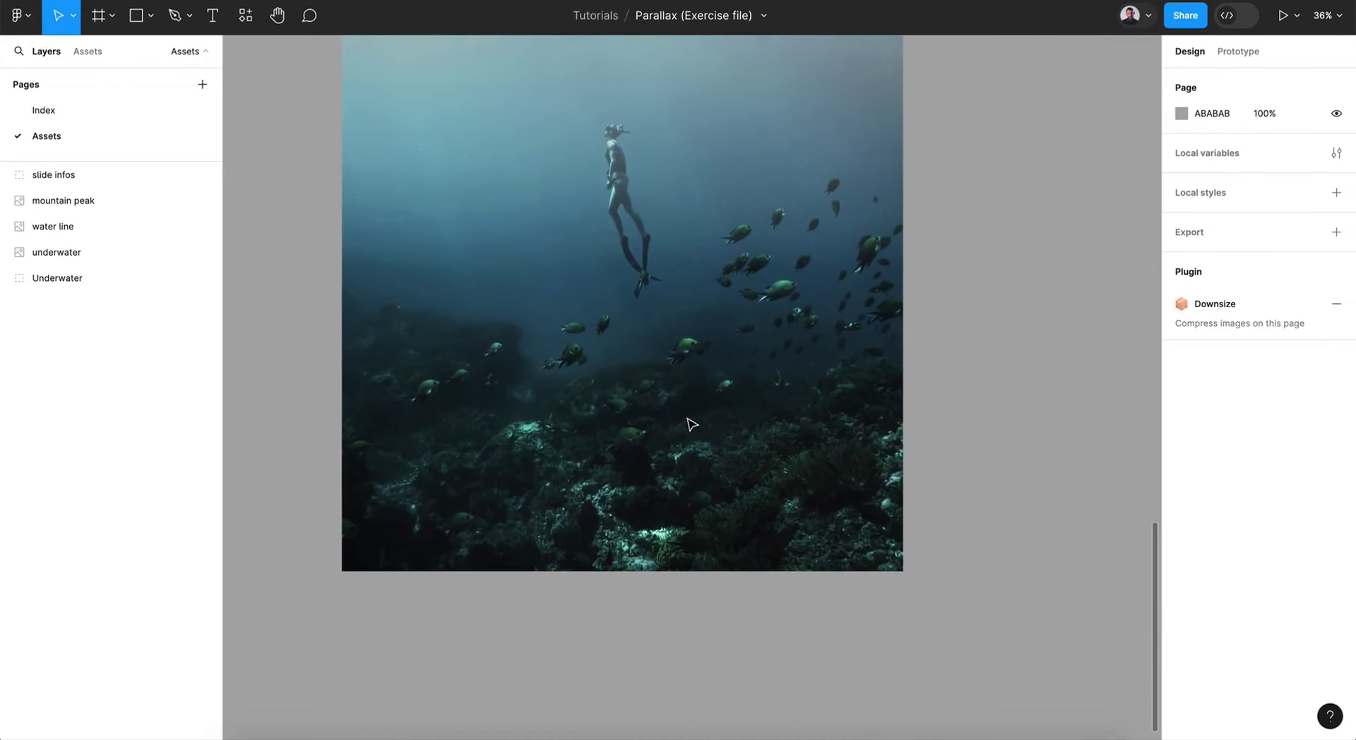
scroll(690, 424, up, 20)
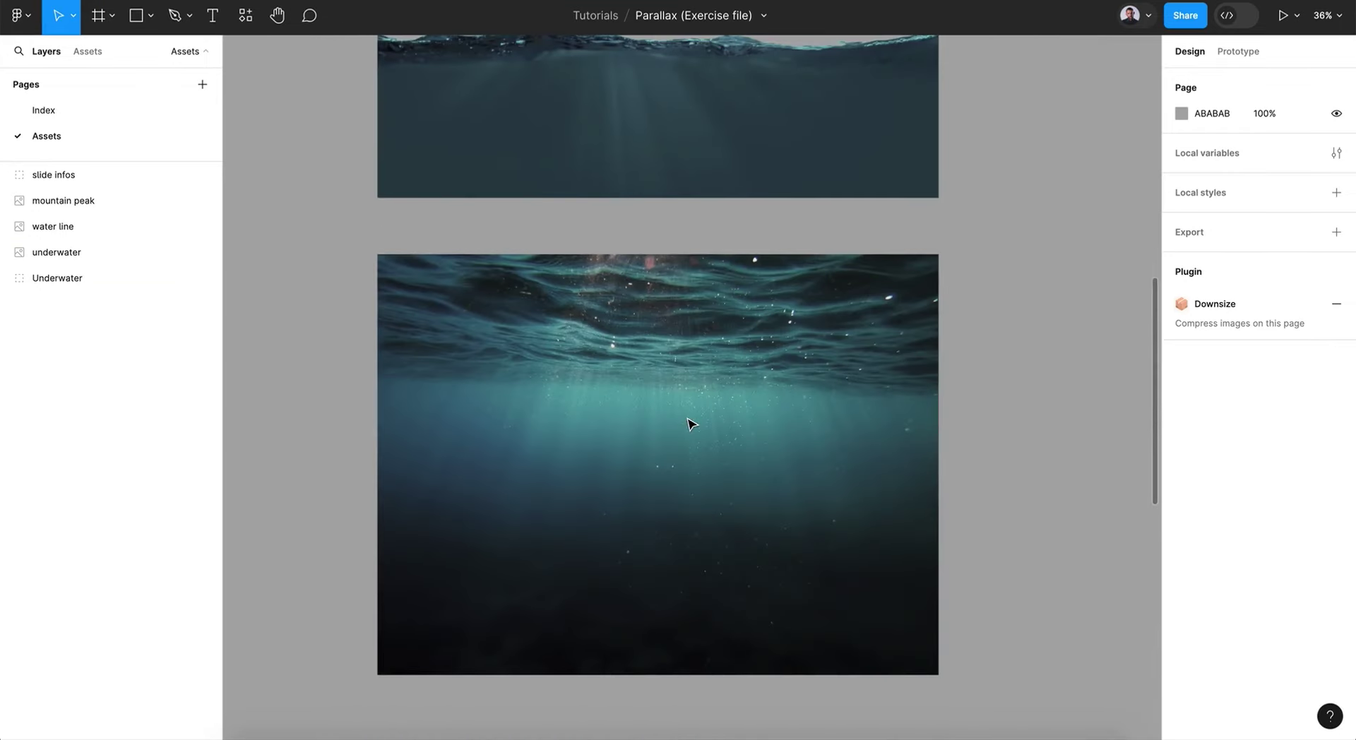
scroll(690, 424, up, 12)
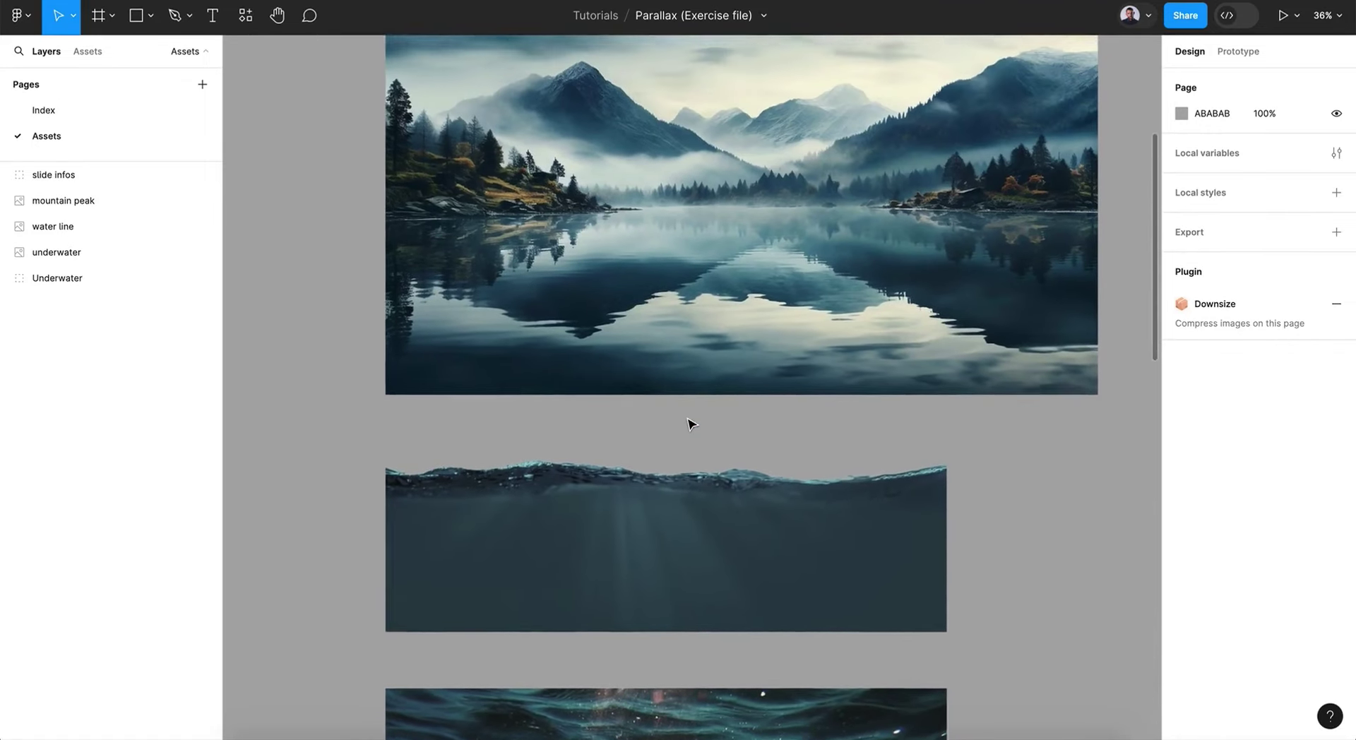
scroll(690, 424, up, 3)
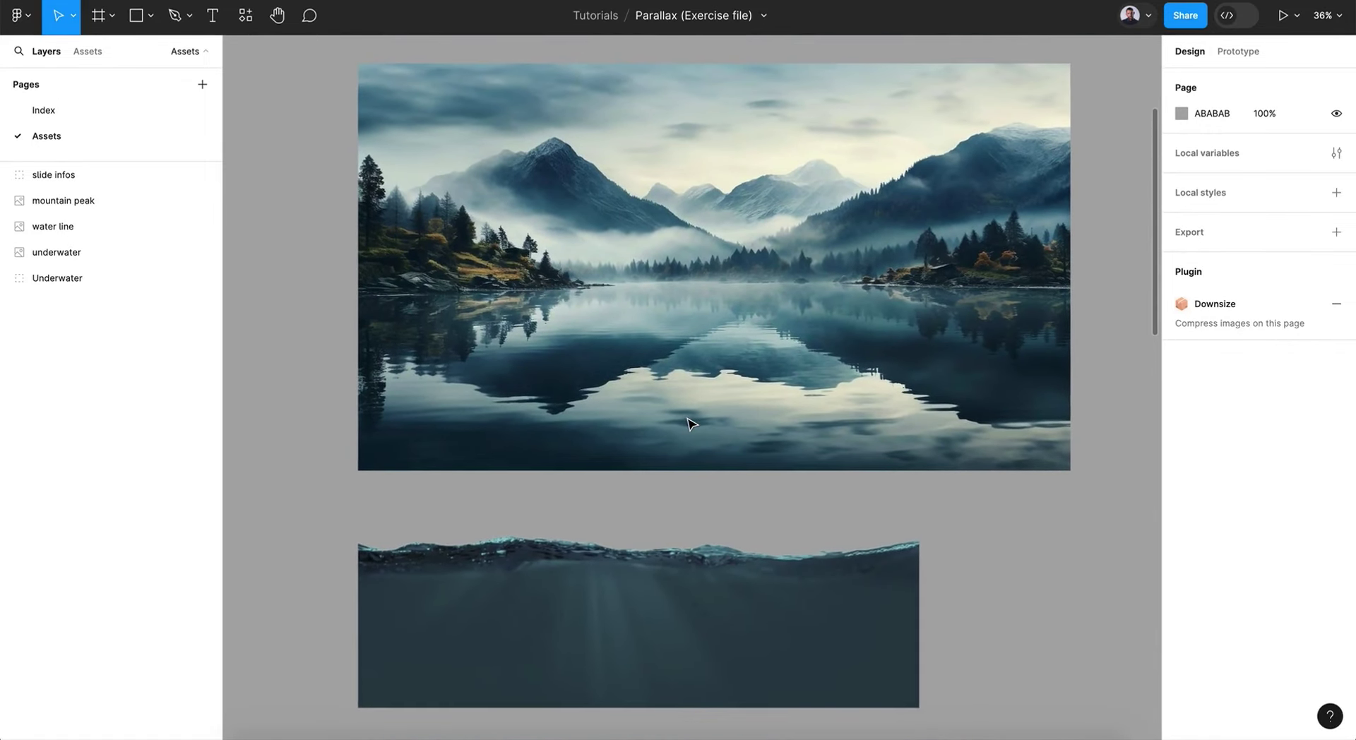
scroll(691, 424, down, 5)
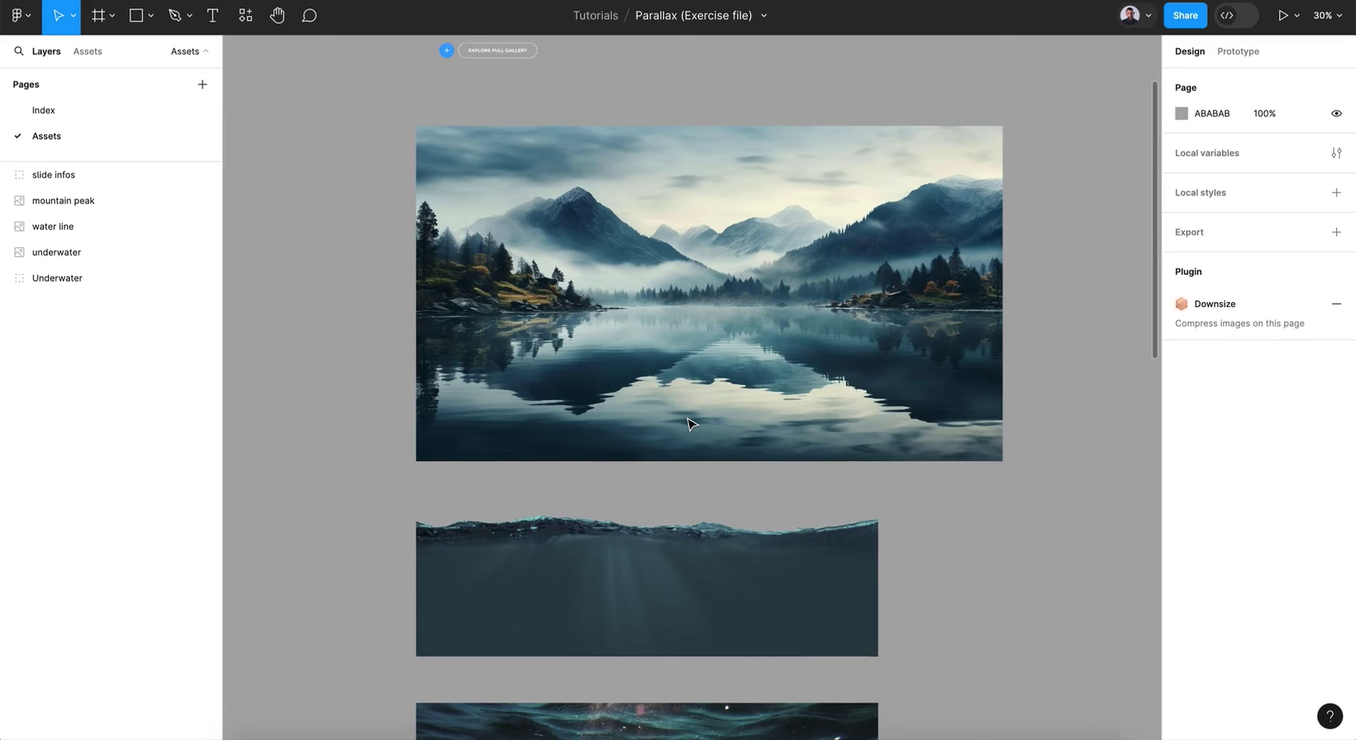
scroll(690, 424, down, 20)
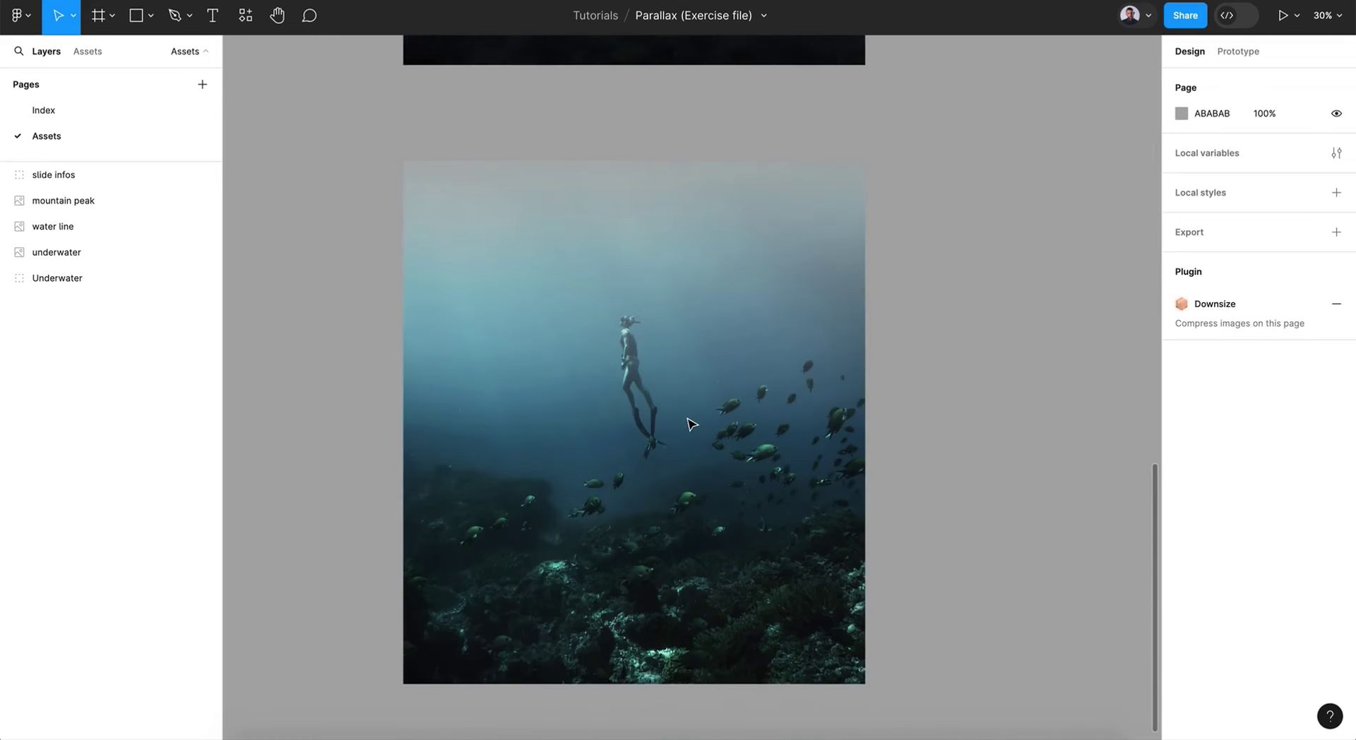
scroll(690, 424, up, 20)
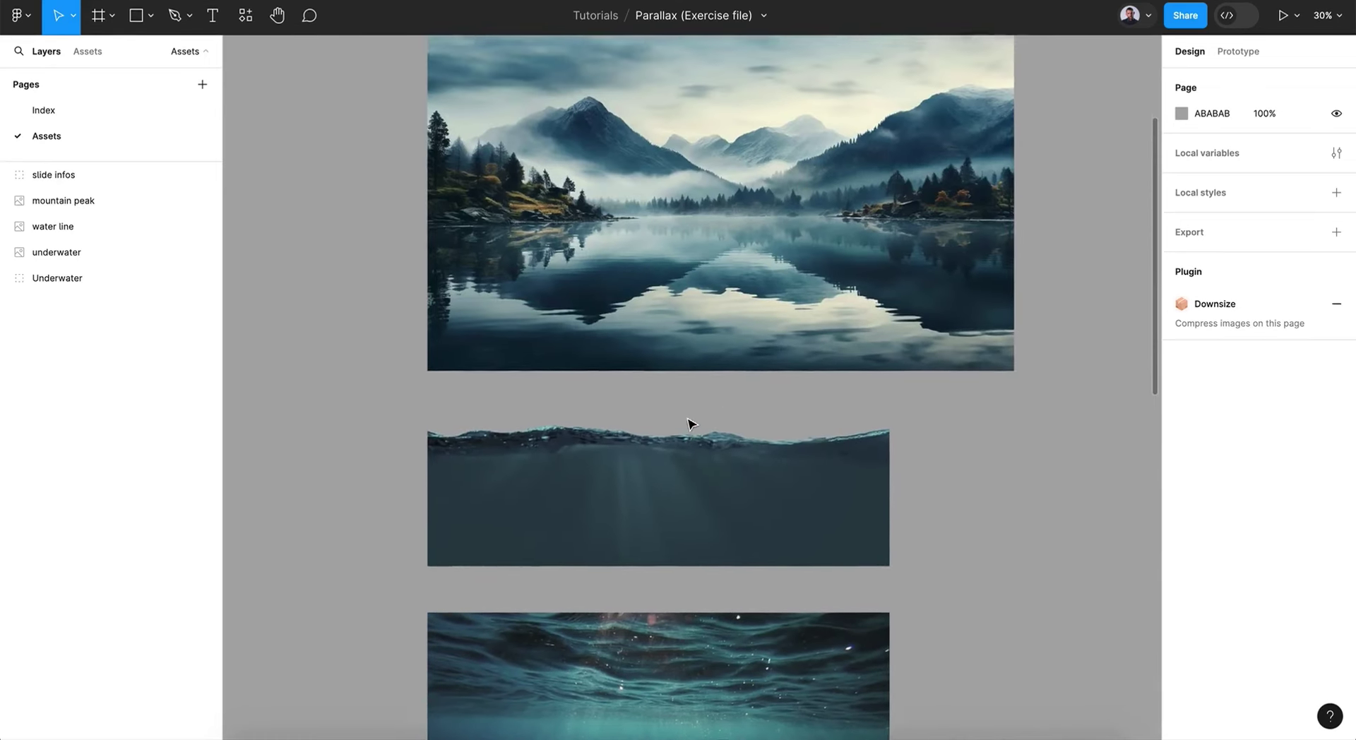
scroll(690, 424, up, 3)
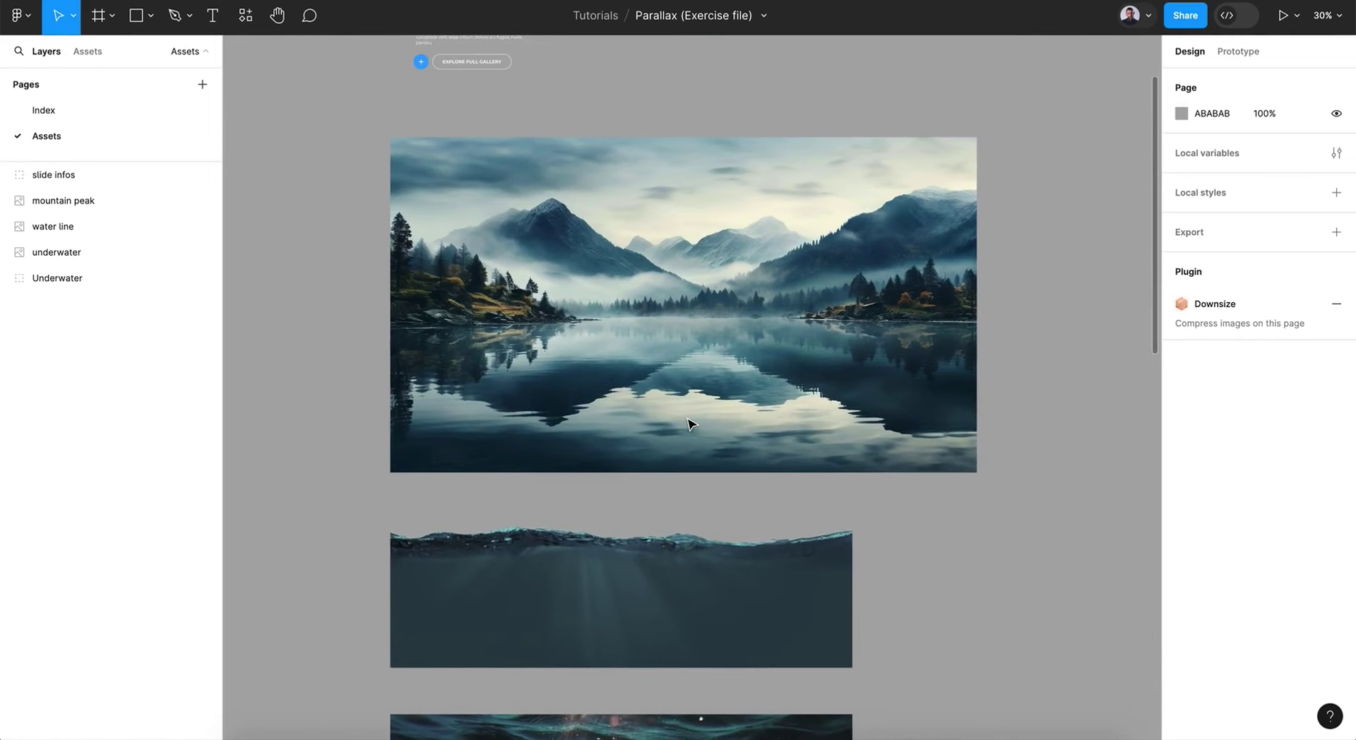
- Add a new page named "prototype" to the file
click(205, 86)
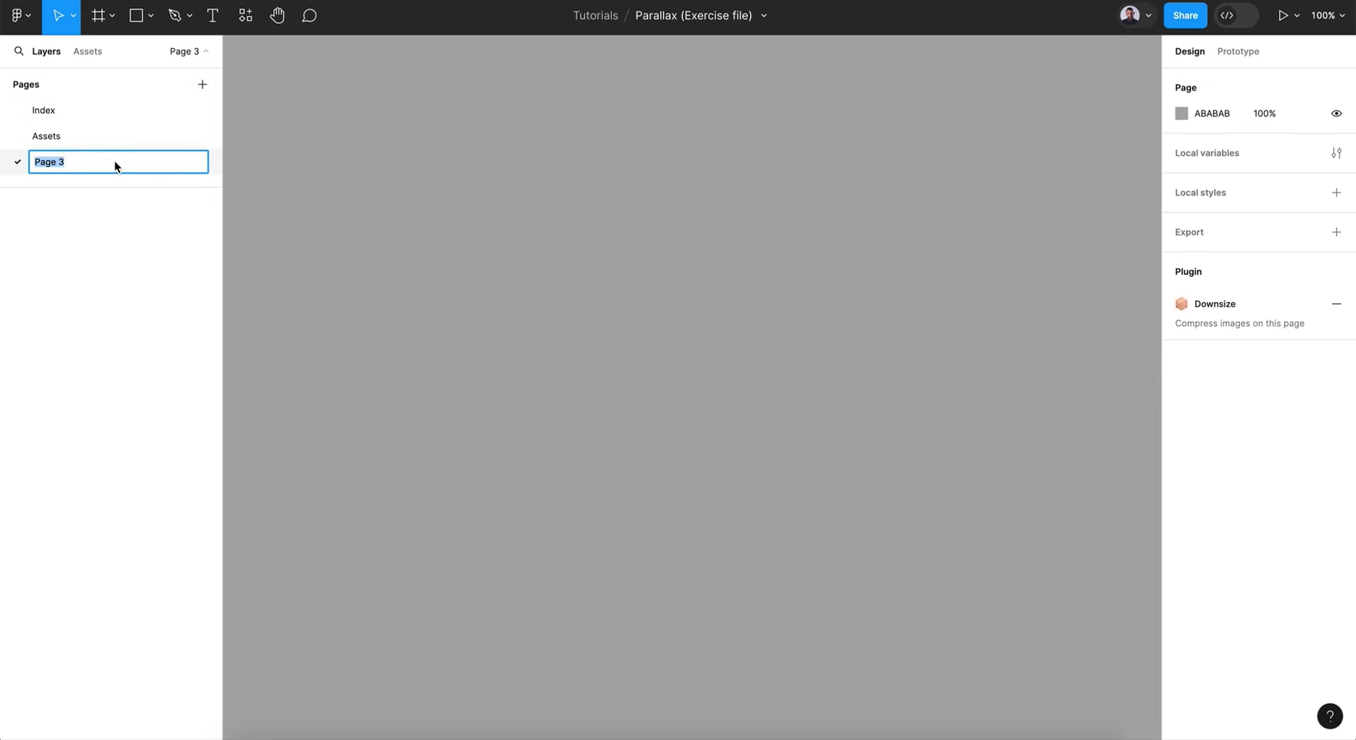
text(prototype)
key(Return)
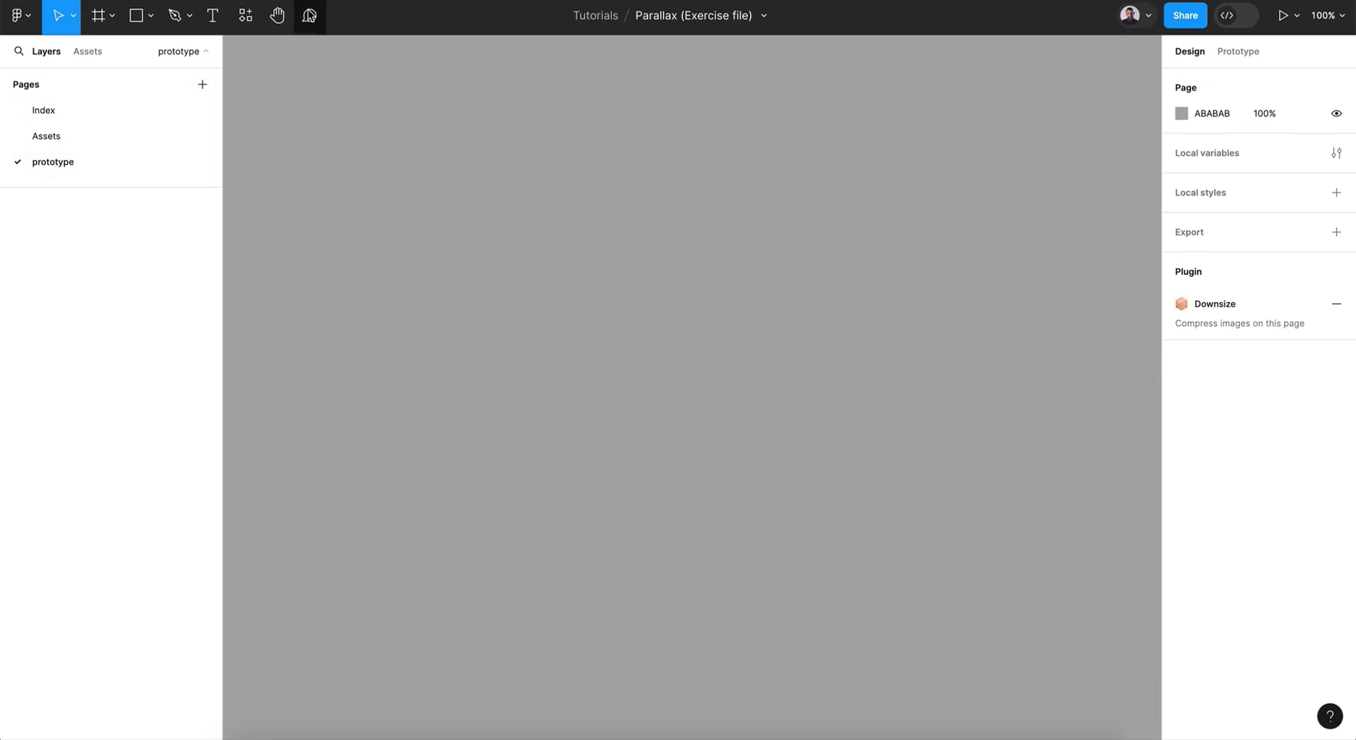
- Create a MacBook Air frame of 1280 × 832 on the prototype page and rename it "Scene 1"
click(97, 15)
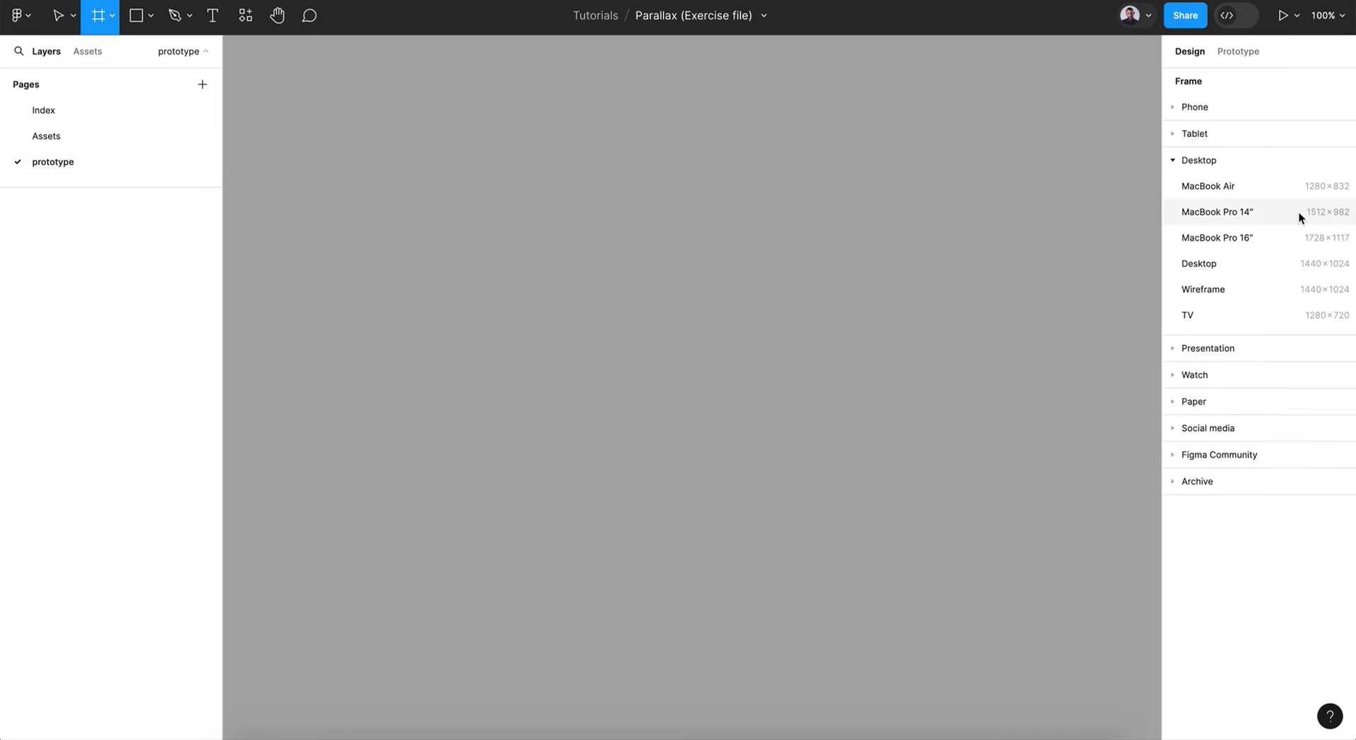
click(1213, 188)
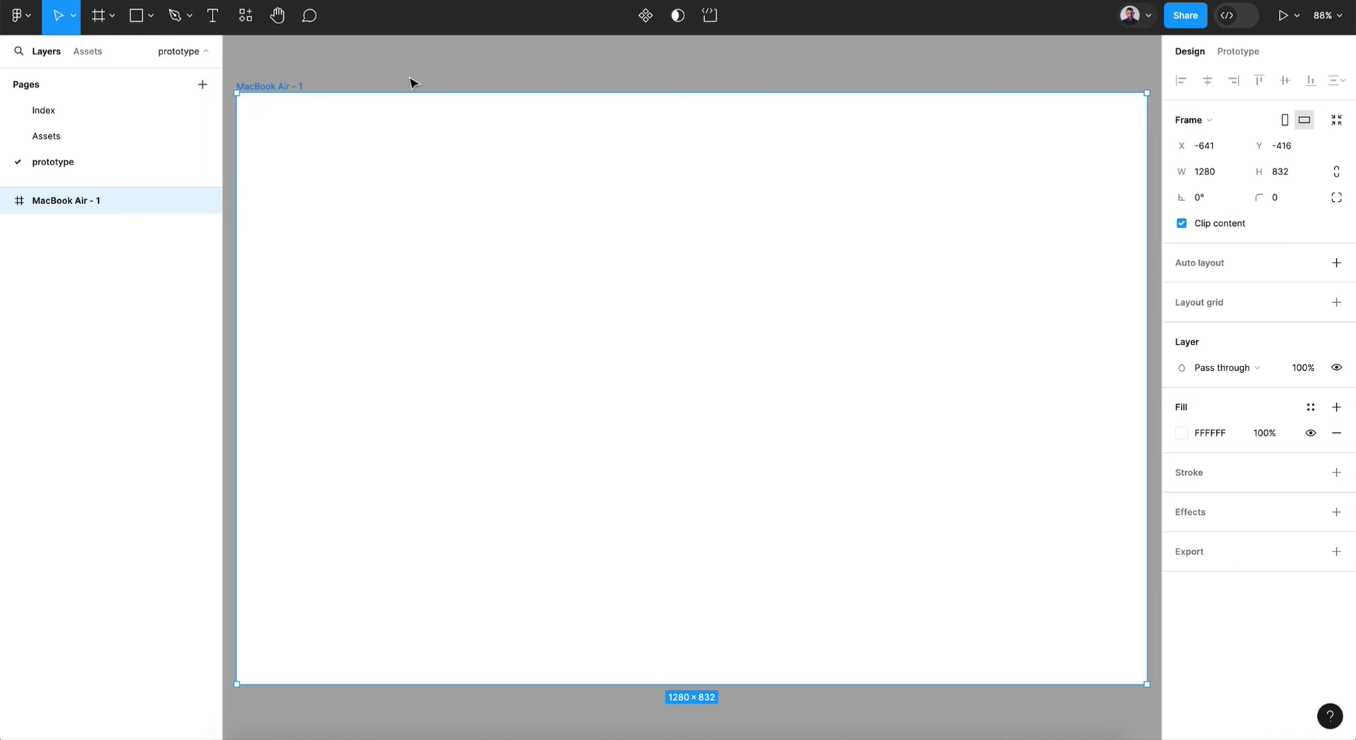
double_click(286, 85)
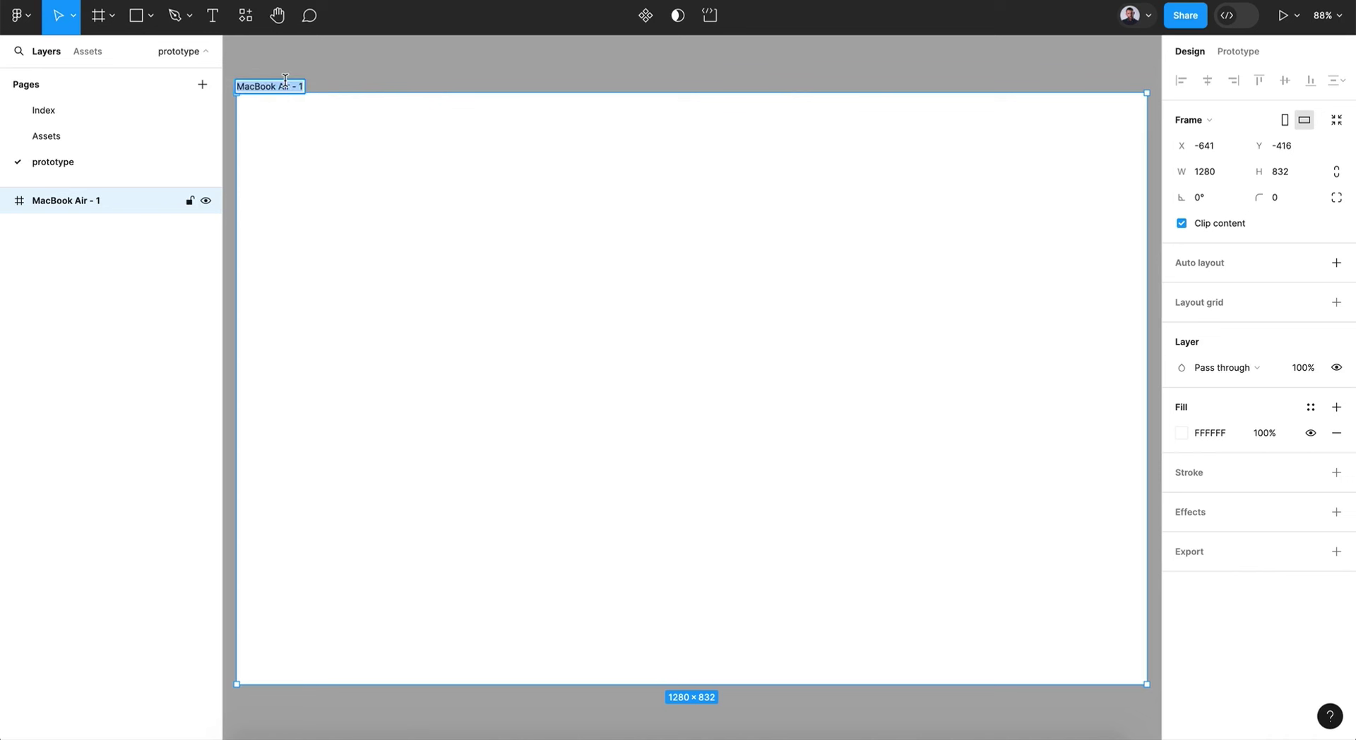
text(Scene)
key(Return)
click(393, 66)
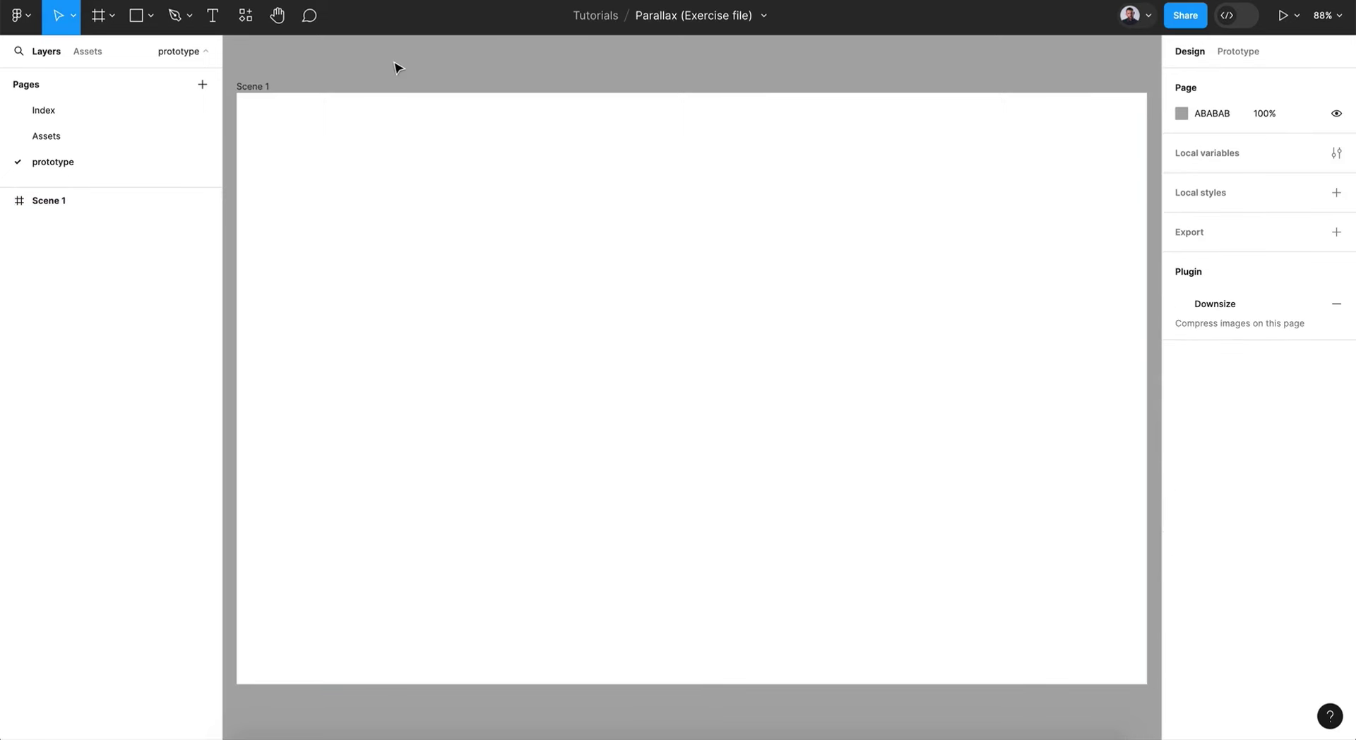
- Copy the mountain peak, water line, underwater and Underwater diver layers from the Assets page onto the prototype page
scroll(393, 66, down, 5)
click(40, 141)
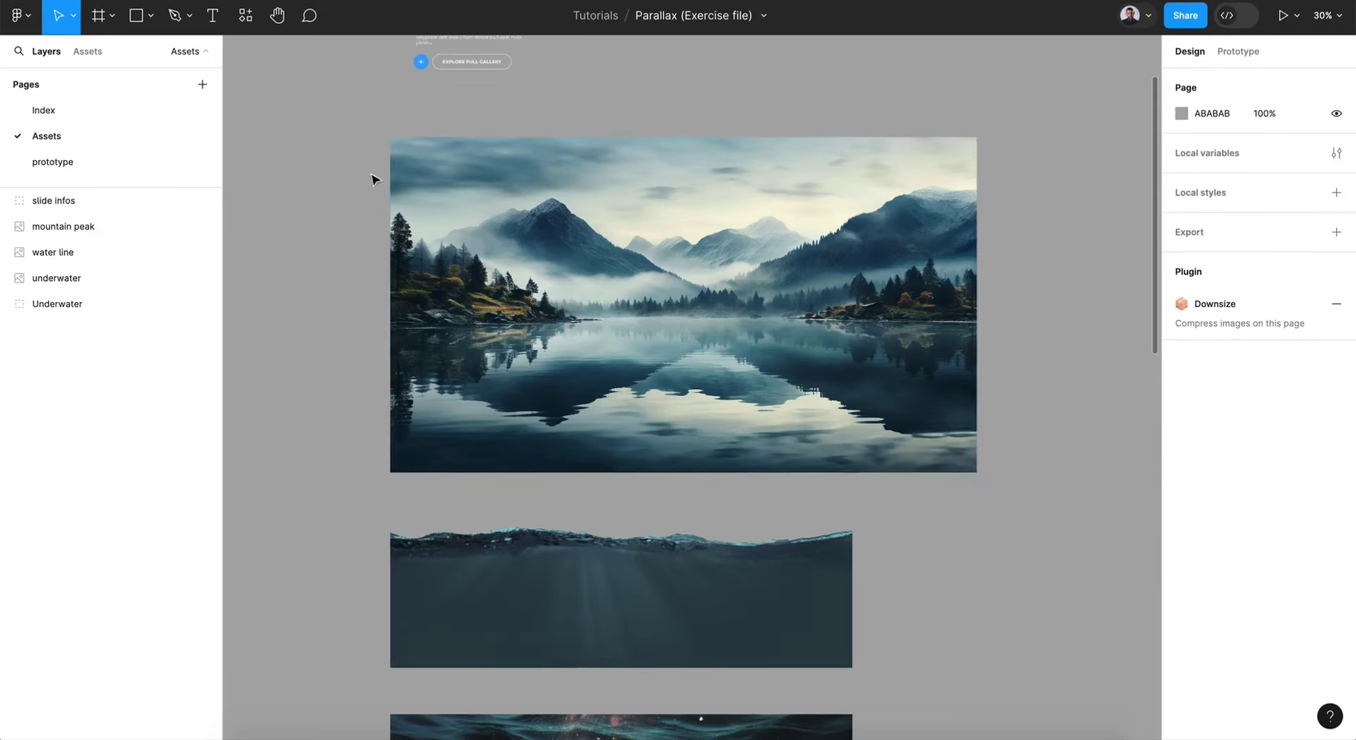
drag(340, 155, 575, 682)
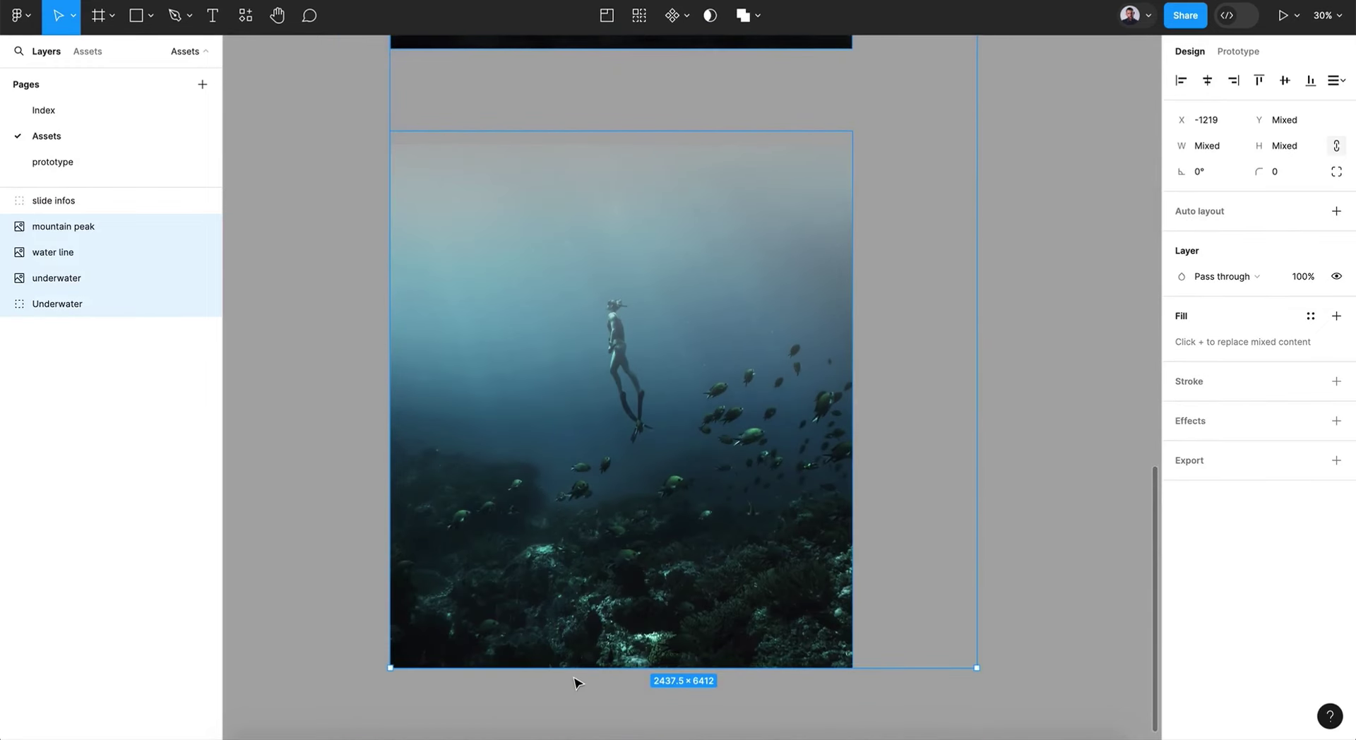
scroll(576, 682, down, 5)
scroll(575, 684, up, 1)
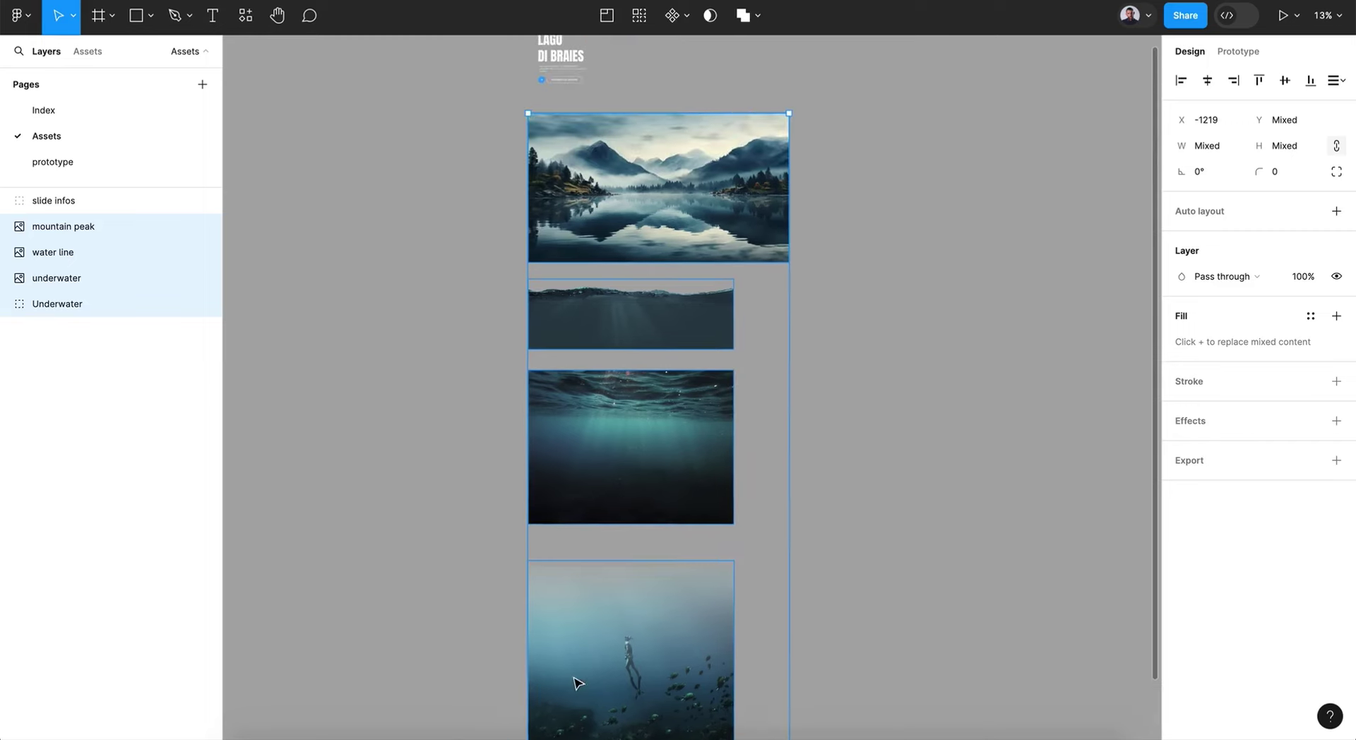
click(41, 163)
scroll(981, 381, right, 5)
scroll(982, 382, down, 3)
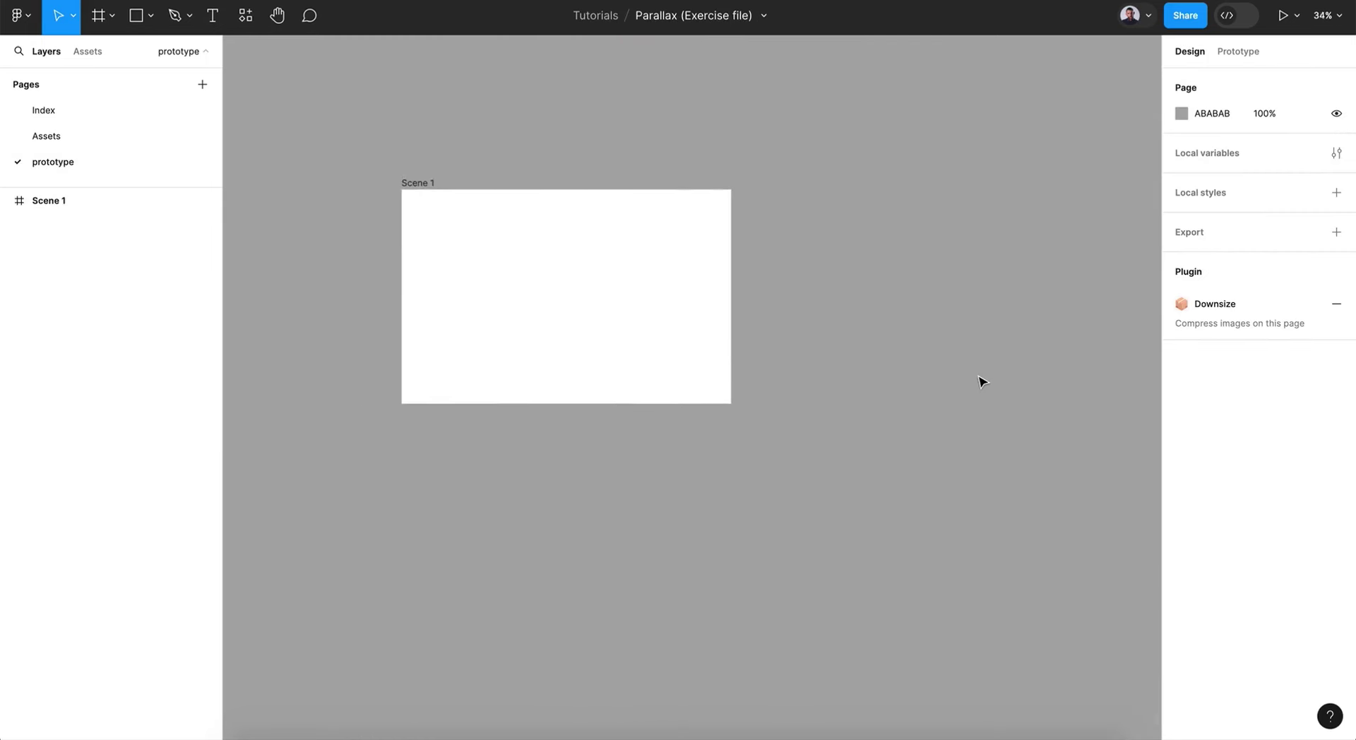
scroll(982, 382, down, 2)
key(ctrl+v)
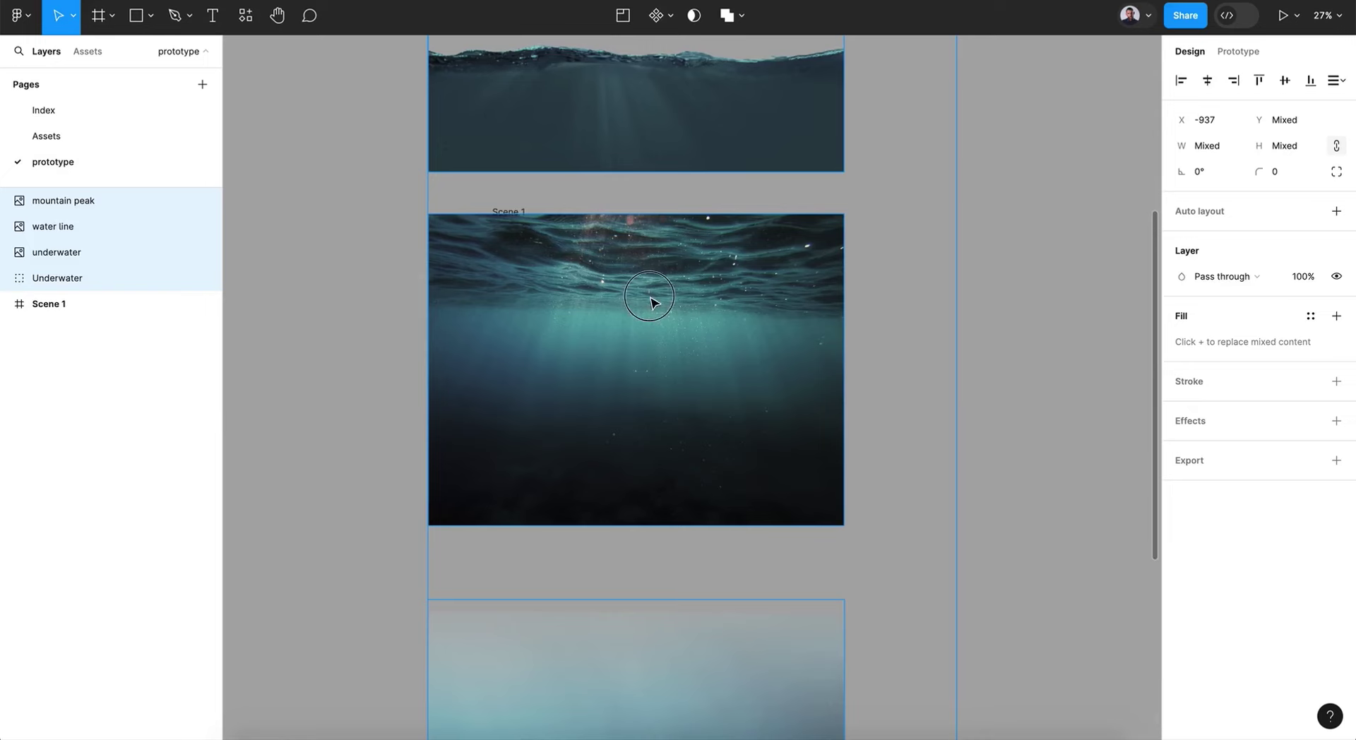
- Move the four pasted layers together into the empty space to the right of the Scene 1 frame
drag(654, 303, 1039, 466)
scroll(1038, 467, up, 4)
scroll(1038, 466, right, 4)
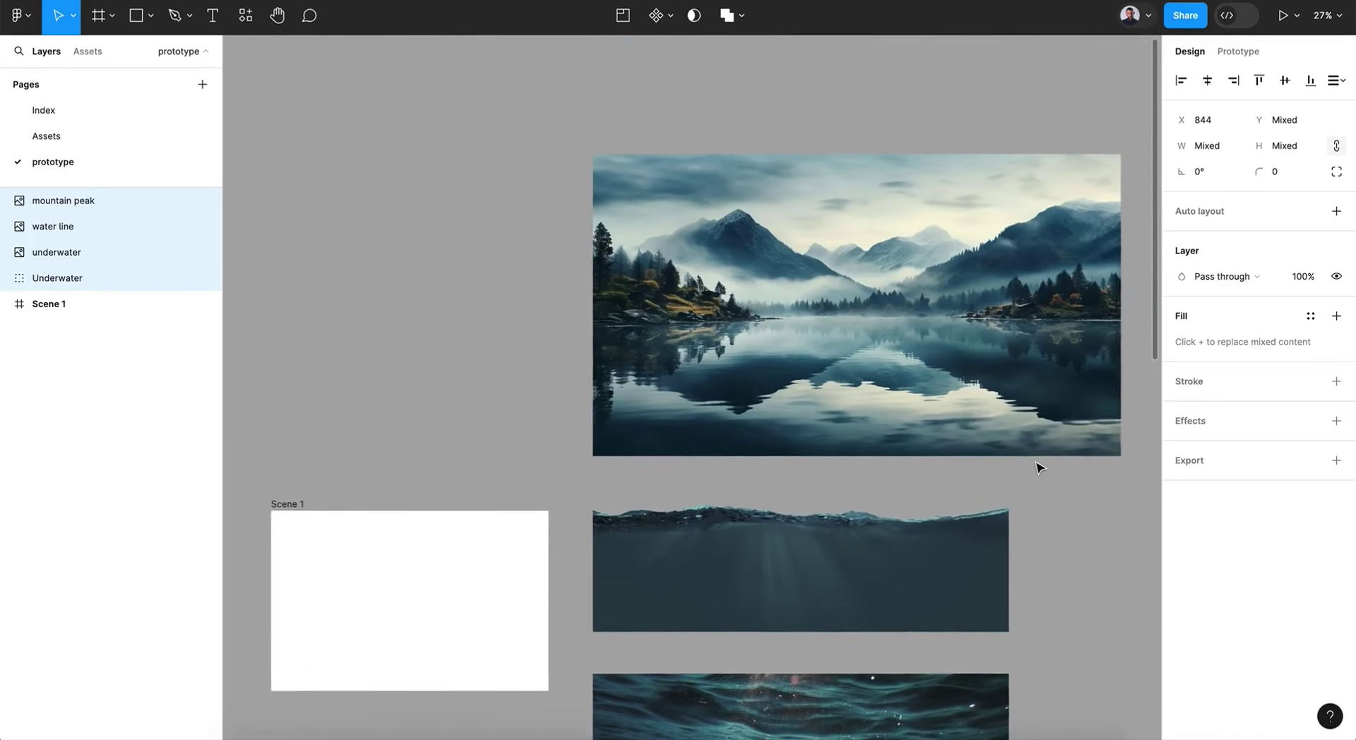
scroll(1039, 466, down, 1)
drag(884, 320, 929, 460)
scroll(933, 464, down, 4)
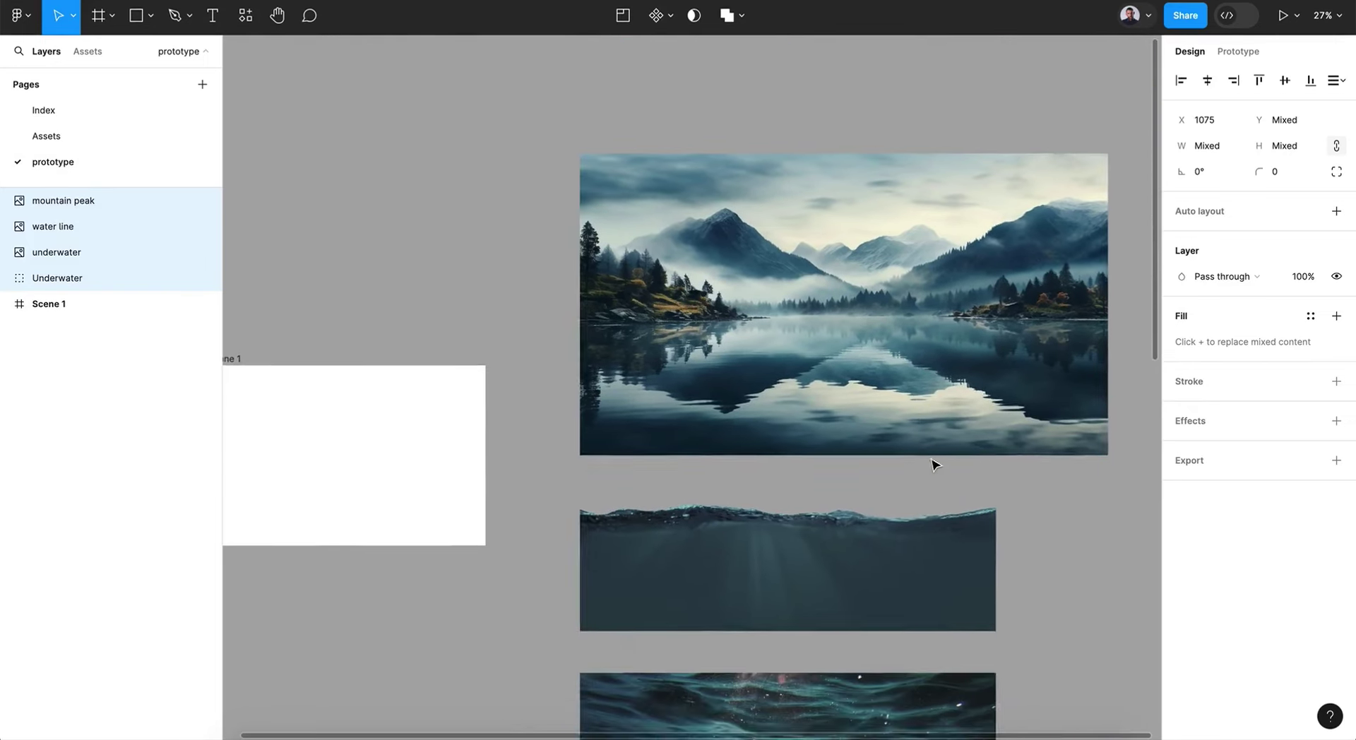
scroll(933, 464, right, 1)
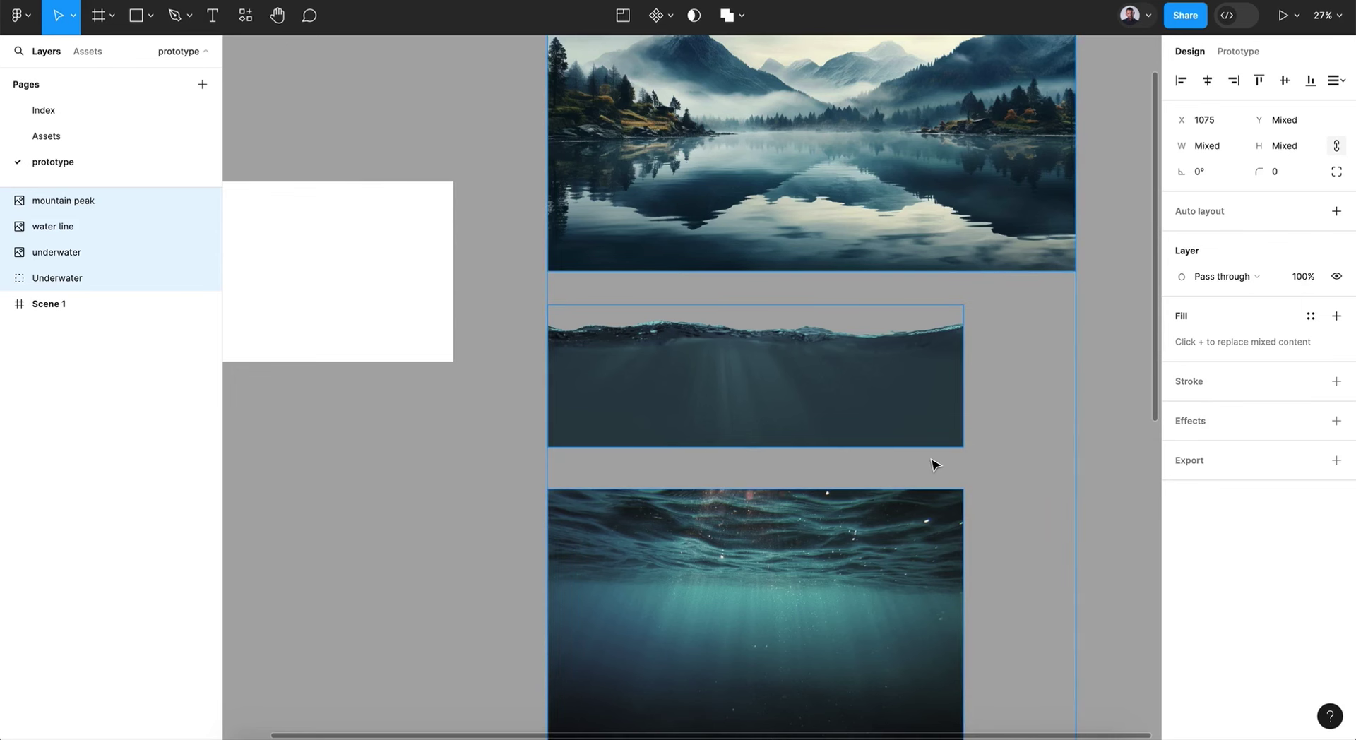
key(shift+1)
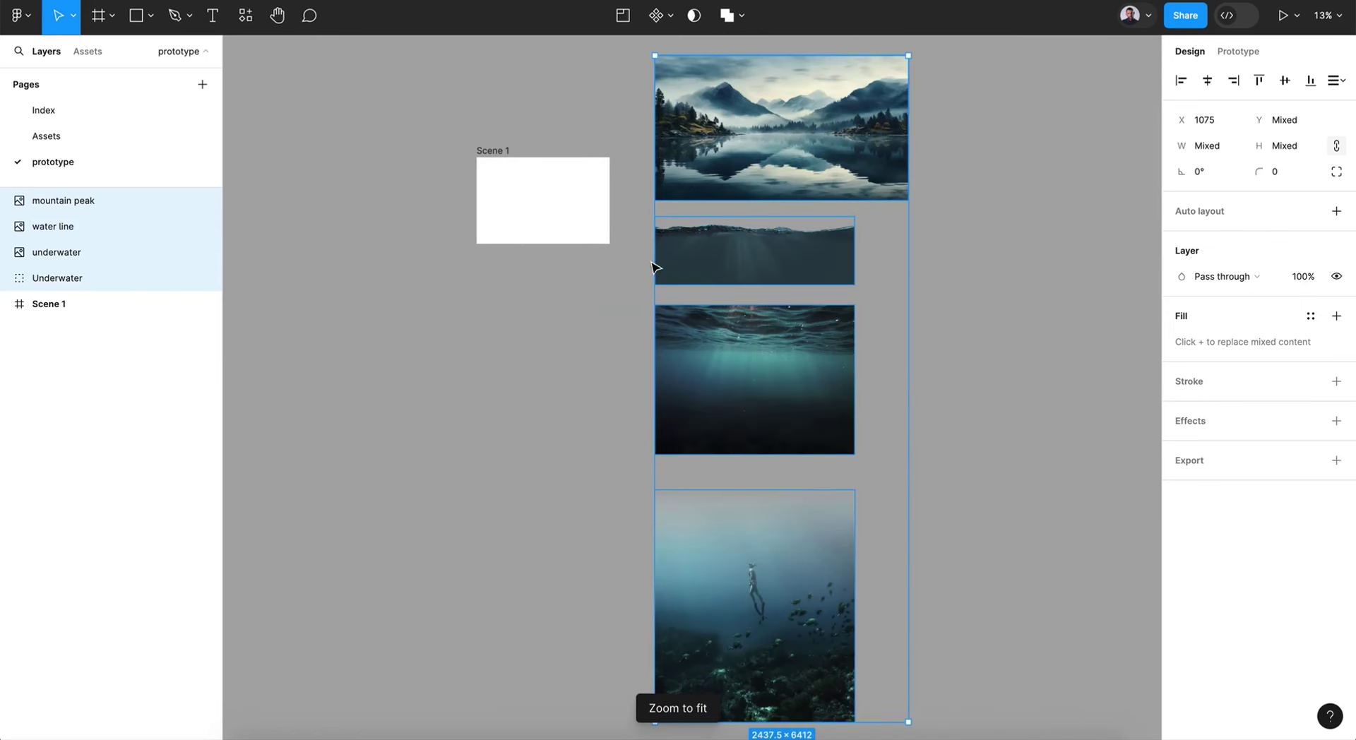
- Place the mountain peak image inside the Scene 1 frame, reduced to about 1463 × 836, centred horizontally and aligned to the top edge
click(1070, 261)
click(818, 175)
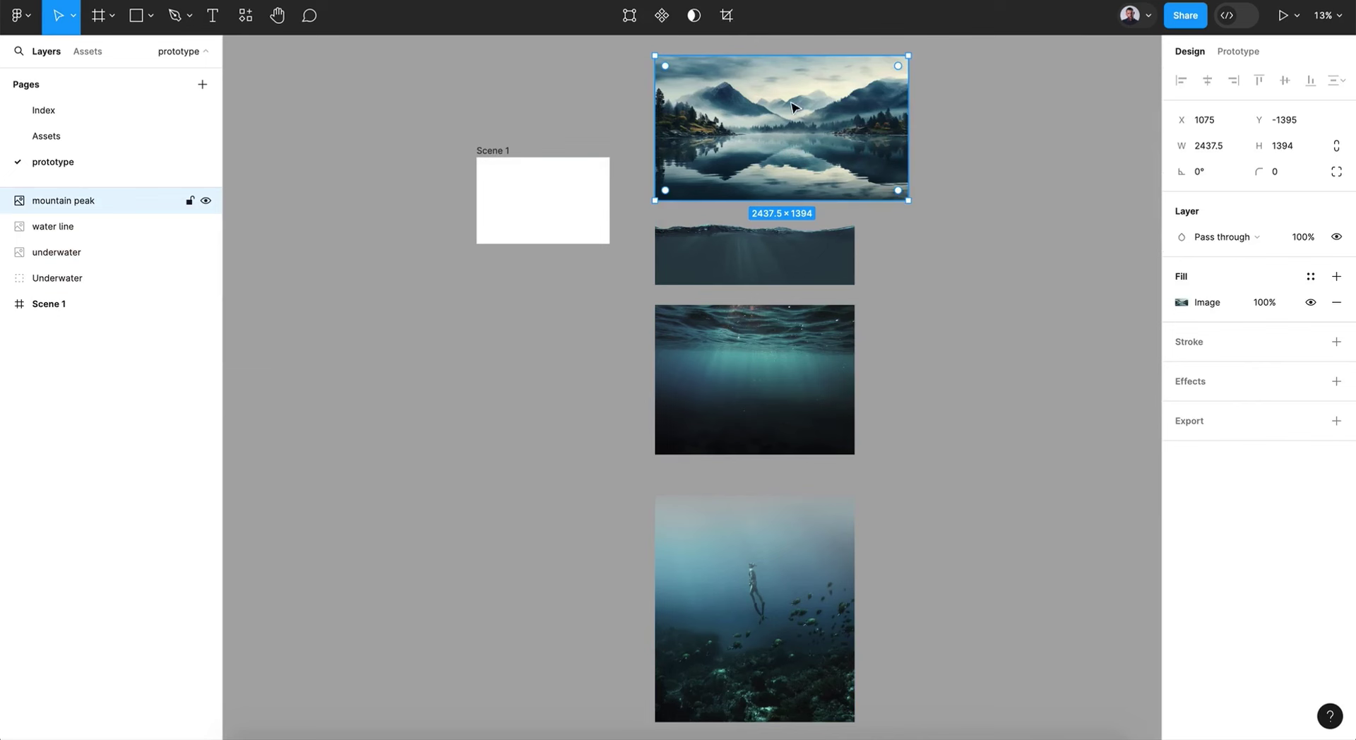
drag(792, 106, 556, 193)
drag(684, 206, 582, 212)
drag(493, 222, 532, 193)
scroll(528, 198, up, 3)
scroll(529, 199, up, 3)
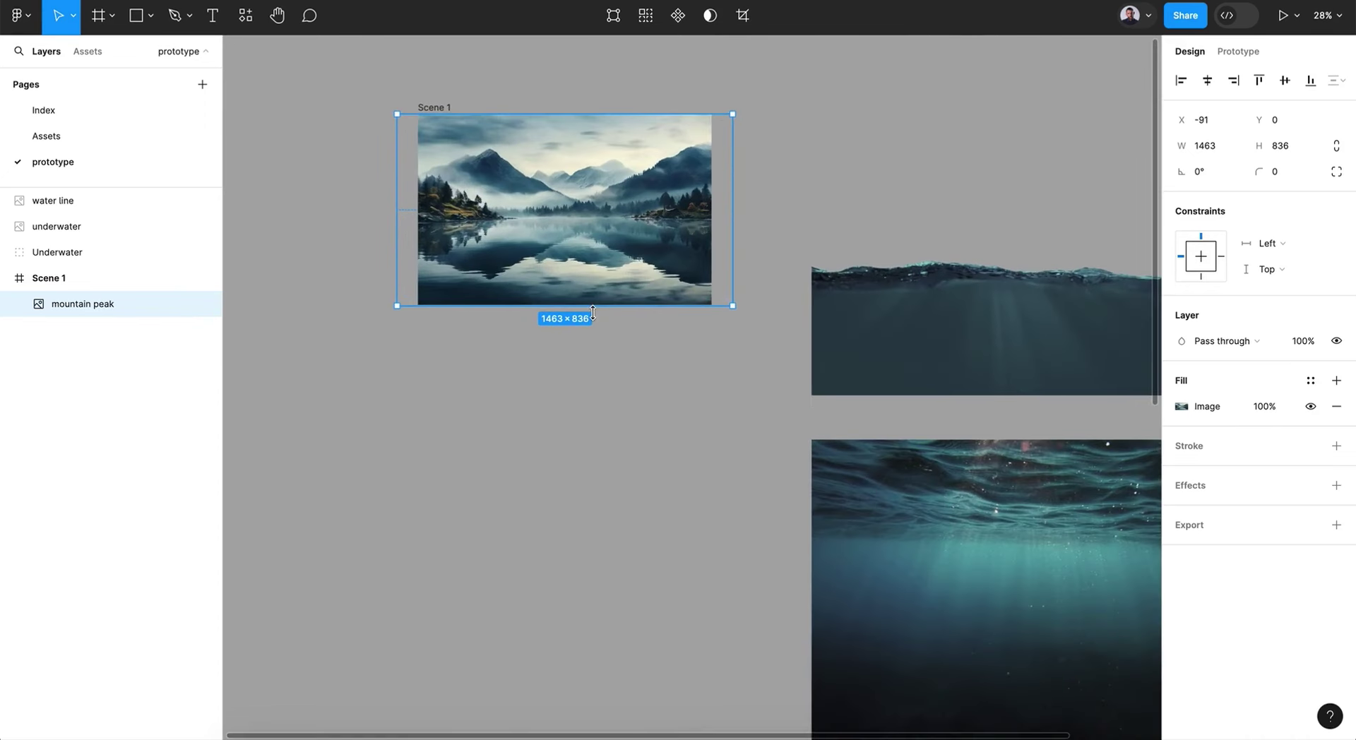
- Scale the mountain peak image proportionally from its top centre to about 1610 × 920
drag(594, 309, 599, 327)
key(ctrl+z)
key(k)
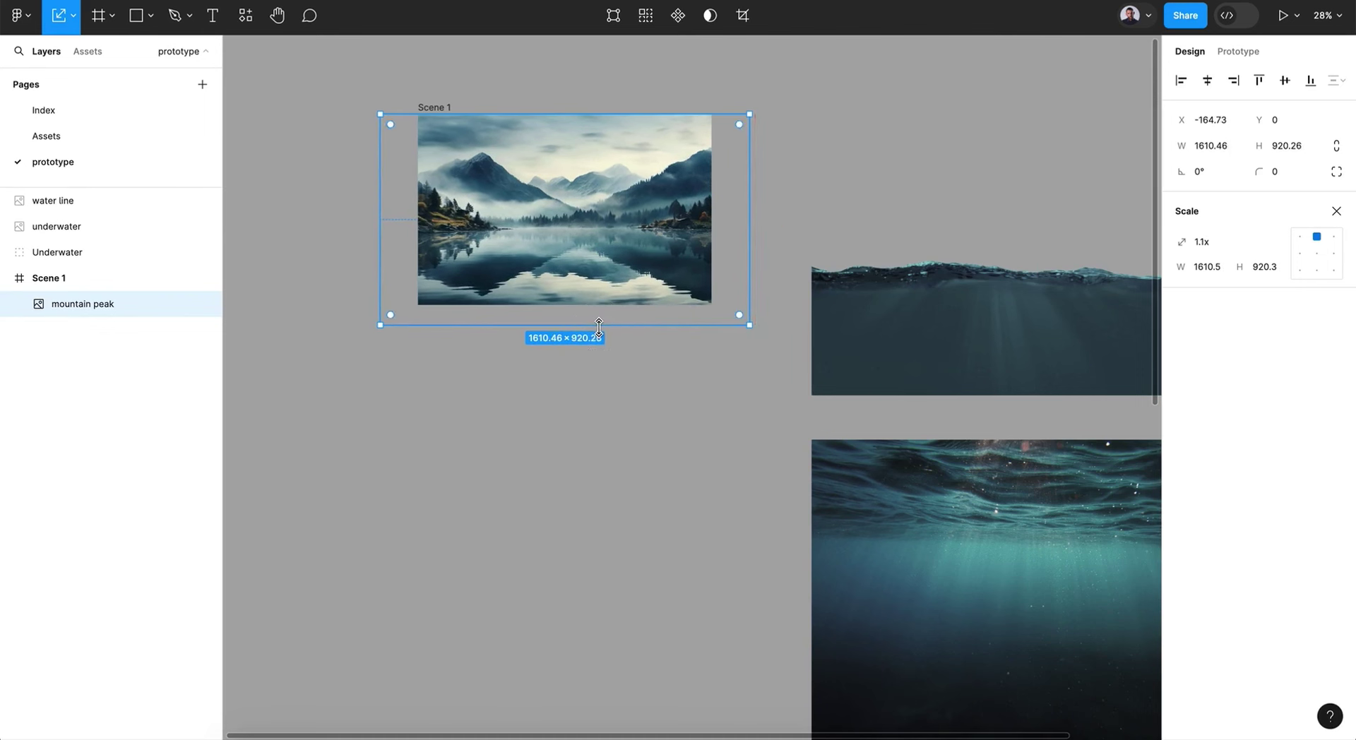
click(595, 478)
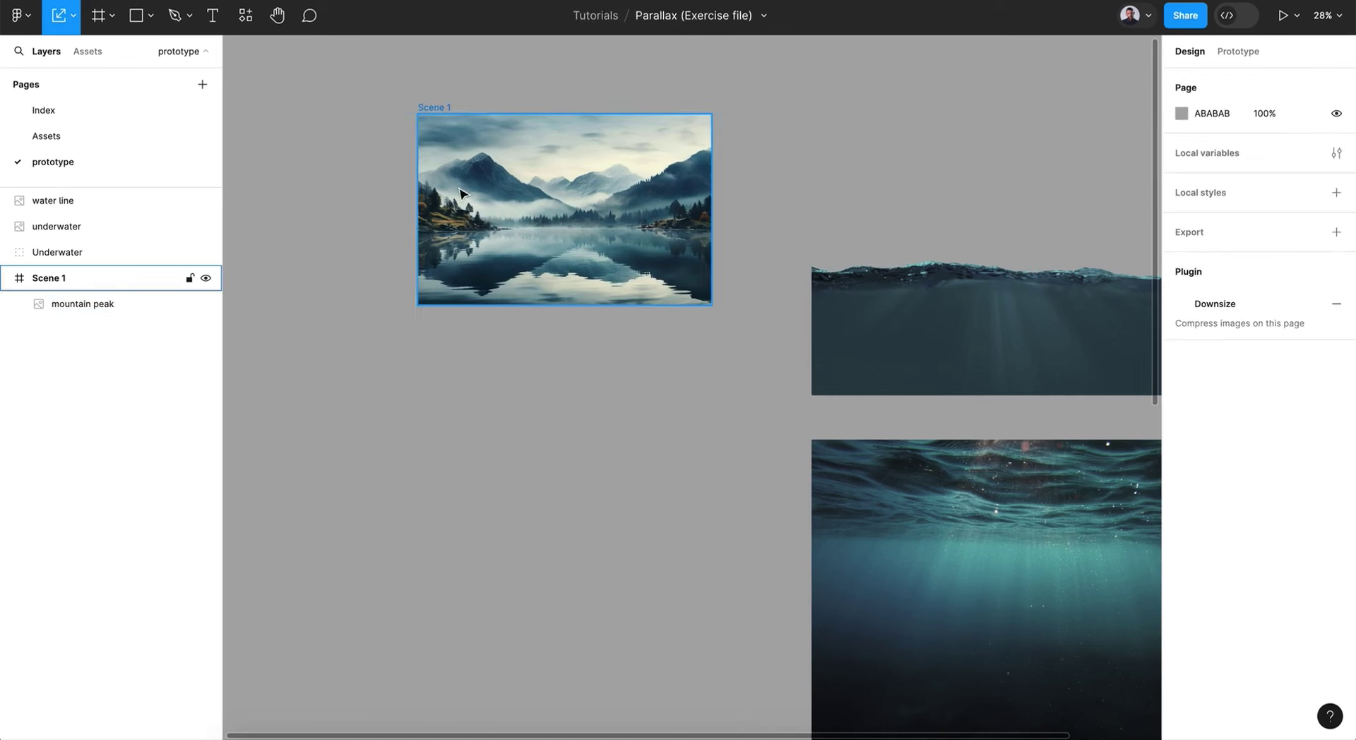
- Extend the Scene 1 frame downward to about 1280 × 2992 without scaling its mountain image
click(432, 108)
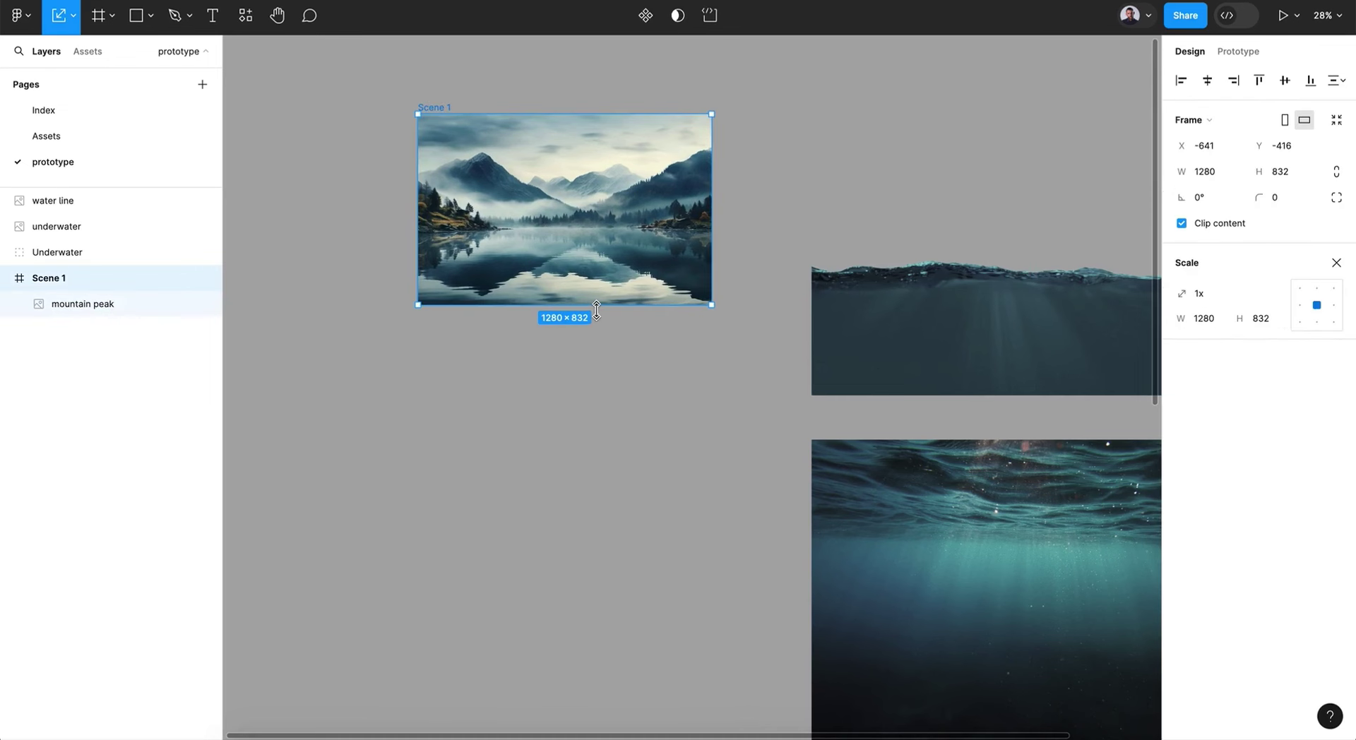
drag(597, 311, 597, 546)
key(ctrl+z)
key(v)
drag(547, 303, 557, 720)
scroll(559, 722, down, 3)
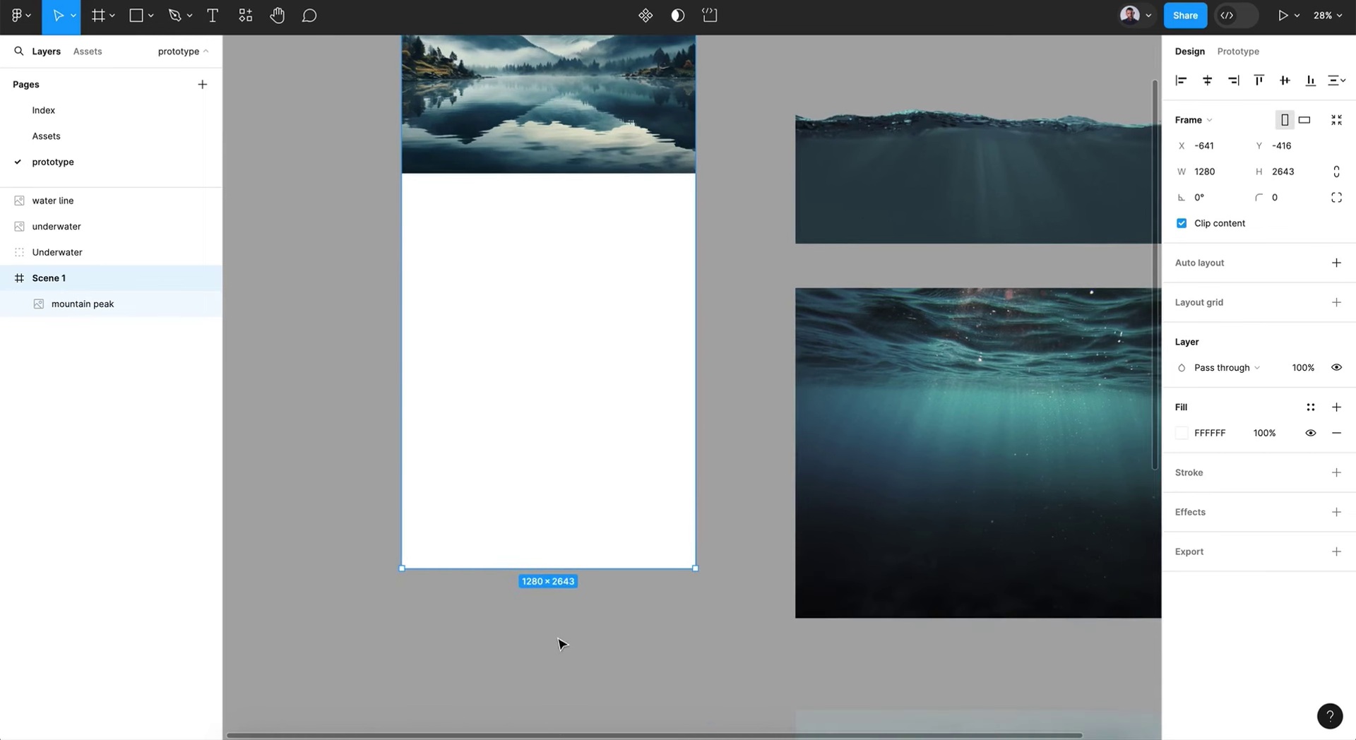
drag(559, 564, 570, 648)
scroll(519, 645, up, 4)
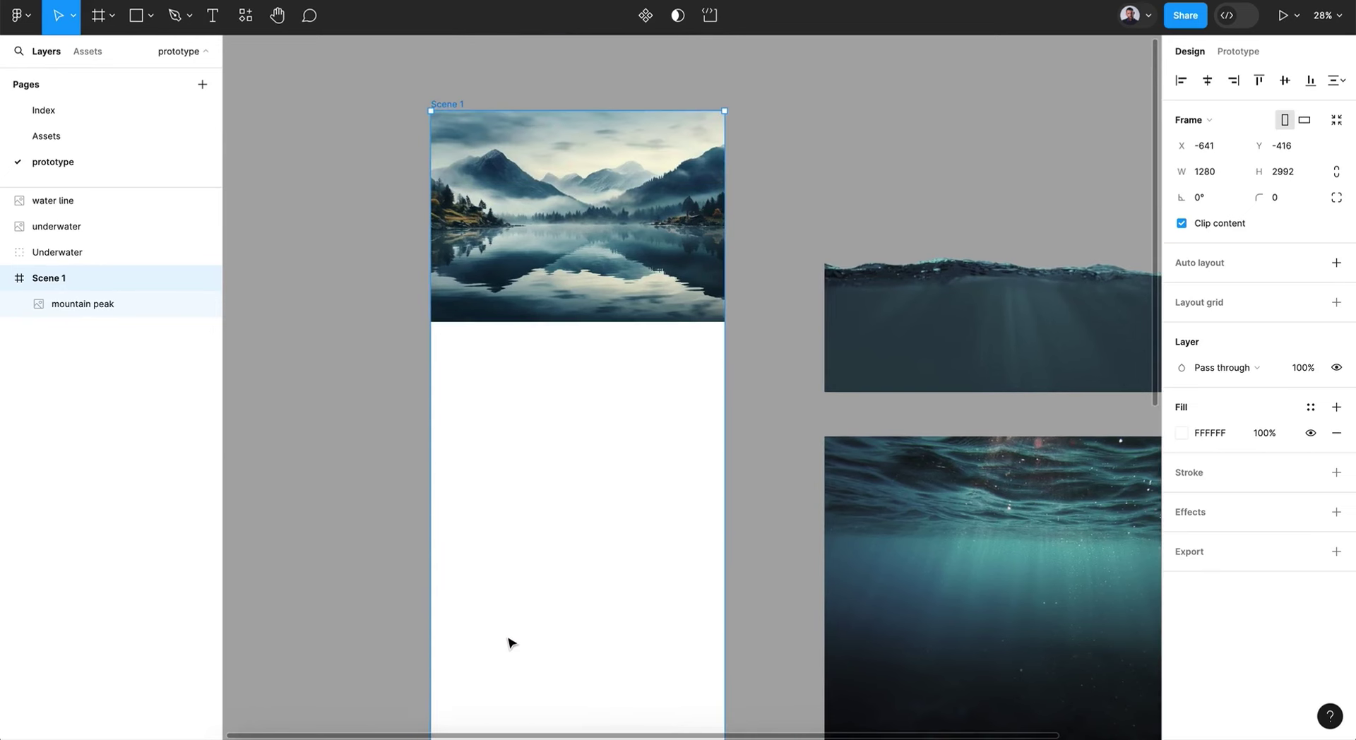
scroll(956, 375, down, 10)
scroll(956, 374, right, 3)
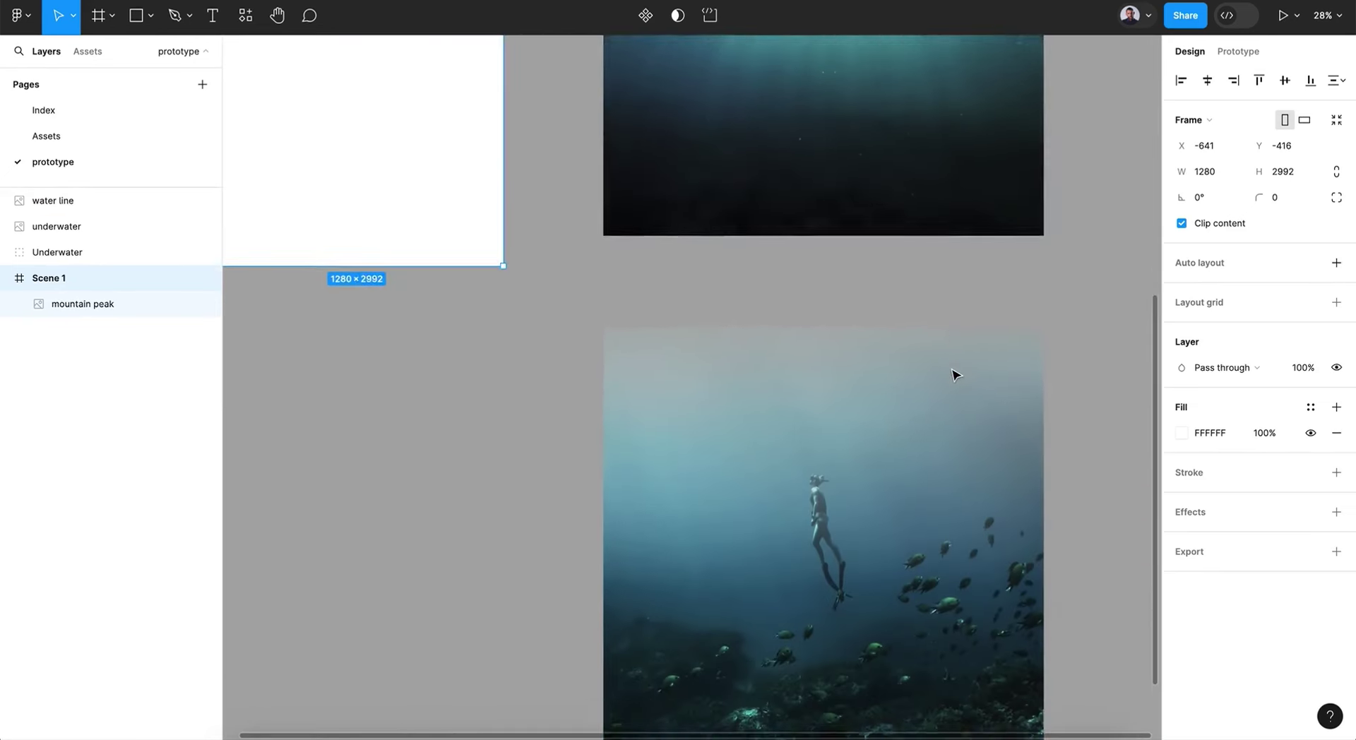
scroll(955, 375, up, 10)
scroll(954, 375, left, 3)
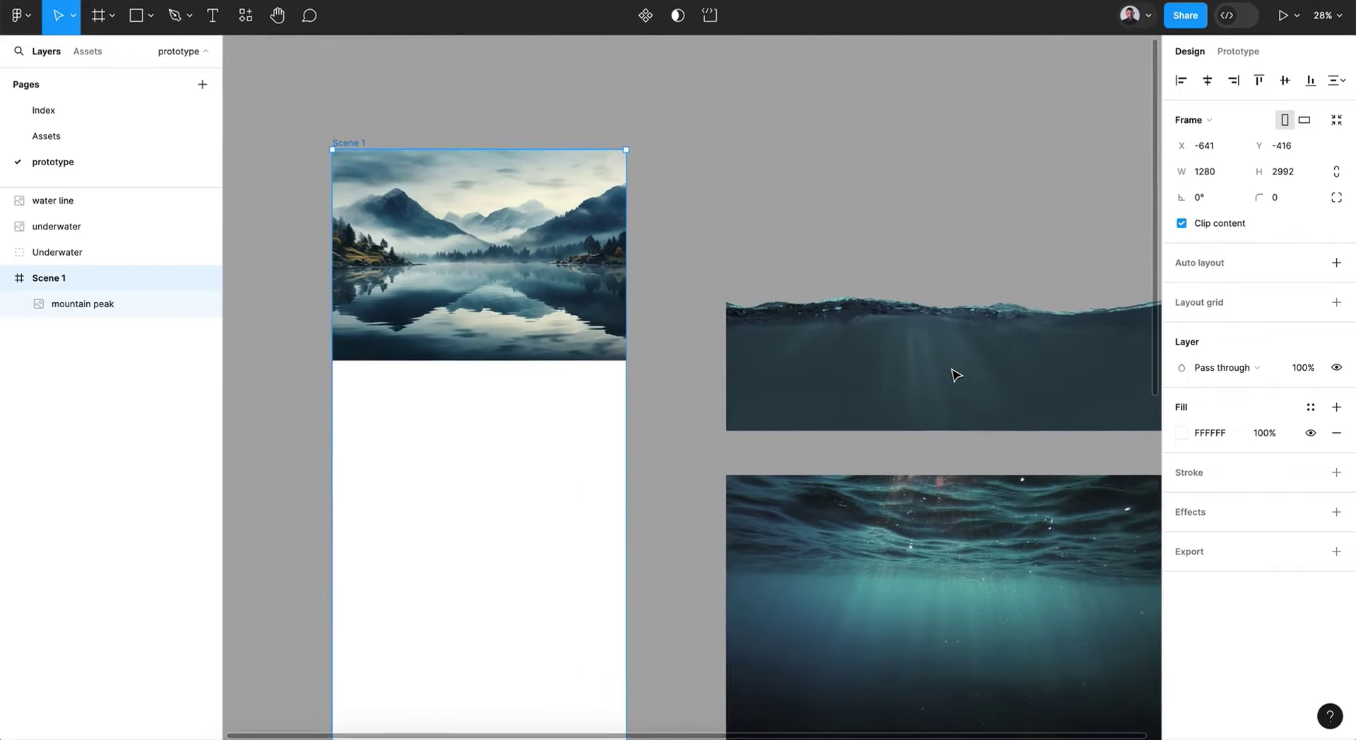
- Duplicate the mountain peak image in place and crop the copy to its water area below the shoreline, about 1610 × 426
click(684, 339)
scroll(684, 339, up, 5)
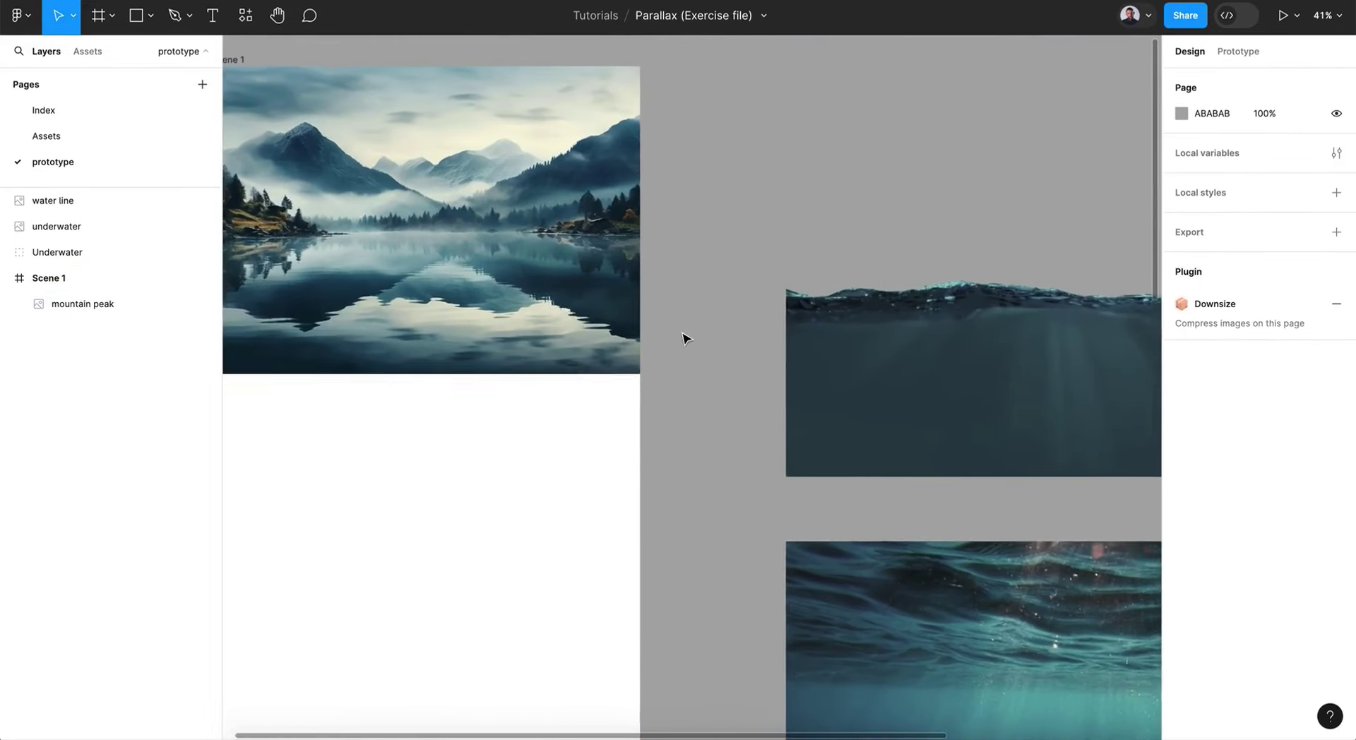
scroll(684, 339, up, 1)
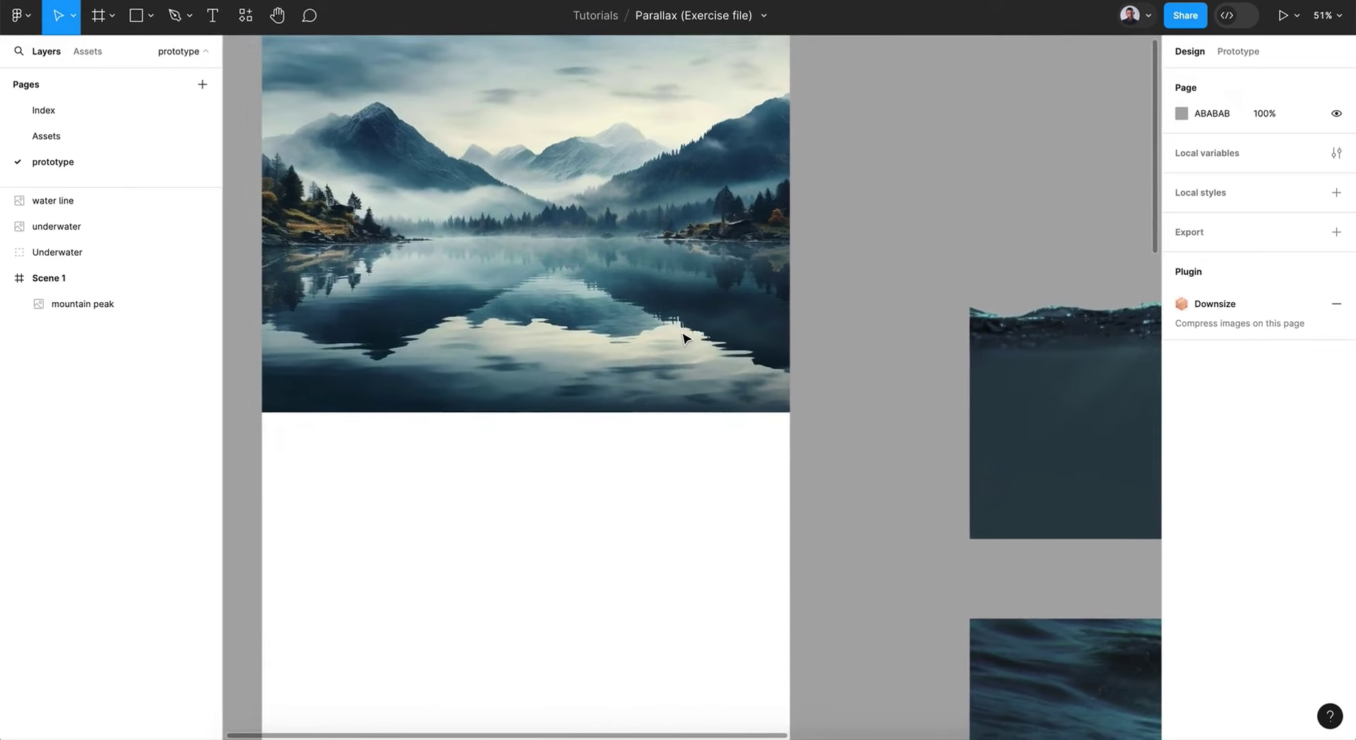
scroll(684, 339, left, 1)
scroll(684, 339, left, 1)
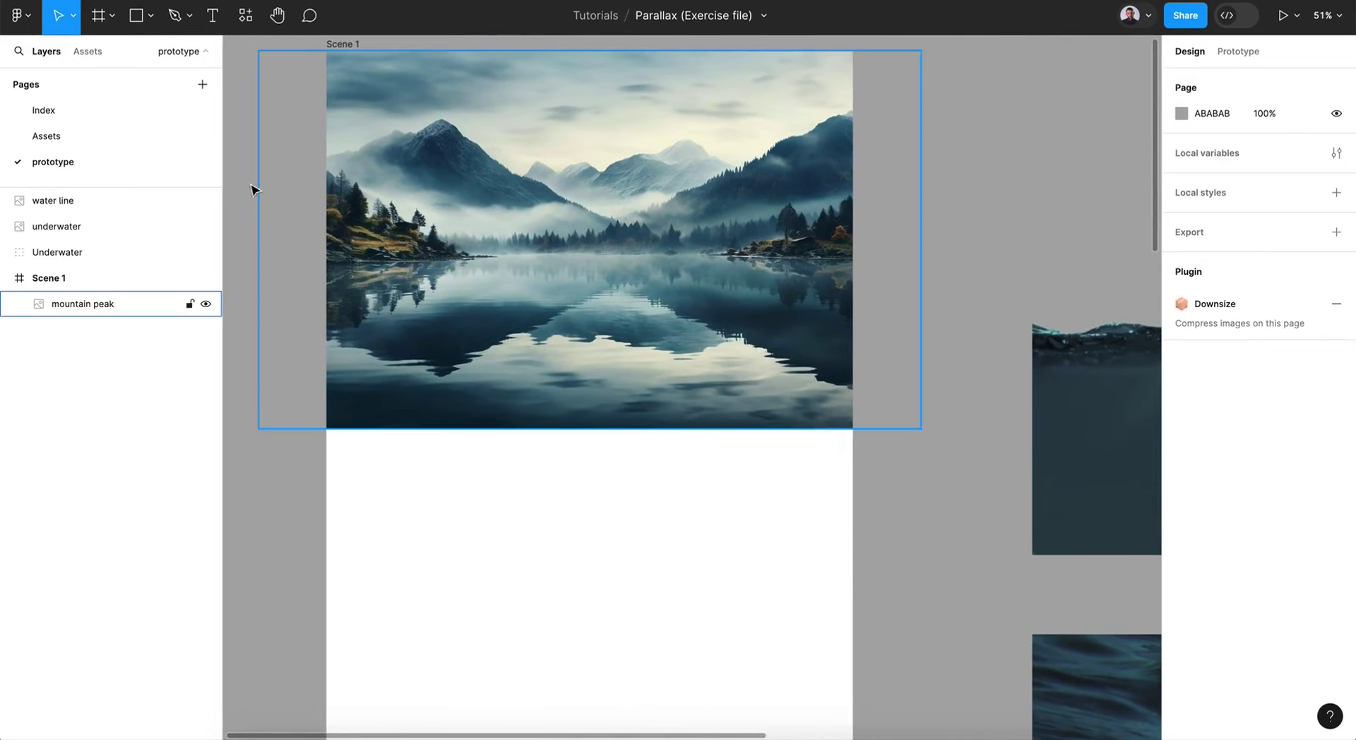
click(526, 235)
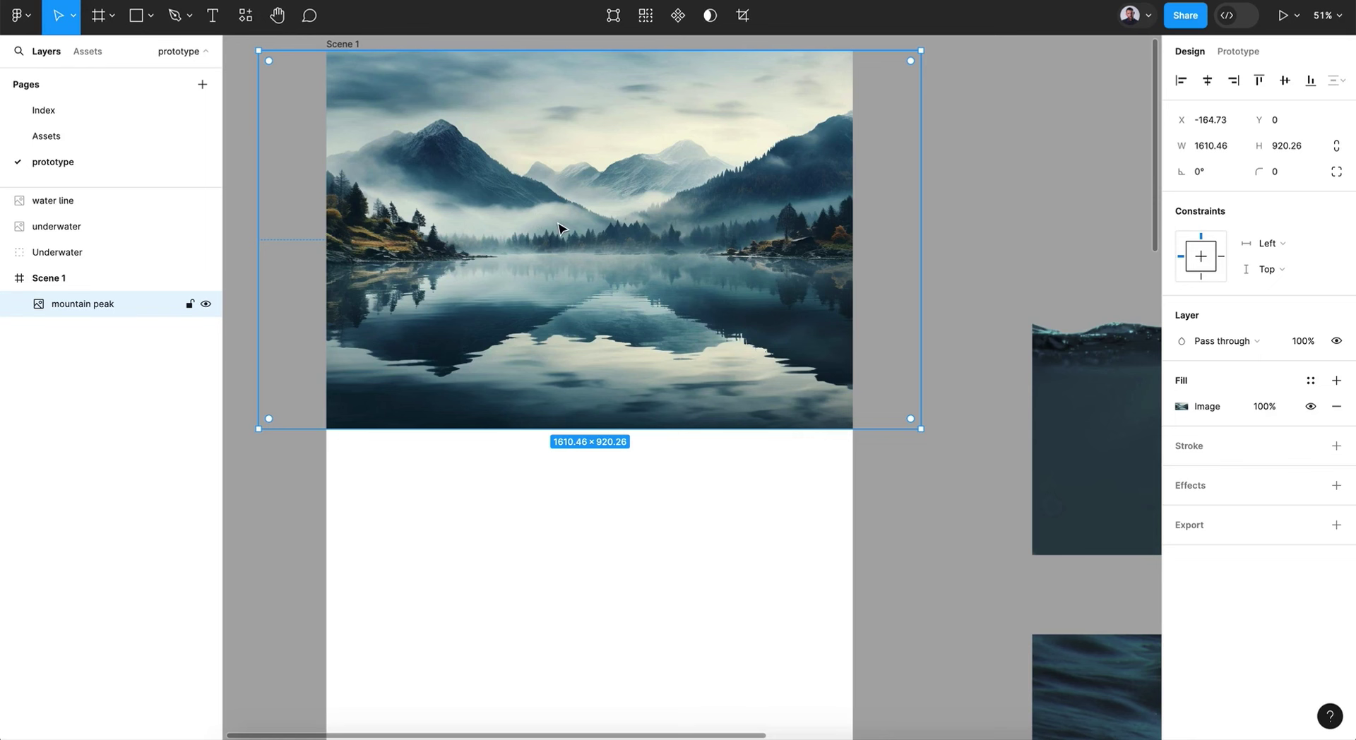
key(ctrl+d)
scroll(627, 261, left, 1)
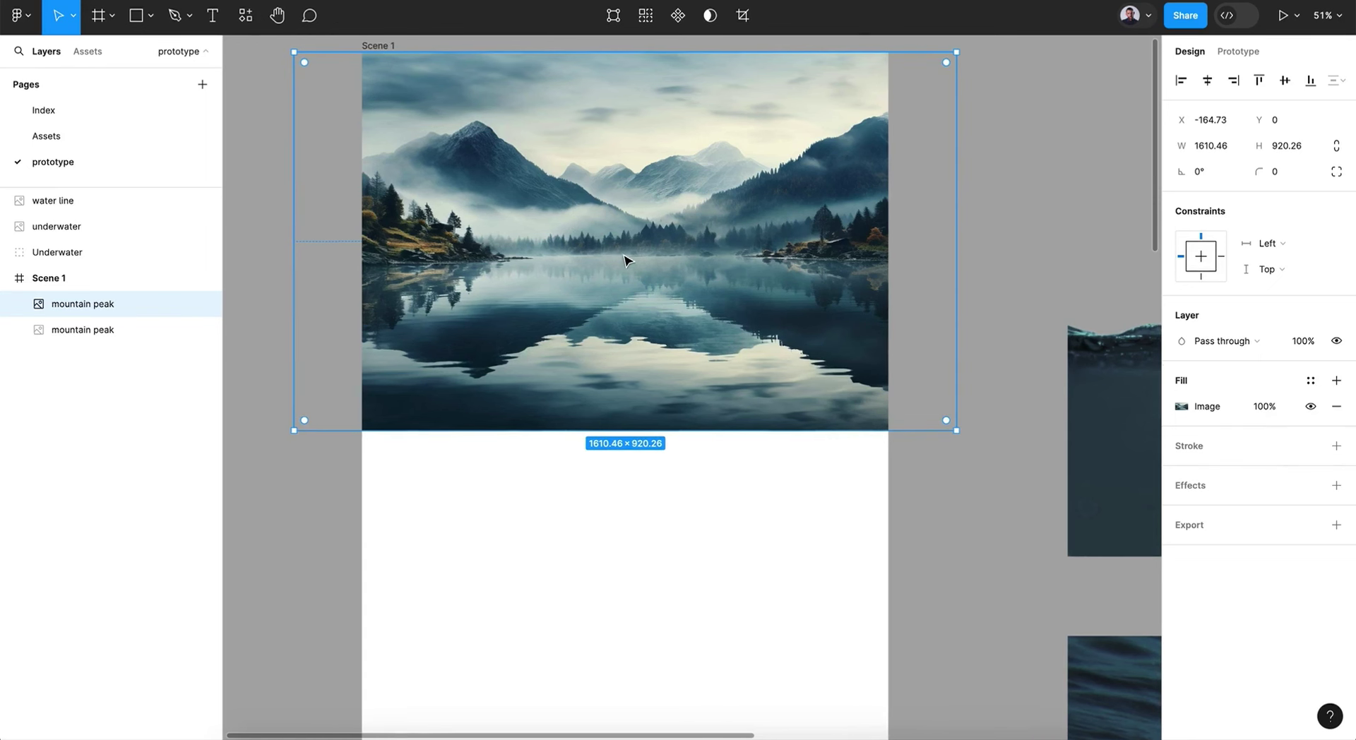
click(741, 15)
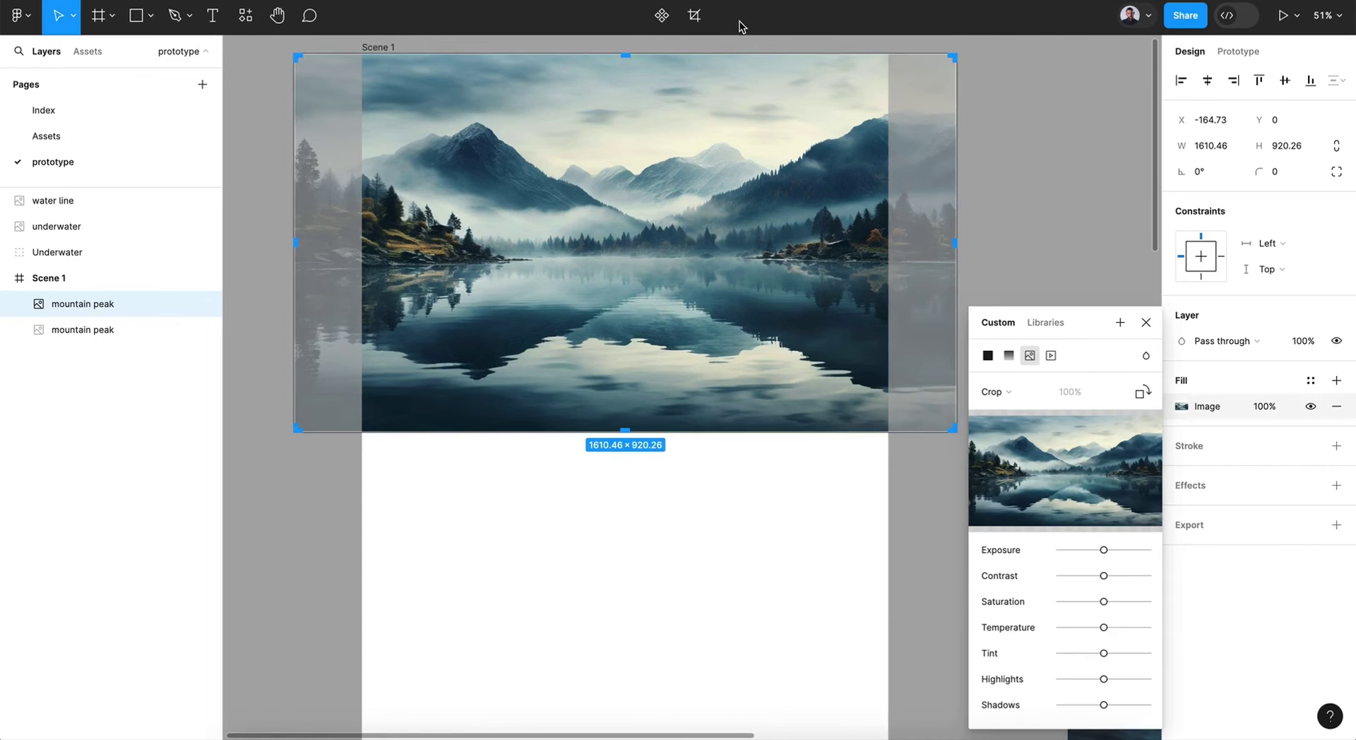
drag(627, 62, 649, 258)
click(1146, 323)
- Rename the cropped copy of the mountain peak layer as water surface
double_click(99, 303)
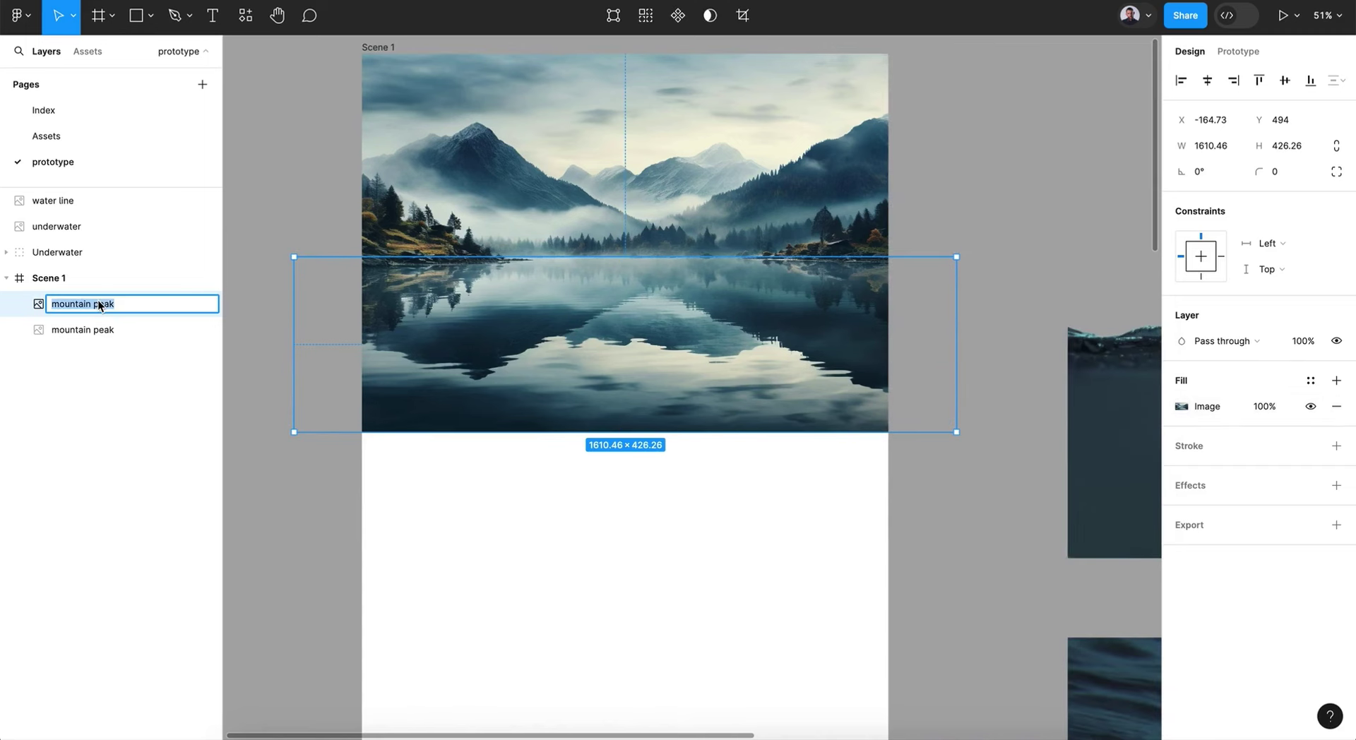
text(water surface)
key(Return)
- Hide and show the mountain peak and water surface layers to compare what each one covers
click(62, 339)
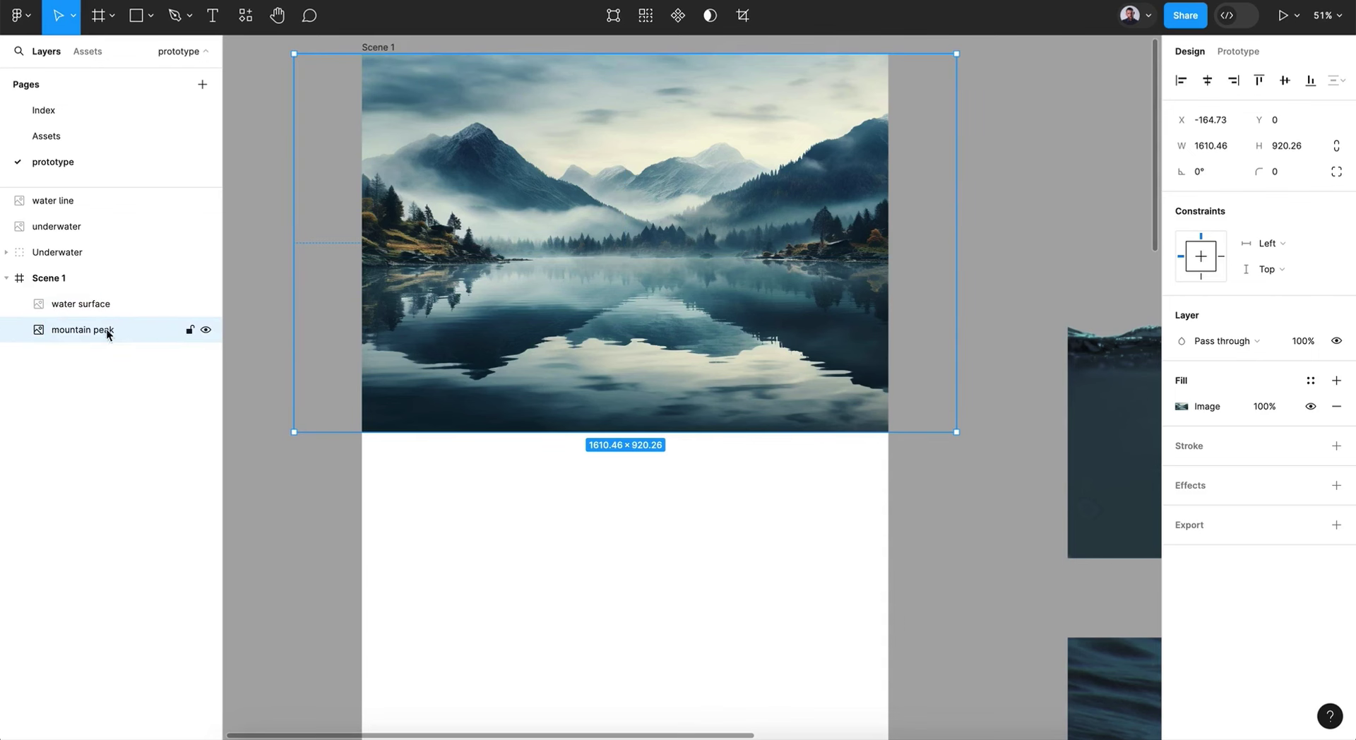
click(205, 332)
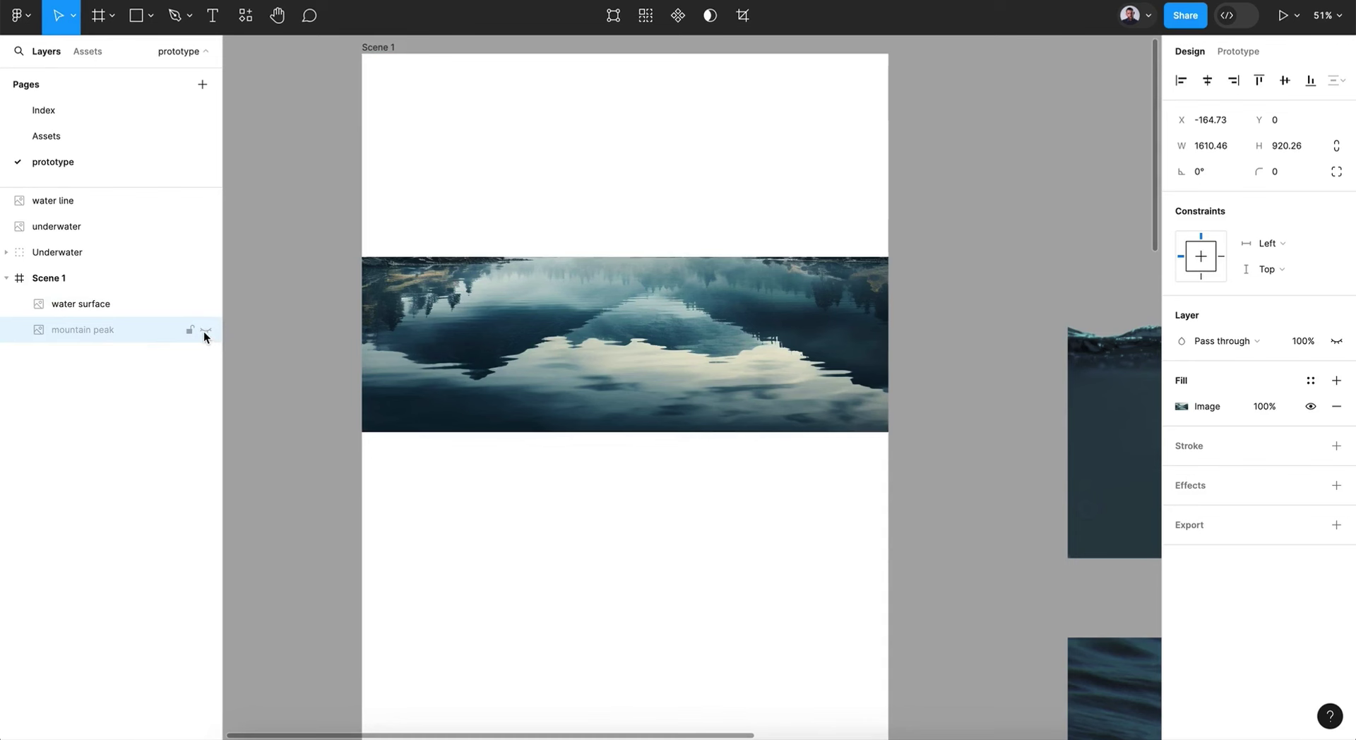
click(205, 332)
click(205, 331)
click(205, 330)
click(207, 331)
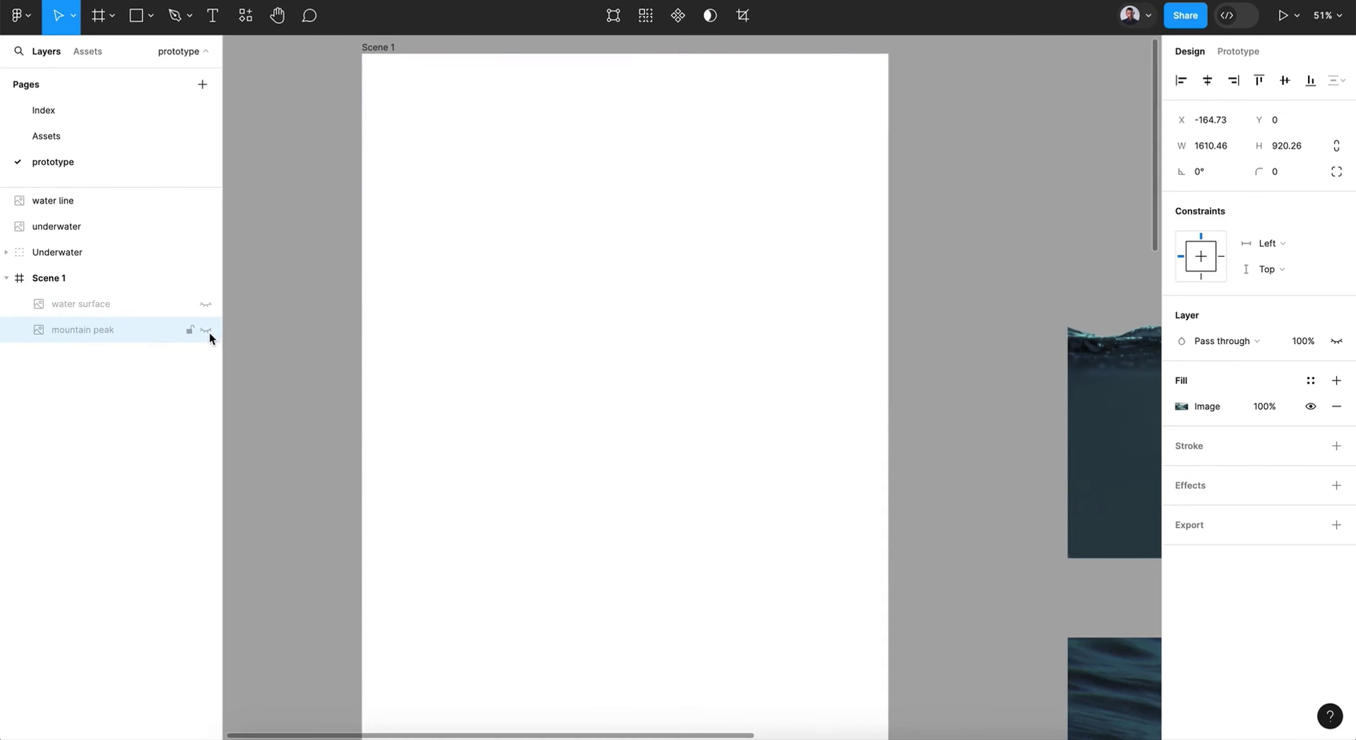
click(207, 331)
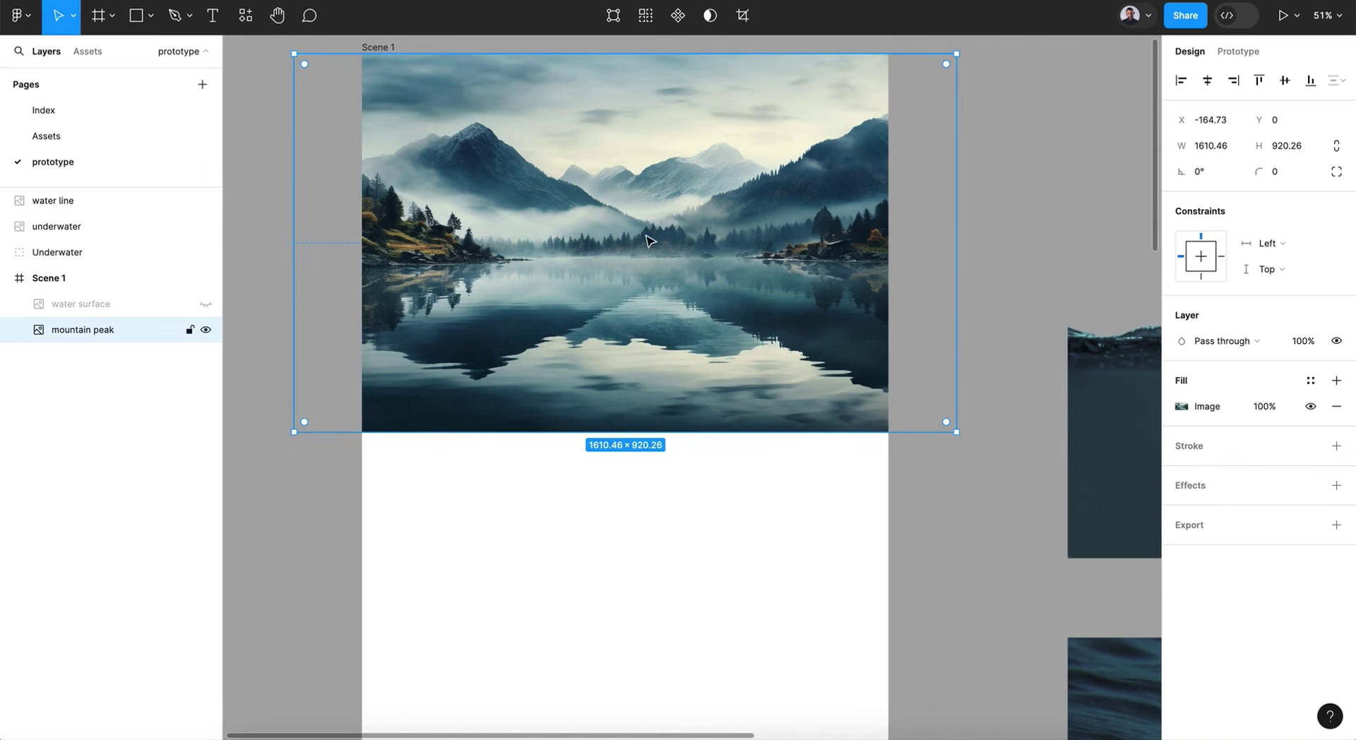
click(89, 302)
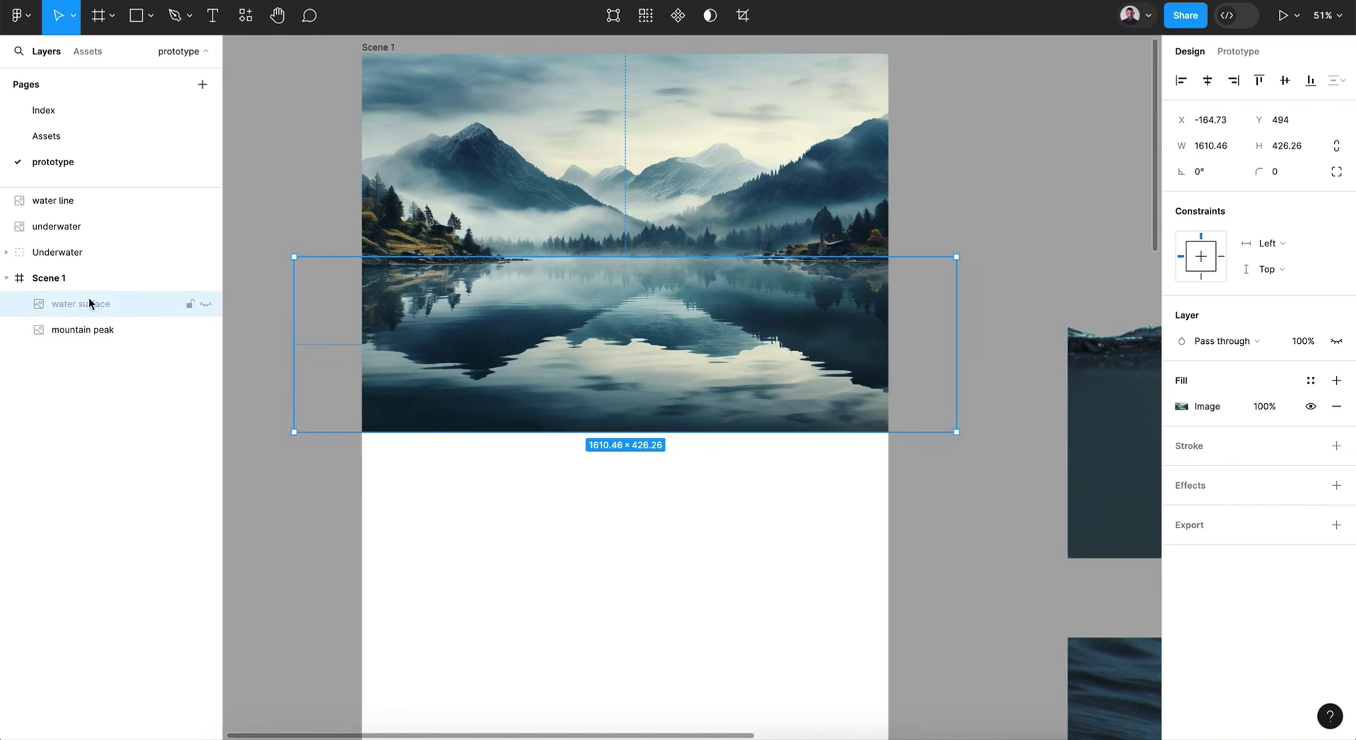
click(206, 304)
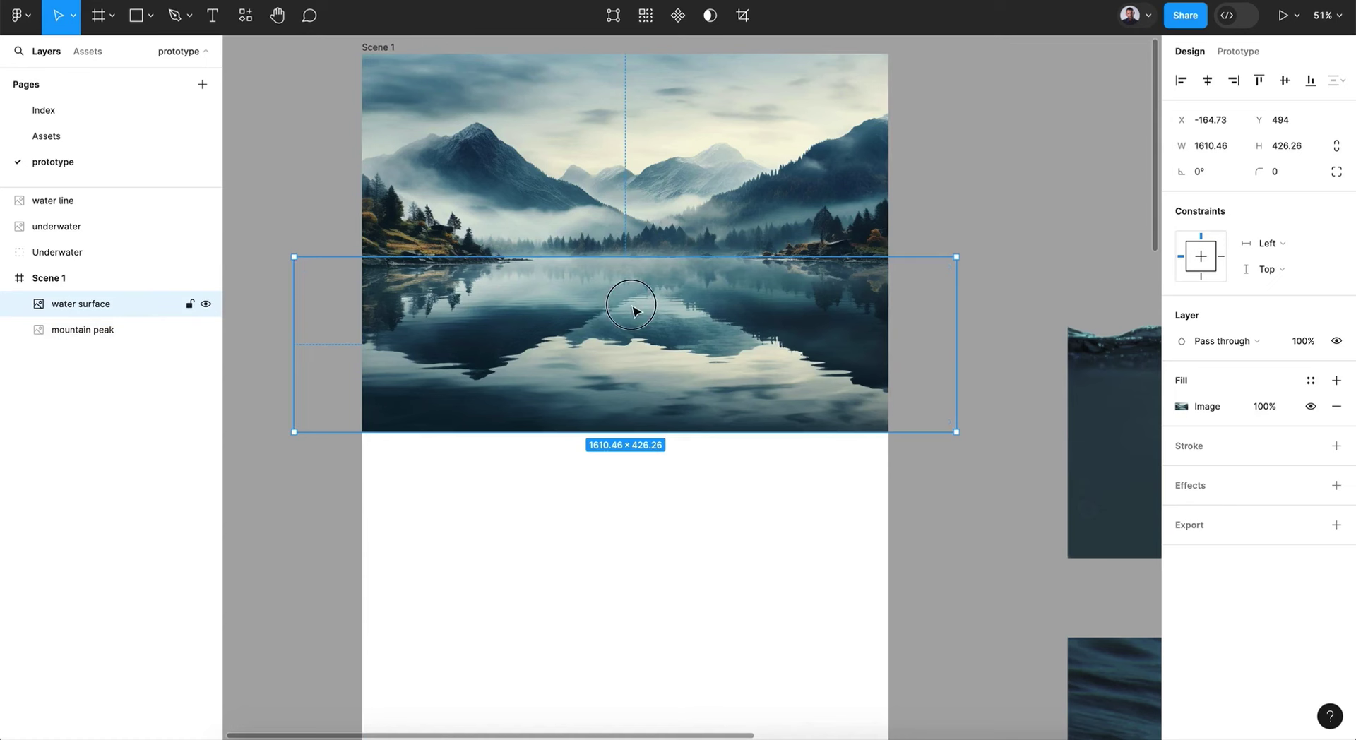
mouse_move(631, 310)
mouse_down()
mouse_move(624, 397)
mouse_move(649, 333)
mouse_move(645, 368)
mouse_move(641, 302)
mouse_move(645, 324)
mouse_up()
- Move the water line image into the Scene 1 frame over the lower lake, with its left edge at X 0 and Y 695
scroll(955, 488, right, 4)
scroll(956, 488, down, 1)
click(930, 478)
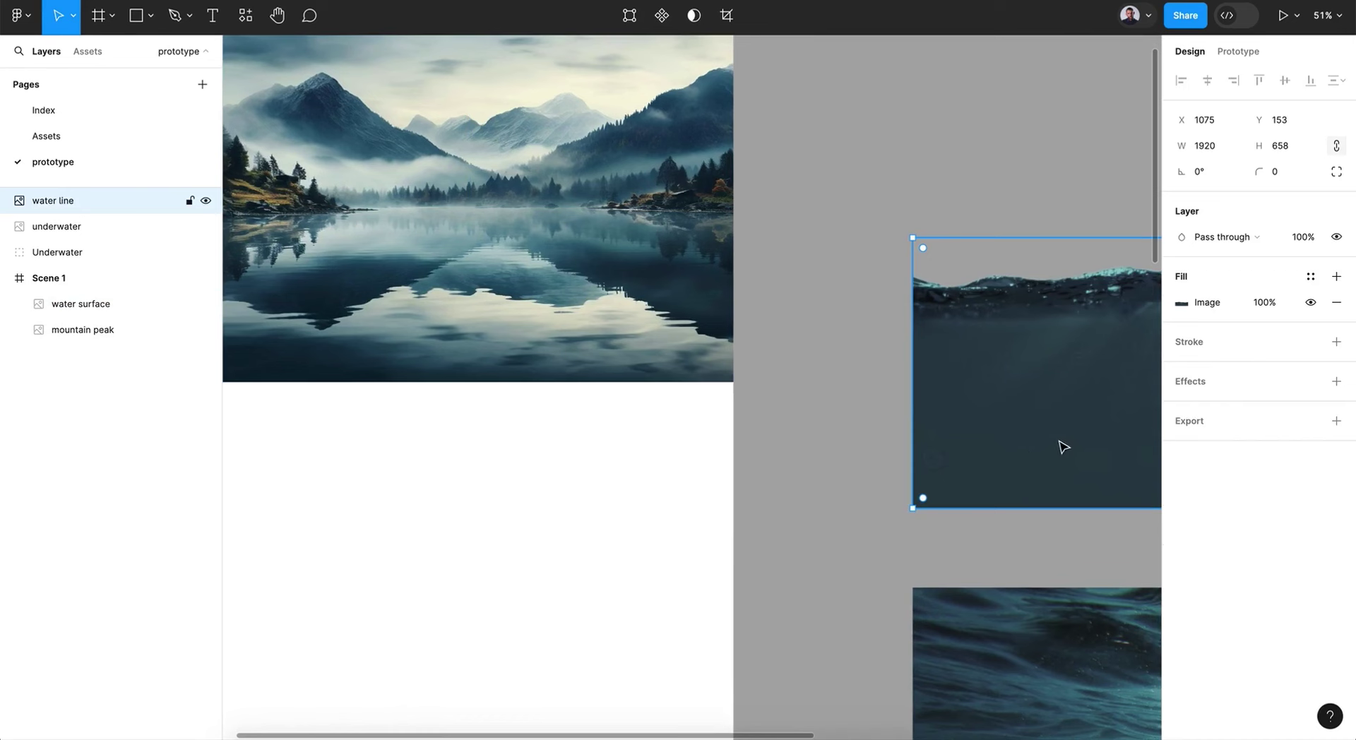
drag(1057, 426, 375, 481)
scroll(377, 483, left, 5)
scroll(376, 483, up, 1)
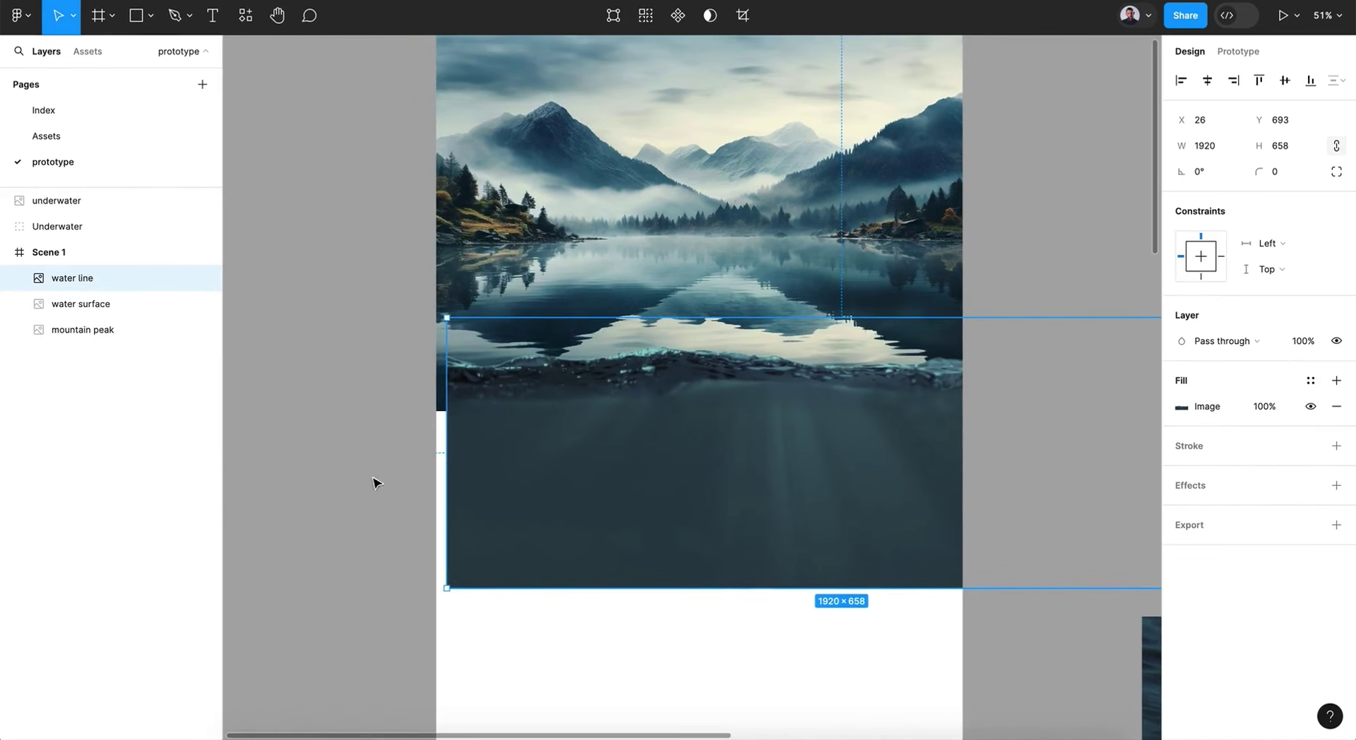
drag(645, 474, 639, 475)
- Scale the water line image proportionally to the frame's width, about 1281 × 439, and lower it to Y 707
scroll(639, 475, right, 6)
scroll(639, 475, down, 1)
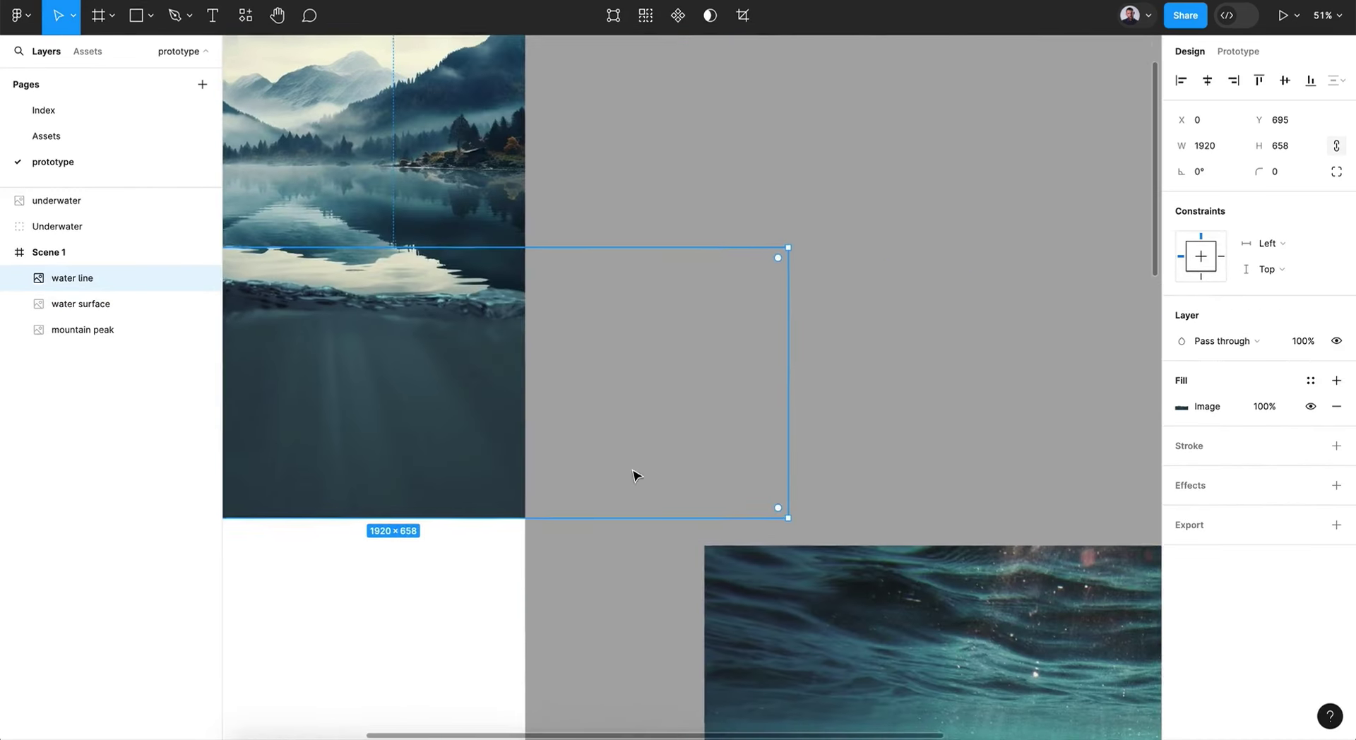
scroll(638, 476, right, 1)
drag(781, 516, 481, 426)
scroll(487, 429, left, 5)
scroll(486, 428, up, 1)
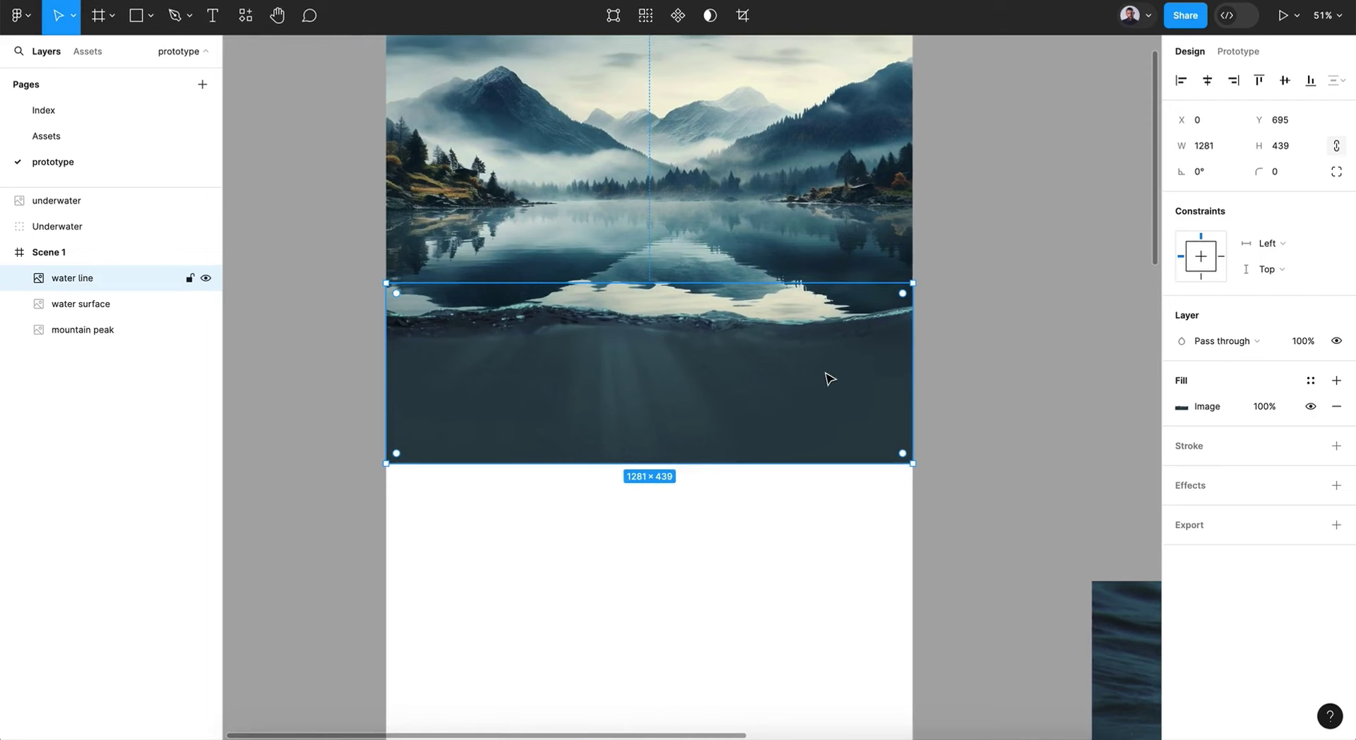
scroll(827, 379, right, 4)
scroll(826, 379, down, 1)
mouse_move(685, 339)
mouse_down()
mouse_move(672, 375)
mouse_move(672, 320)
mouse_move(677, 335)
mouse_up()
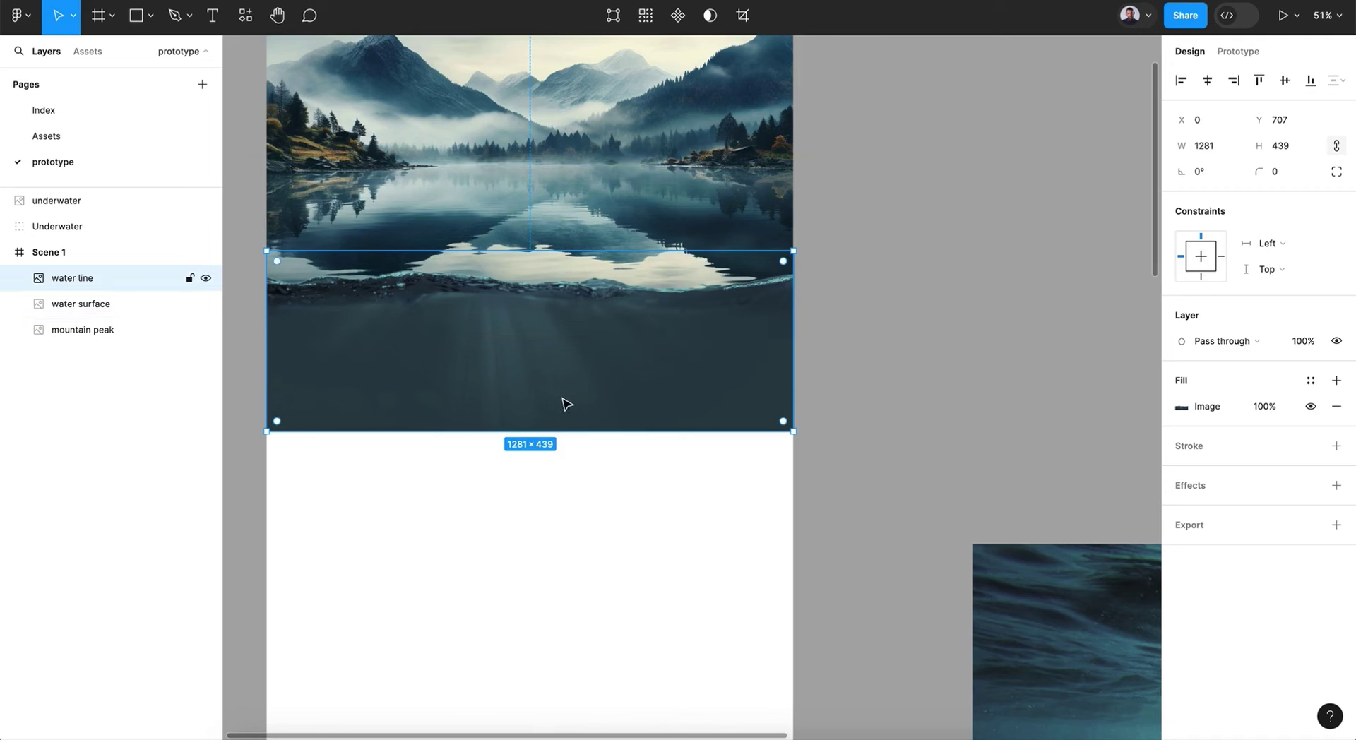
- Move the underwater image into the Scene 1 frame just below the wave crest, at about X -103 and Y 840
scroll(838, 428, down, 3)
scroll(838, 428, down, 3)
scroll(838, 427, right, 3)
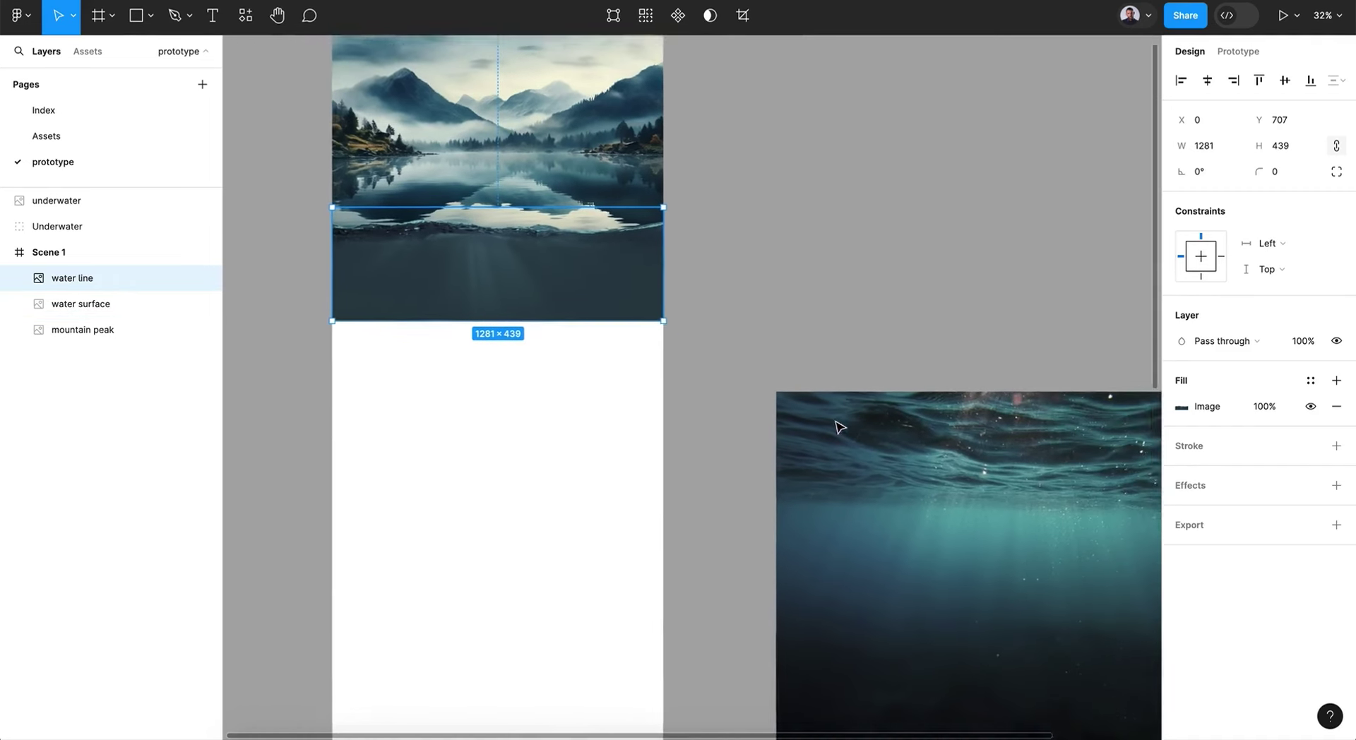
click(977, 441)
drag(977, 440, 549, 275)
scroll(511, 338, left, 5)
scroll(512, 337, up, 2)
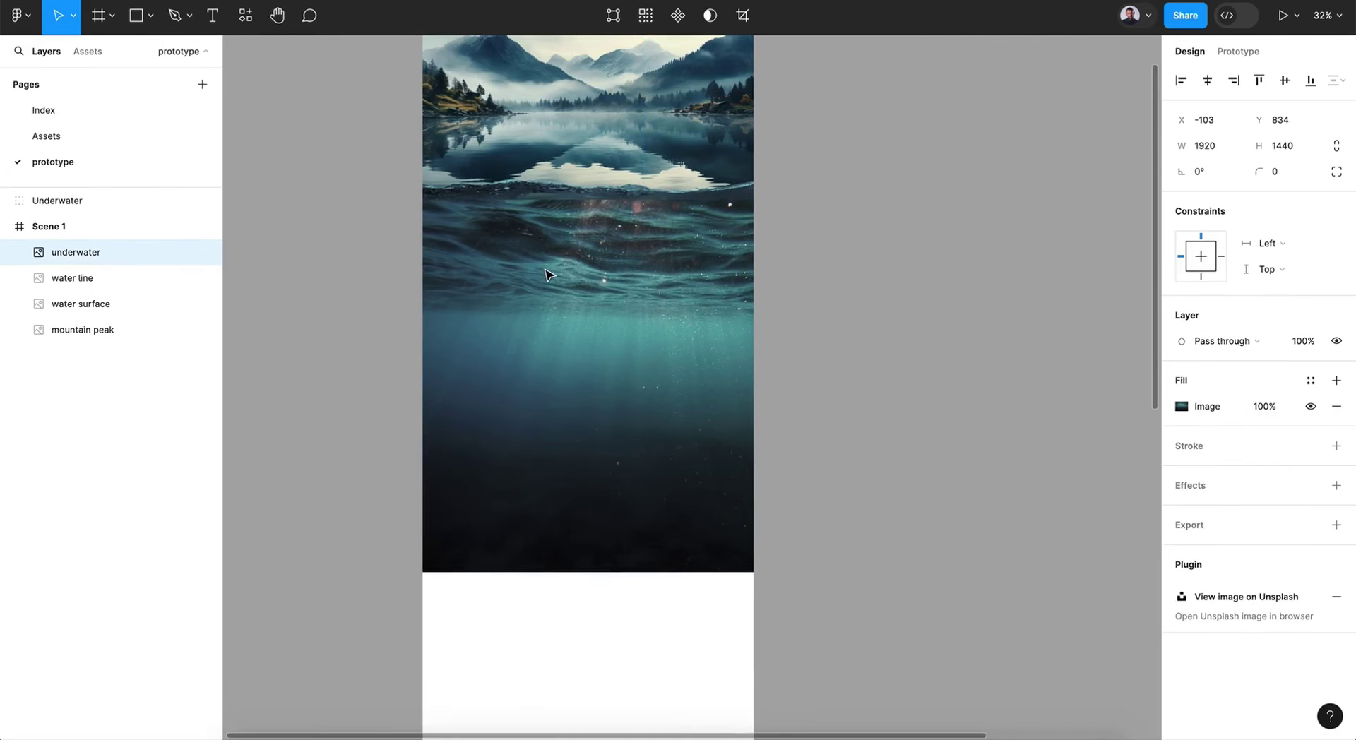
click(75, 285)
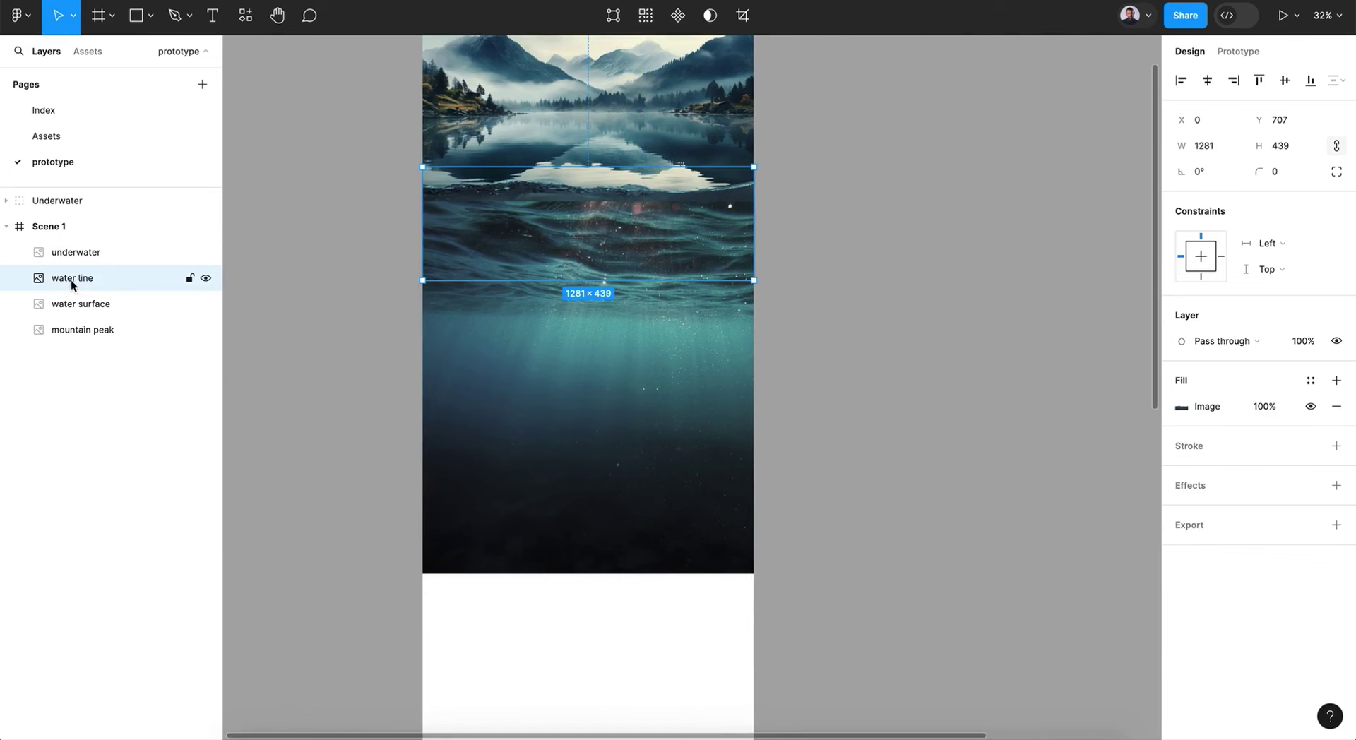
click(722, 479)
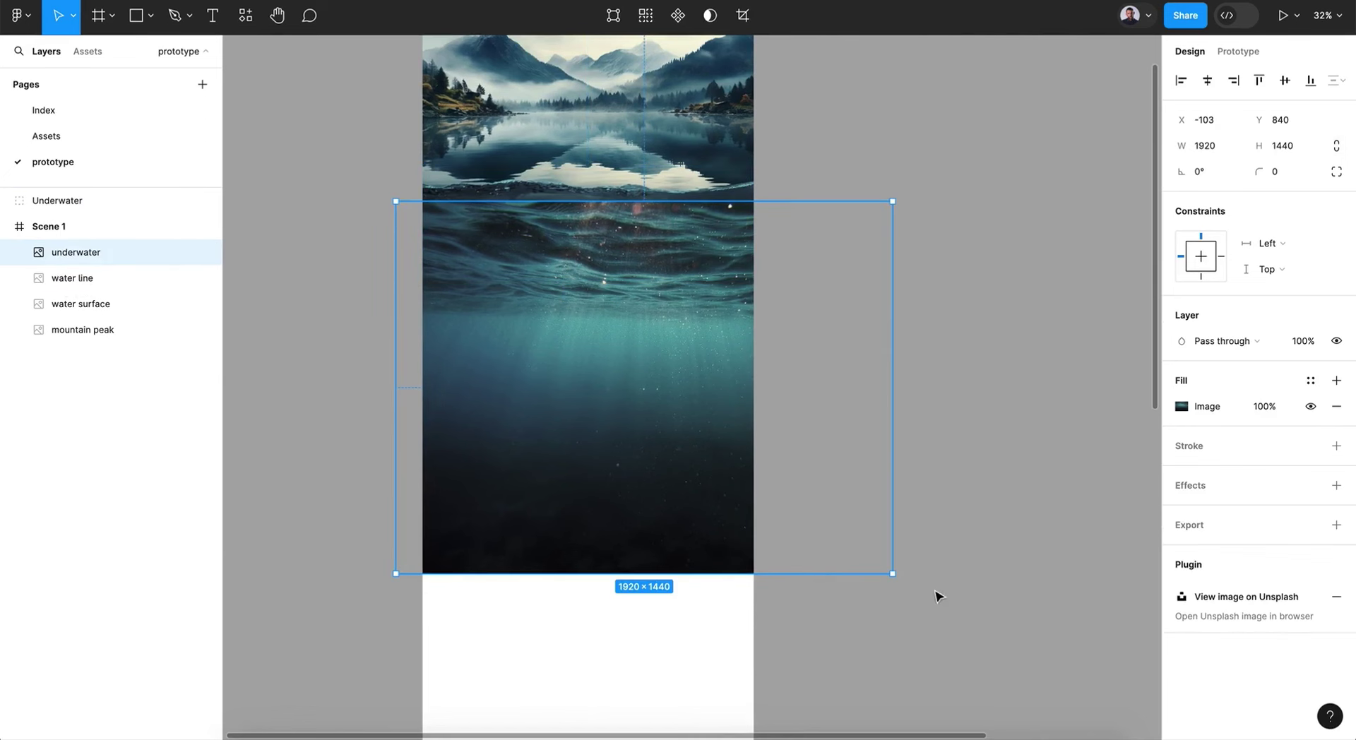
- Scale the underwater image proportionally from its lower corners to fit the frame's width, about 1285 × 964
drag(896, 575, 739, 469)
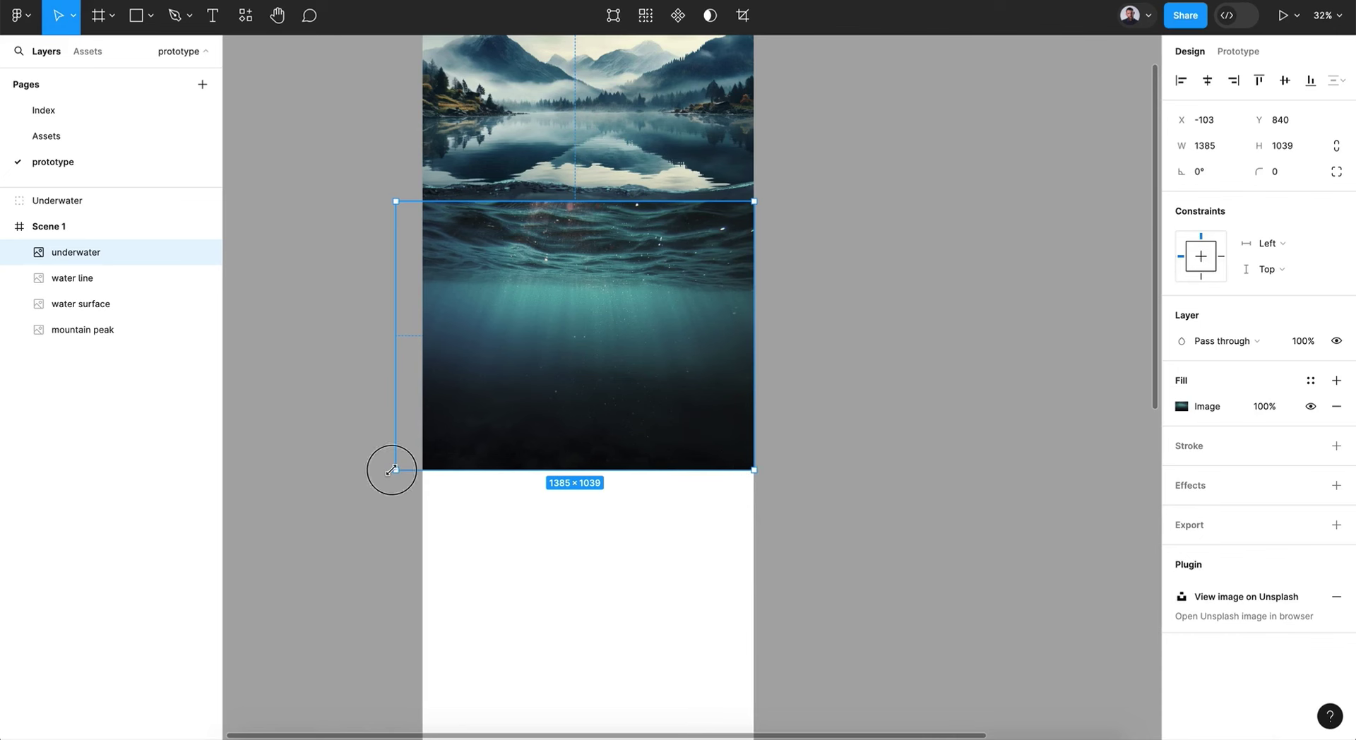
drag(392, 470, 426, 450)
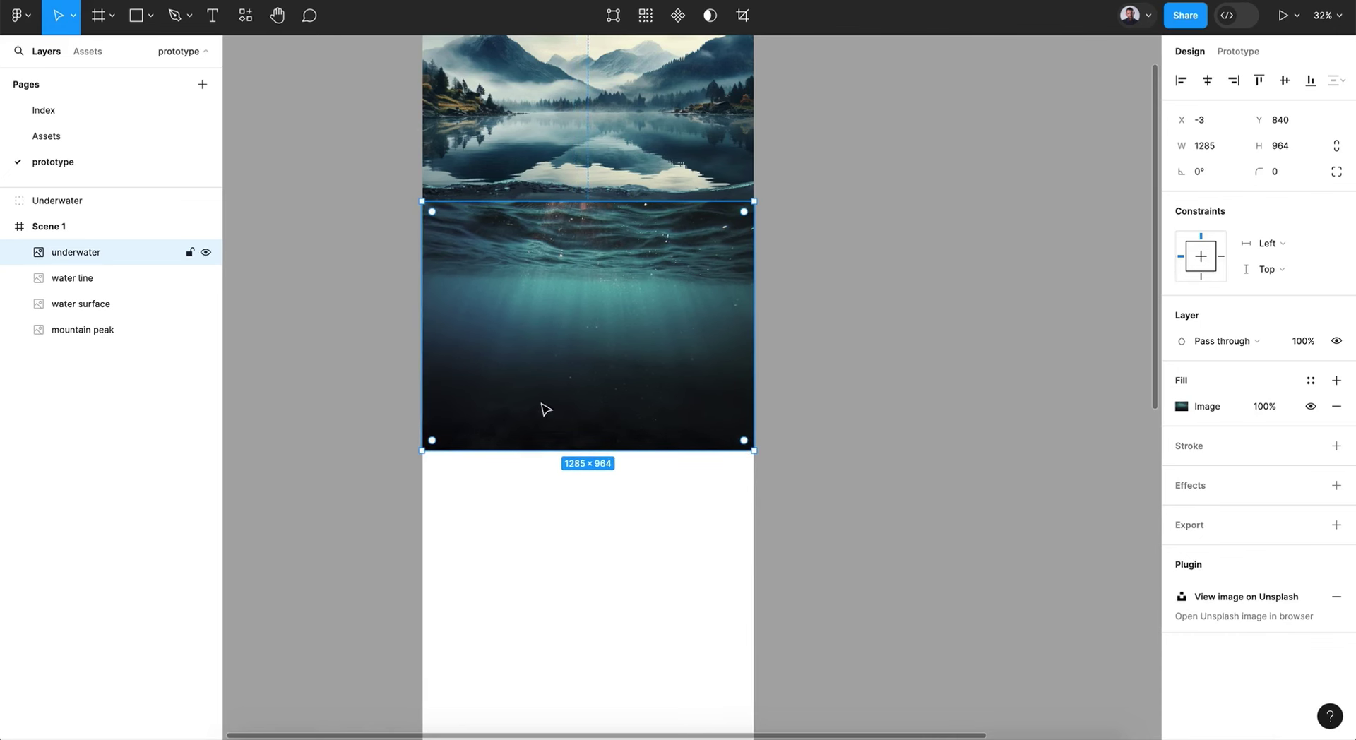
click(834, 392)
- Select the mountain peak, water surface, water line and underwater layers in turn to examine how they stack in Scene 1
click(643, 347)
scroll(643, 348, up, 5)
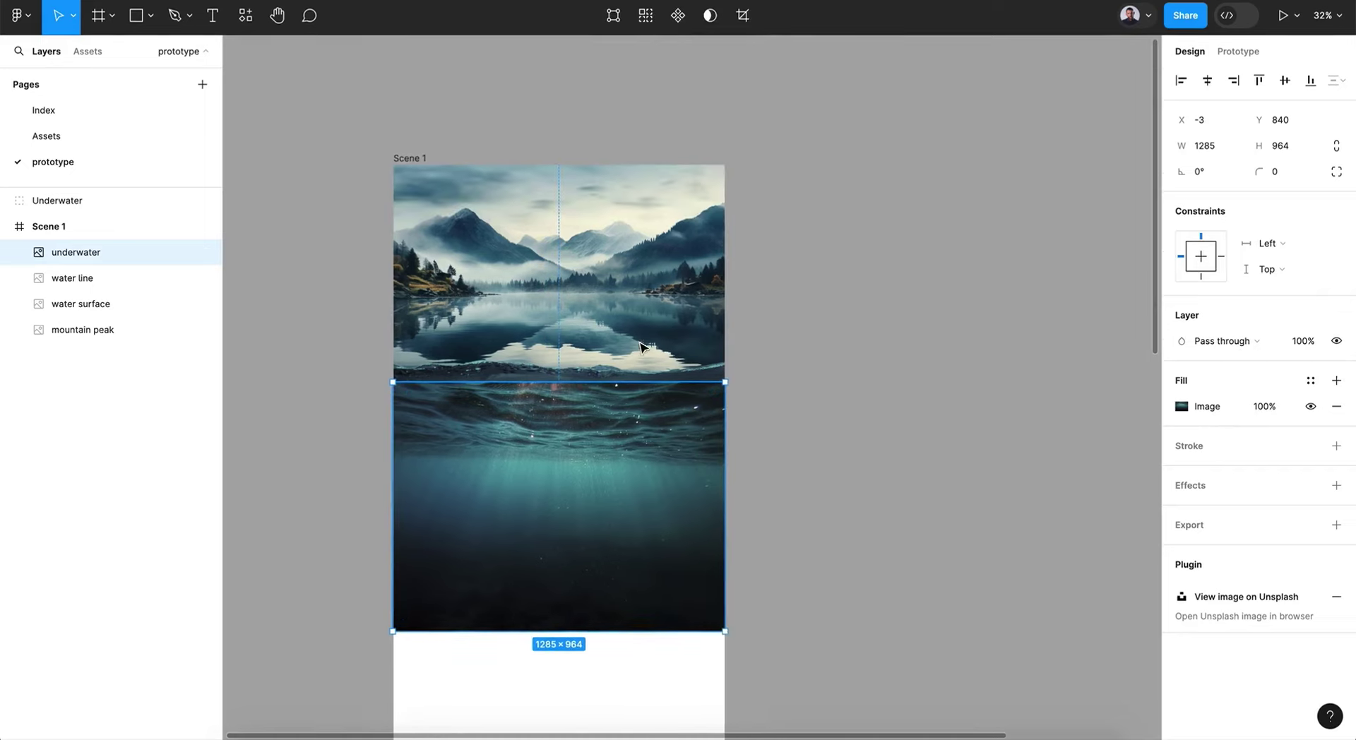
click(572, 230)
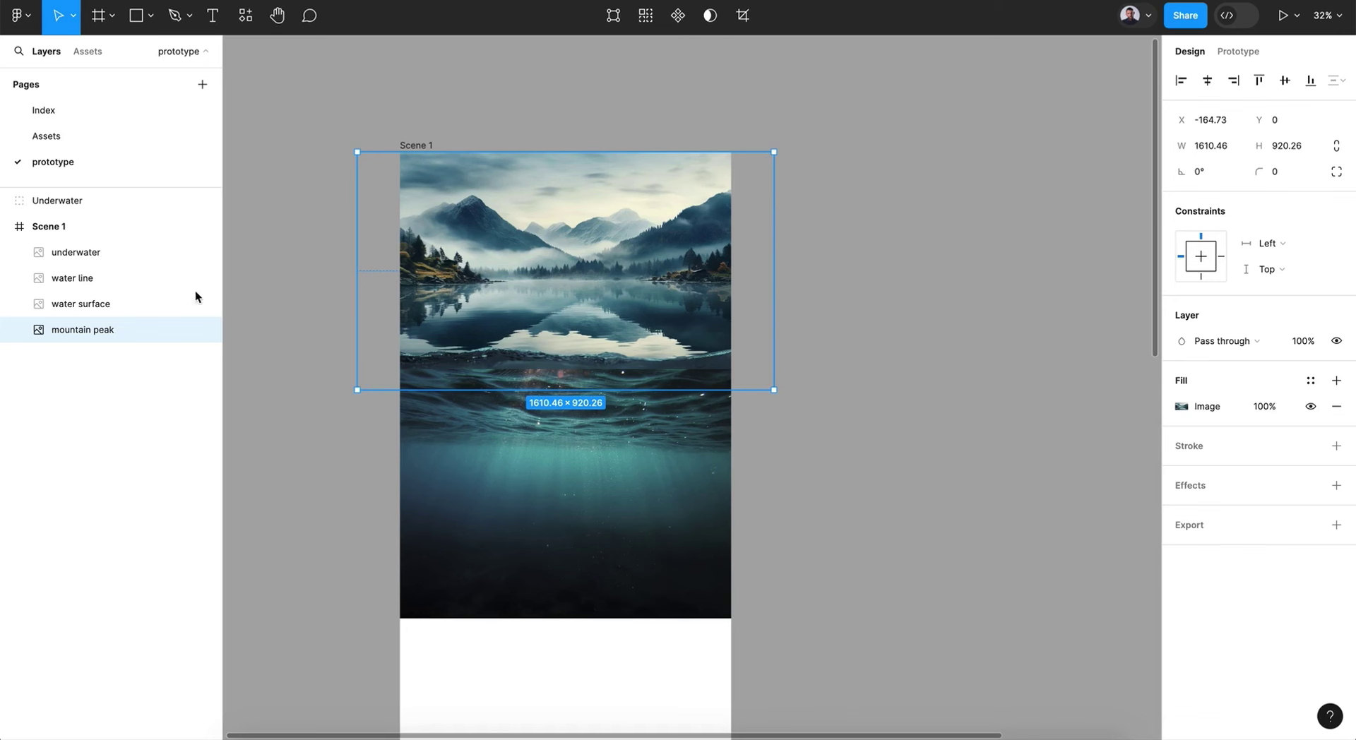
click(120, 303)
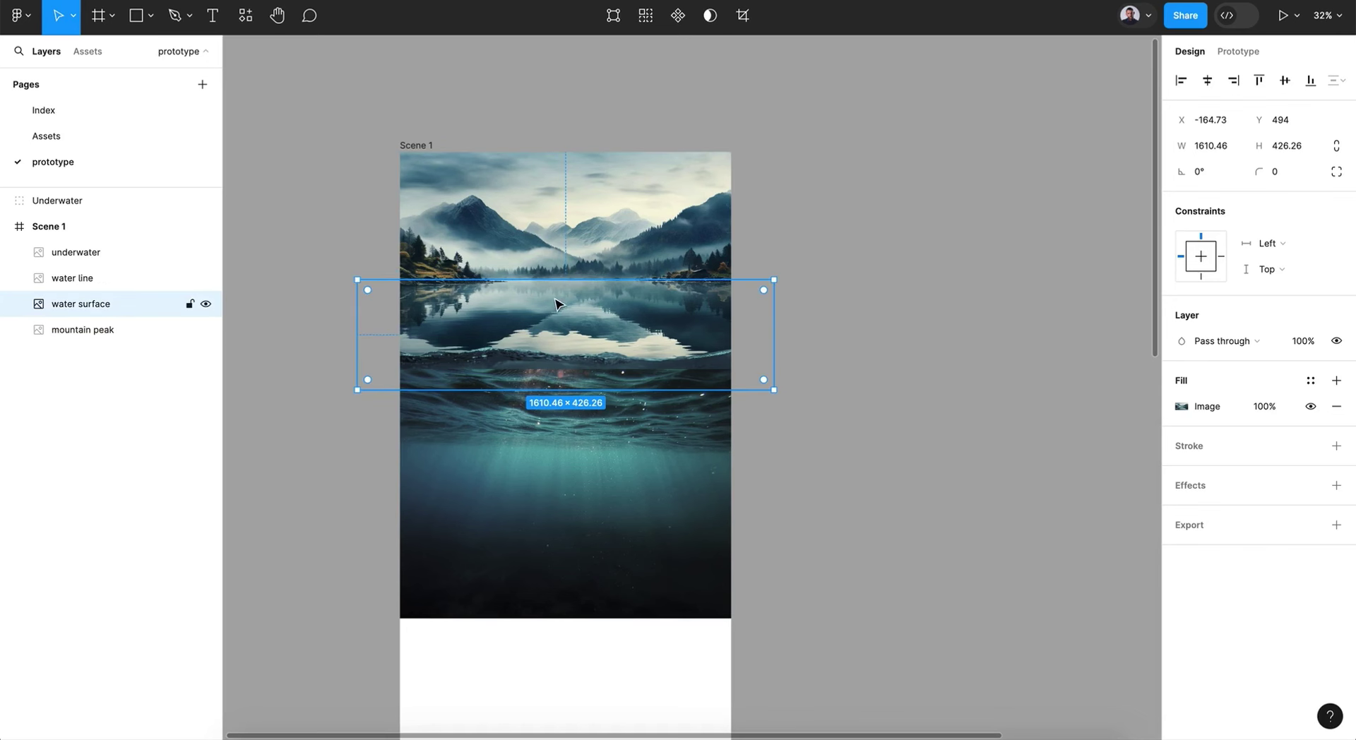
click(87, 278)
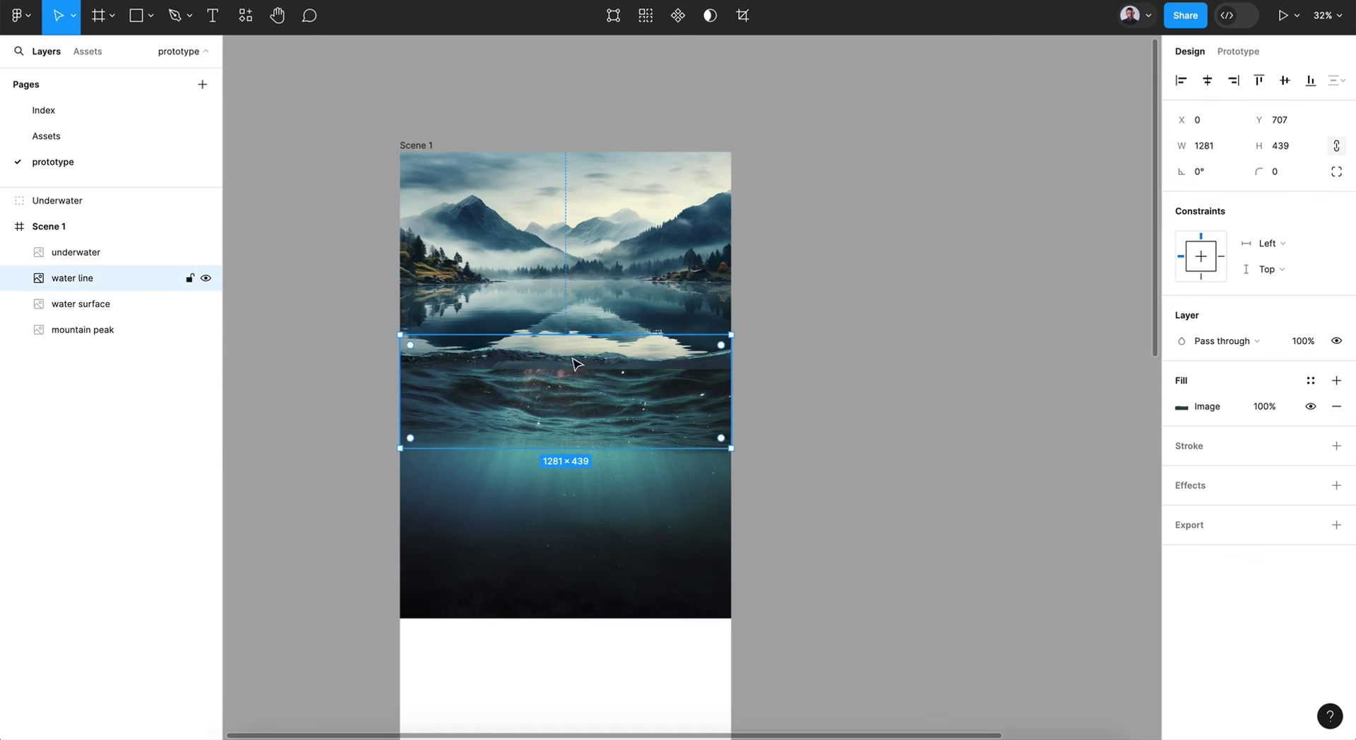
click(110, 256)
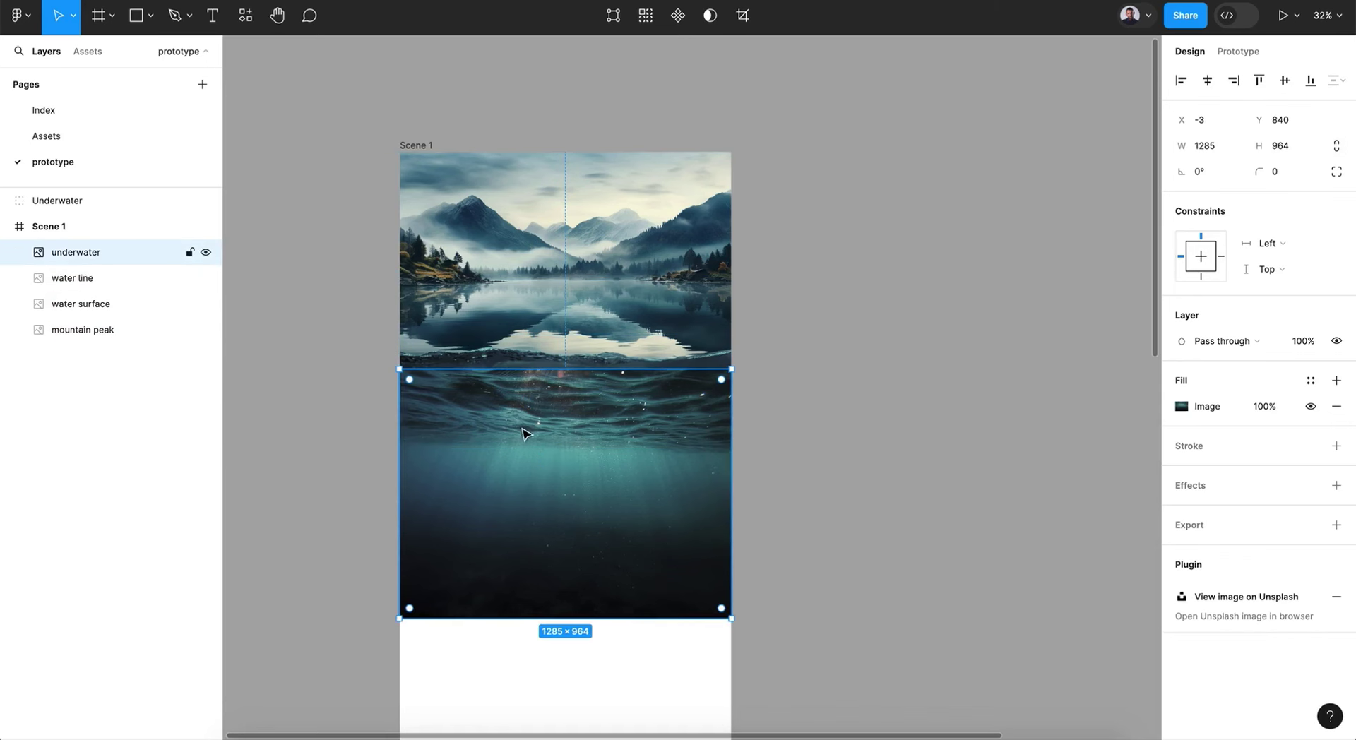
scroll(546, 451, down, 5)
scroll(545, 451, down, 3)
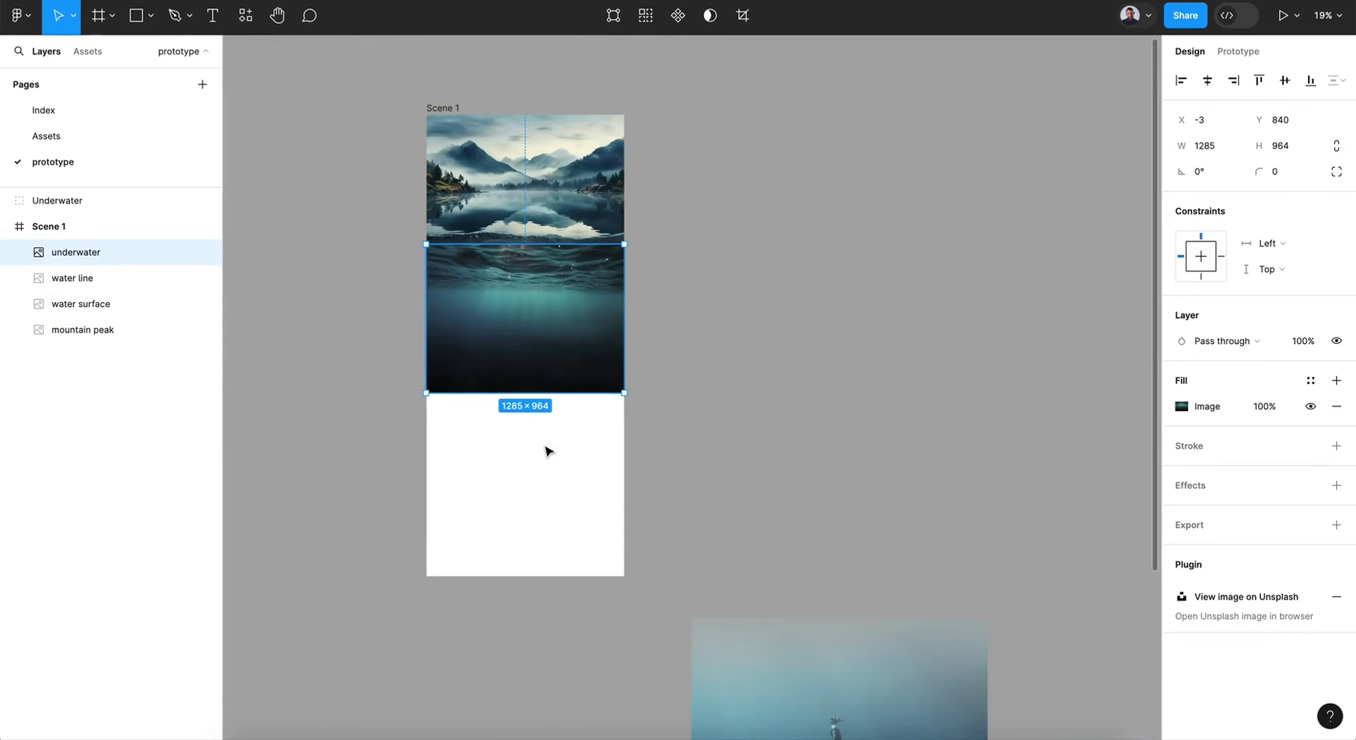
- Move the diver Underwater group into the Scene 1 frame, against its left edge at about X -3 and Y 970
click(808, 563)
scroll(811, 565, down, 2)
scroll(811, 565, down, 2)
drag(858, 611, 640, 295)
scroll(586, 316, up, 5)
scroll(586, 316, left, 5)
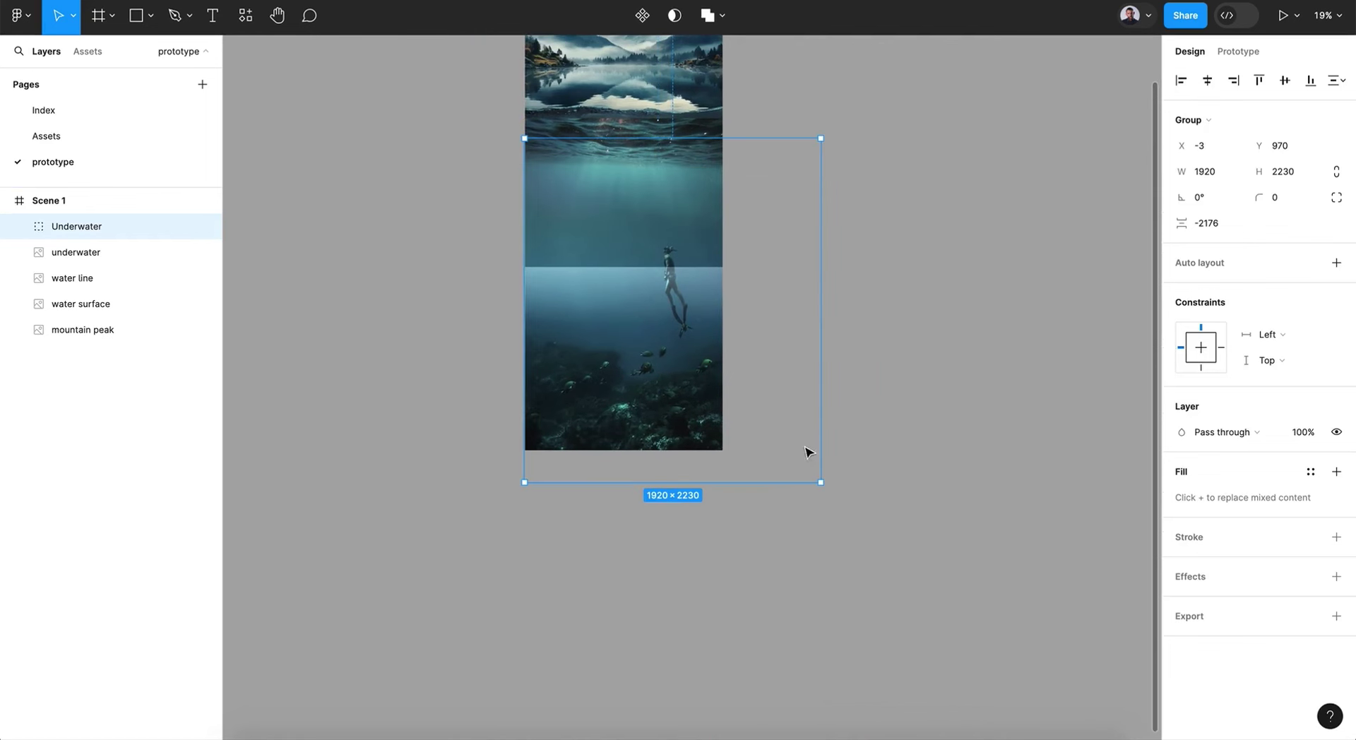
- Scale the diver Underwater group proportionally to fit the frame's width, about 1283 × 1490
drag(819, 482, 679, 368)
click(751, 380)
scroll(752, 381, up, 3)
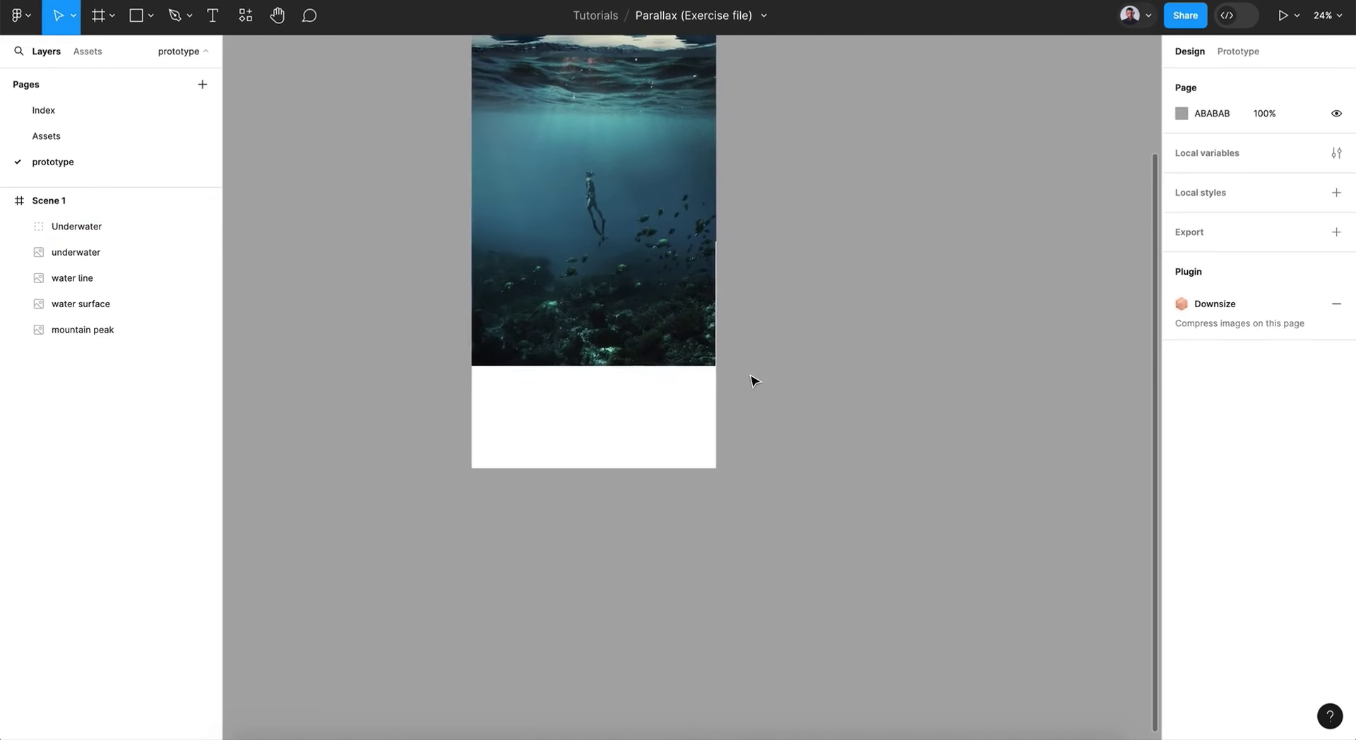
click(654, 299)
scroll(705, 355, up, 5)
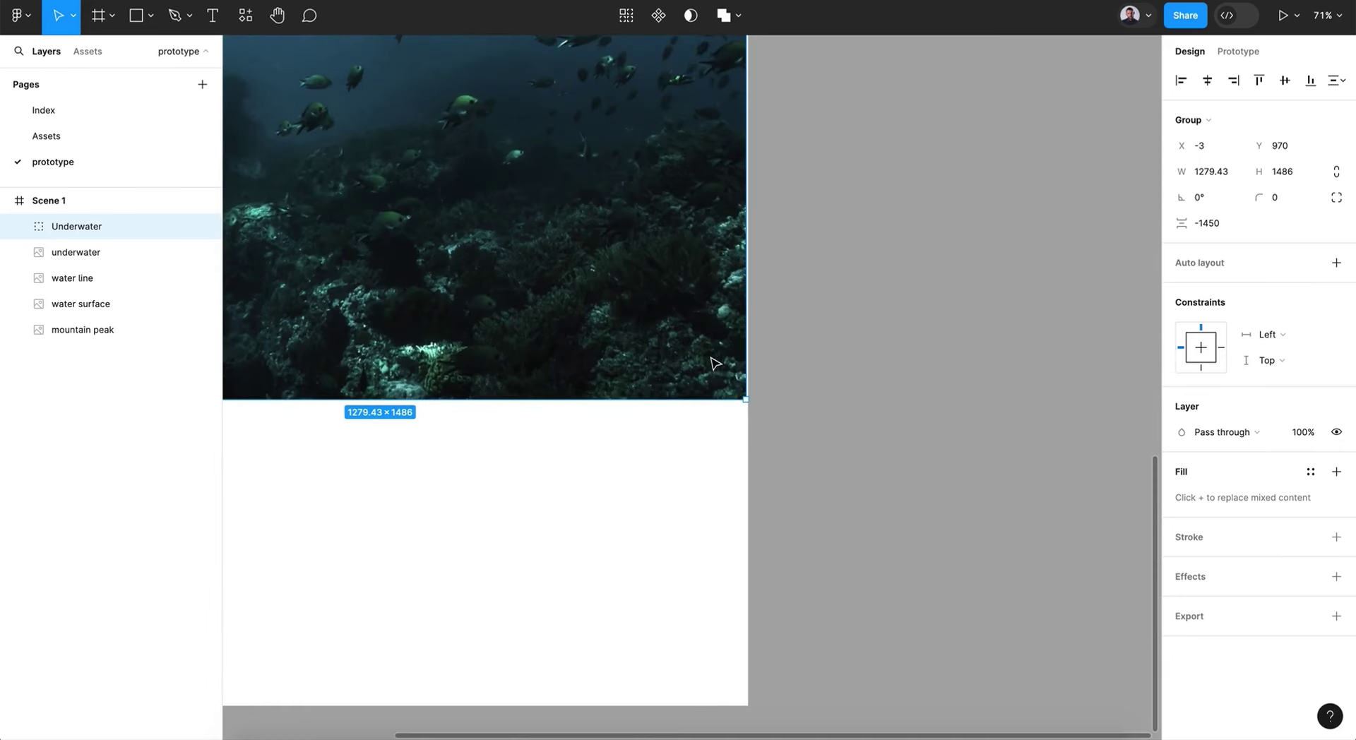
drag(746, 393, 749, 401)
scroll(787, 402, down, 5)
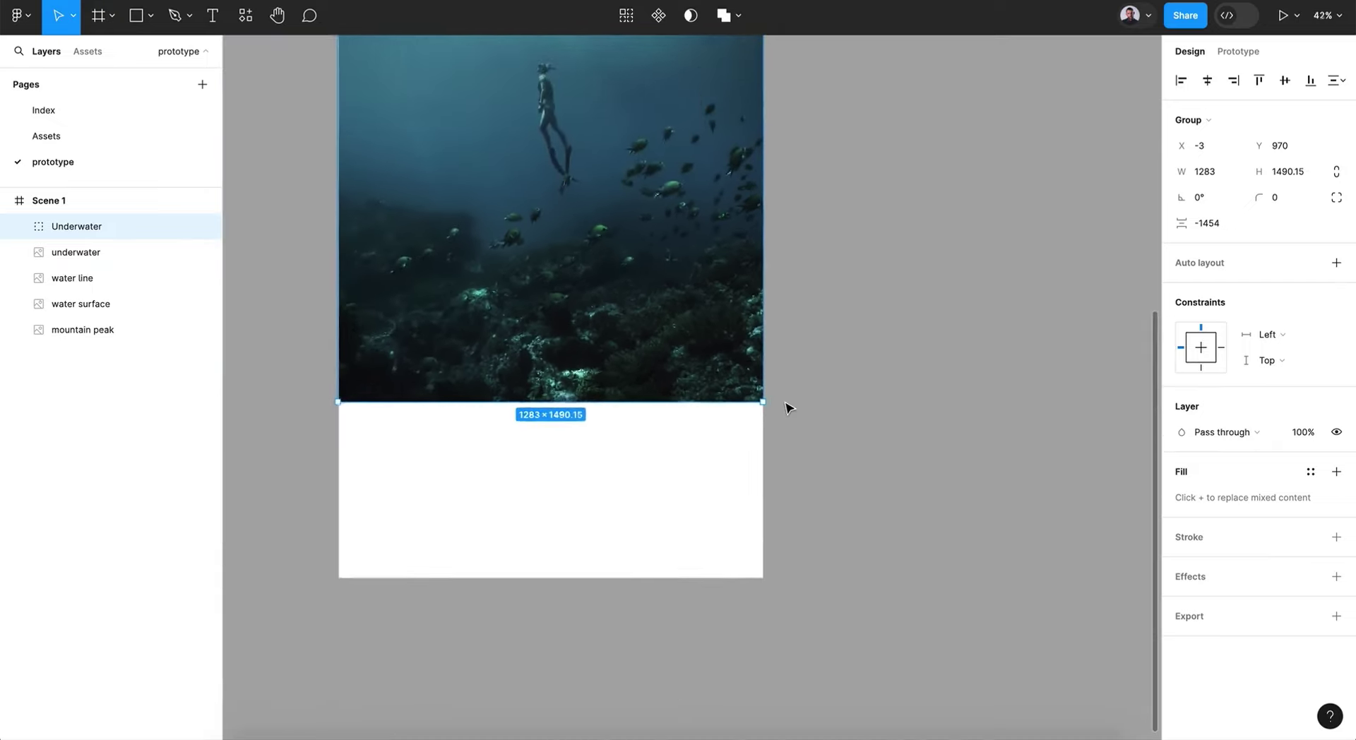
- Lower the diver group to expose its top edge and examine the deep water group's image and Rectangle 1 mask gradient
drag(709, 294, 715, 353)
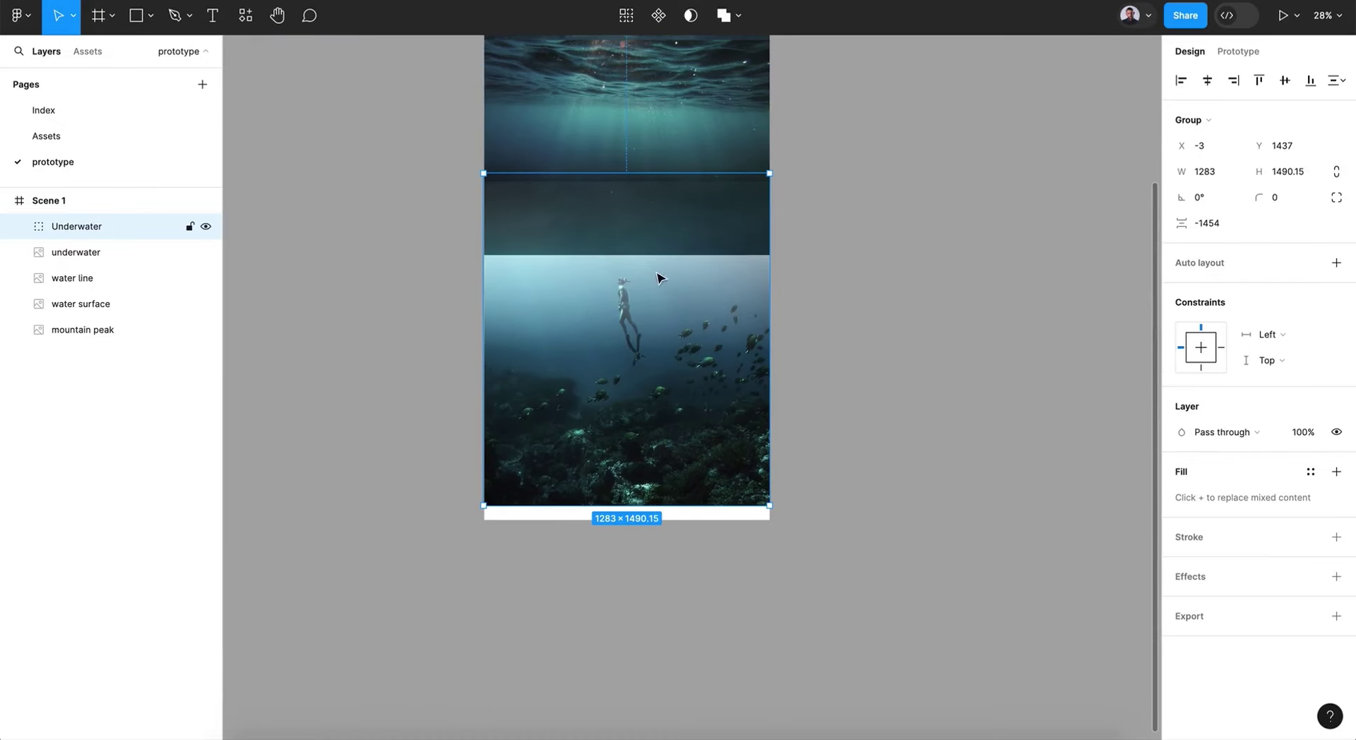
drag(635, 332, 640, 367)
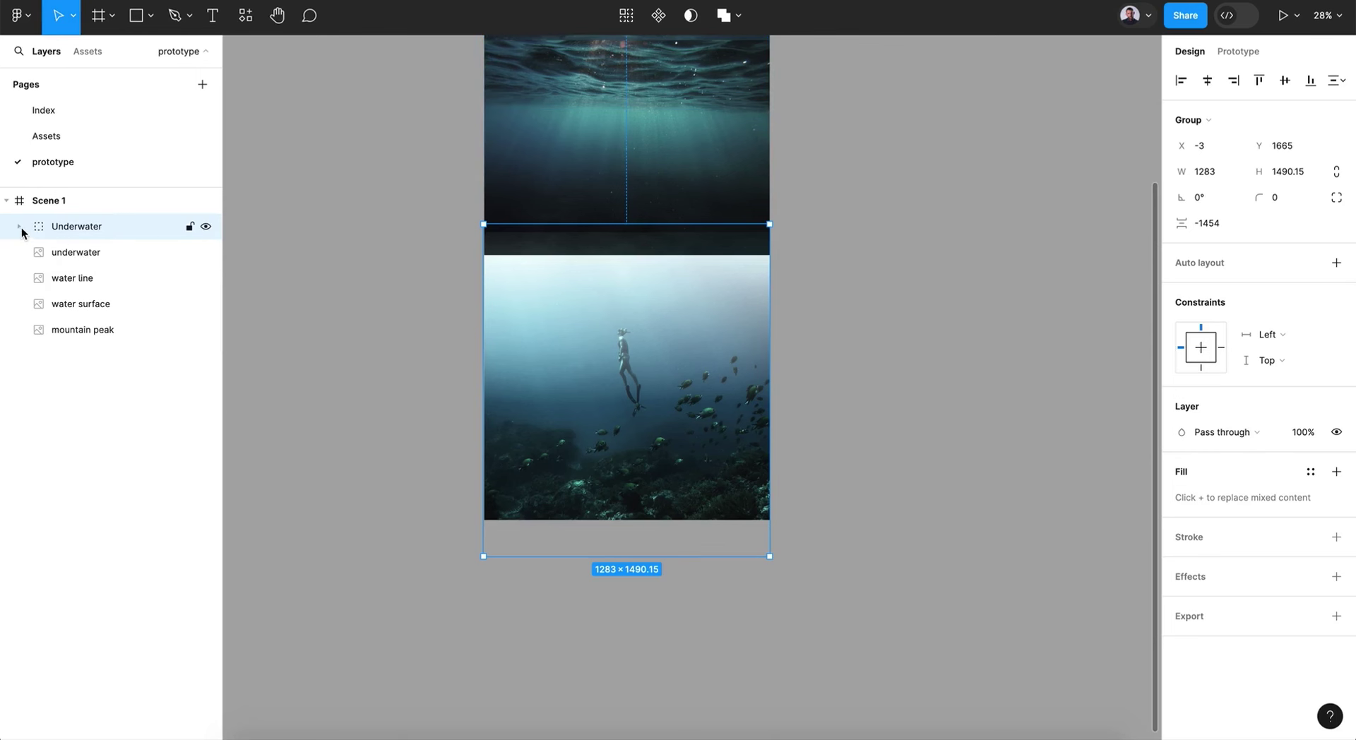
click(19, 227)
click(37, 253)
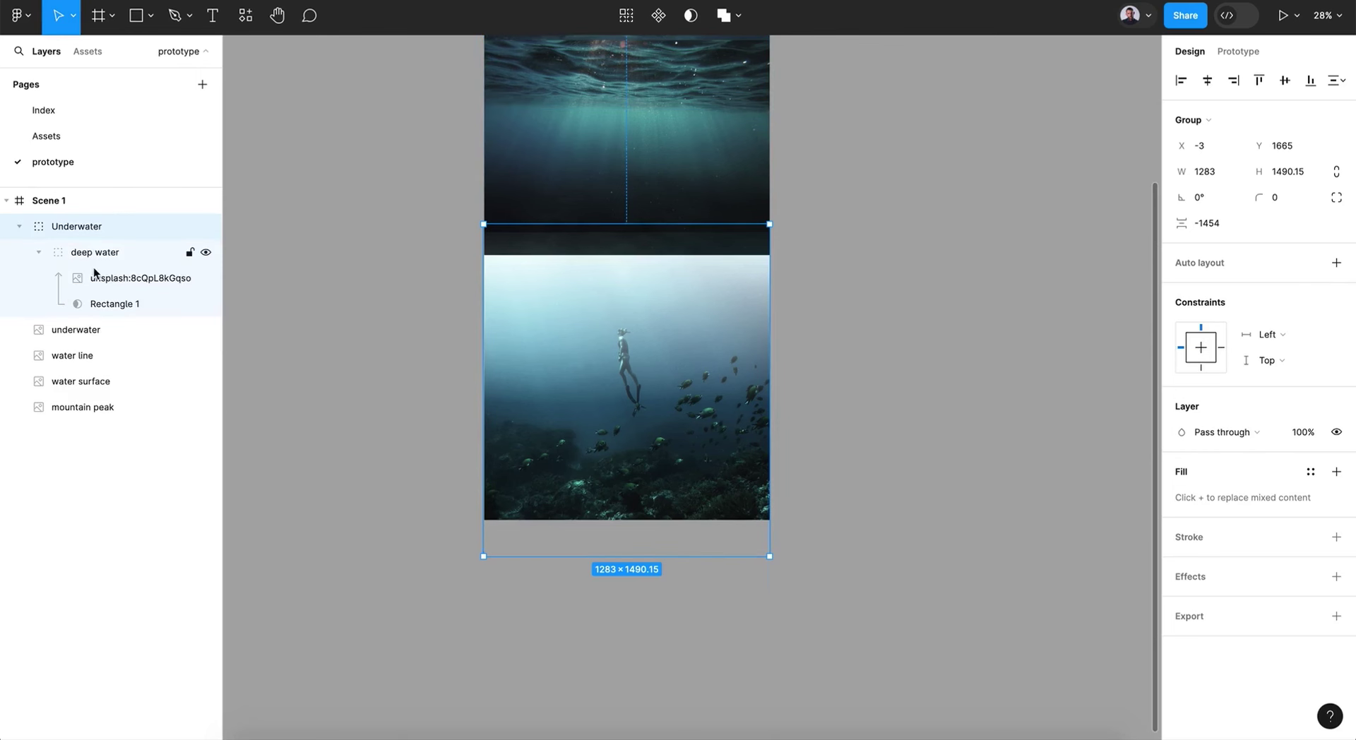
click(119, 304)
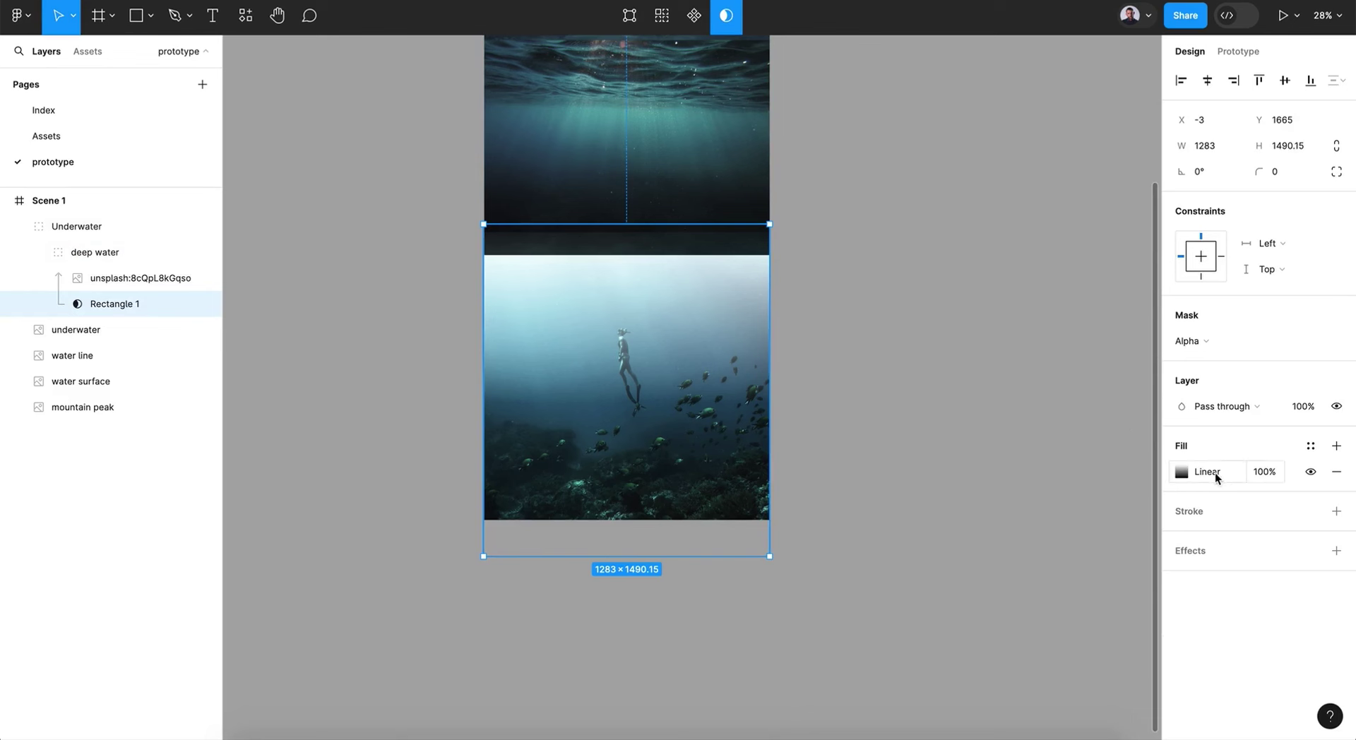
click(1191, 477)
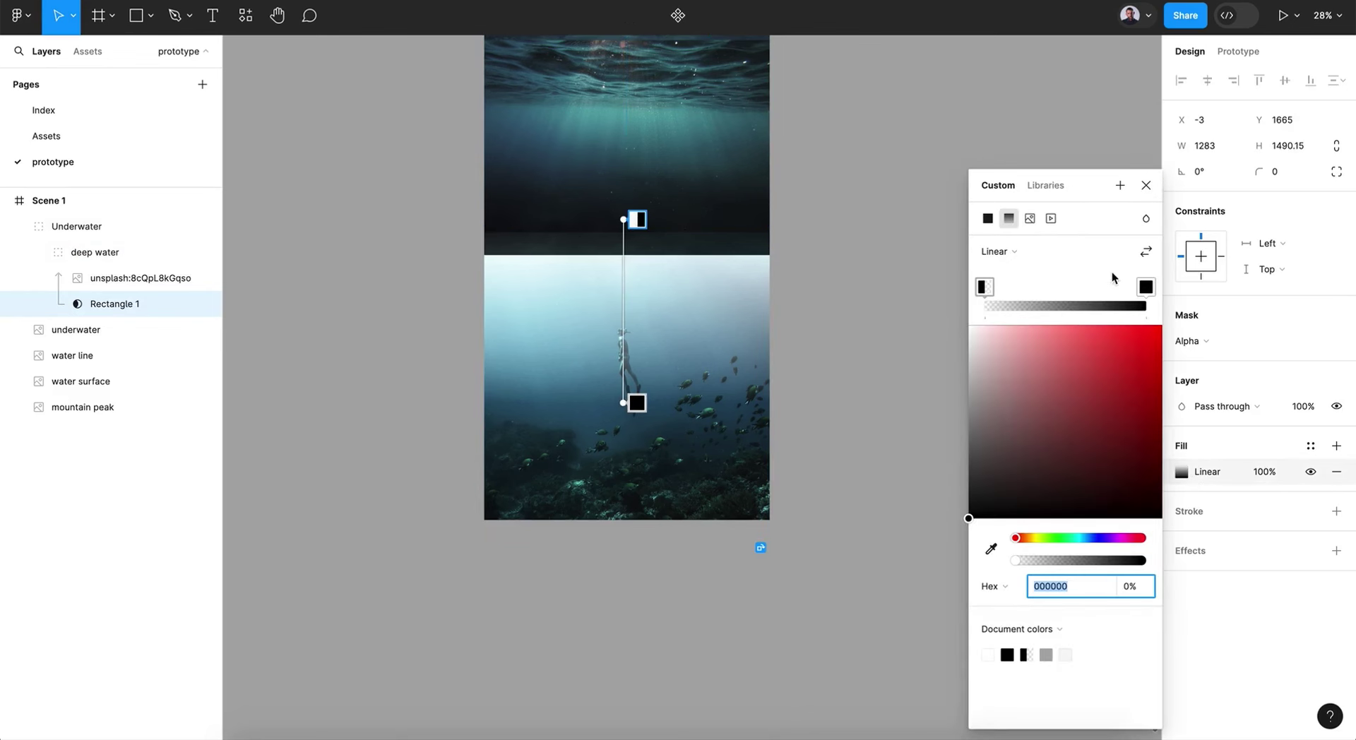
click(1147, 188)
click(106, 278)
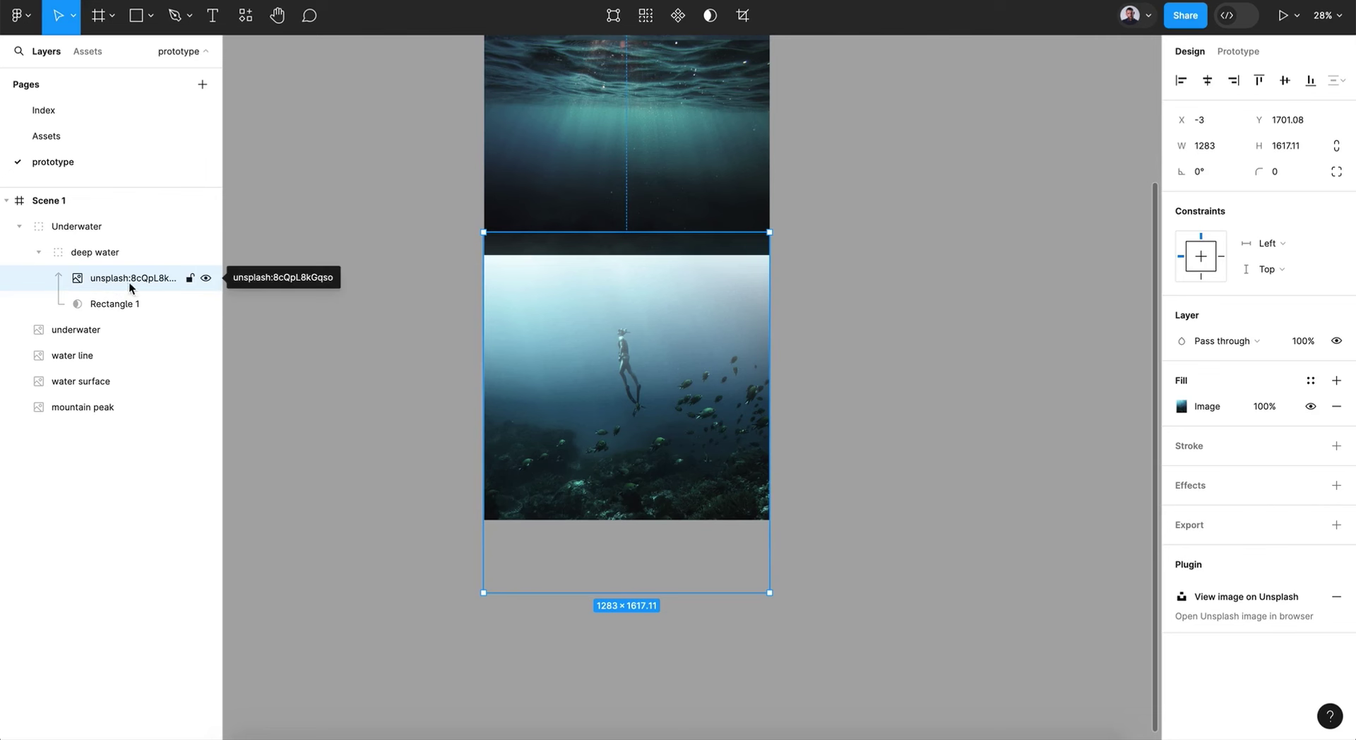
click(96, 255)
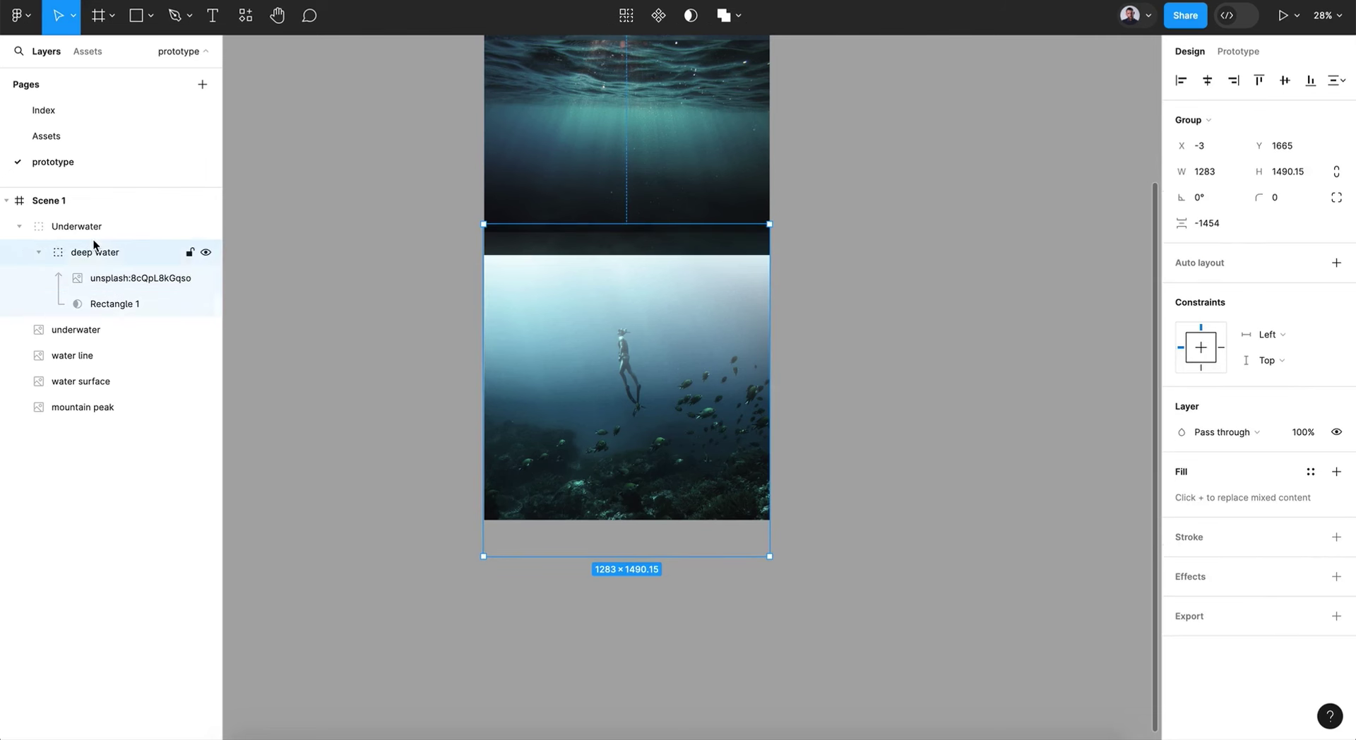
click(39, 254)
click(19, 227)
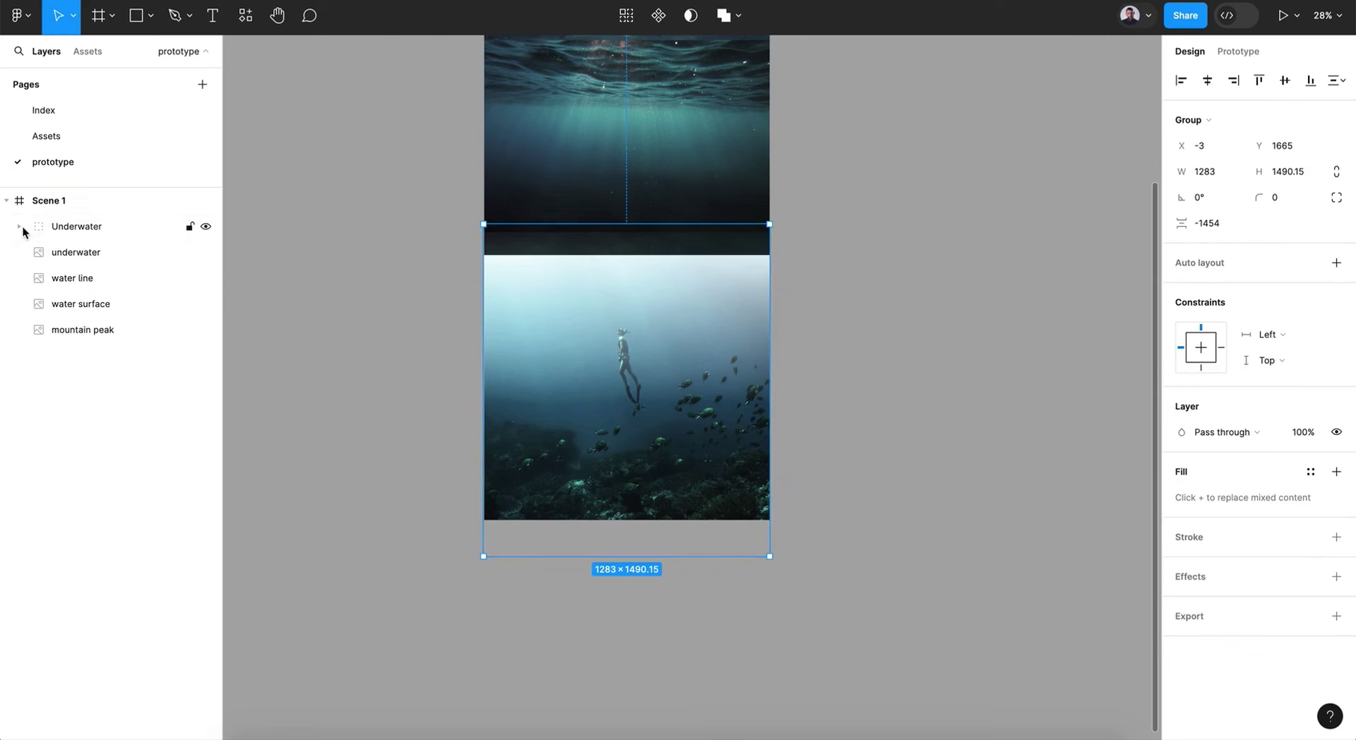
- Raise the deep water group to about Y 927 so it blends into the underwater image below the water line
drag(638, 355, 638, 282)
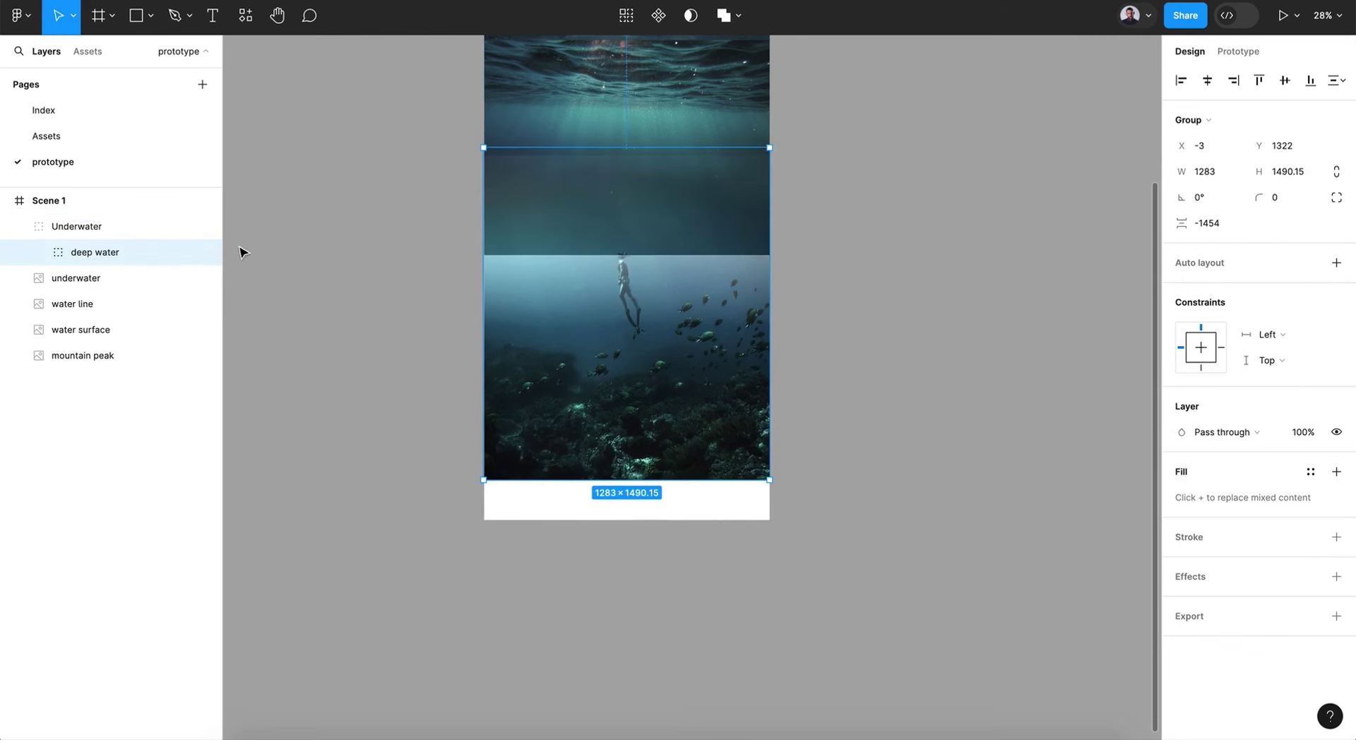
click(17, 227)
drag(634, 302, 655, 251)
scroll(645, 186, up, 4)
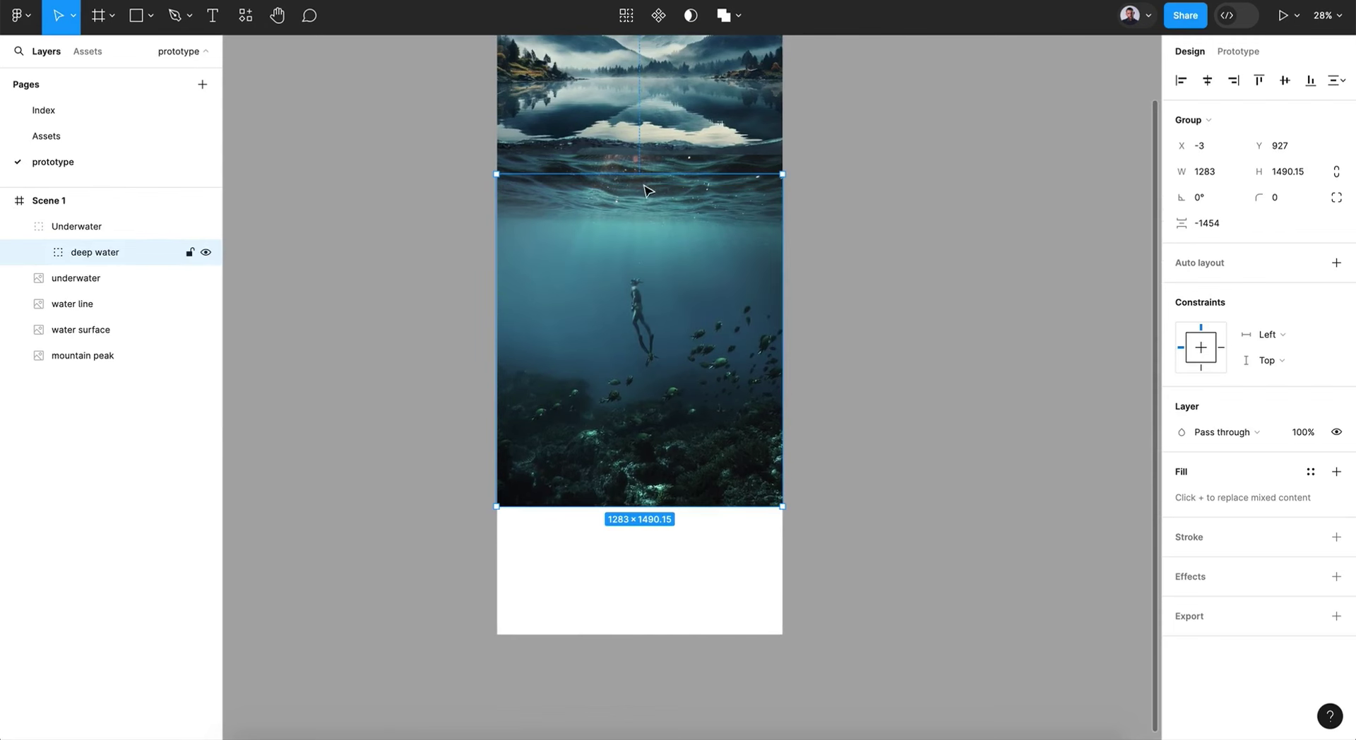
scroll(642, 229, up, 5)
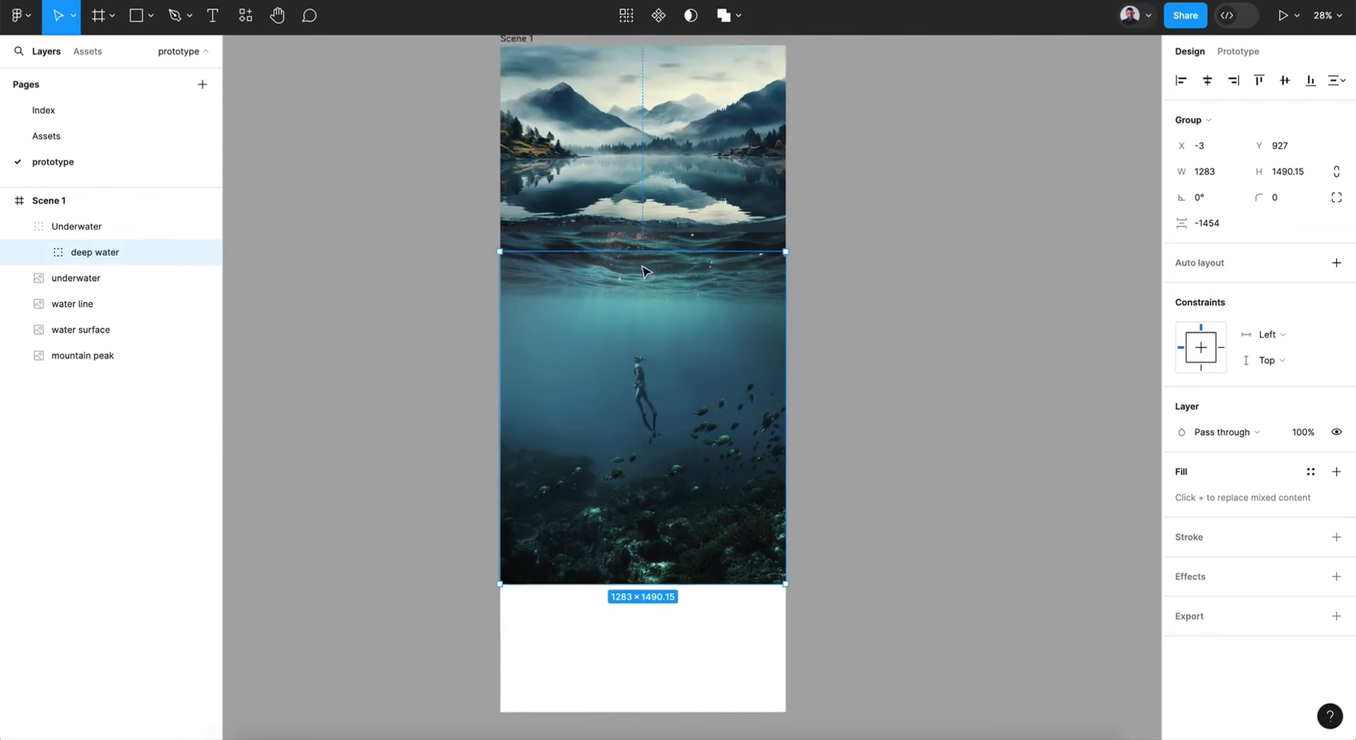
- Shorten the Scene 1 frame to a height of 2417 so it ends at the bottom of the deep water image
click(539, 180)
scroll(540, 183, down, 5)
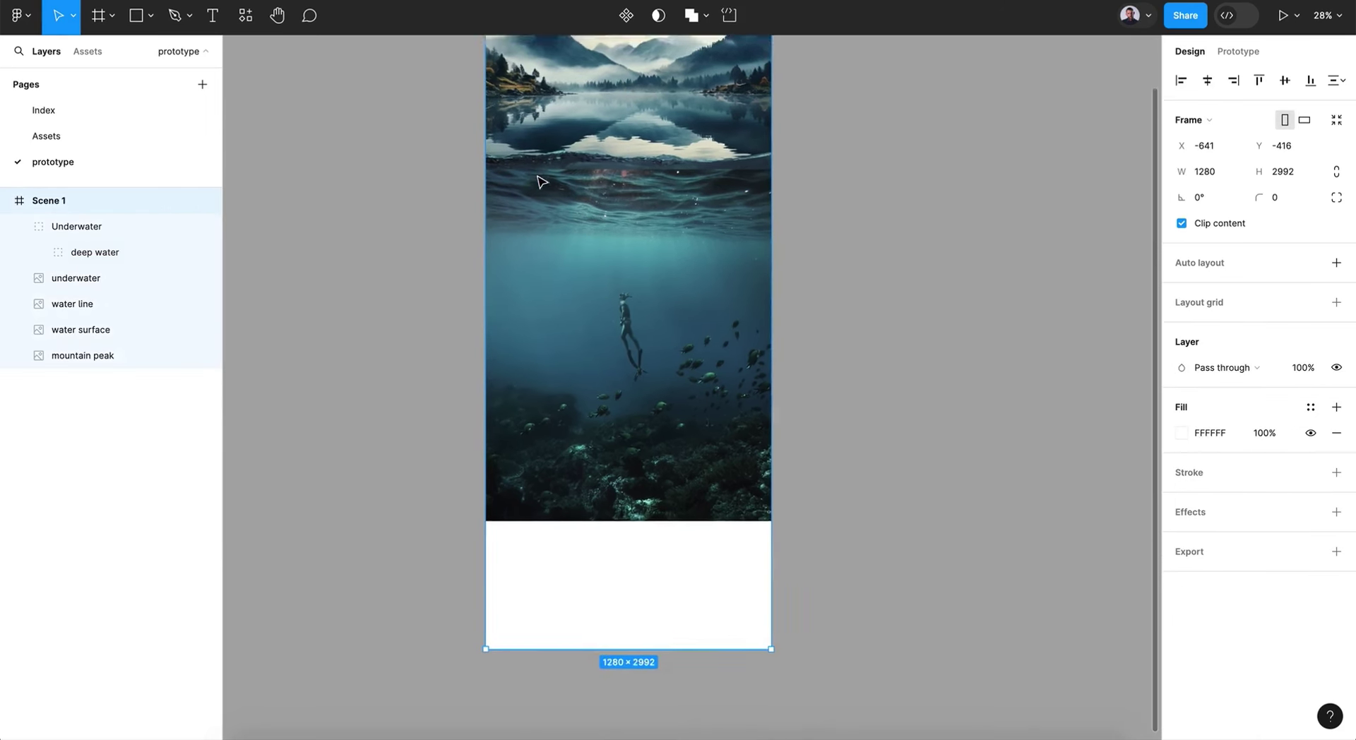
drag(628, 629, 628, 499)
scroll(628, 498, up, 3)
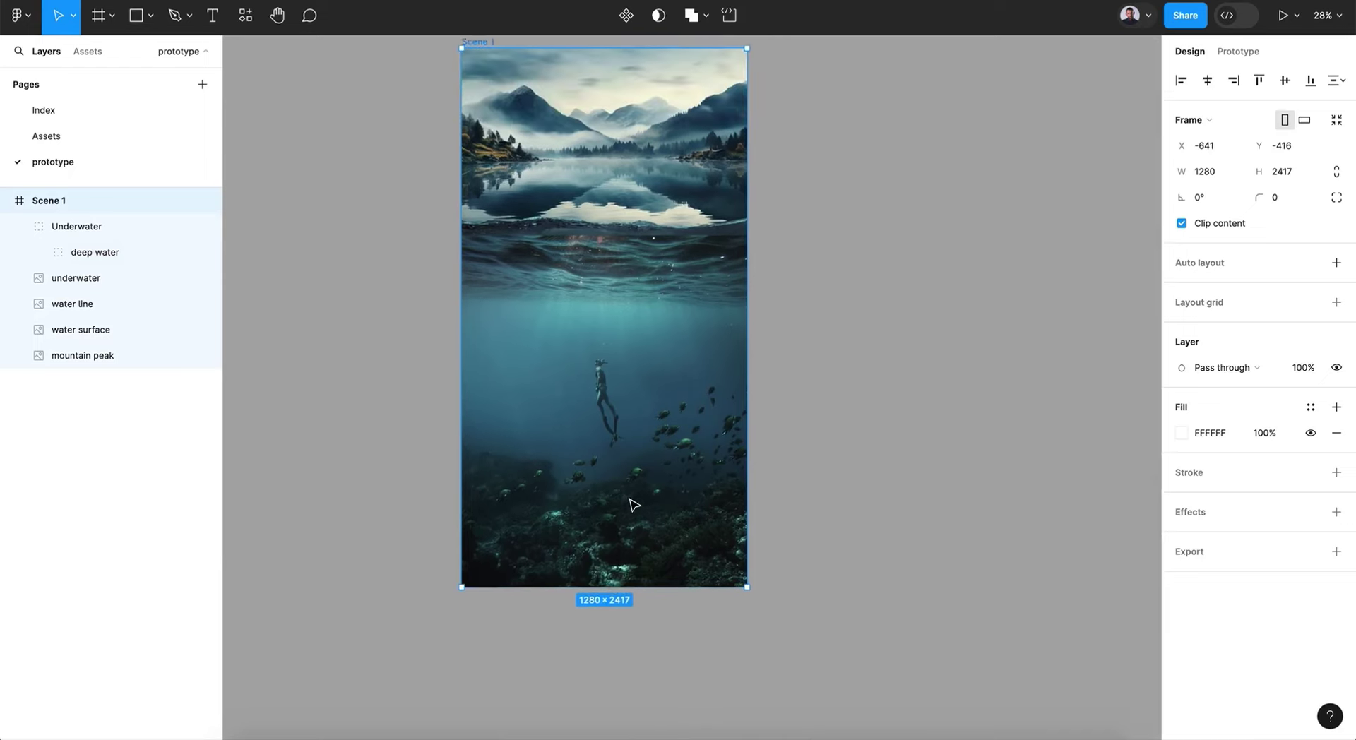
click(633, 502)
click(809, 507)
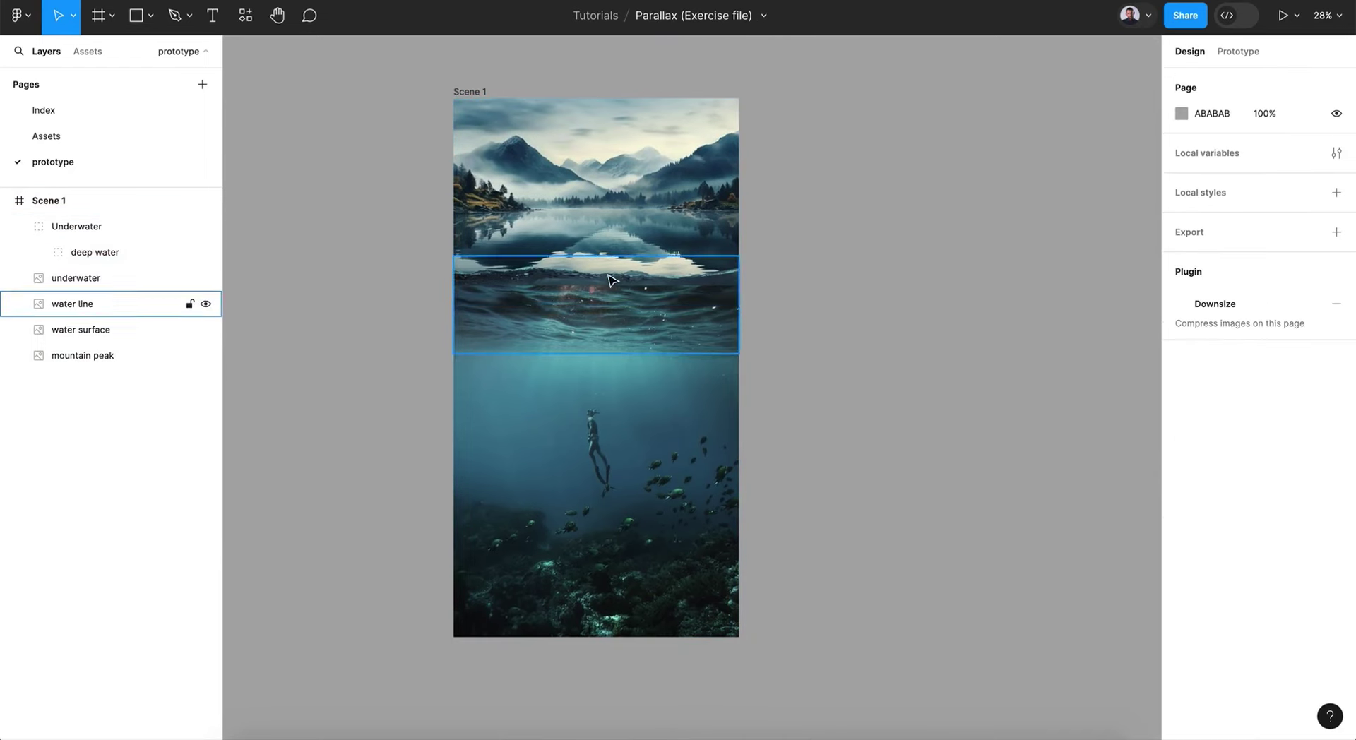
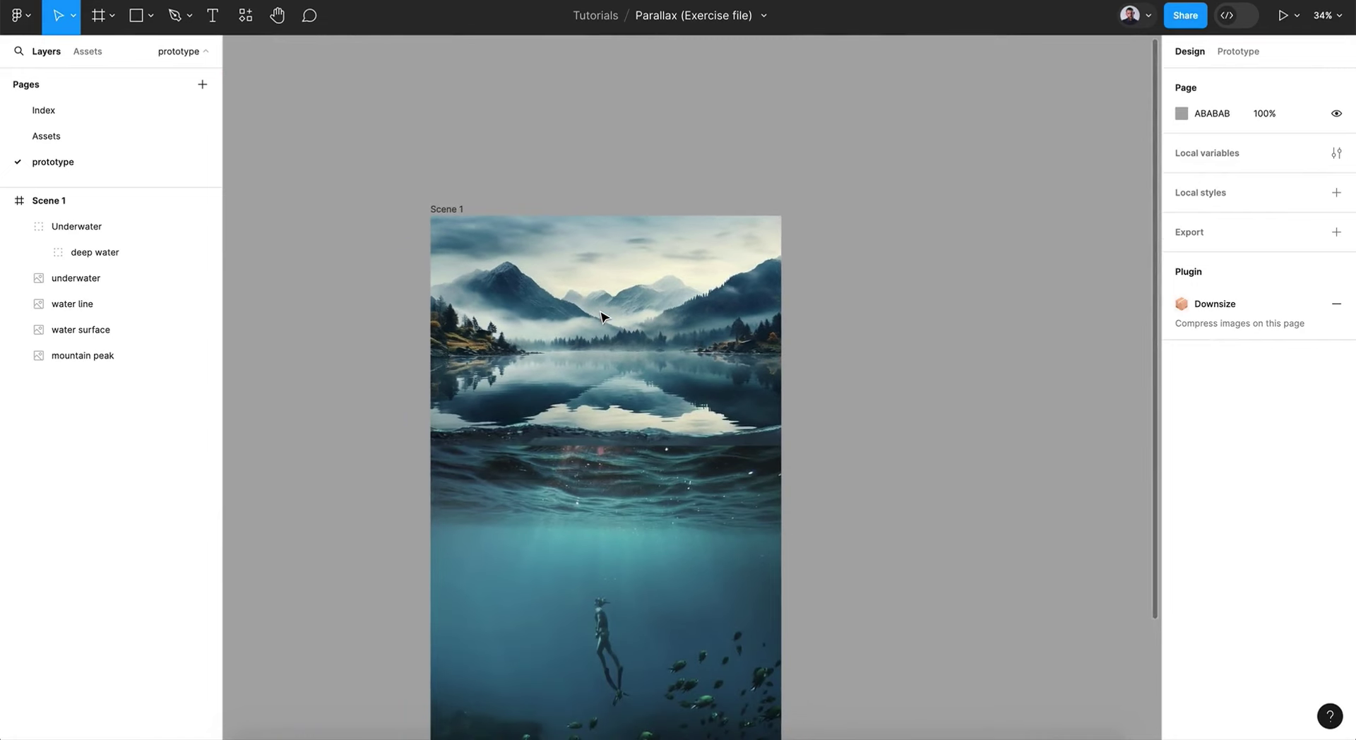
scroll(601, 316, down, 5)
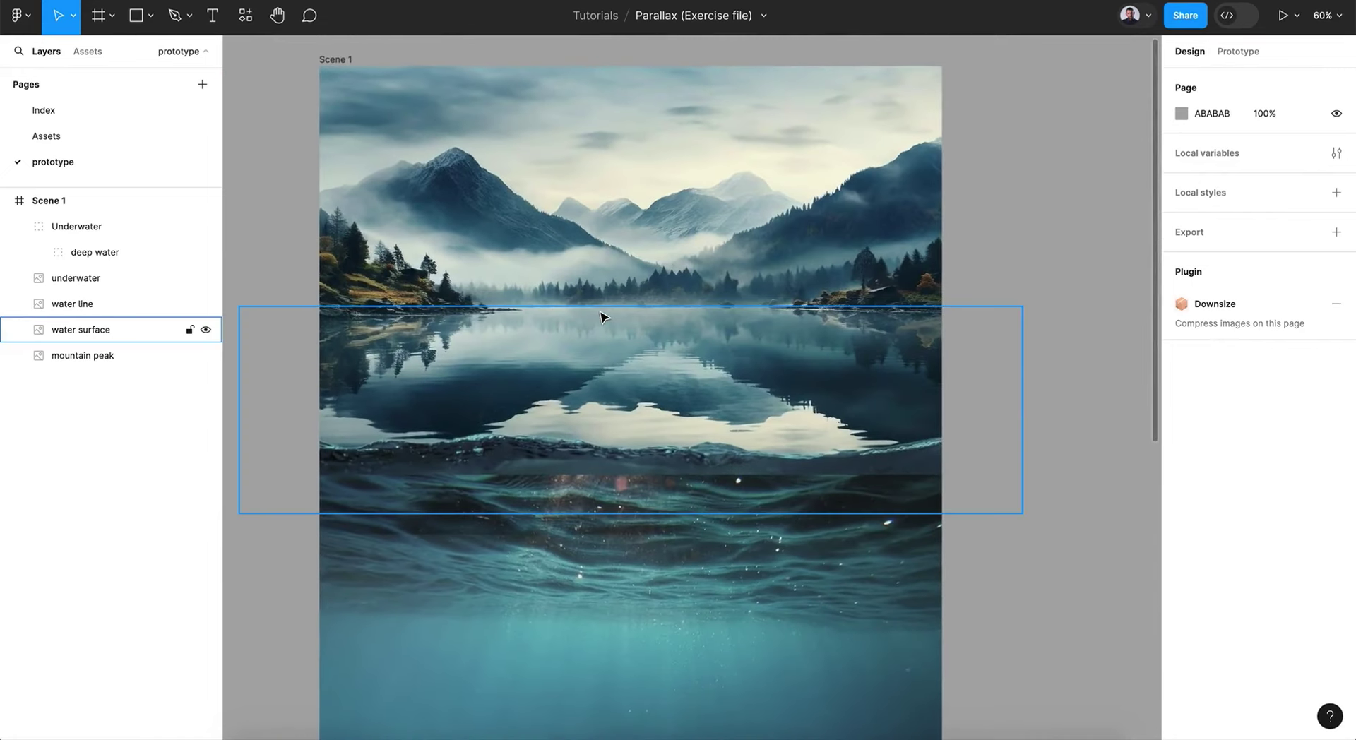
scroll(601, 316, right, 5)
scroll(601, 316, right, 2)
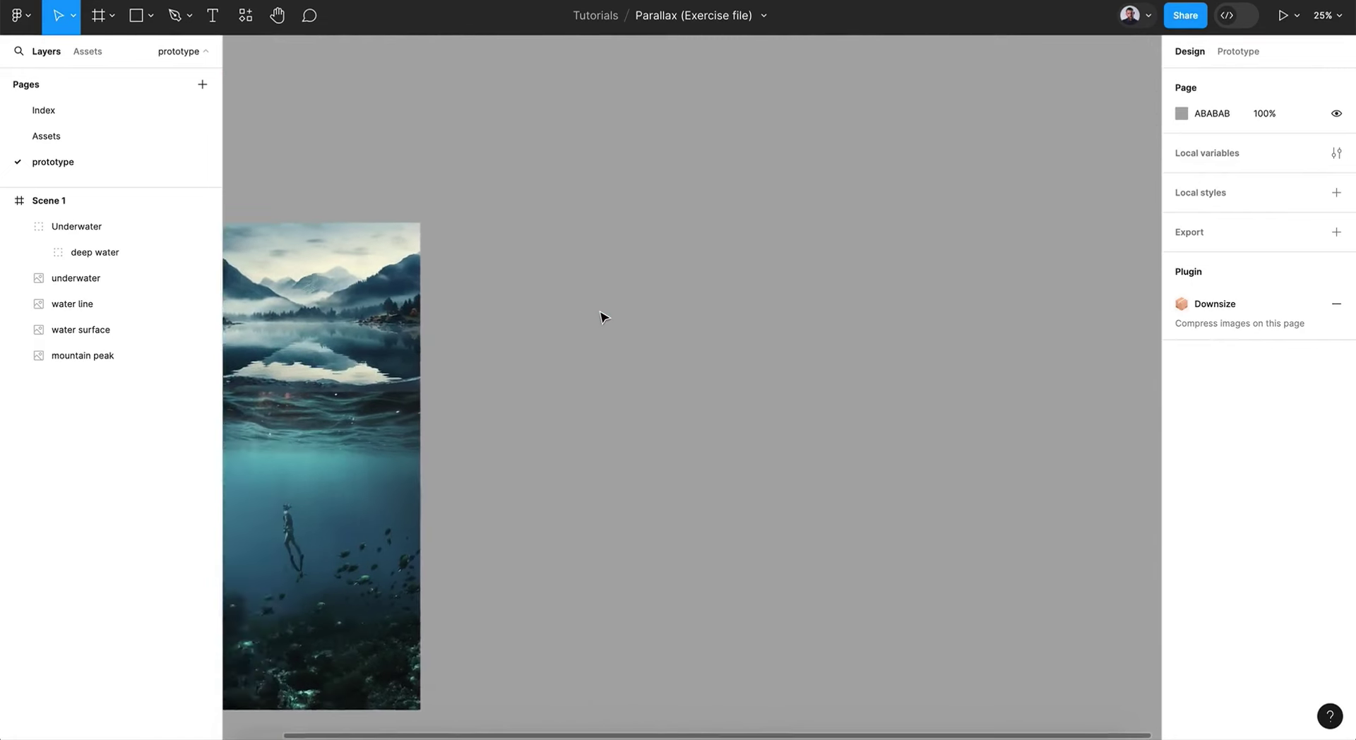
scroll(602, 316, left, 3)
scroll(601, 316, up, 10)
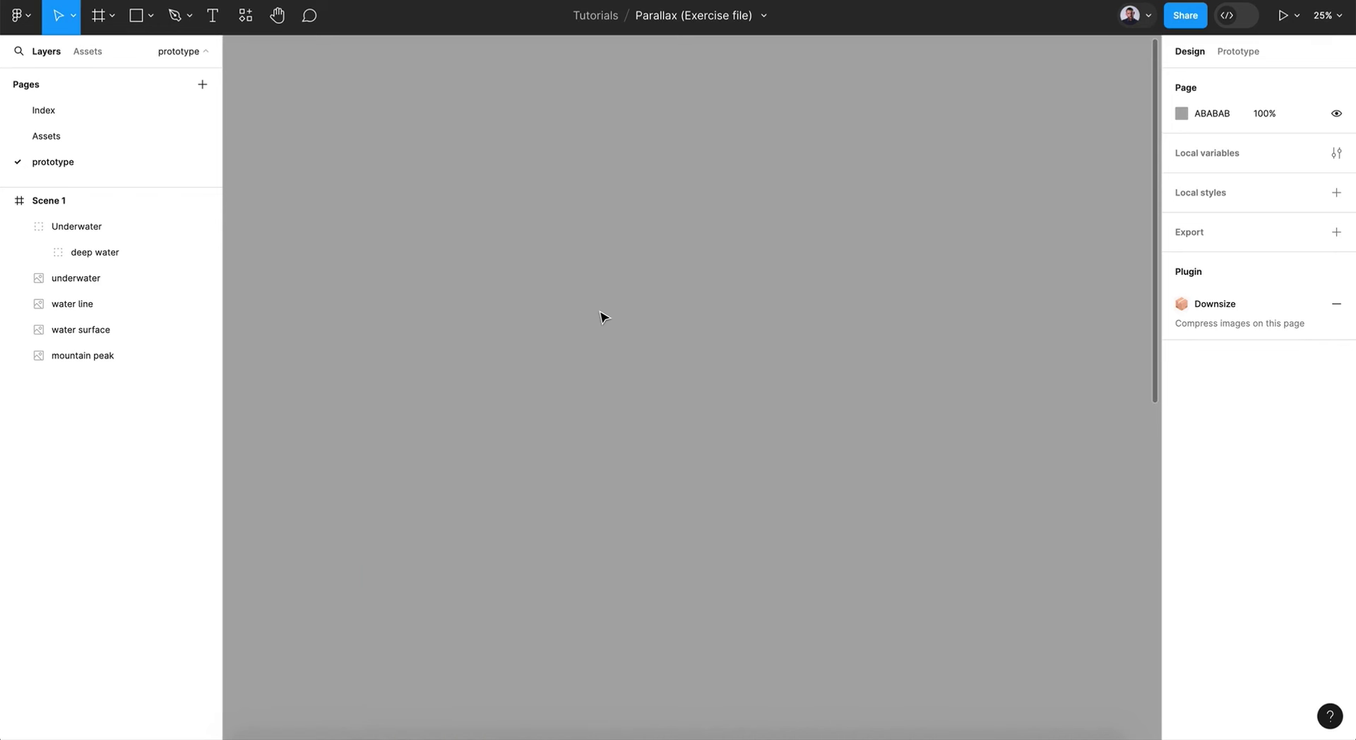
key(shift+1)
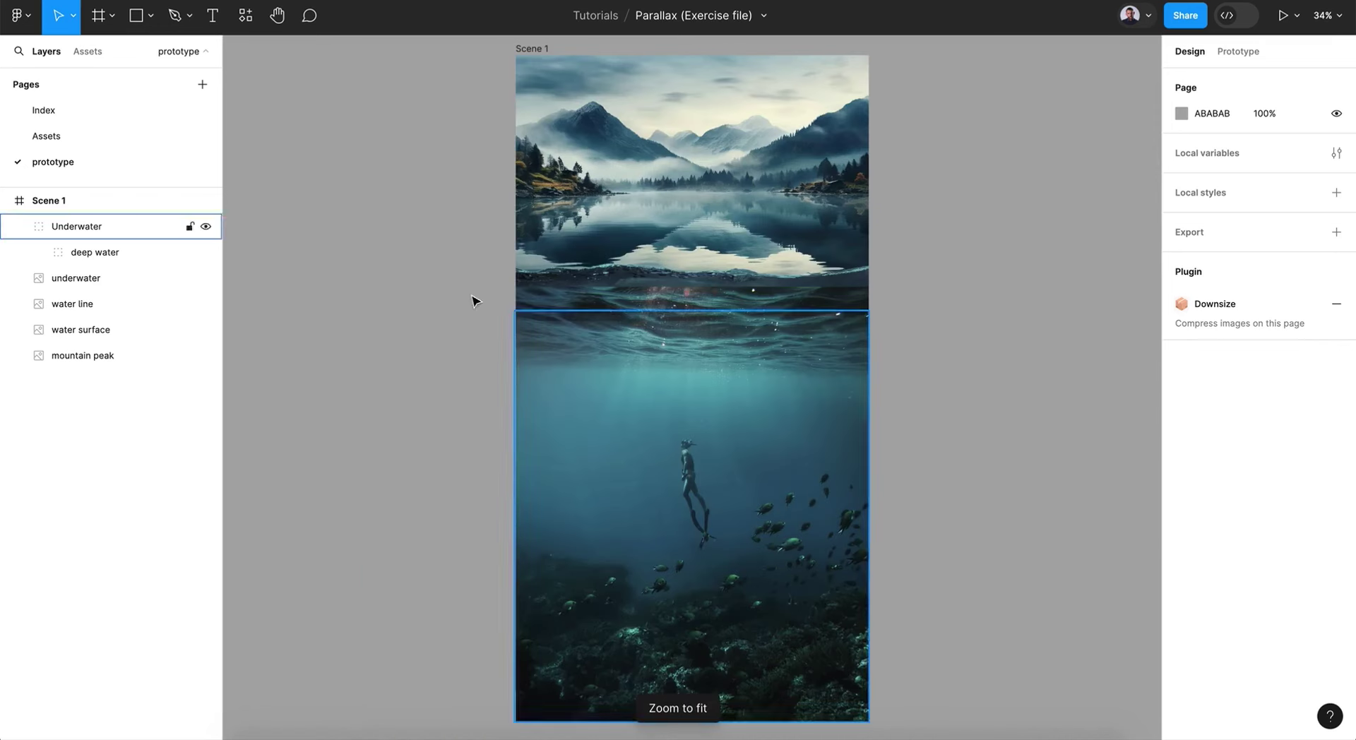
- Copy the slide infos group from the Assets page into Scene 1 and place it over the underwater area, left of the diver
click(56, 141)
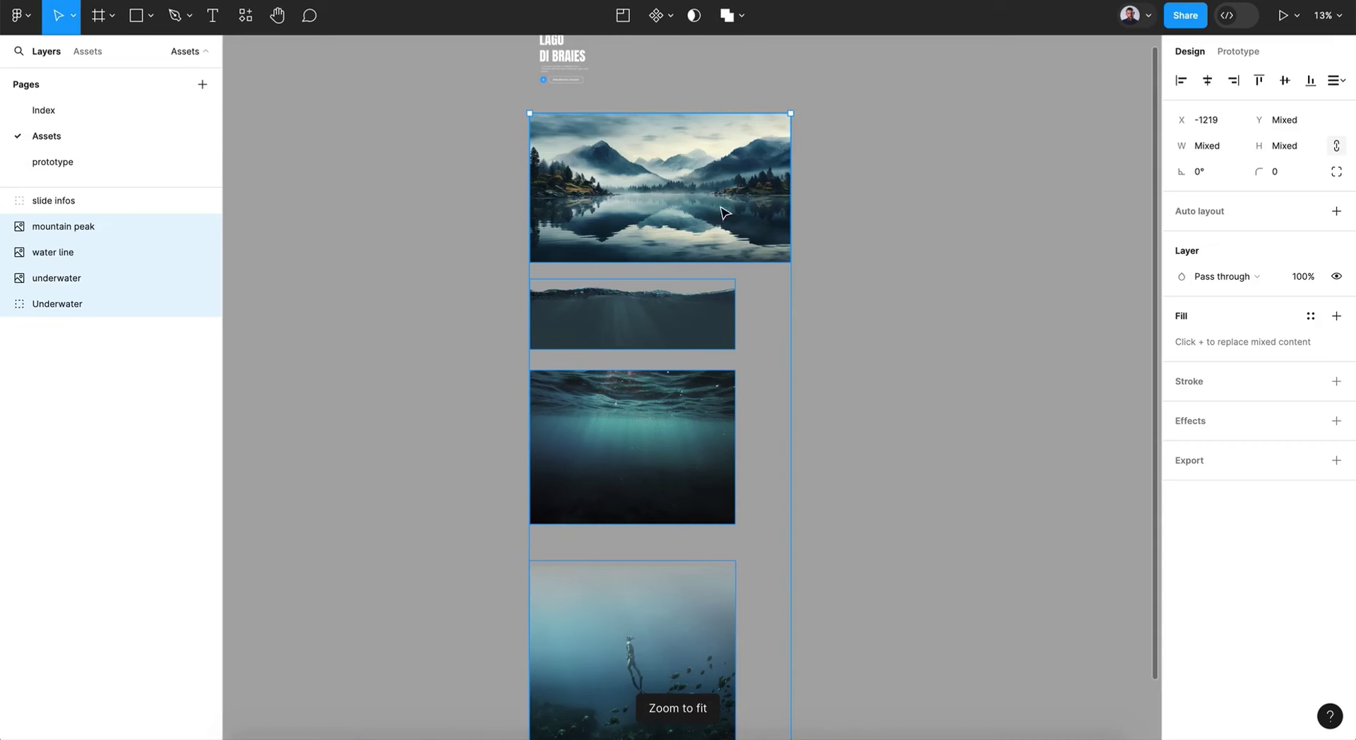
click(566, 56)
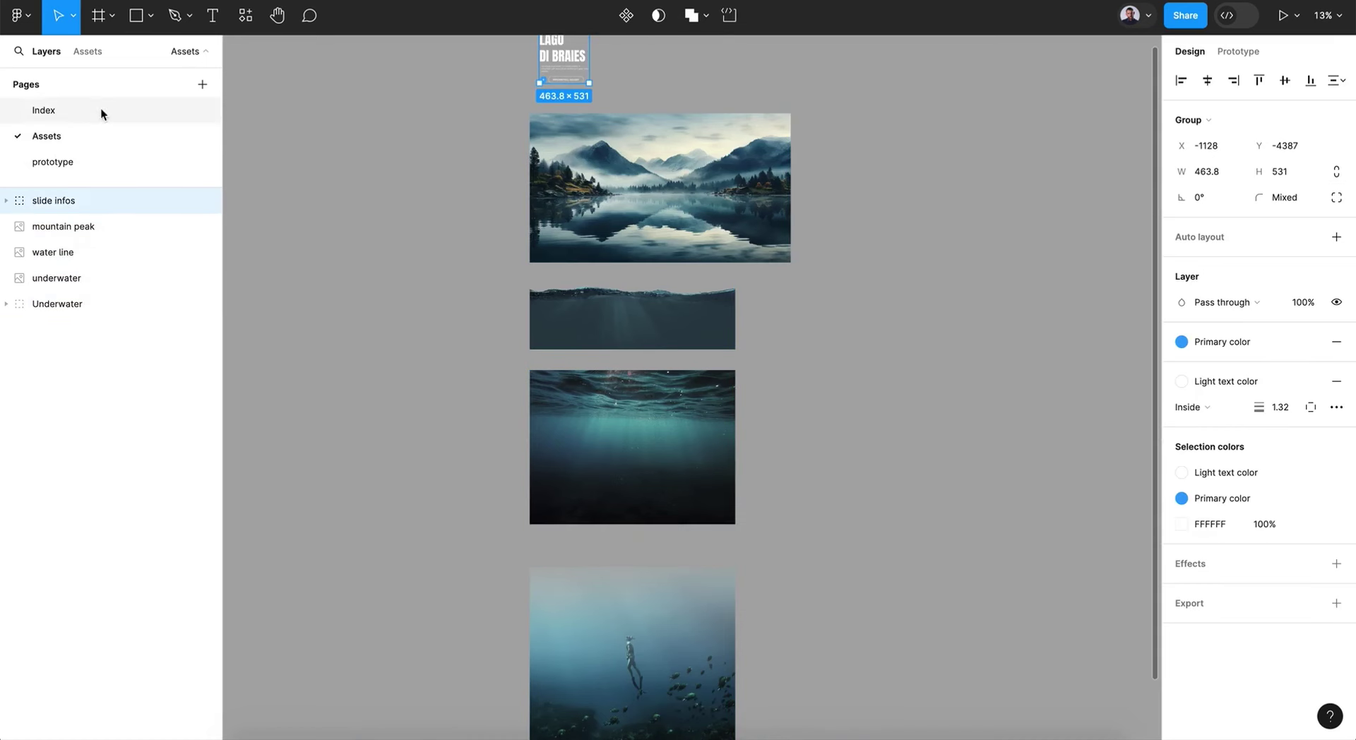
click(86, 163)
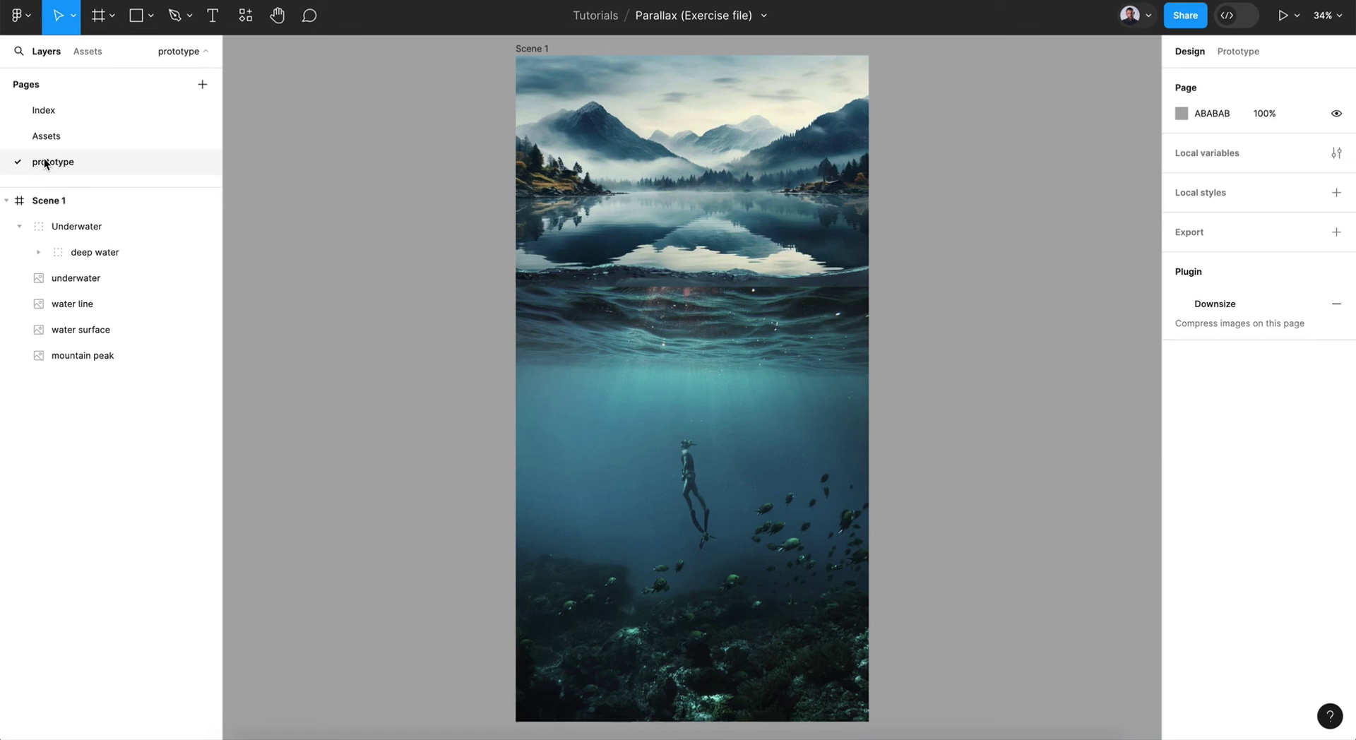
click(531, 49)
key(ctrl+v)
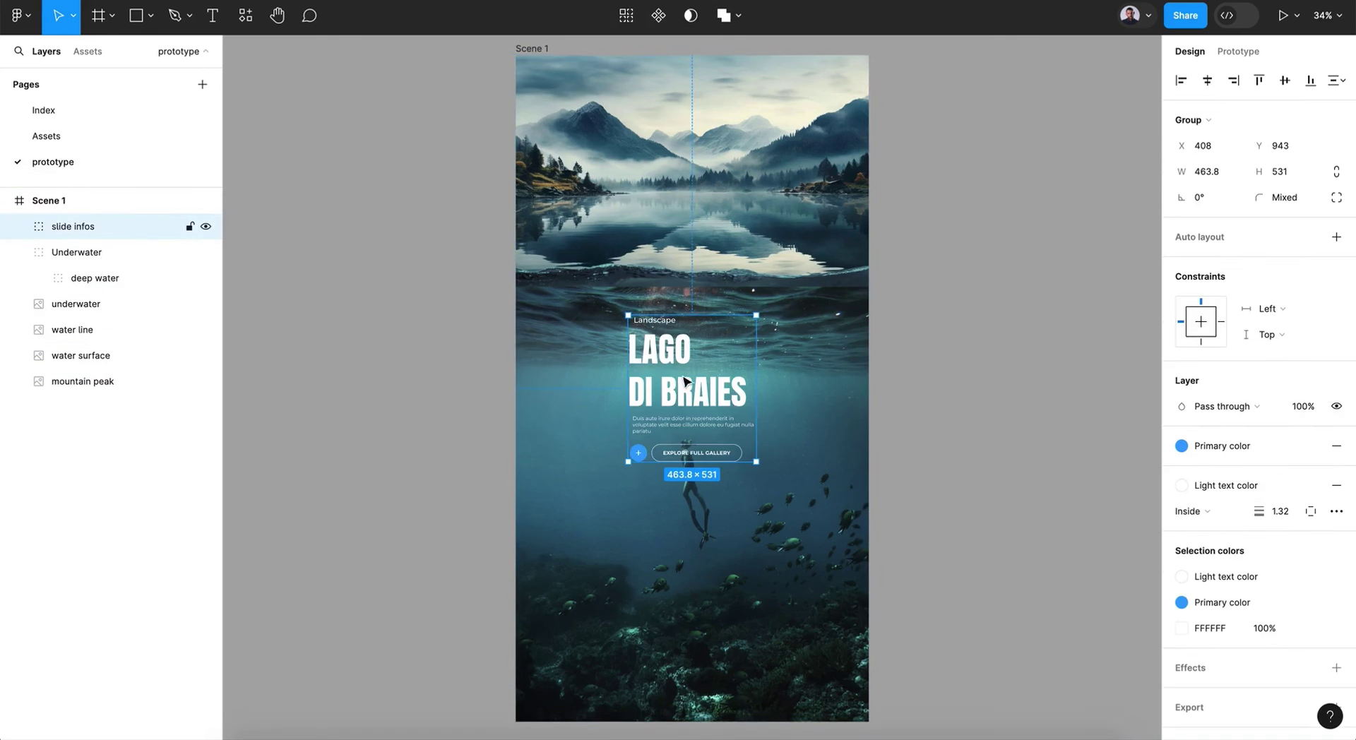
drag(638, 410, 594, 477)
- Raise the "LAGO" title line together with the "Landscape" label above the "DI BRAIES" line
double_click(597, 448)
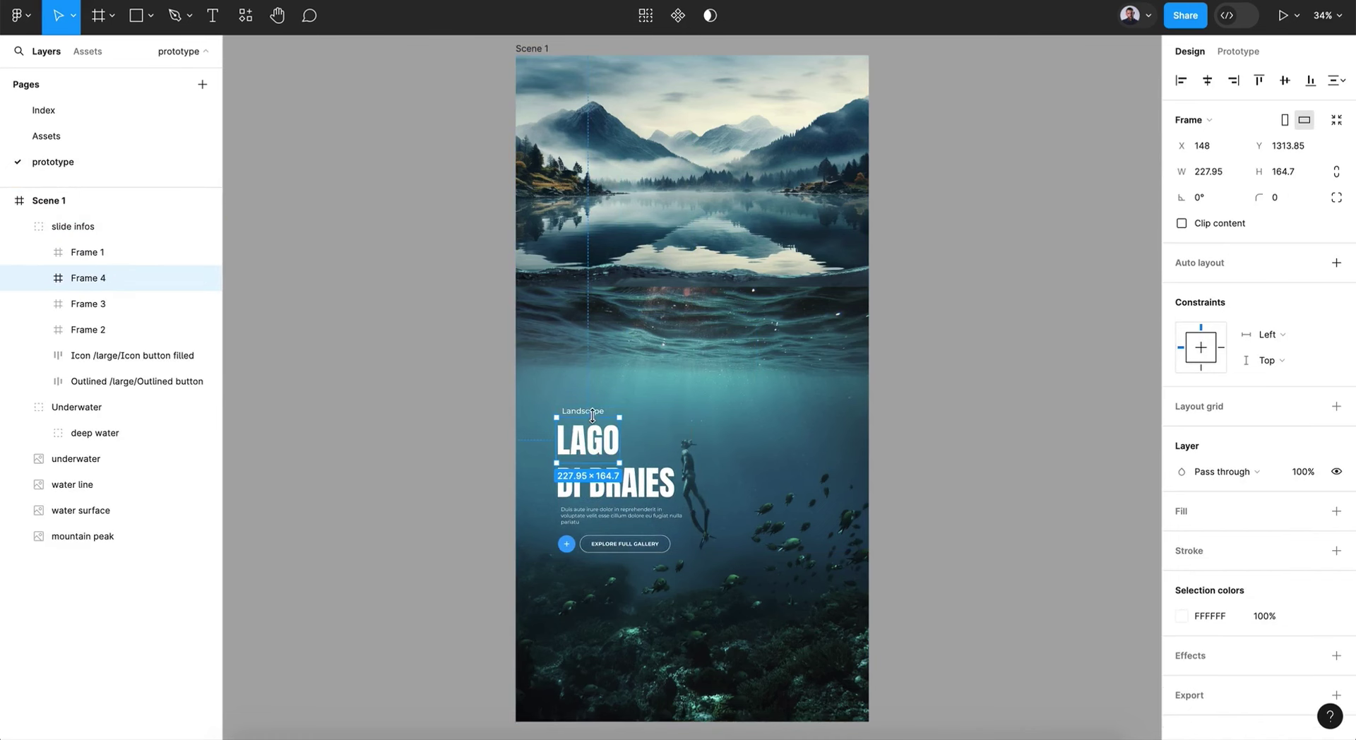
shift+click(592, 411)
drag(590, 408, 590, 390)
- Lower the description paragraph together with the icon button and the "Explore full gallery" button for more space below the title
click(643, 527)
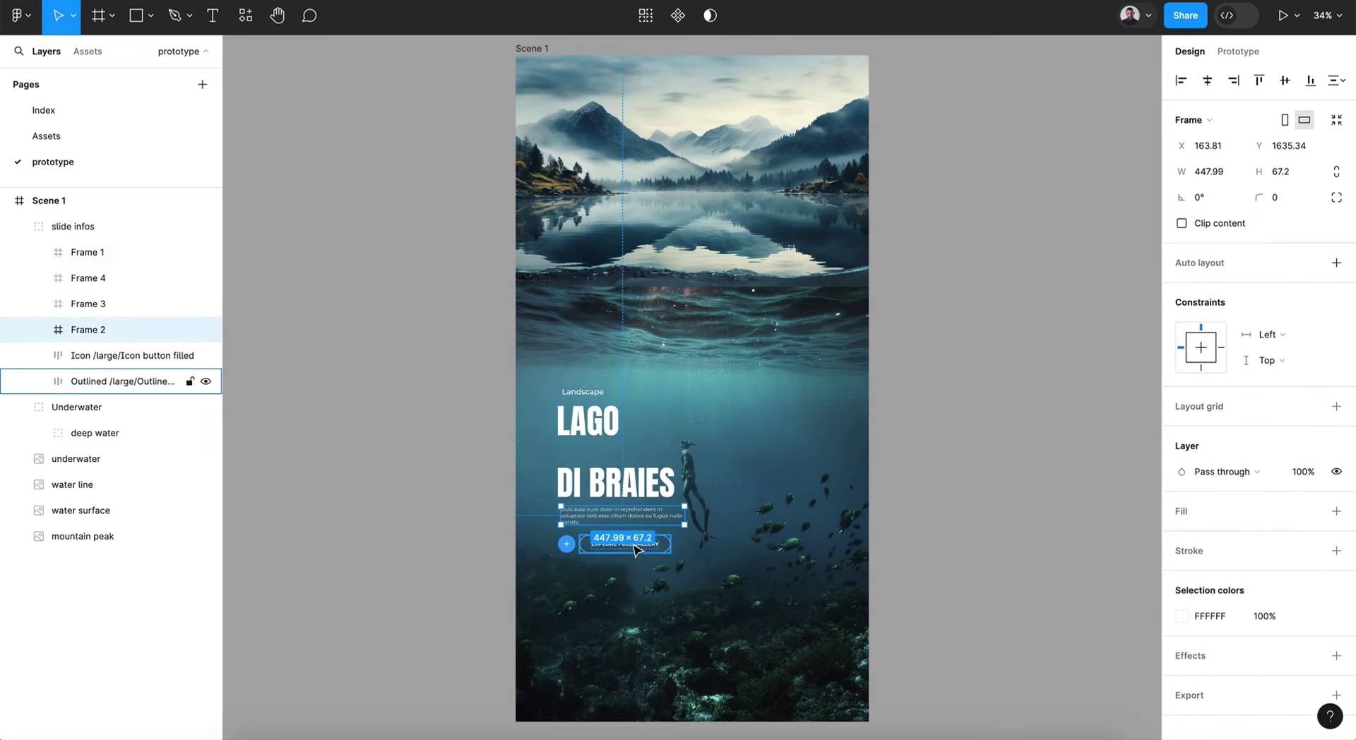
shift+click(636, 548)
shift+click(568, 544)
drag(569, 544, 574, 551)
key(shift+Down)
key(shift+Down)
key(shift+Down)
key(shift+Down)
key(shift+Down)
key(shift+Down)
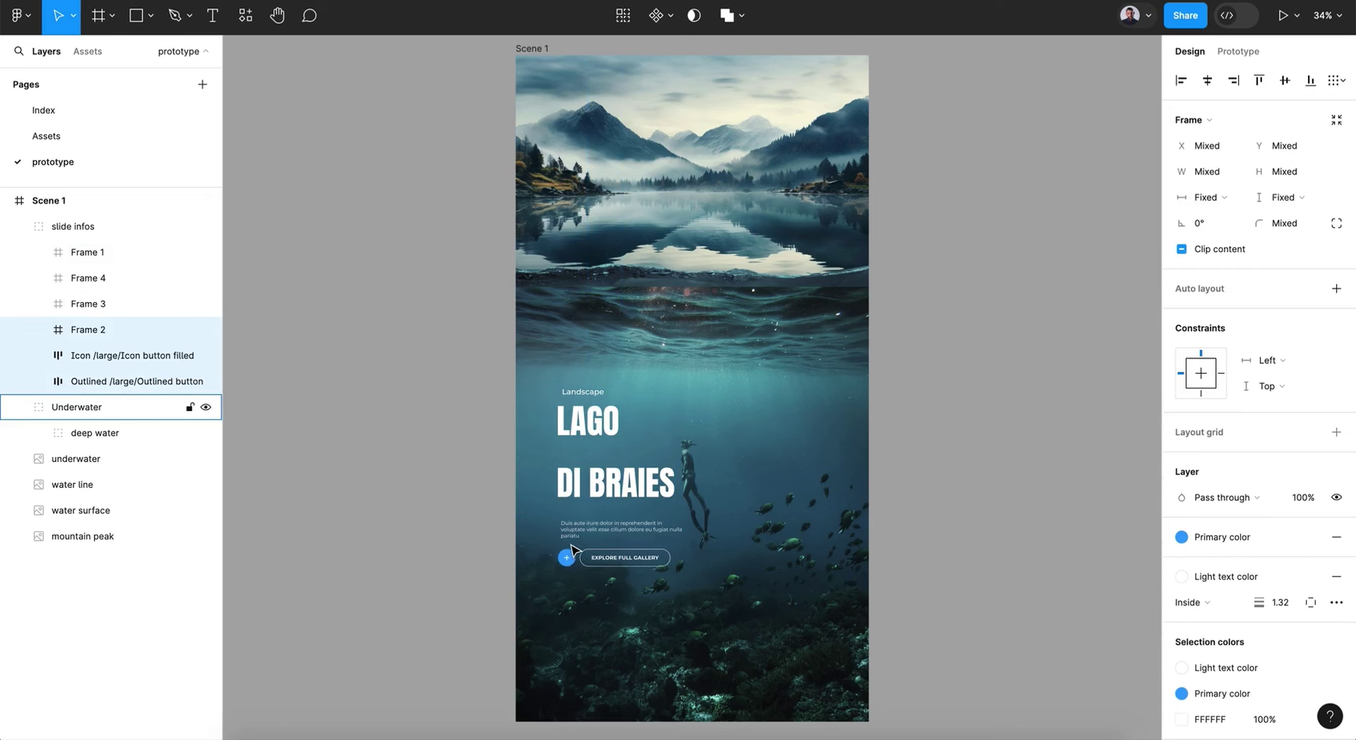
- Lower just the icon button and the "Explore full gallery" button further below the description paragraph
click(614, 572)
shift+click(566, 566)
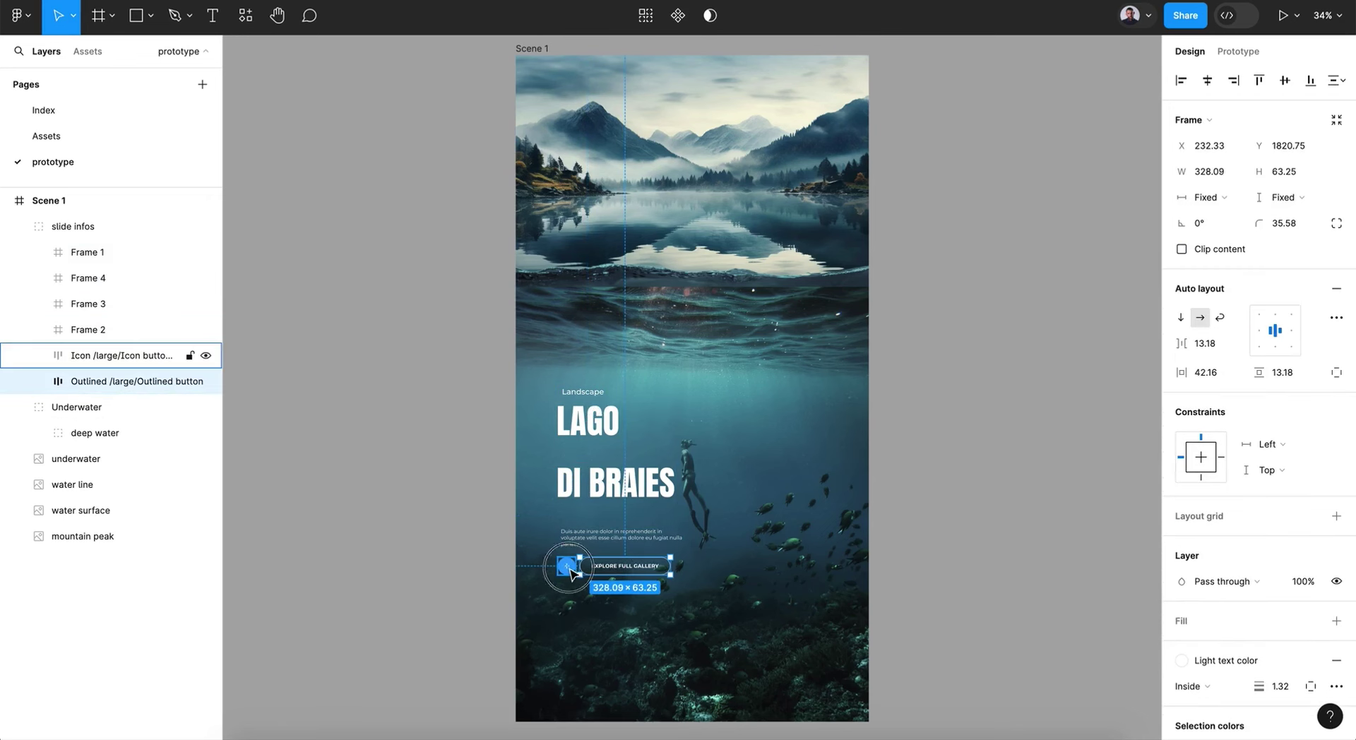
drag(565, 566, 575, 593)
- Nudge the "LAGO" title line down to Y 1273.85, closer to the "DI BRAIES" line
click(578, 427)
key(shift+Down)
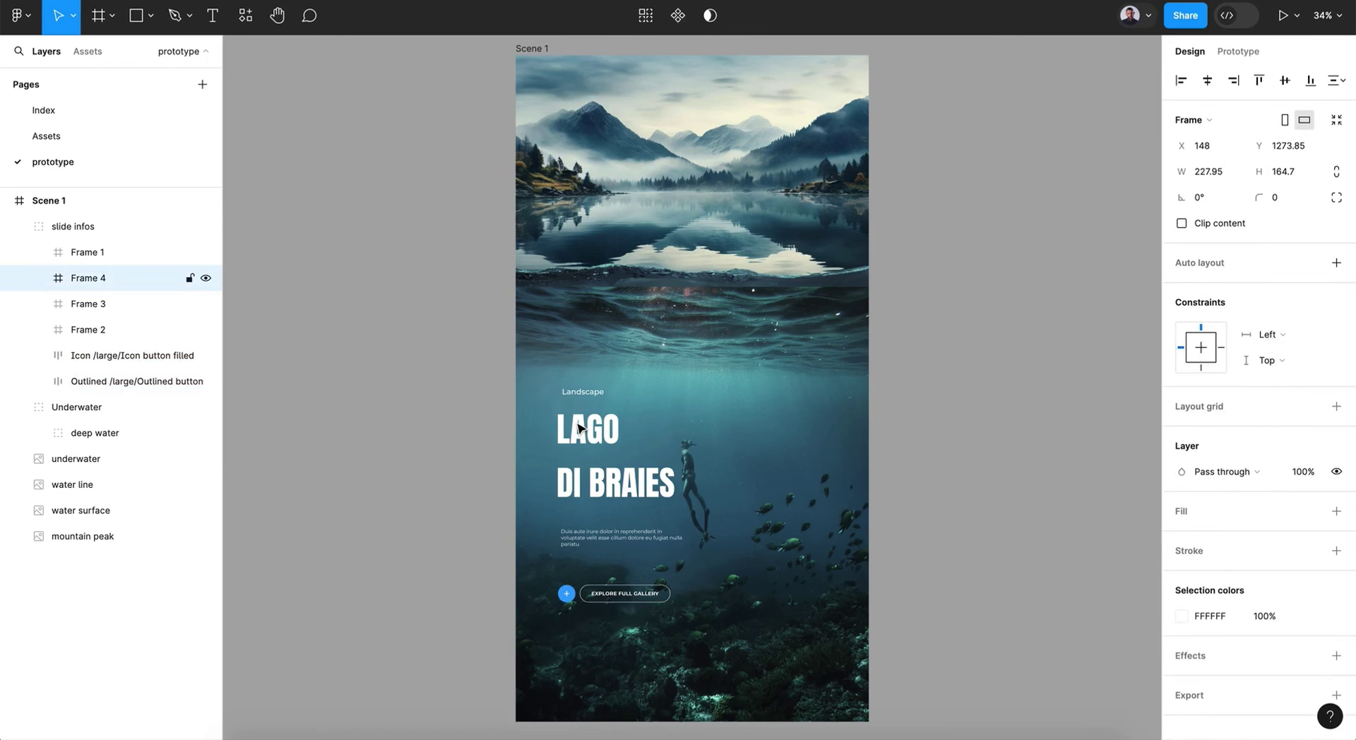
click(953, 375)
- Add an "Explore" text line over the mountain lake in Scene 1 and place it at X 445, Y 378
scroll(953, 375, up, 4)
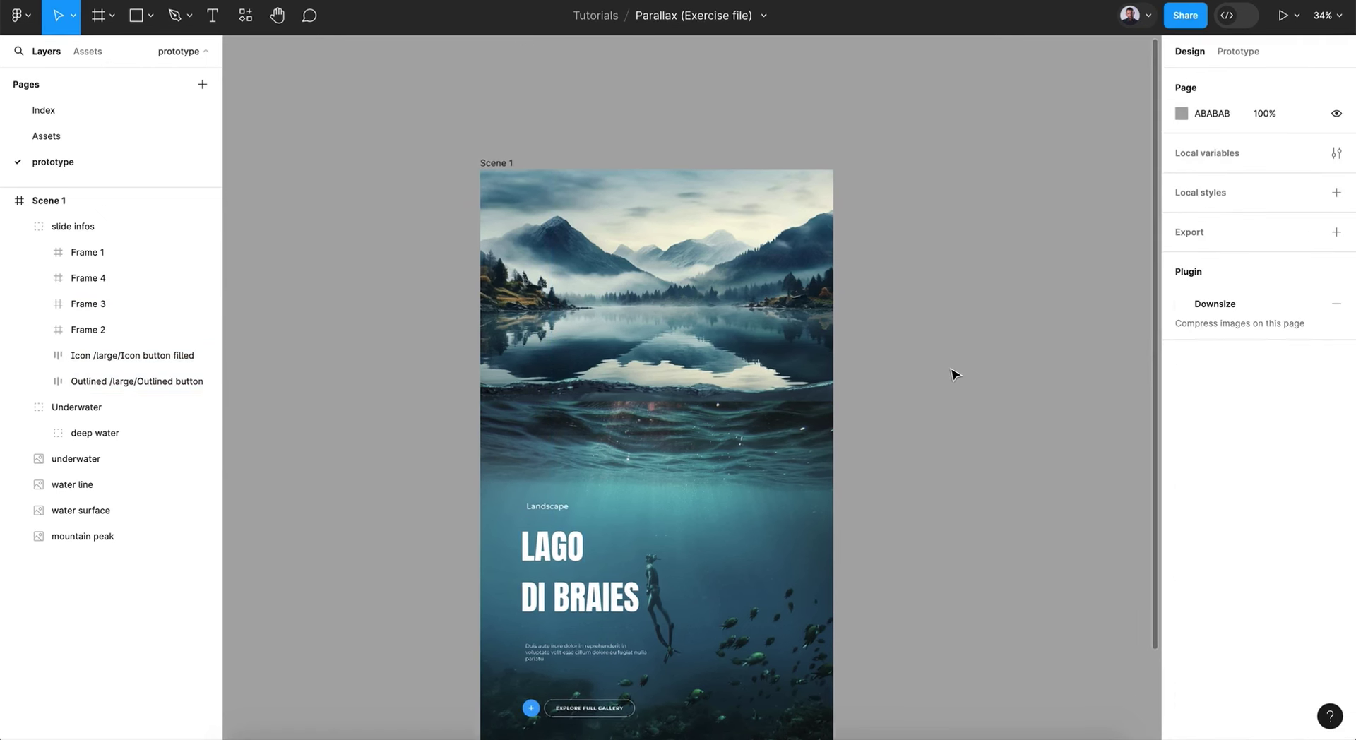
click(212, 15)
click(649, 308)
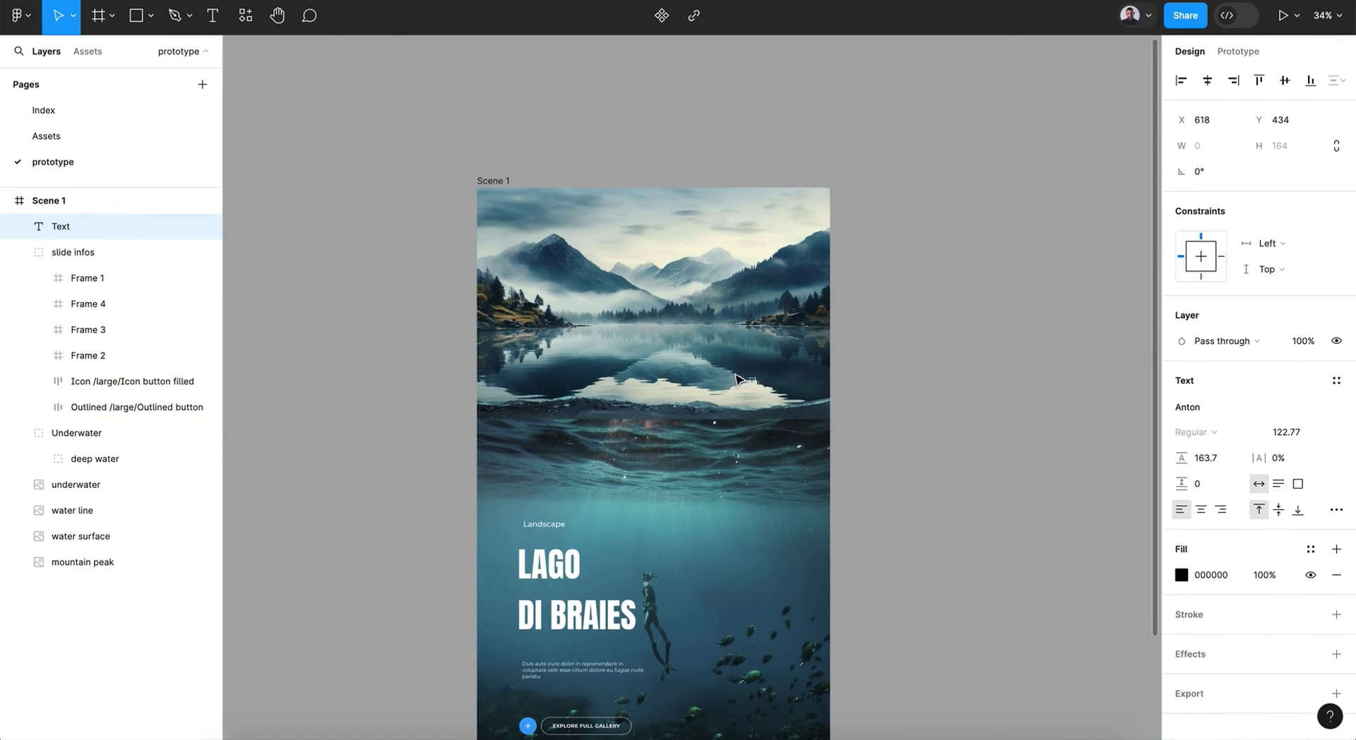
text(Explo)
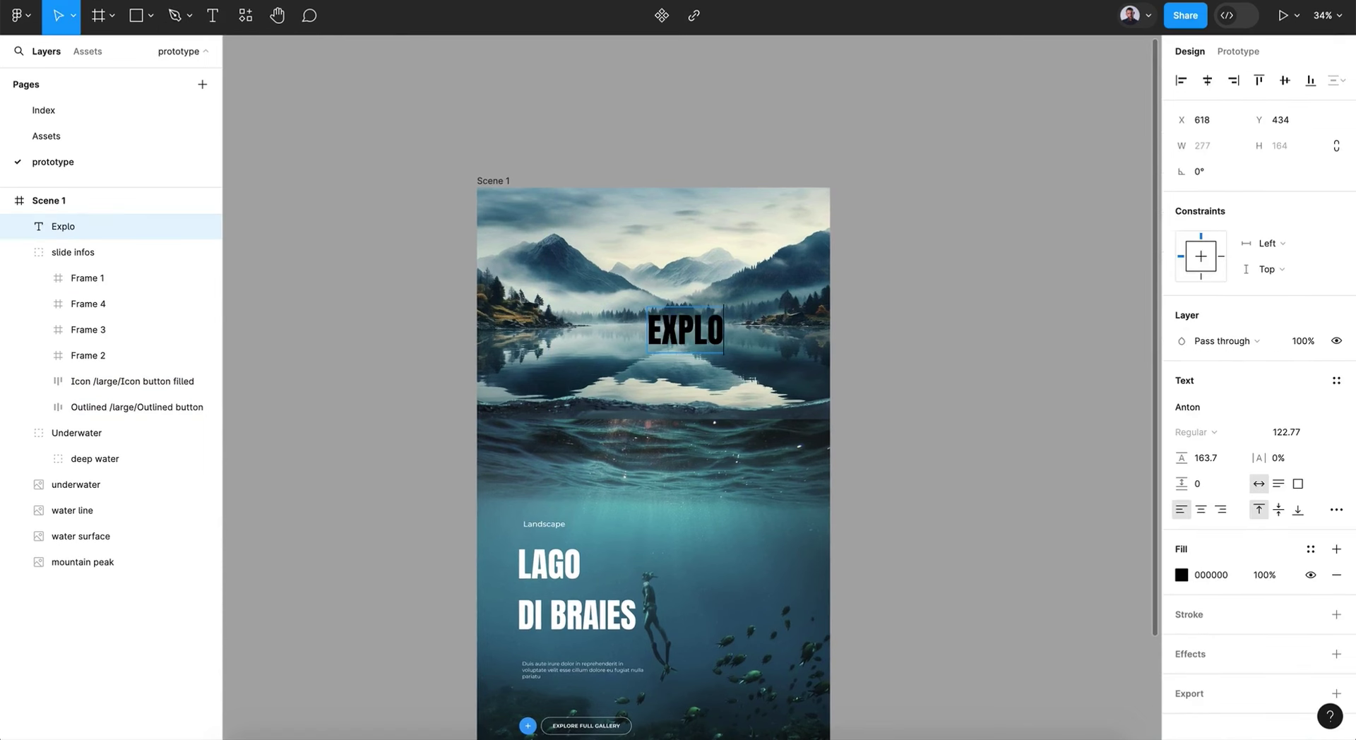
key(Escape)
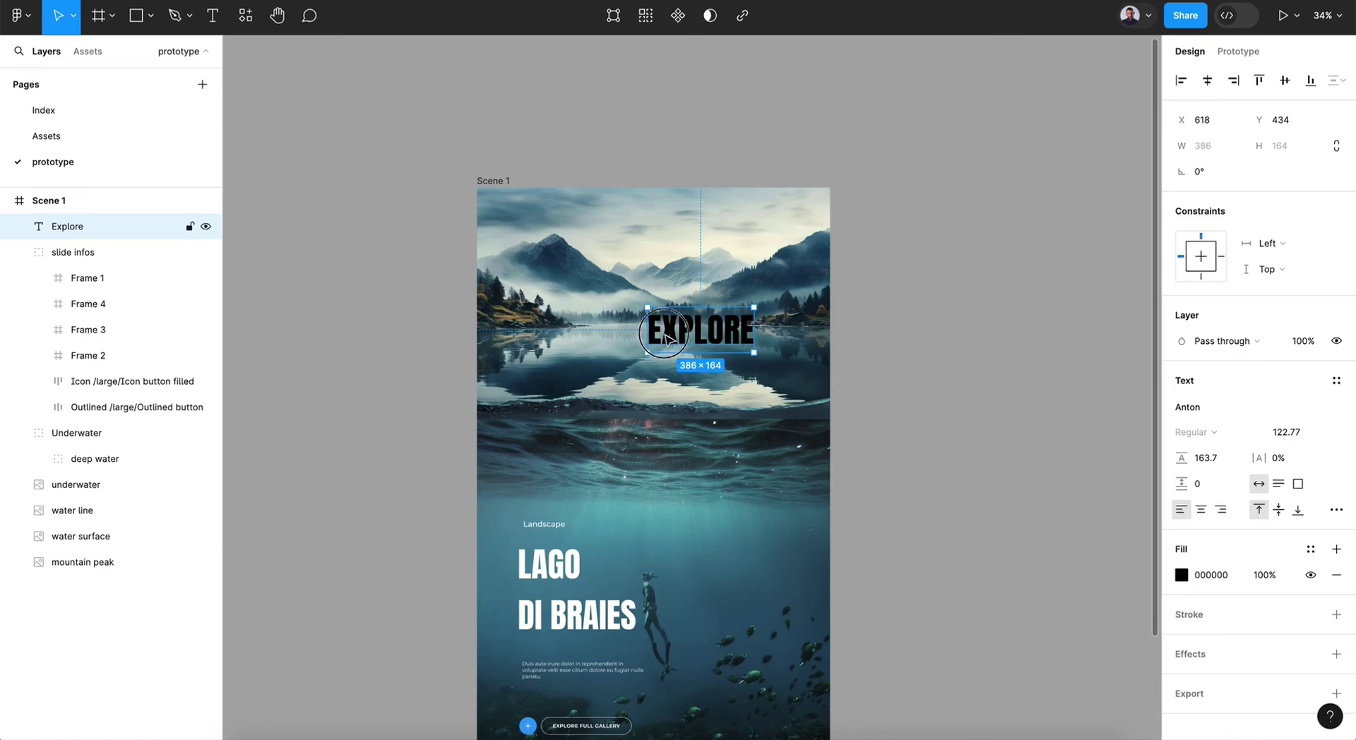
drag(667, 338, 650, 330)
scroll(649, 334, up, 5)
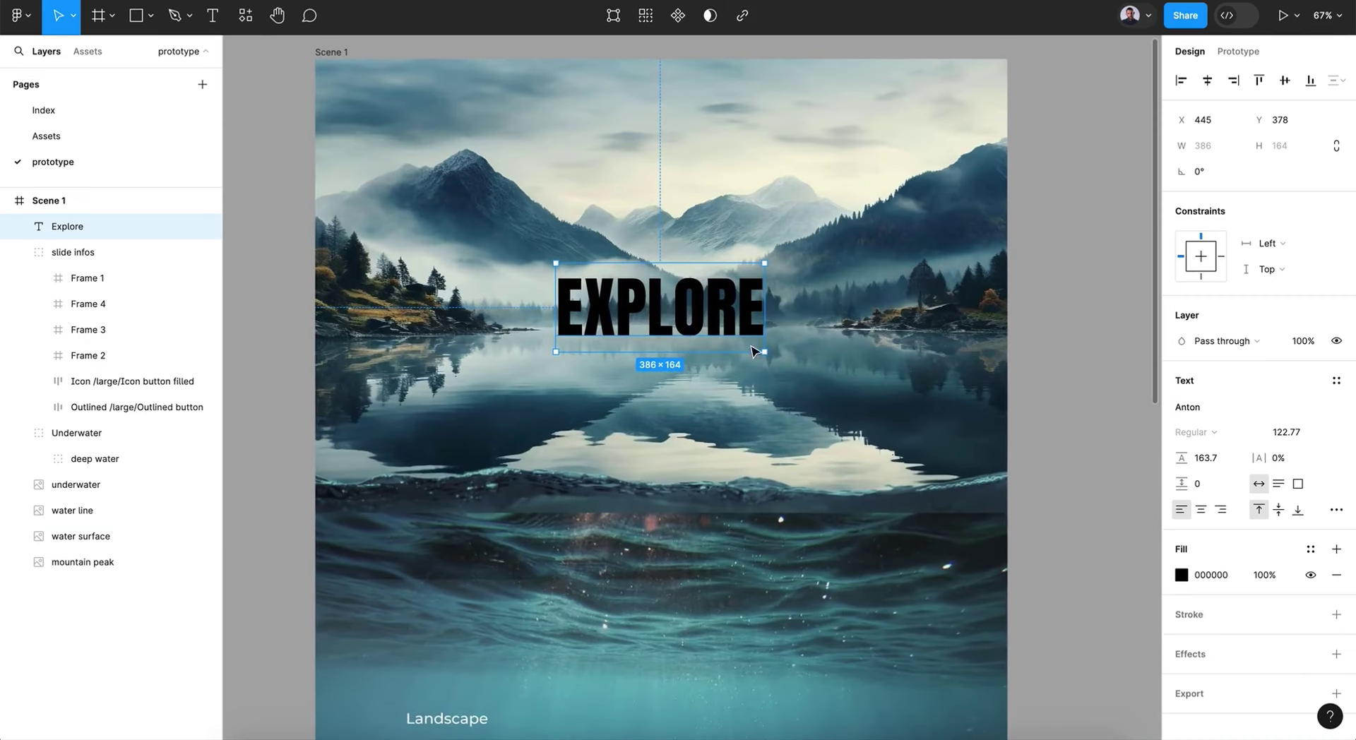
- Set the fill of the "Explore" title to white, FFFFFF
click(1182, 575)
text(ffffff)
key(Return)
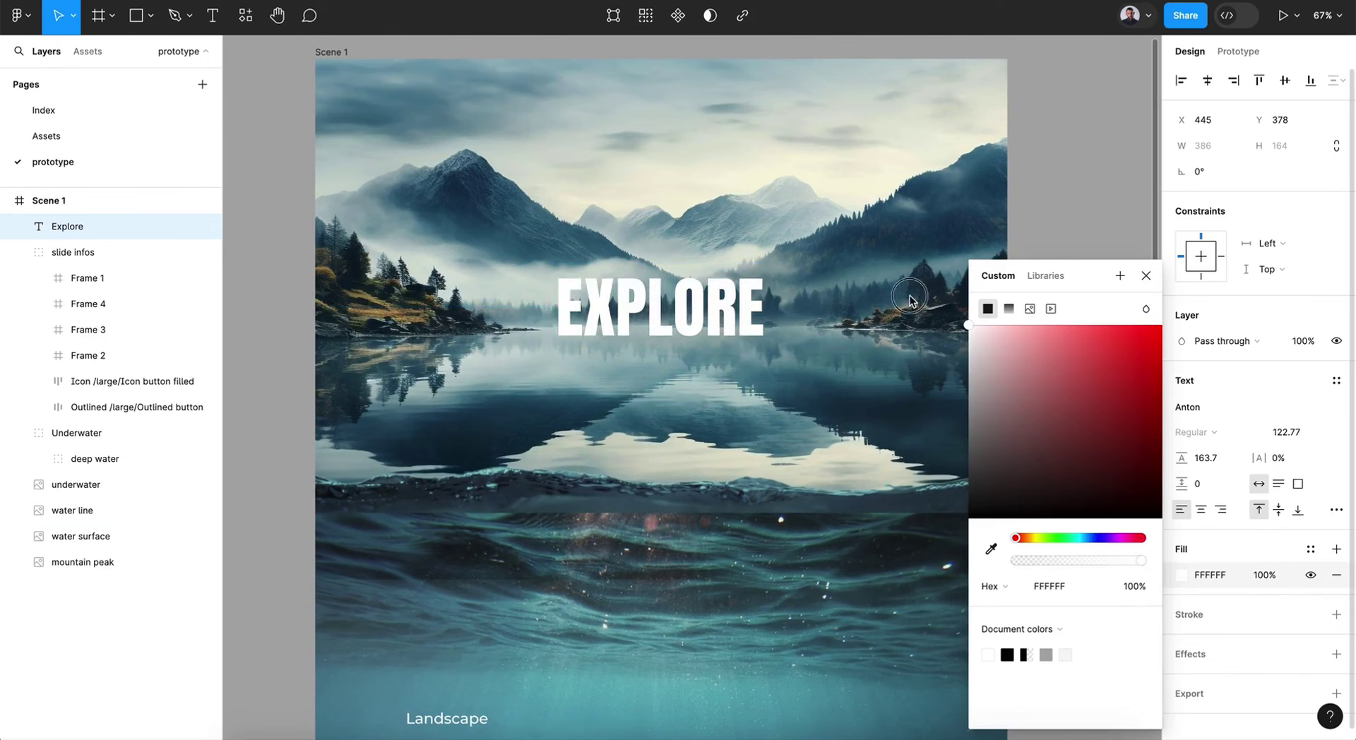
click(1146, 275)
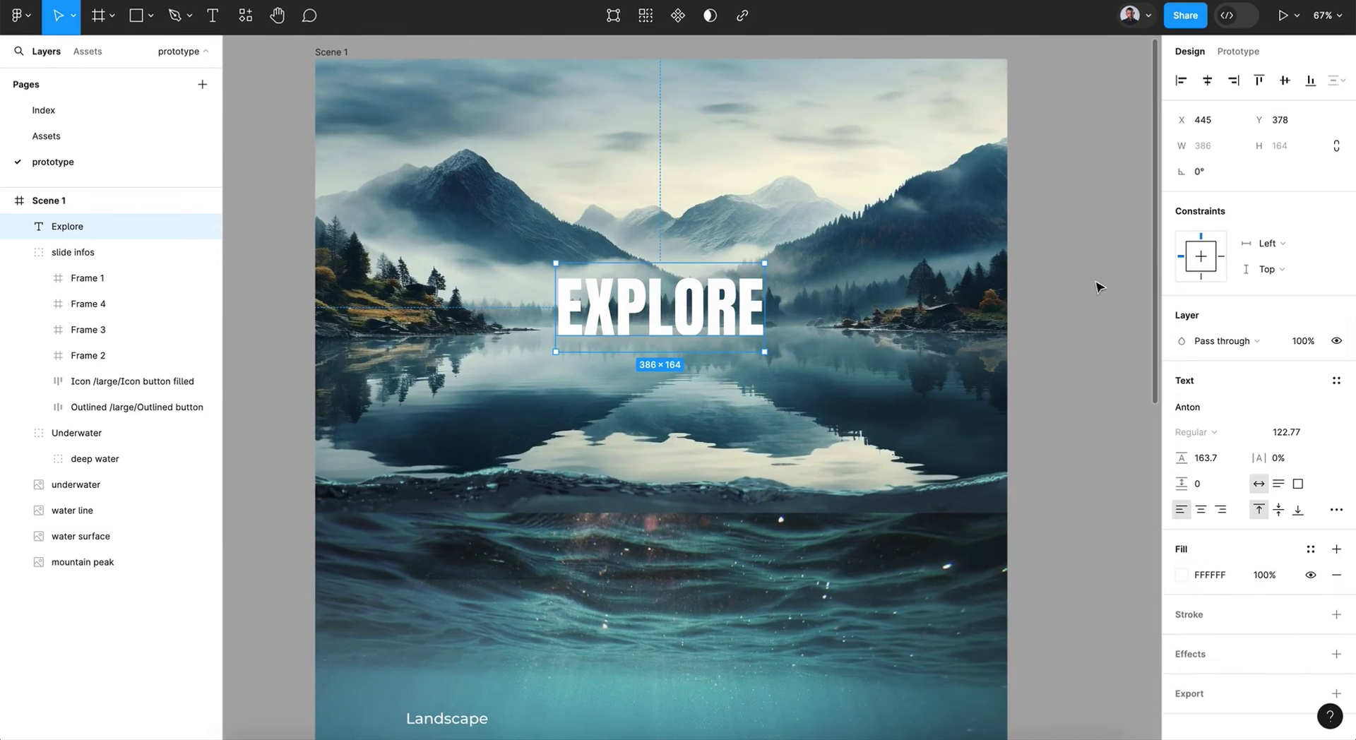
- Raise the "Explore" title to Y 339 and replace its wording with "Discover"
drag(672, 300, 673, 286)
double_click(671, 281)
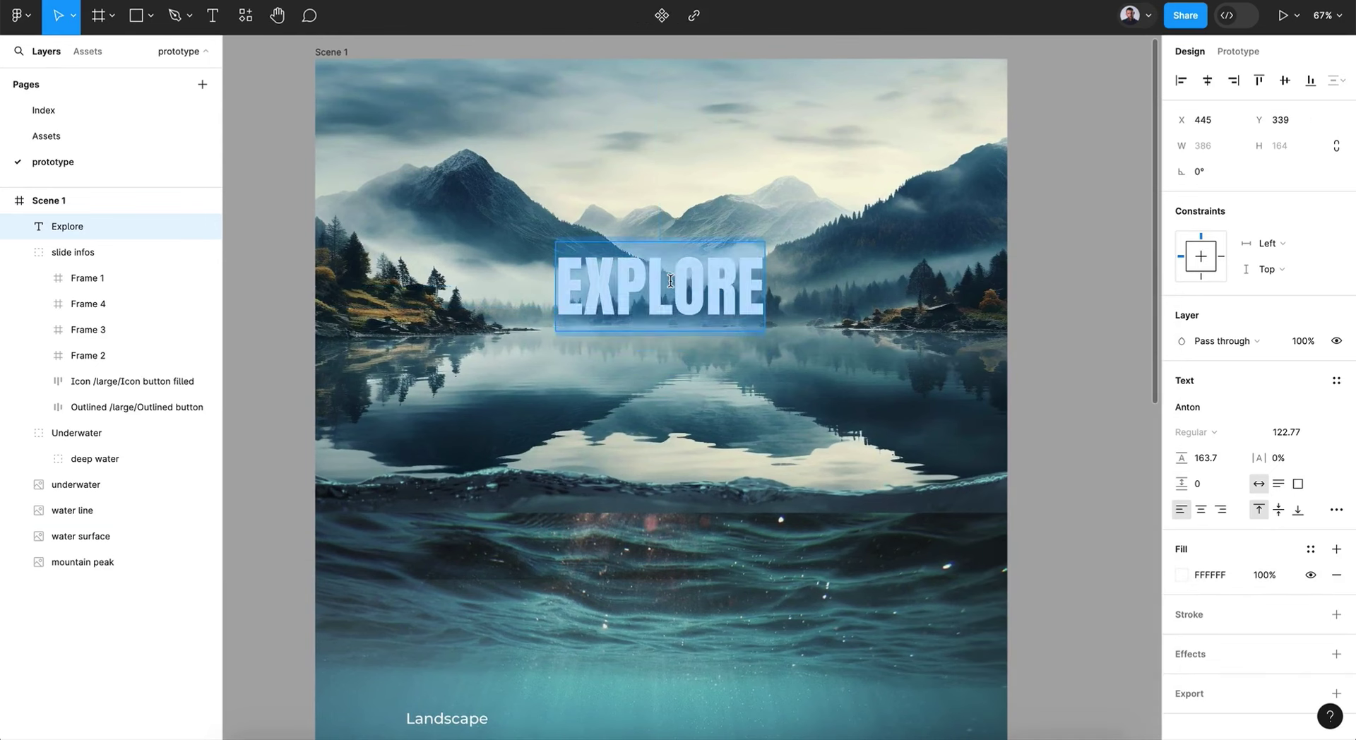
text(Disc)
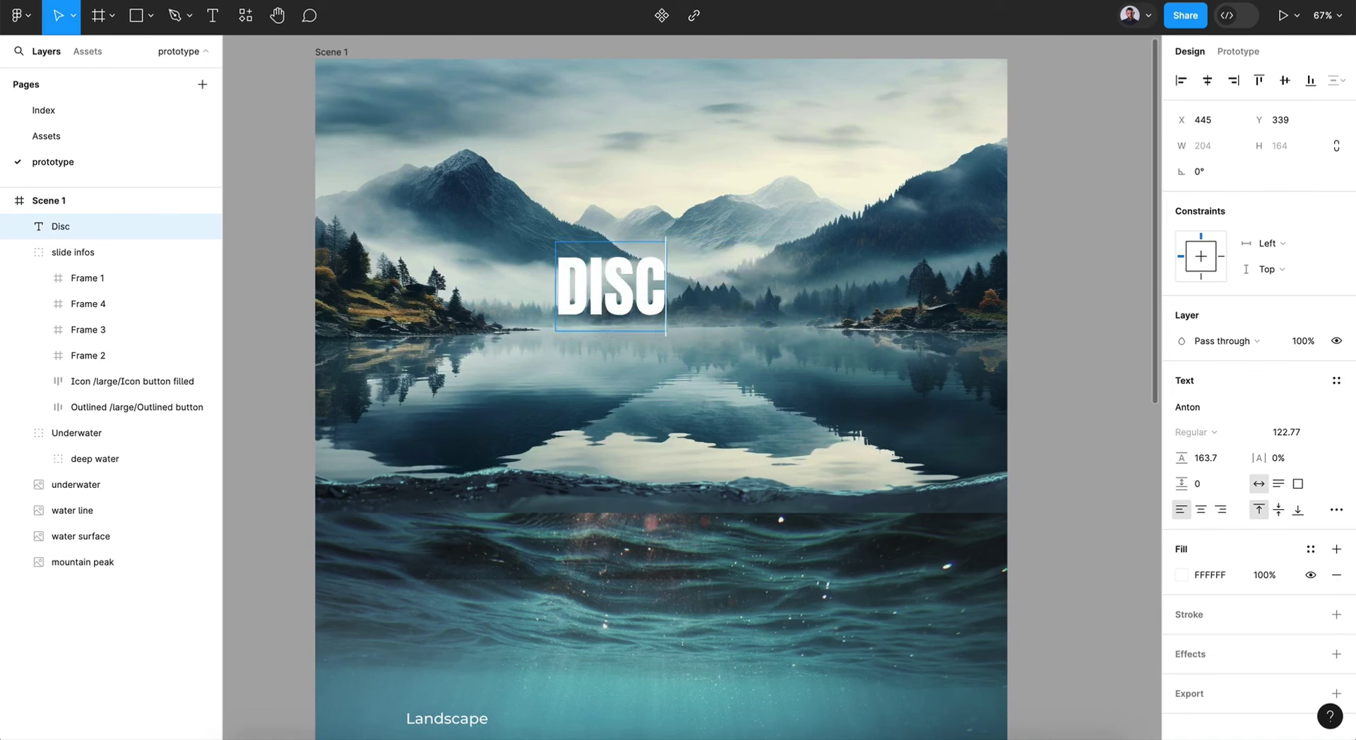
text(over)
key(Escape)
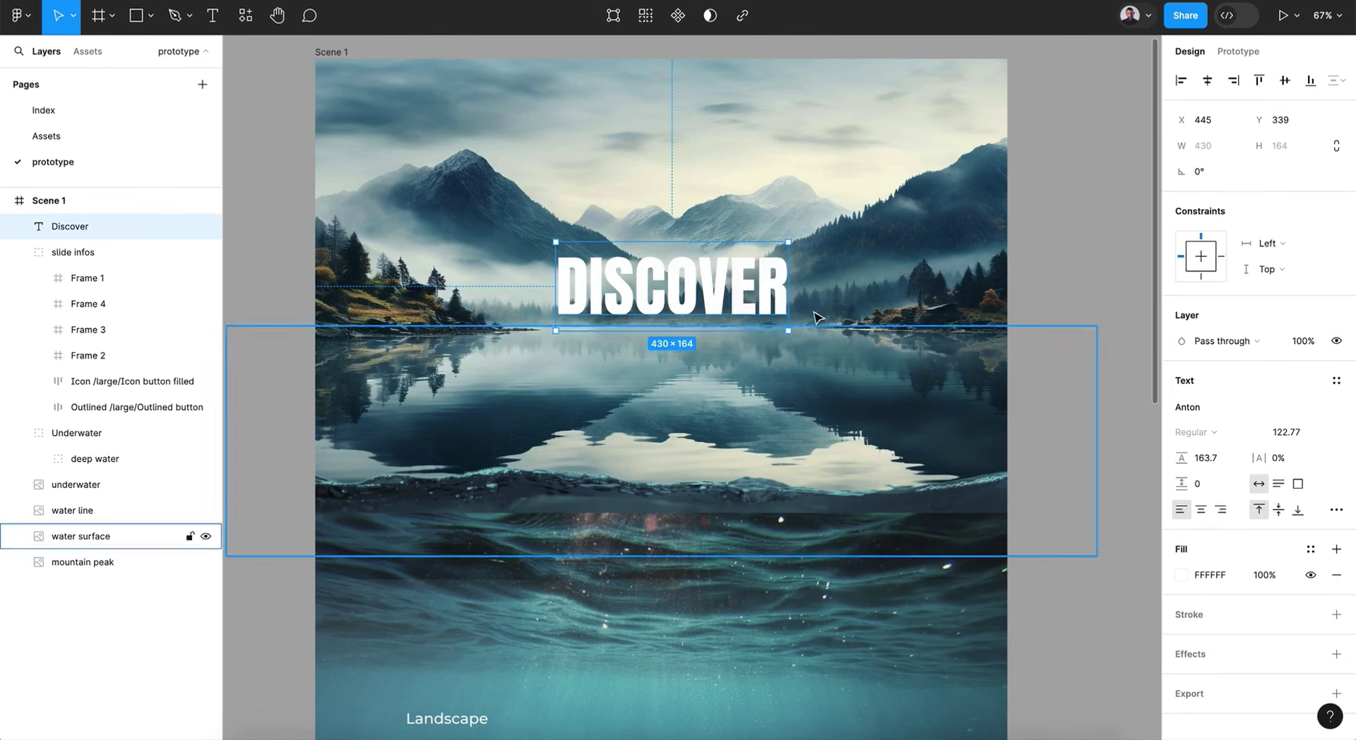
- Set the "Discover" title's font size to 150 and reposition it above the lake at about X 397, Y 330
drag(748, 295, 726, 291)
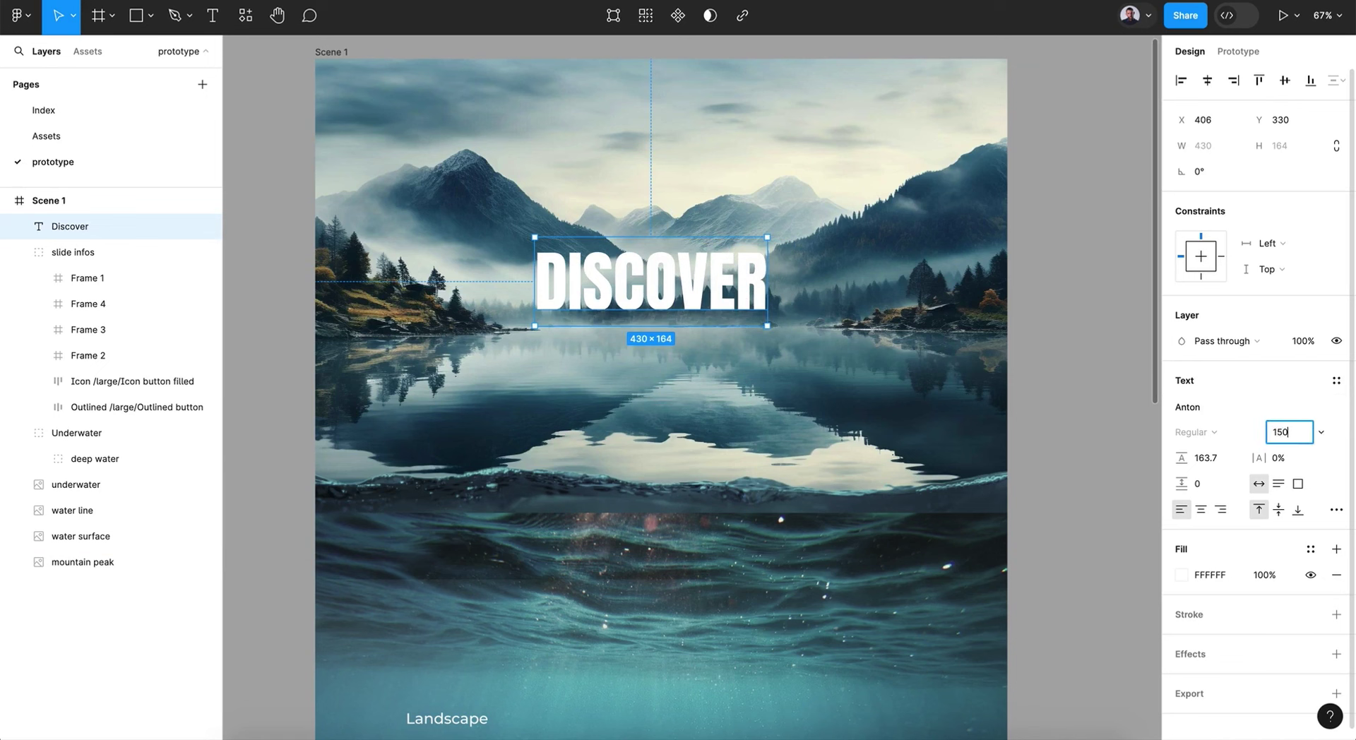
text(150)
key(Return)
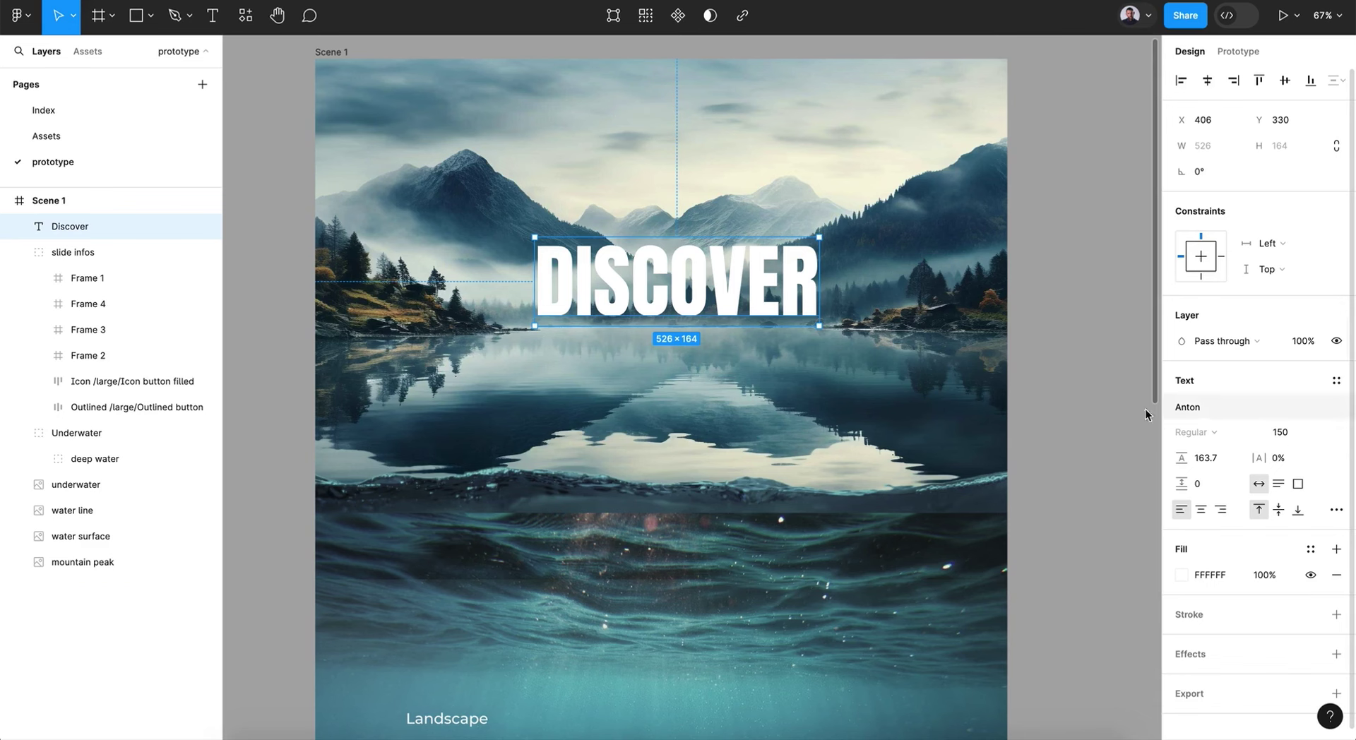
mouse_move(745, 300)
mouse_down()
mouse_move(710, 305)
mouse_move(736, 305)
mouse_move(735, 293)
mouse_up()
click(732, 291)
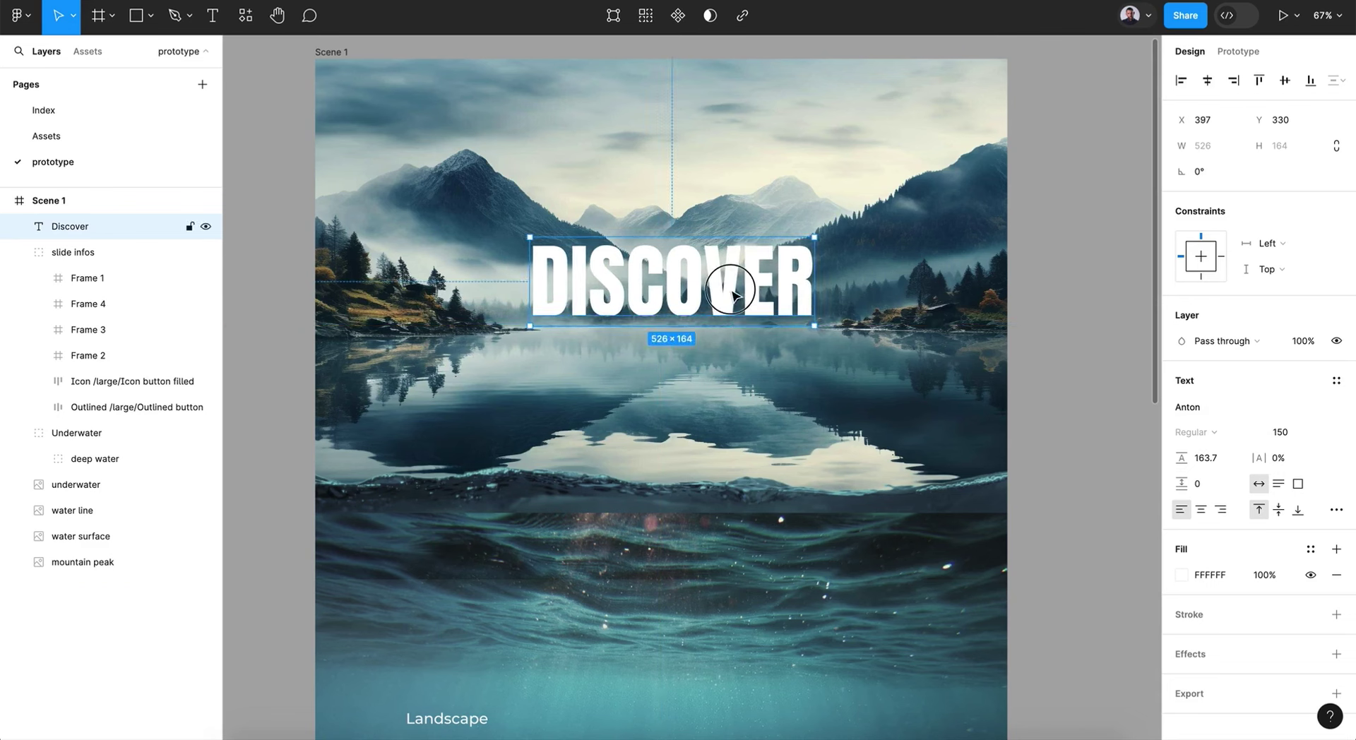
- Collapse the "slide infos" and "Underwater" groups in the layer list and shift the "Discover" title to X 388
click(112, 256)
click(18, 253)
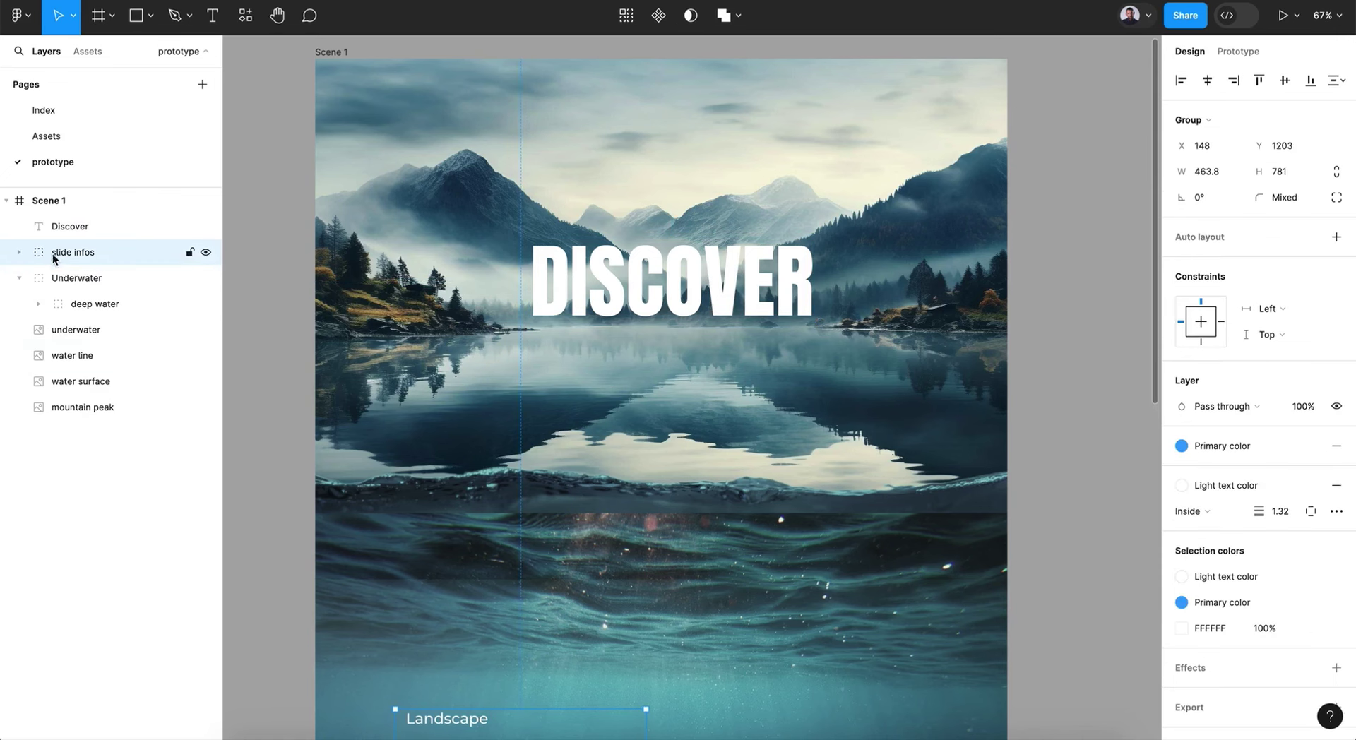
click(19, 277)
click(641, 291)
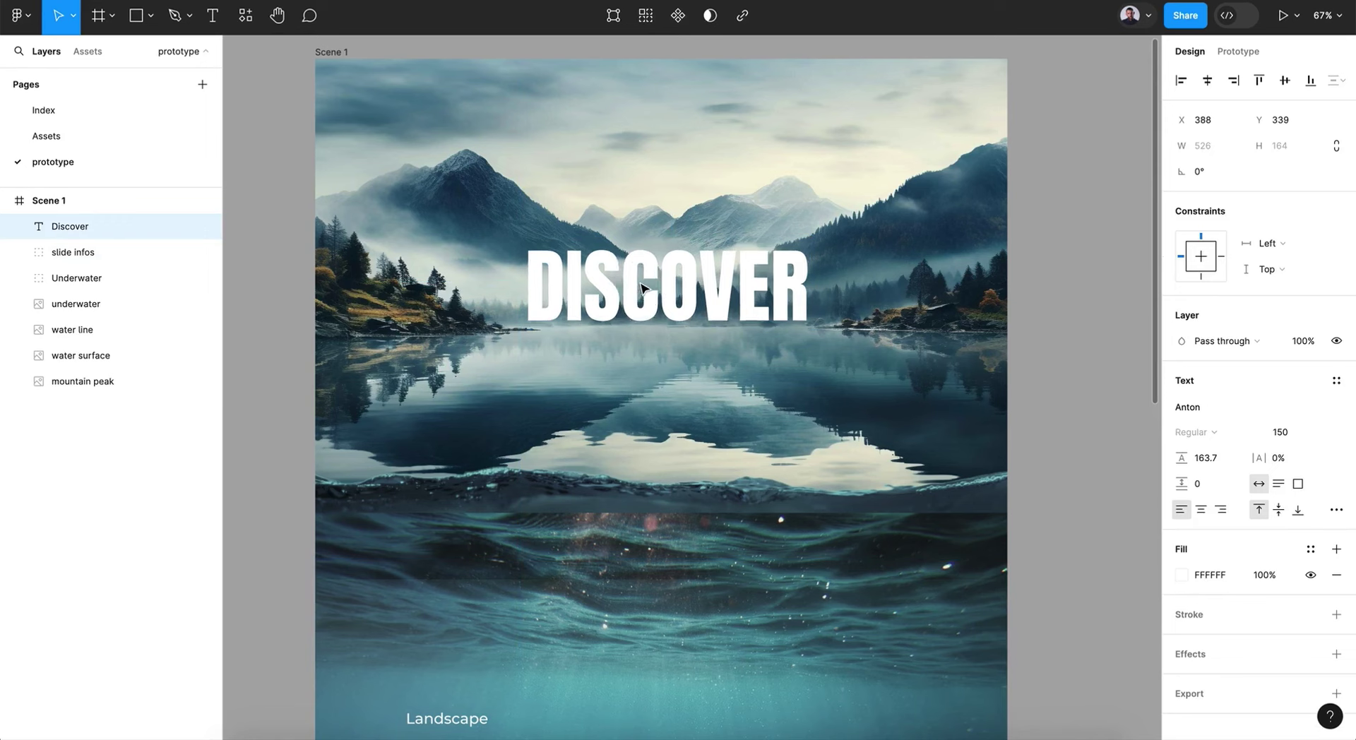
- Shorten the Scene 1 frame from its lower edge to a height of about 678, leaving only the mountain lake showing
click(339, 52)
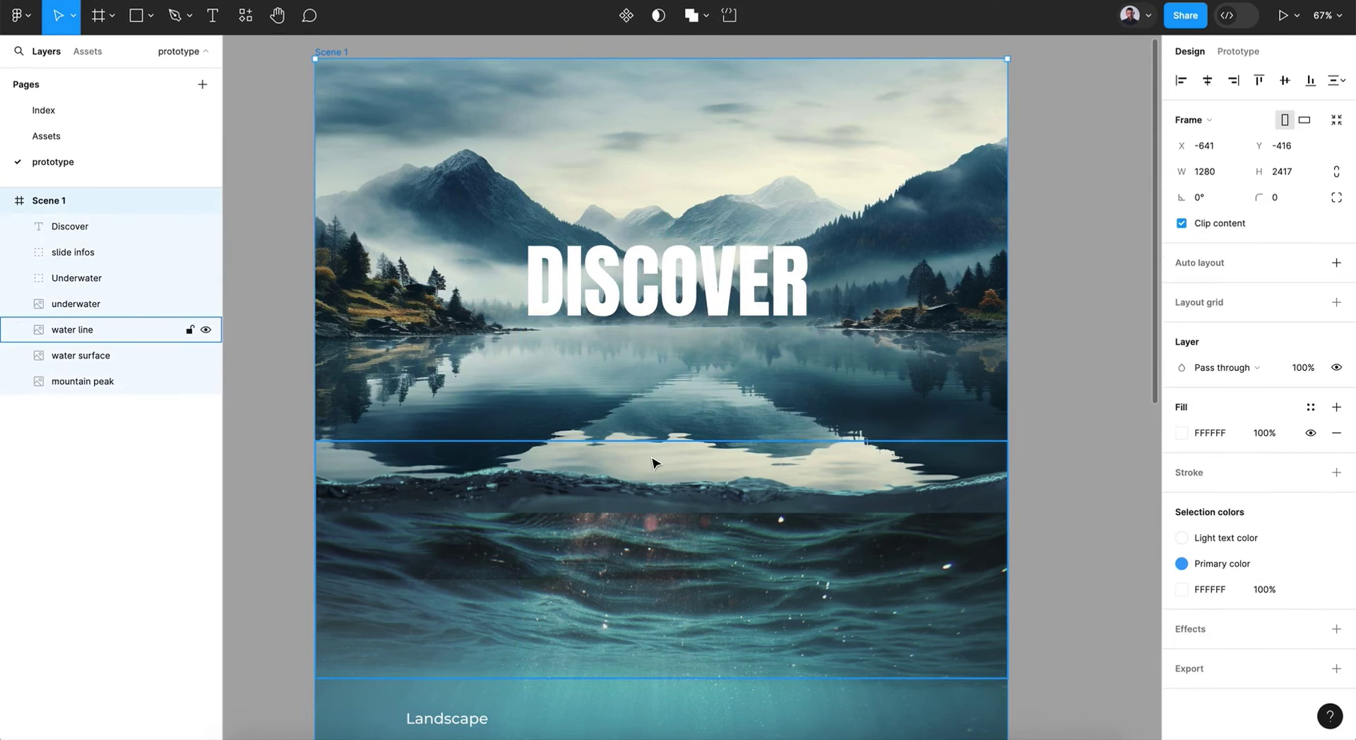
scroll(636, 459, down, 5)
scroll(650, 462, down, 2)
scroll(657, 463, up, 2)
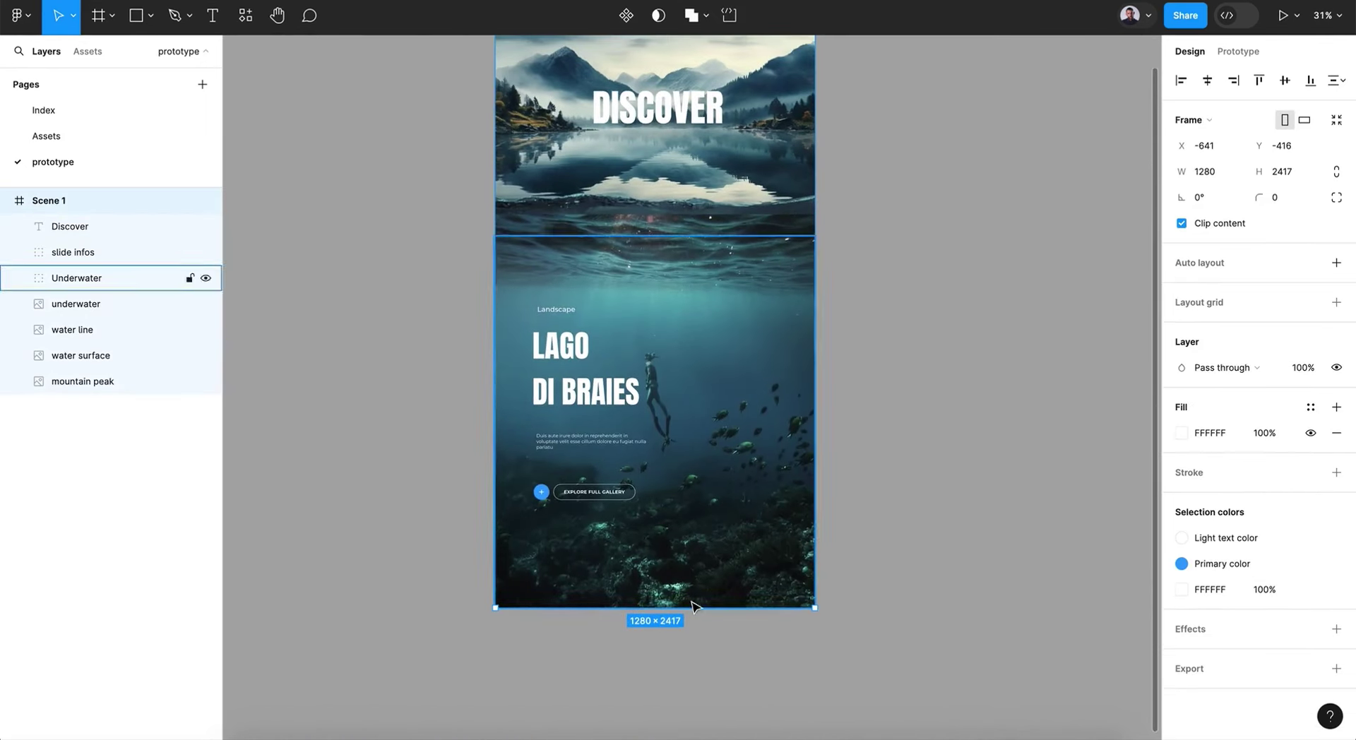
drag(692, 586, 699, 176)
scroll(699, 176, up, 4)
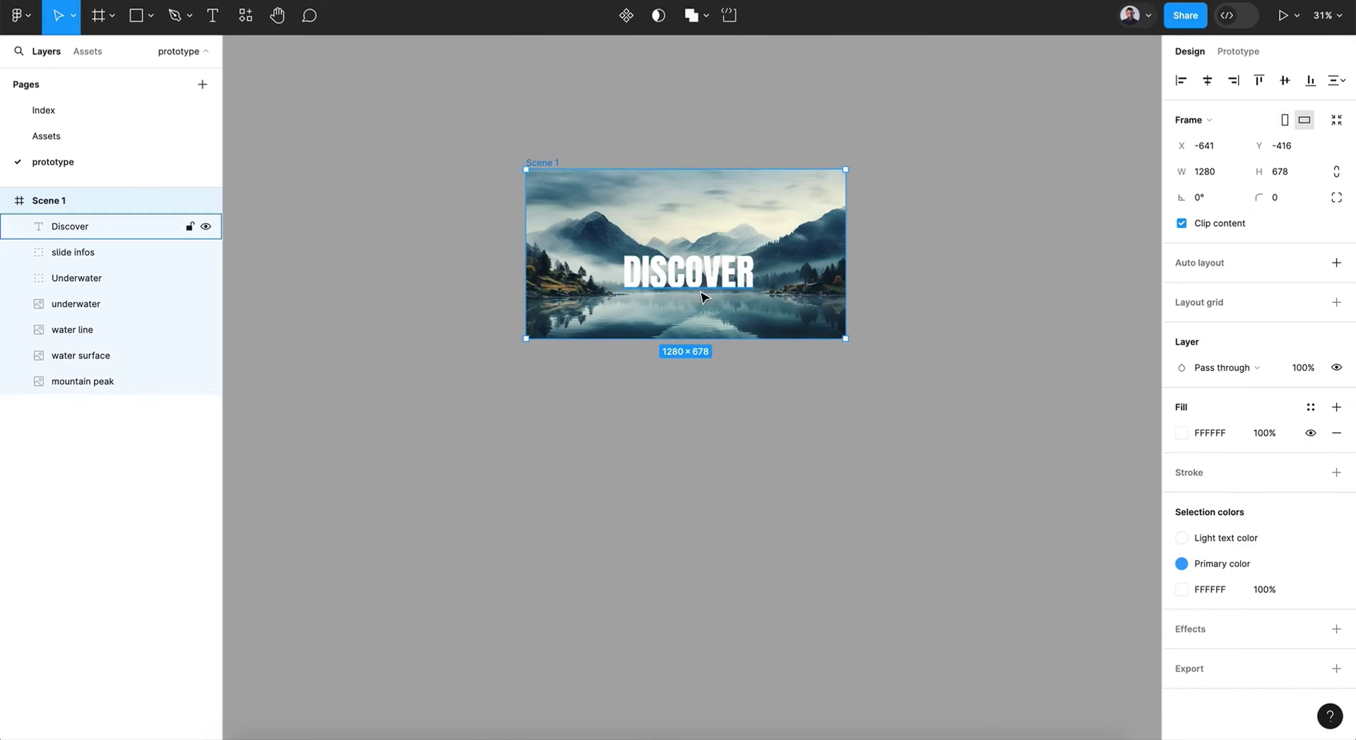
- Extend the Scene 1 frame's lower edge slightly to a height of about 743
click(691, 371)
click(538, 162)
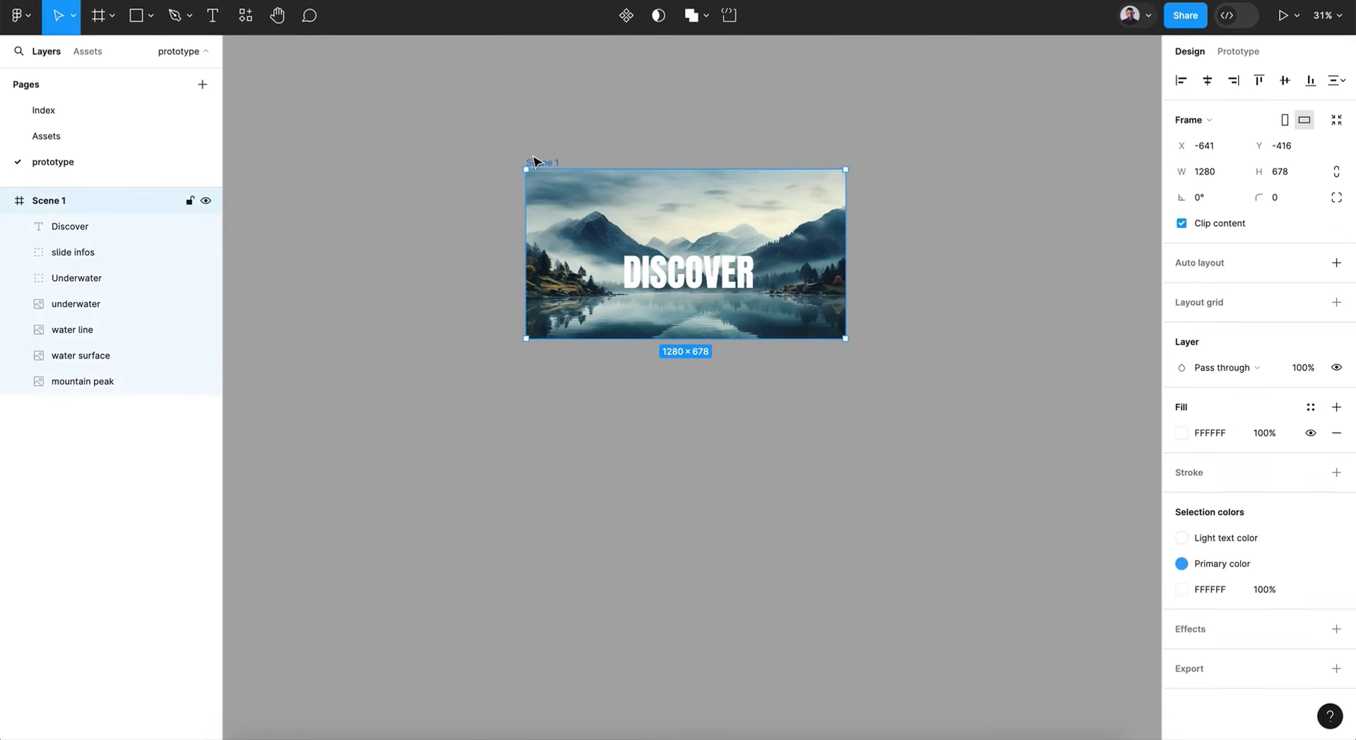
drag(682, 344, 681, 355)
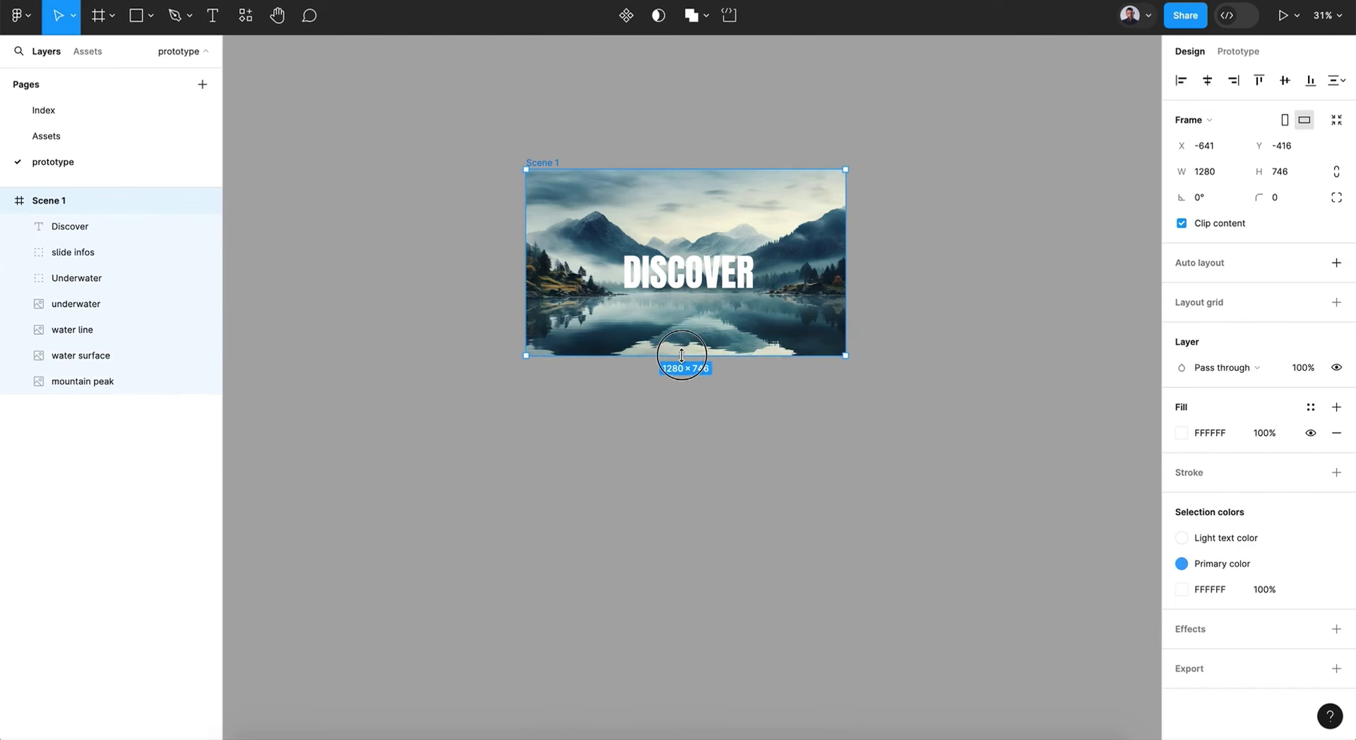
click(704, 404)
- Align the "Discover" title to the vertical centre of Scene 1 and set its vertical constraint to Center
scroll(704, 404, up, 5)
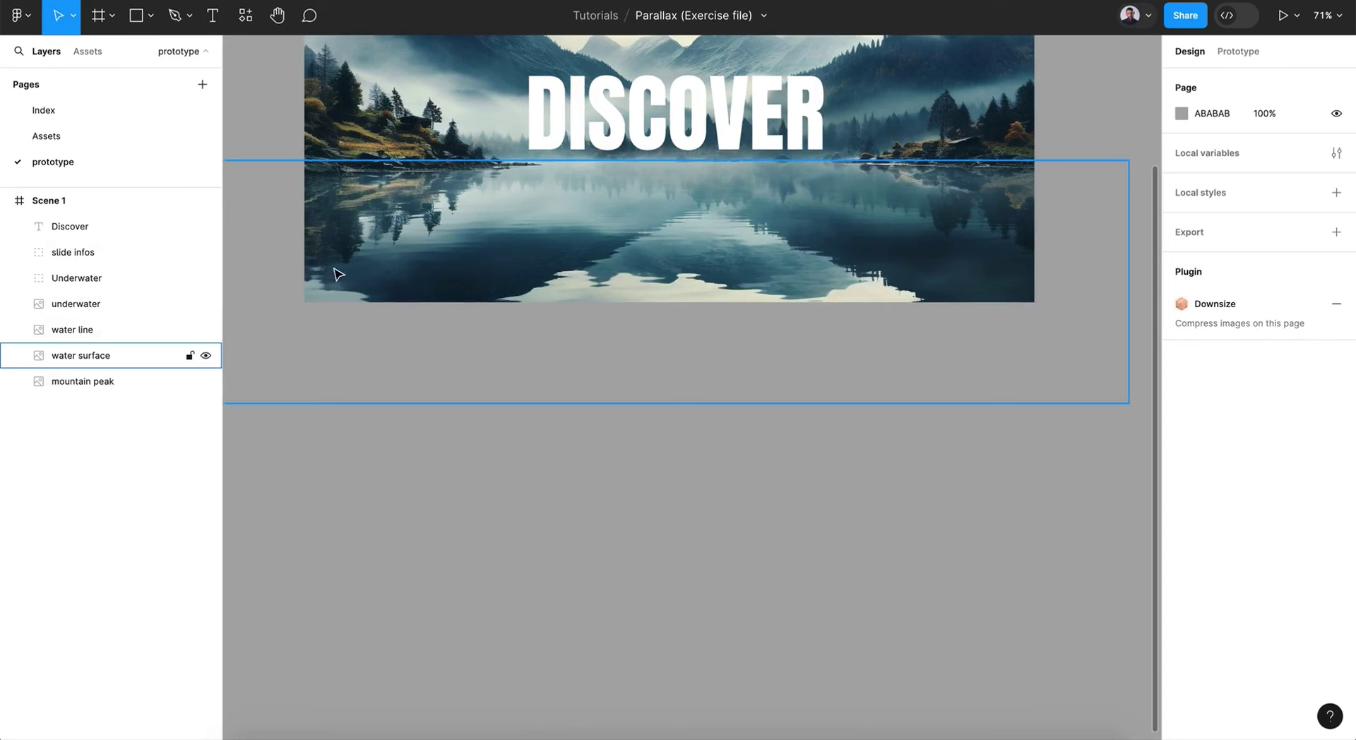
scroll(773, 241, up, 5)
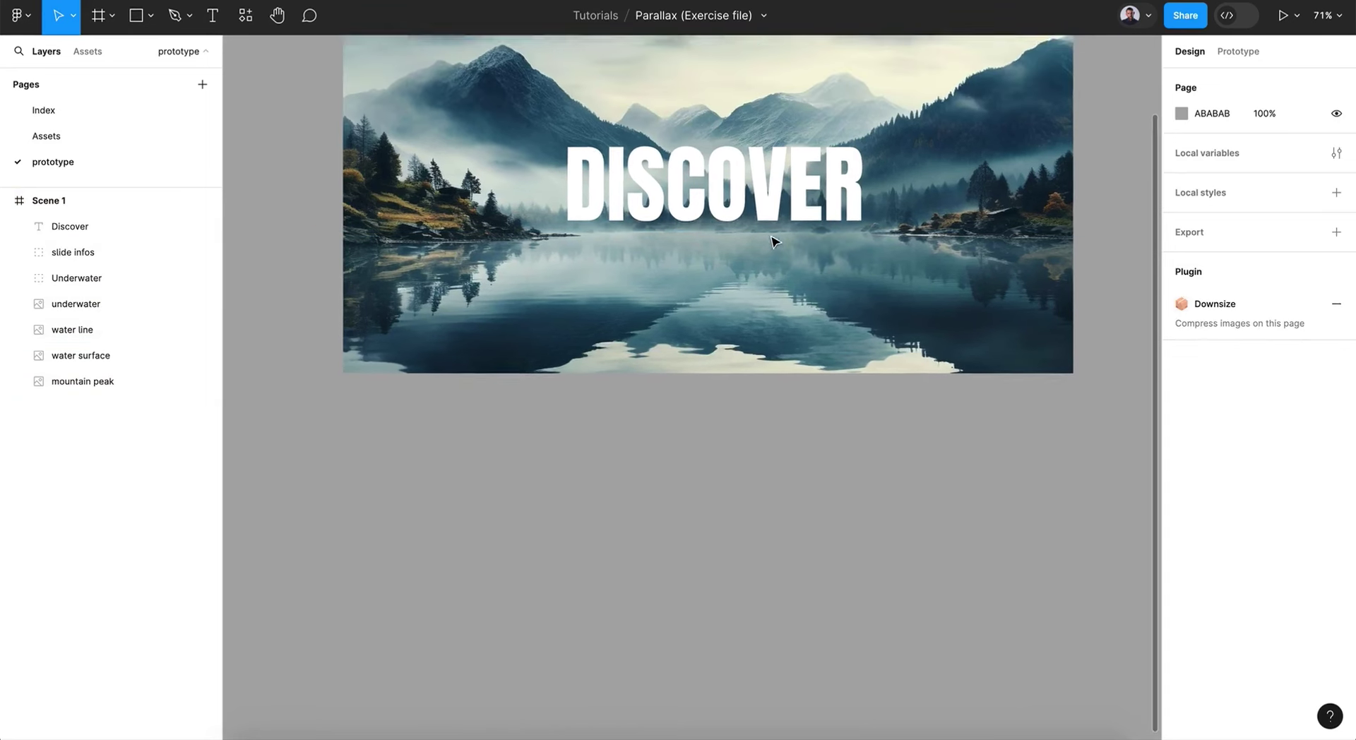
scroll(636, 261, right, 3)
scroll(601, 265, right, 3)
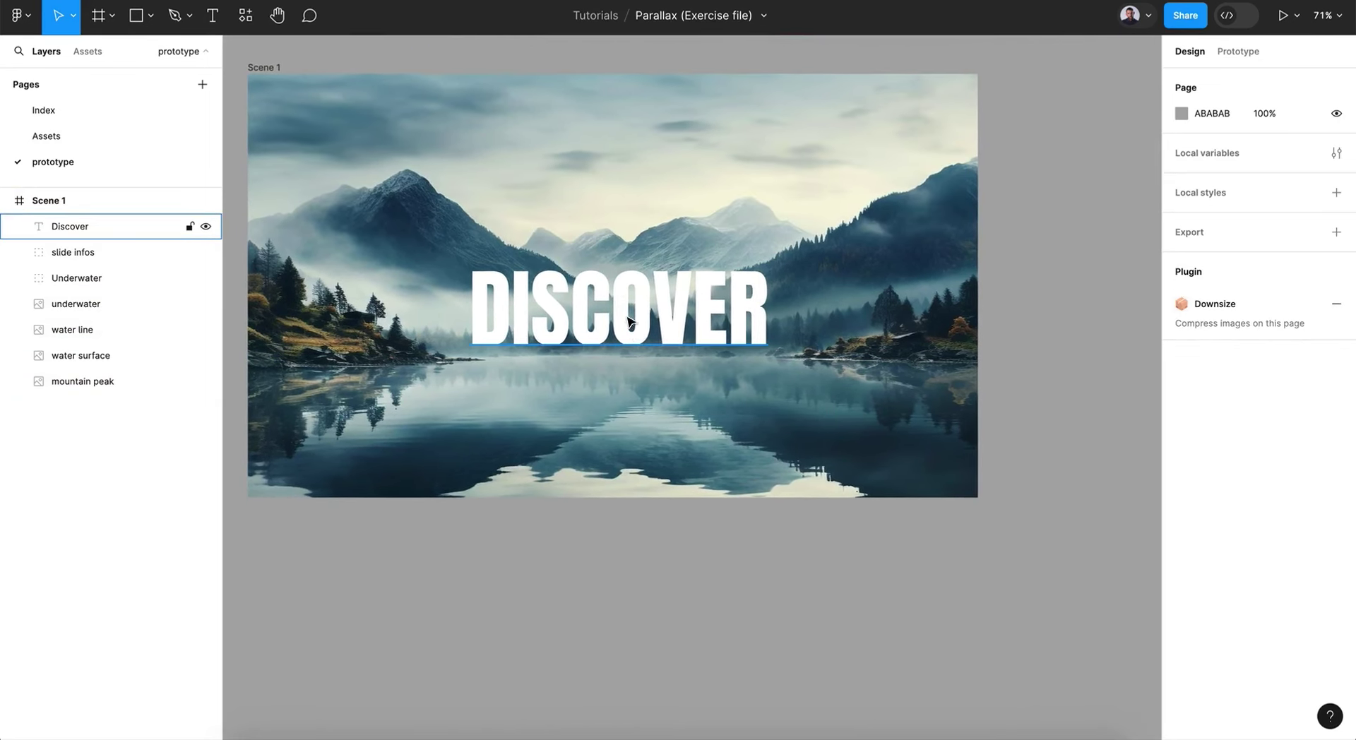
click(601, 268)
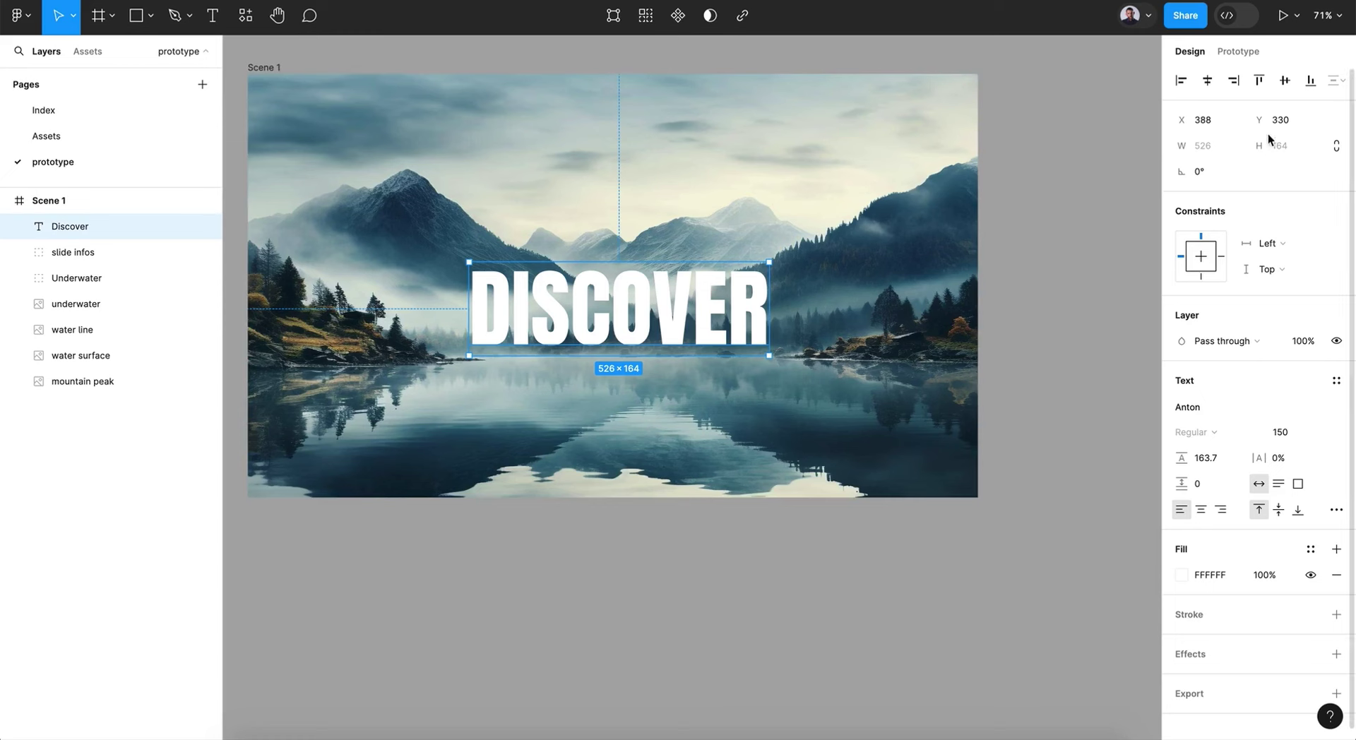
click(1284, 82)
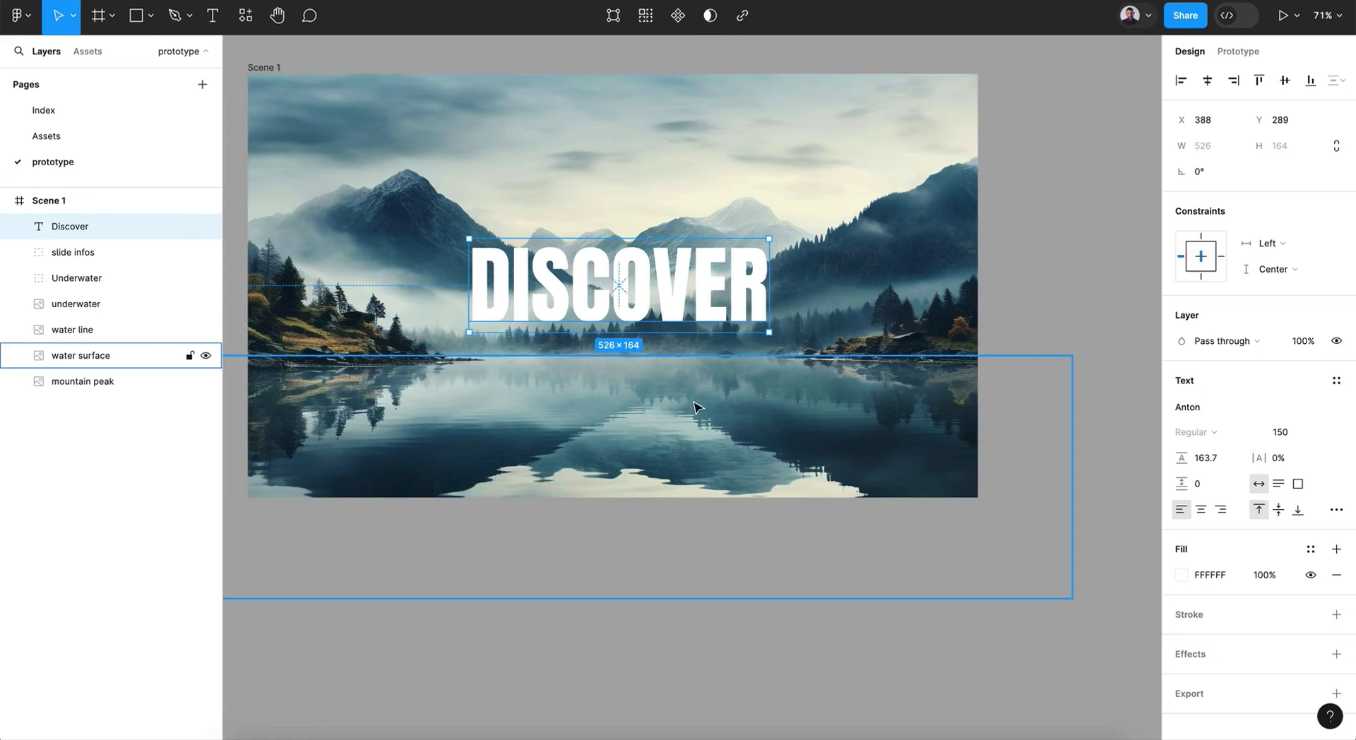
- Try extending the Scene 1 frame's height to 780 and undo the resize
click(263, 67)
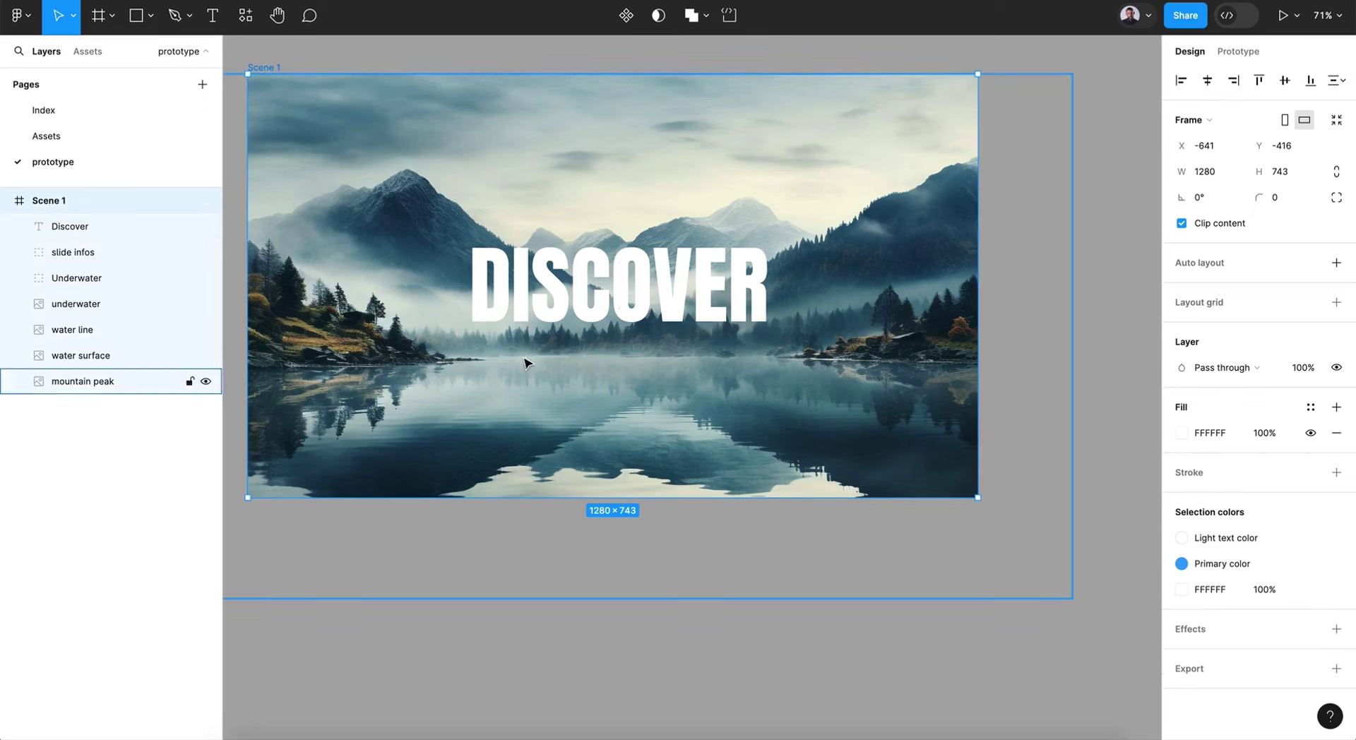
drag(627, 509, 628, 519)
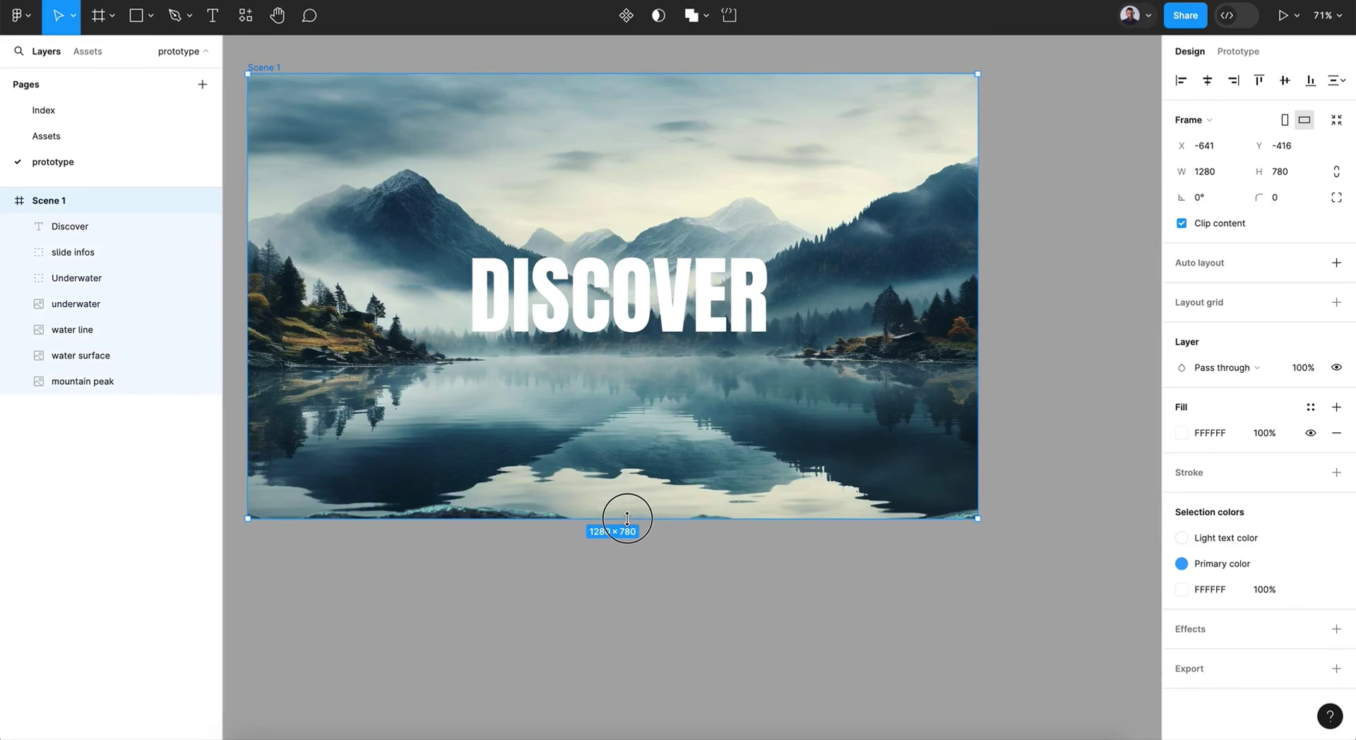
click(96, 277)
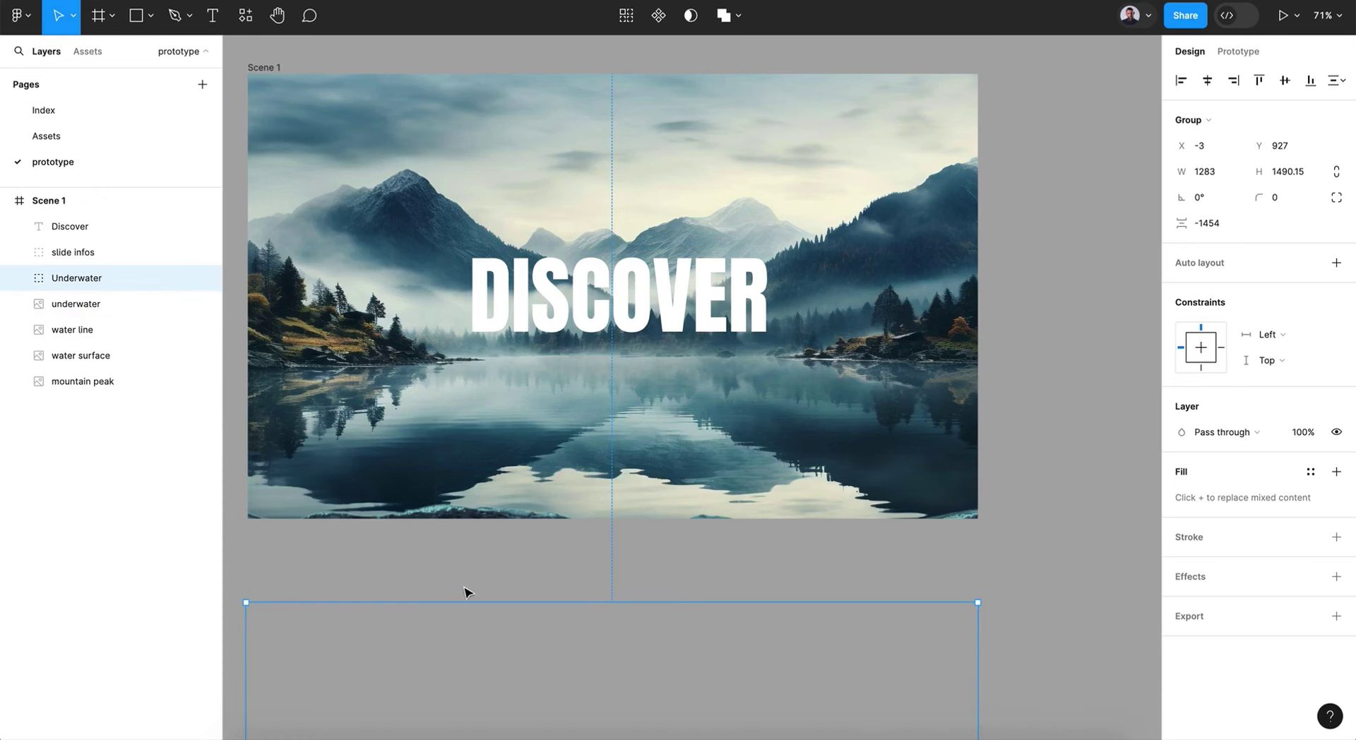
key(Escape)
key(ctrl+z)
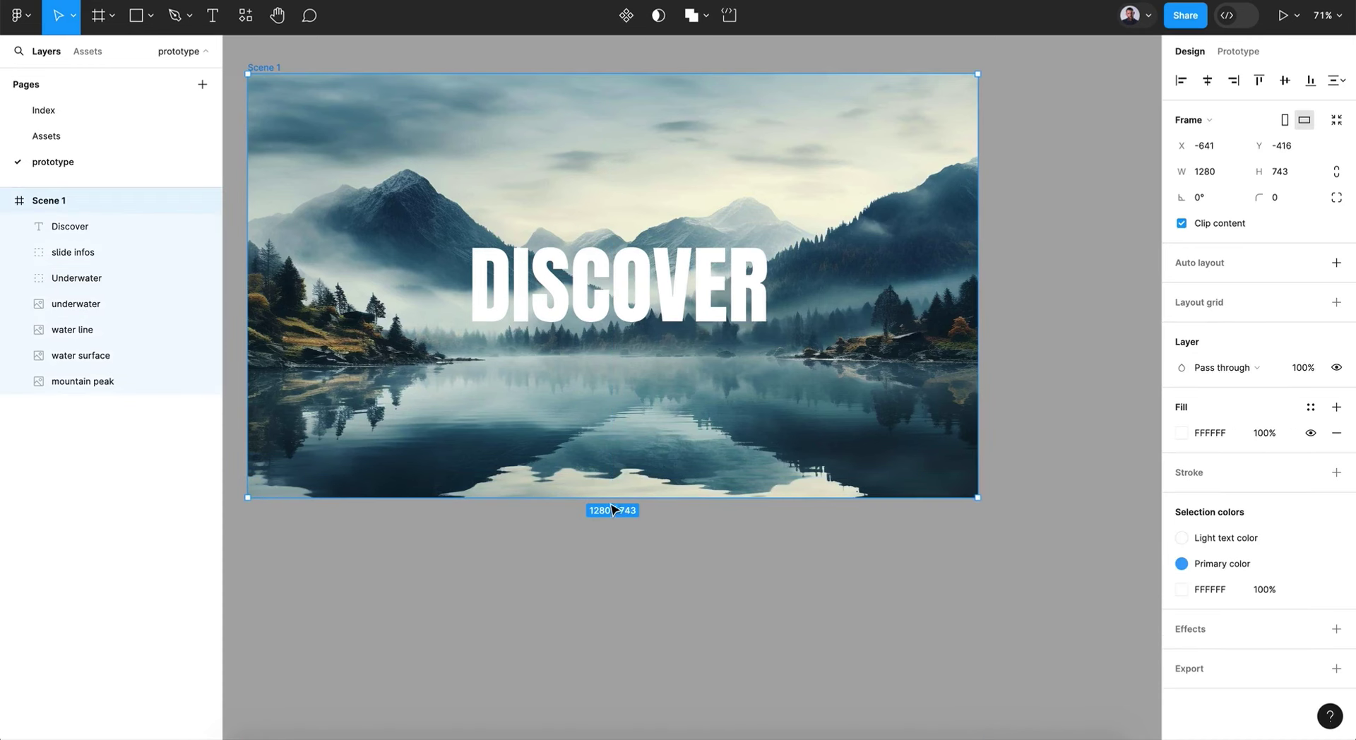
- Lower the "Discover" title in Scene 1 to Y 307
click(622, 304)
drag(621, 303, 622, 315)
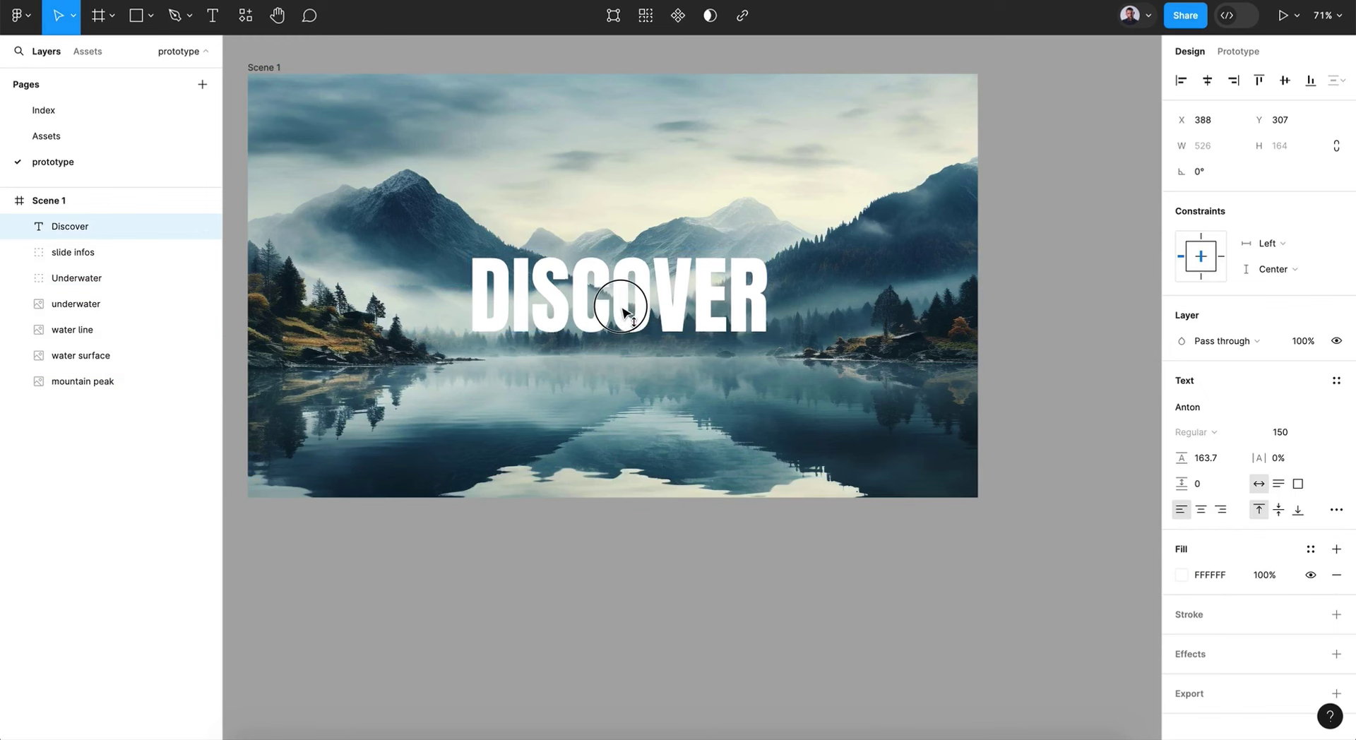
click(995, 343)
- Duplicate the Scene 1 frame so the copy sits directly beside the original
scroll(995, 343, down, 5)
scroll(994, 342, right, 3)
click(382, 160)
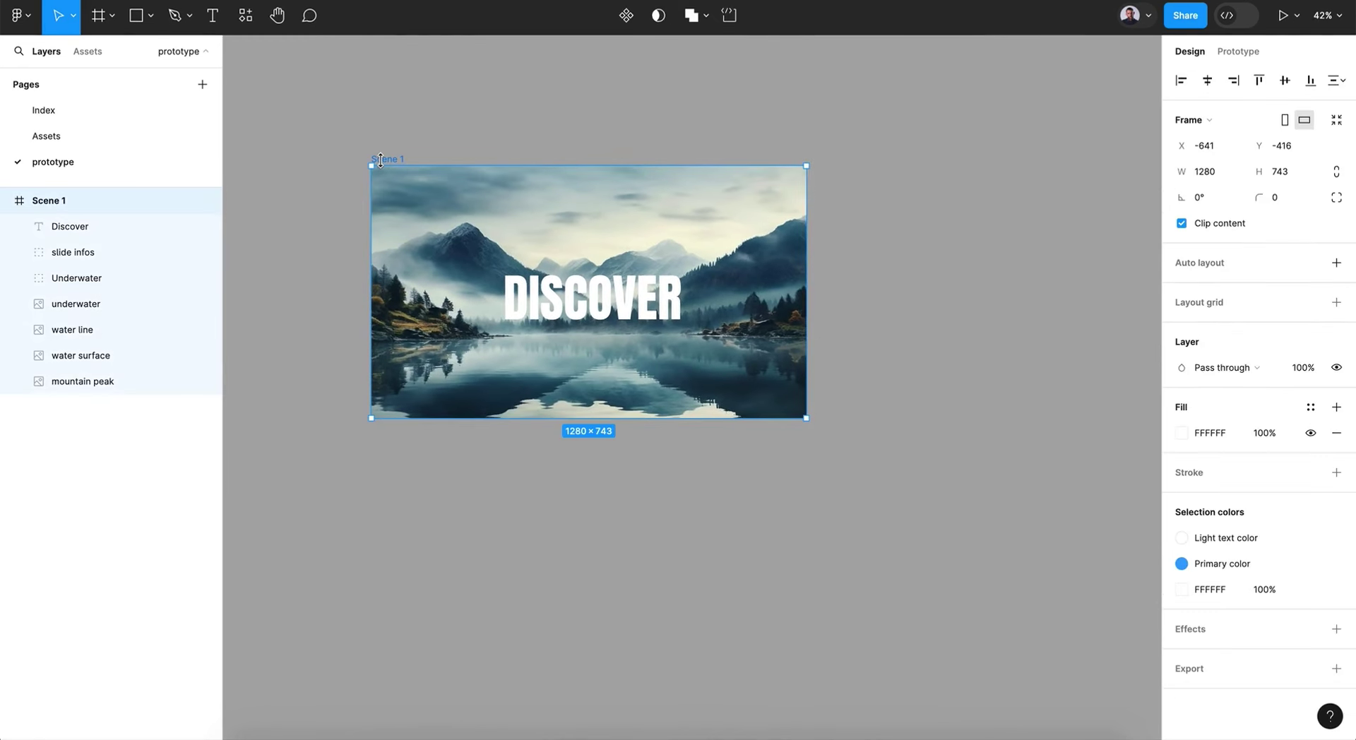
key(ctrl+d)
scroll(947, 297, right, 4)
scroll(947, 297, down, 1)
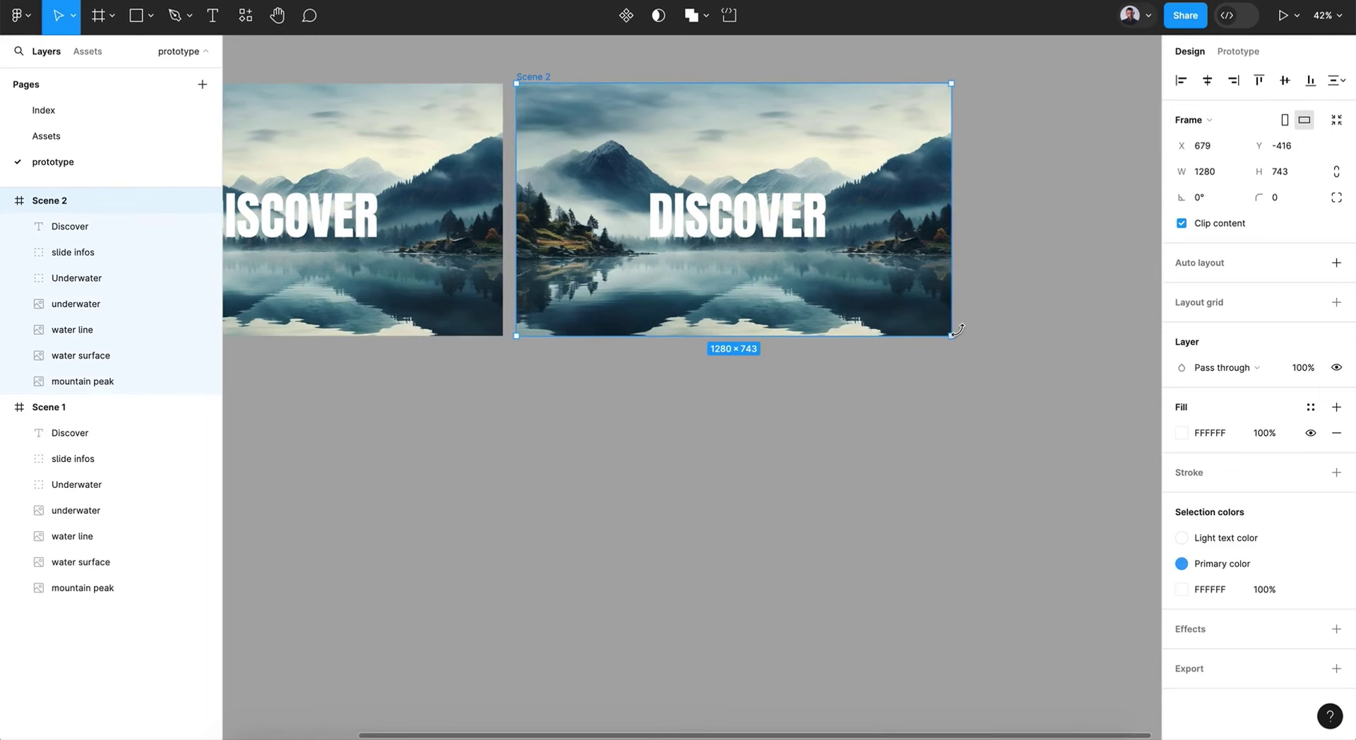
- Extend the Scene 2 frame downwards to a height of 2271 to reveal the full underwater section
mouse_move(745, 340)
mouse_down()
mouse_move(735, 660)
mouse_move(745, 336)
mouse_up()
click(751, 229)
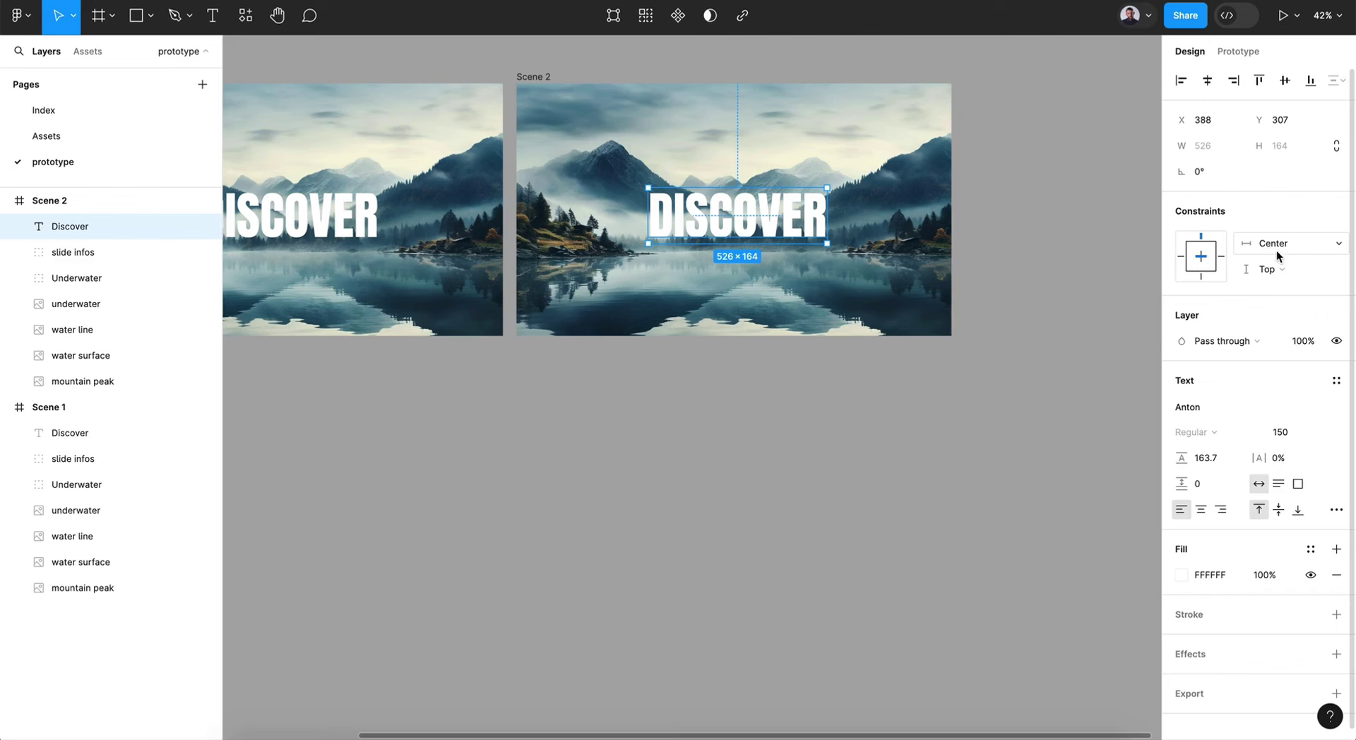
click(535, 77)
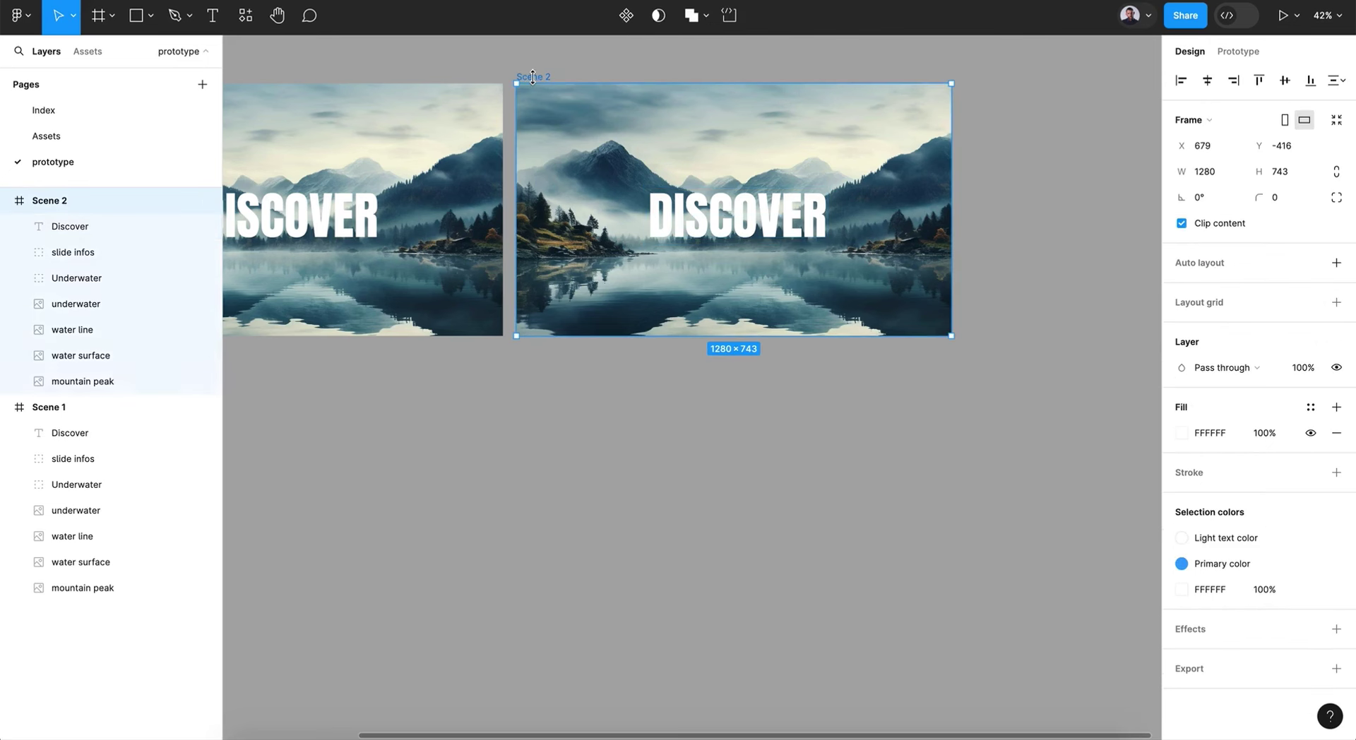
drag(732, 337, 730, 709)
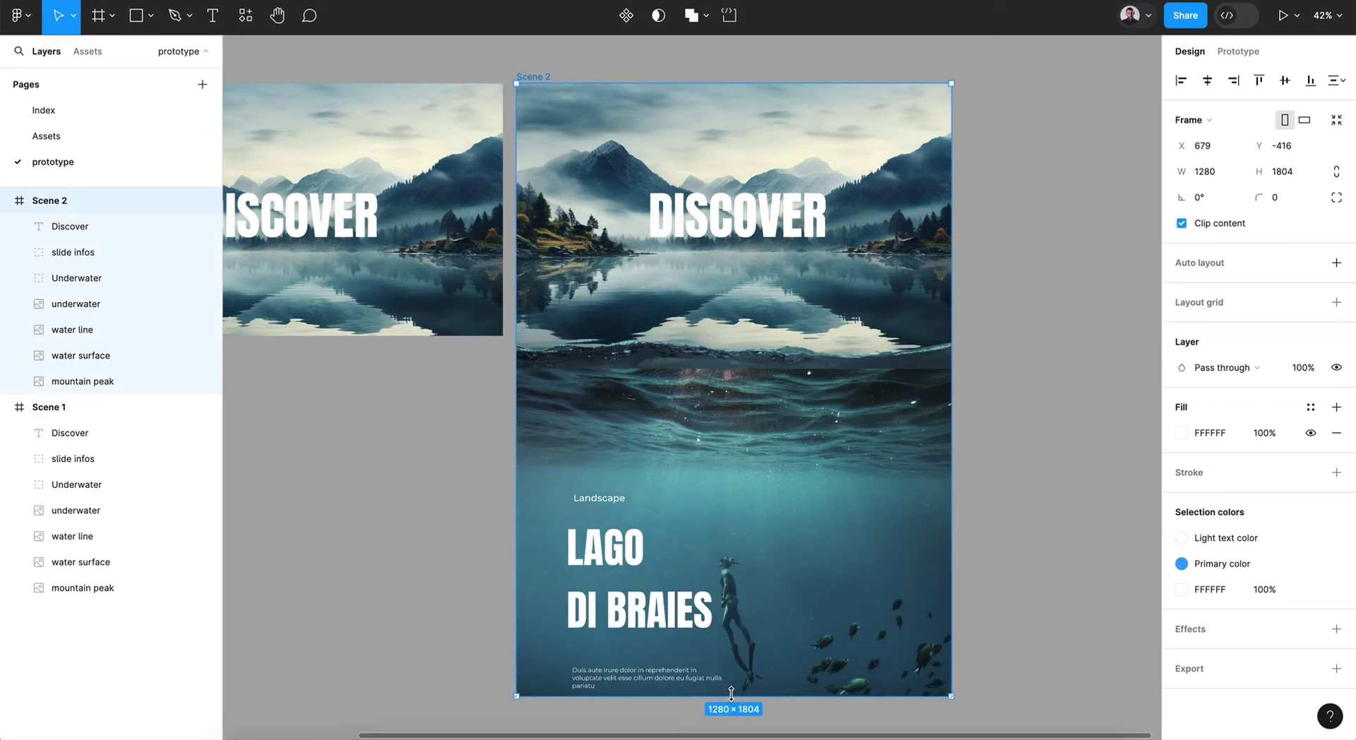
scroll(735, 699, down, 5)
drag(737, 538, 741, 697)
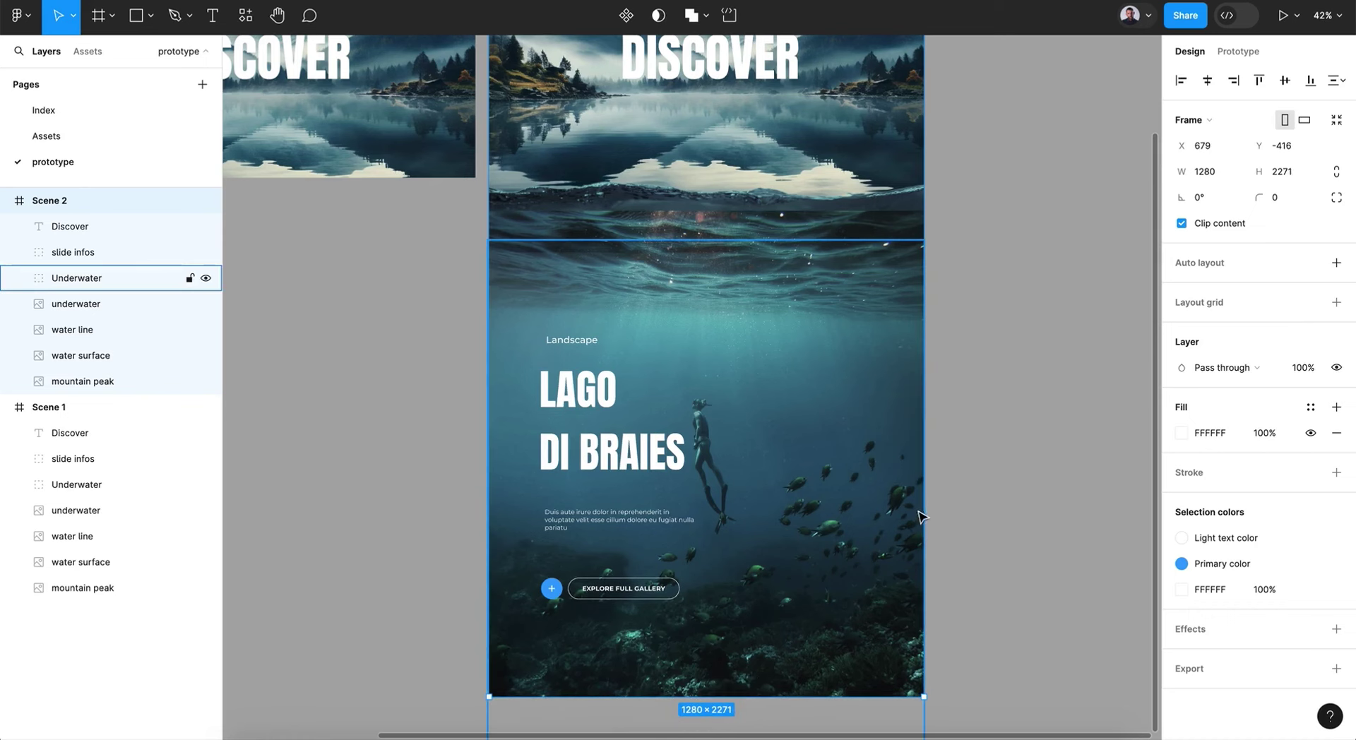
click(974, 491)
- Raise the mountain peak and water surface layers of Scene 2 together, to Y -105 and Y 389
scroll(975, 491, up, 6)
scroll(975, 490, down, 2)
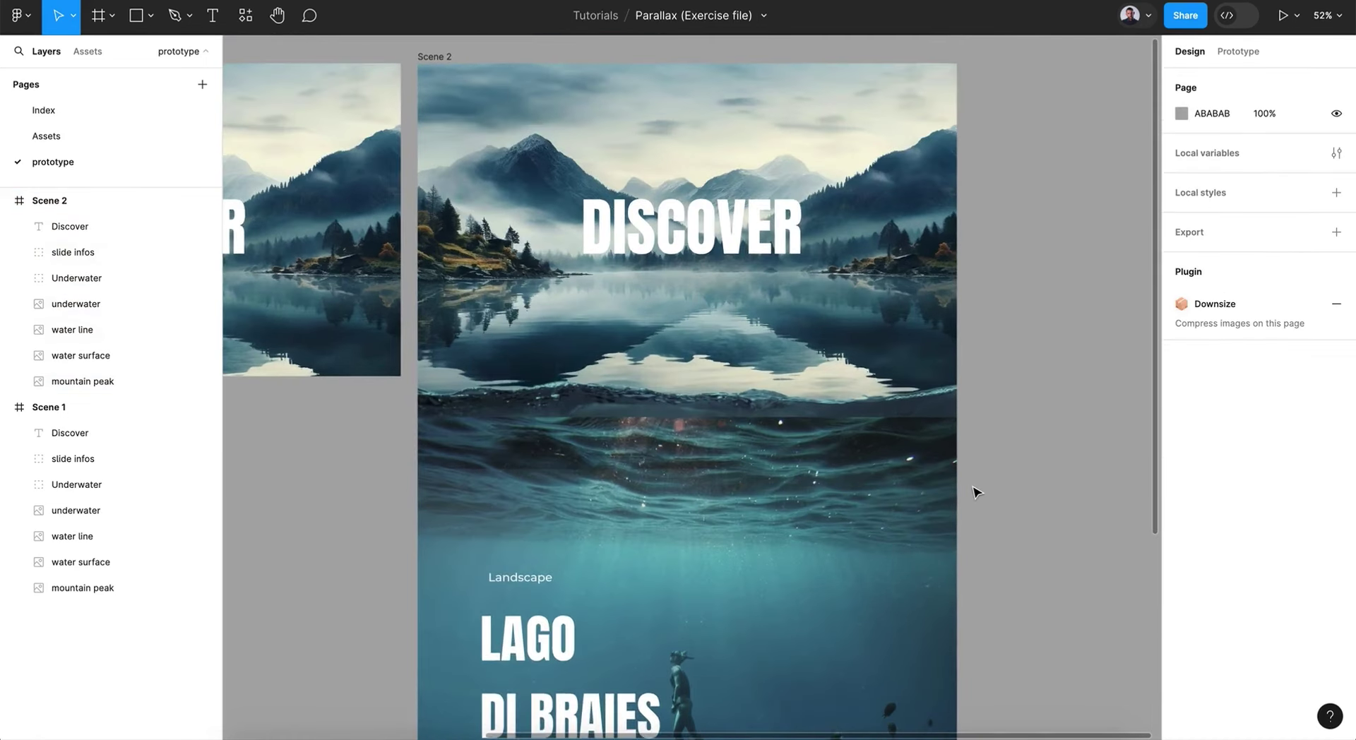
scroll(975, 490, up, 2)
click(784, 450)
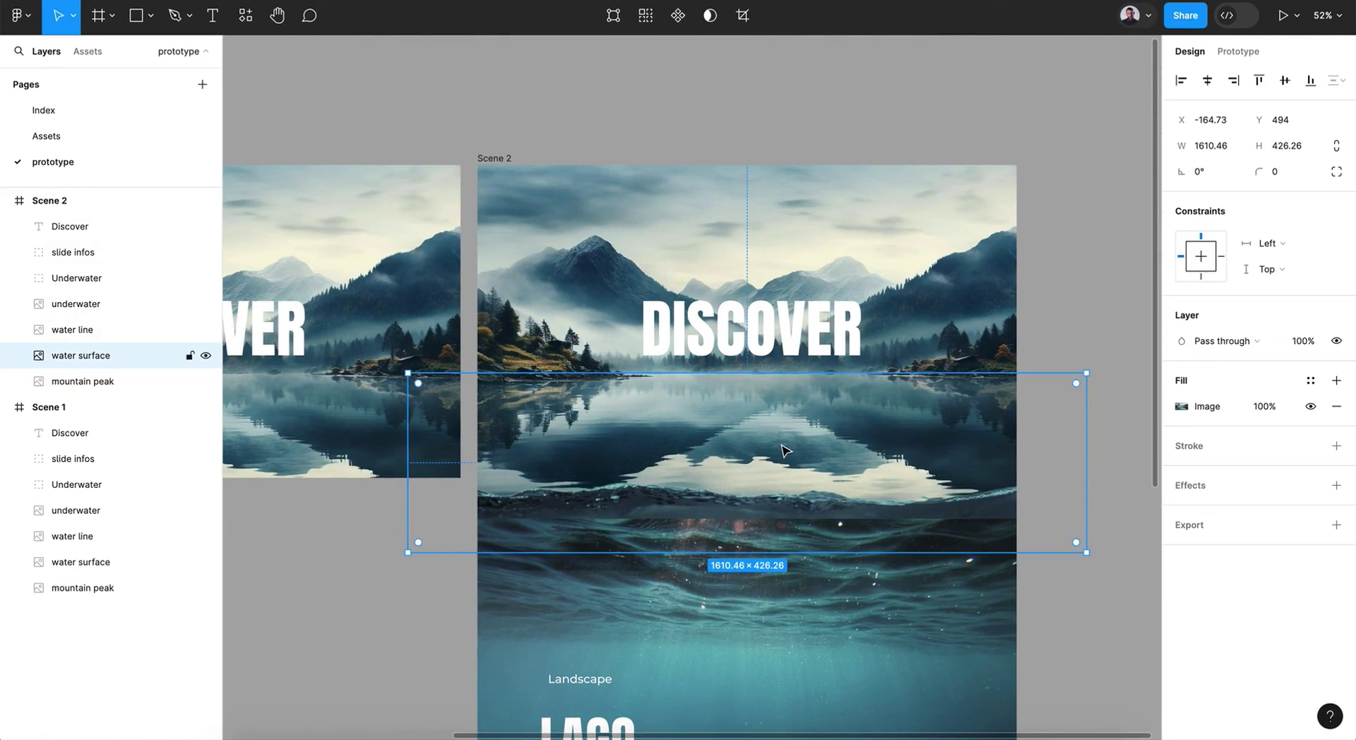
click(920, 304)
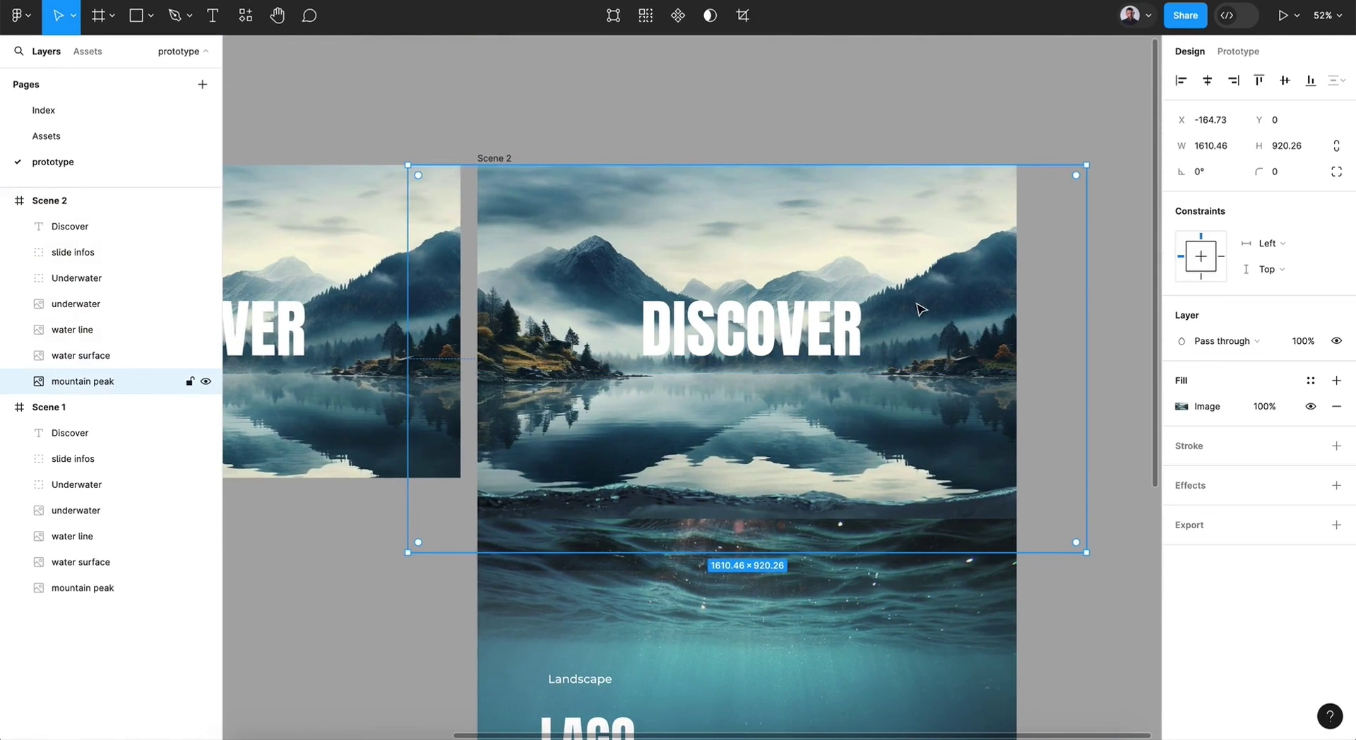
shift+click(887, 427)
click(63, 382)
shift+click(90, 364)
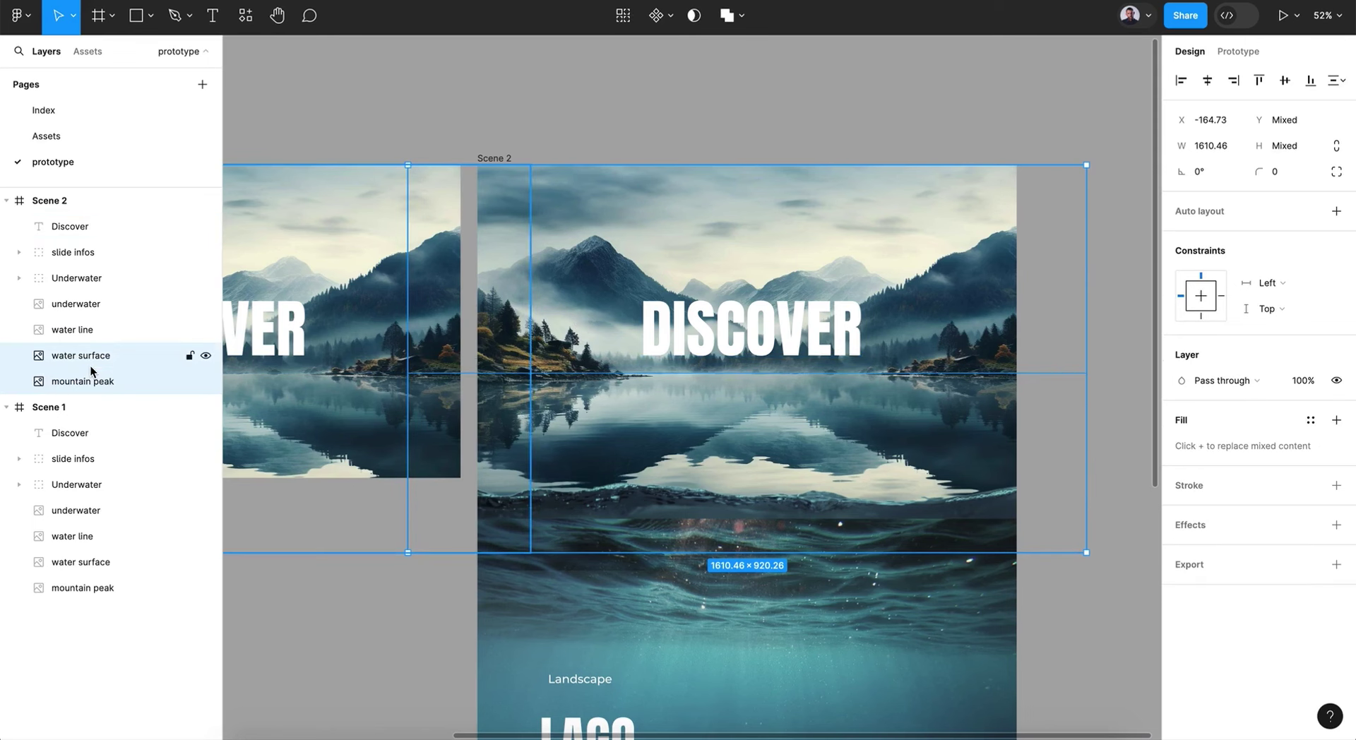
drag(819, 438, 827, 391)
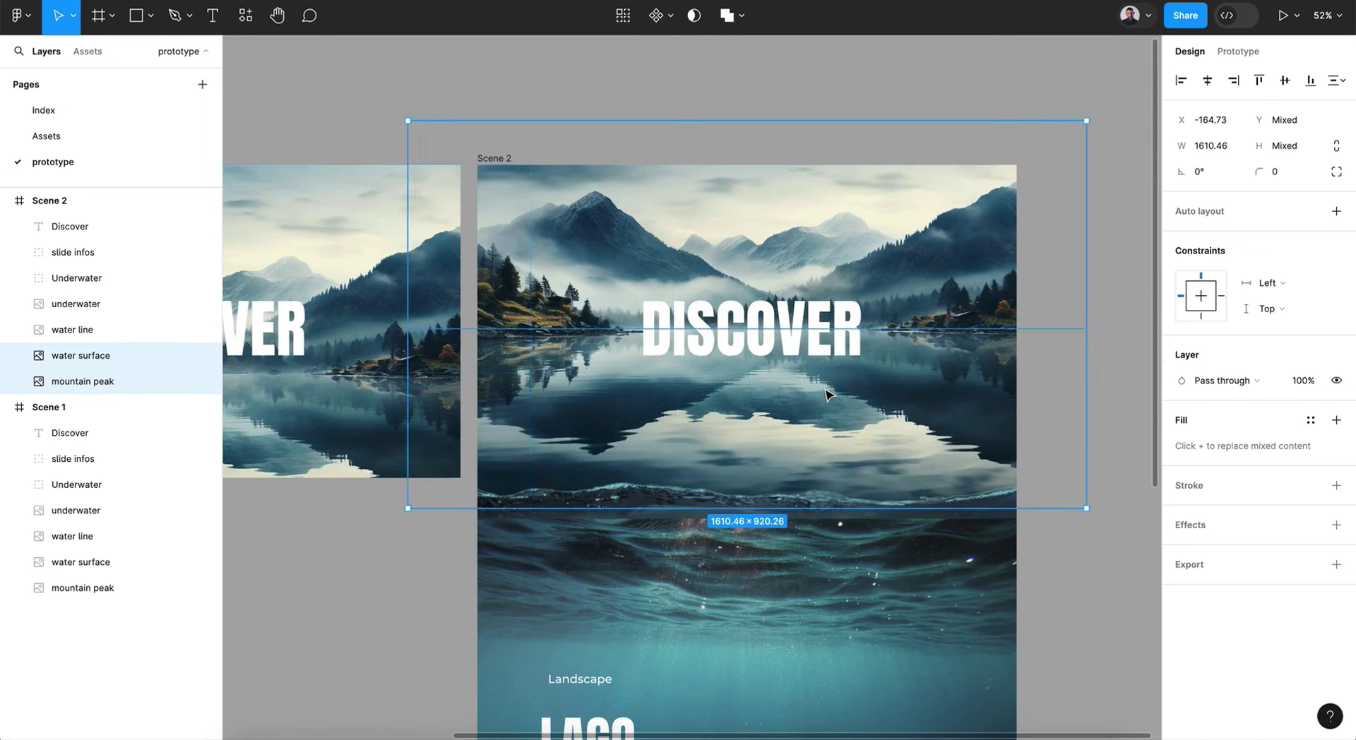
- Squash Scene 2's water surface layer to a height of 213 and raise the "Discover" title to Y 168
click(828, 392)
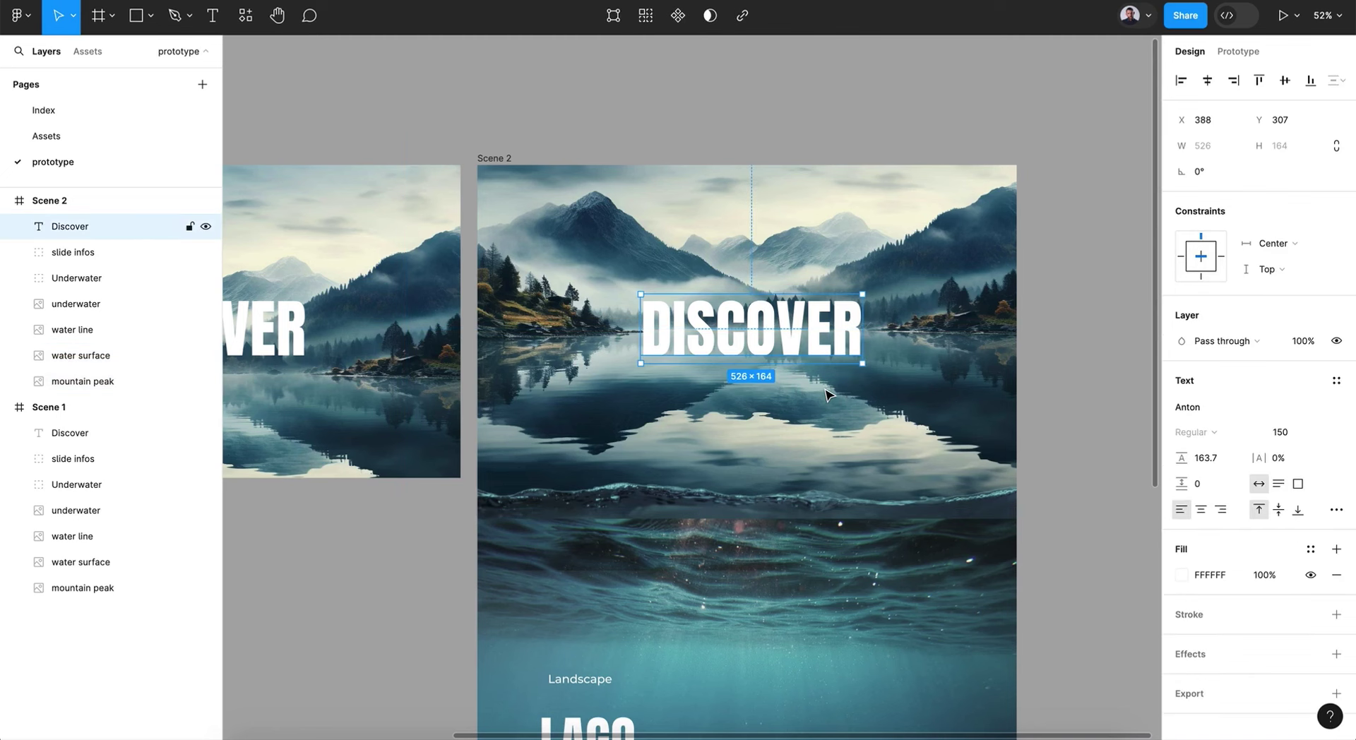
click(903, 457)
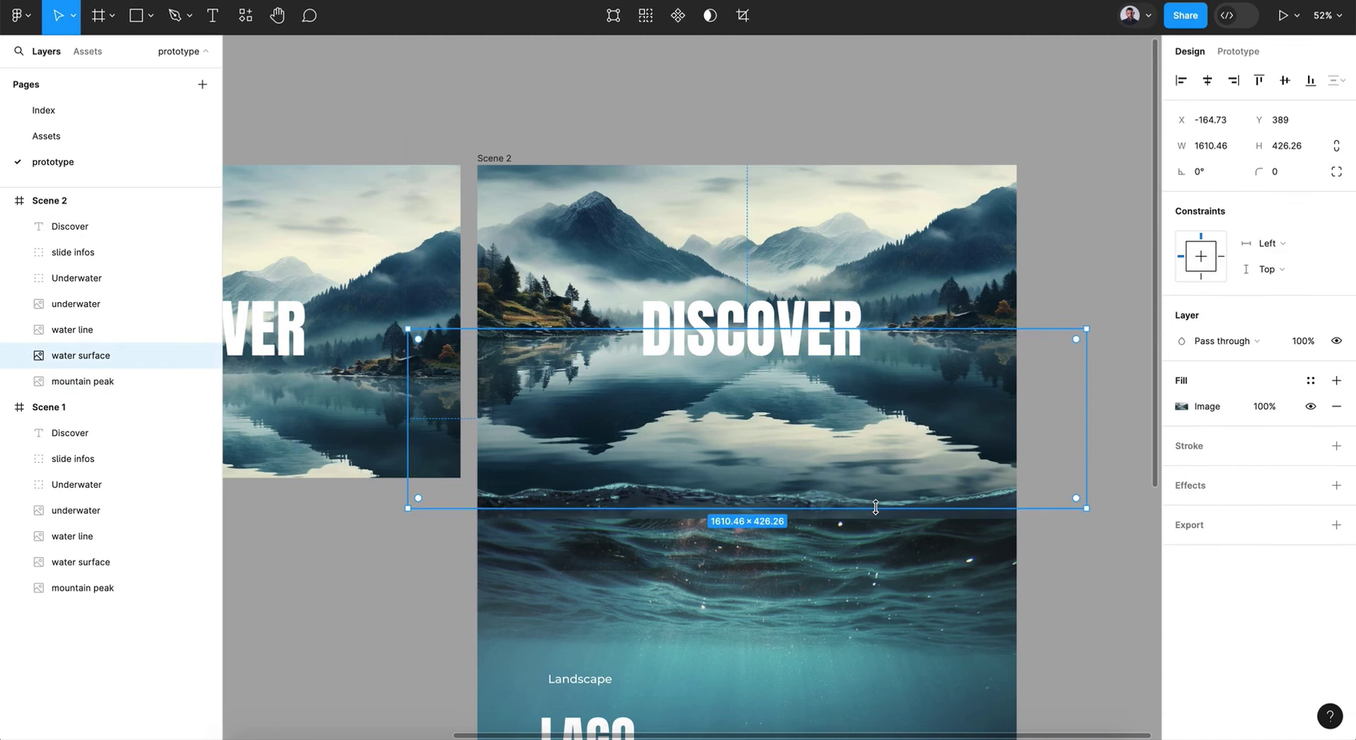
drag(876, 504, 842, 419)
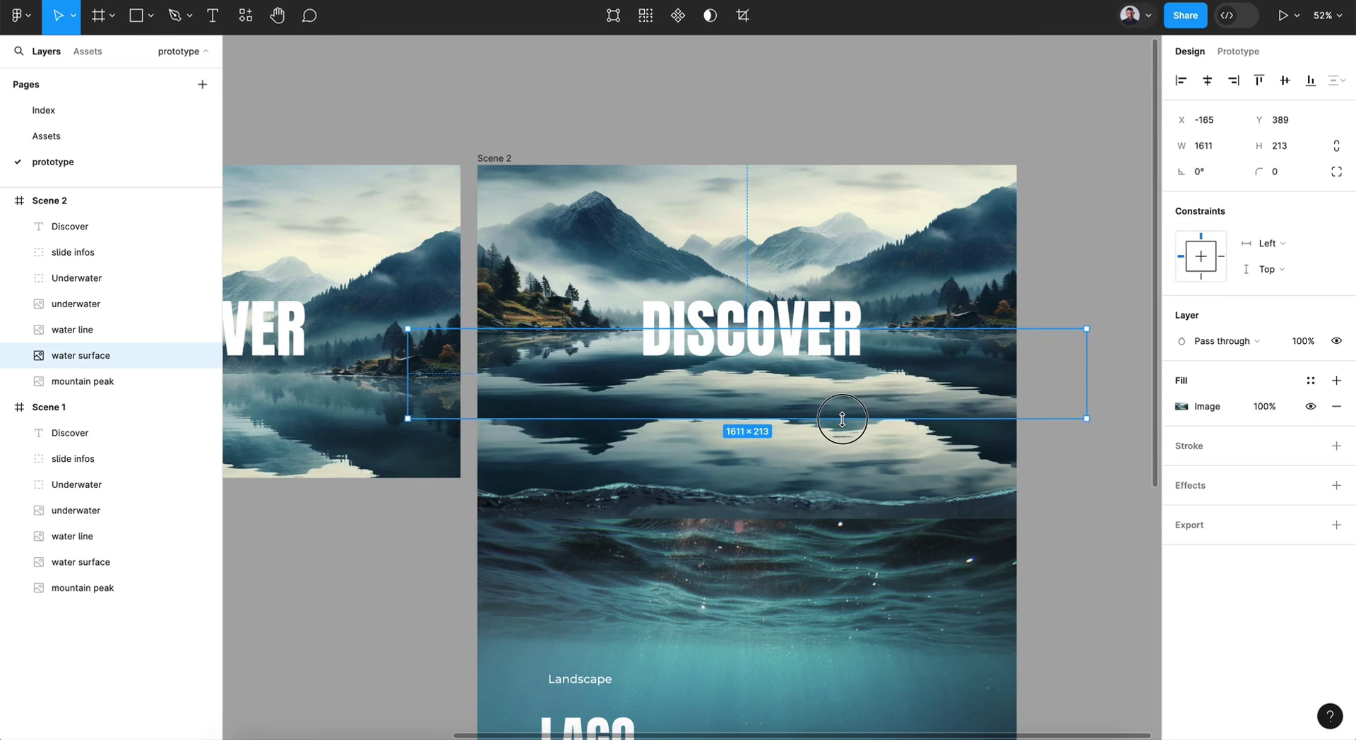
drag(791, 322, 793, 265)
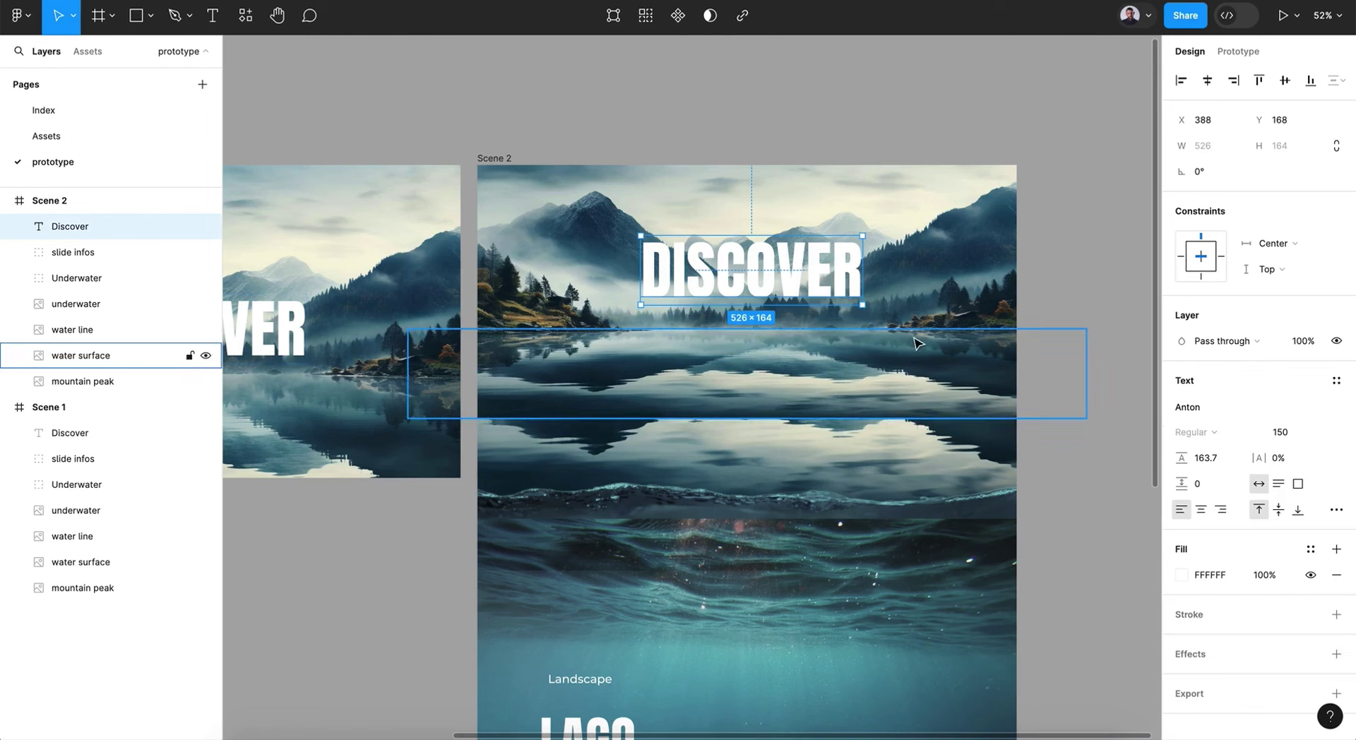
- Raise the water line layer in Scene 2 to Y 488
click(846, 517)
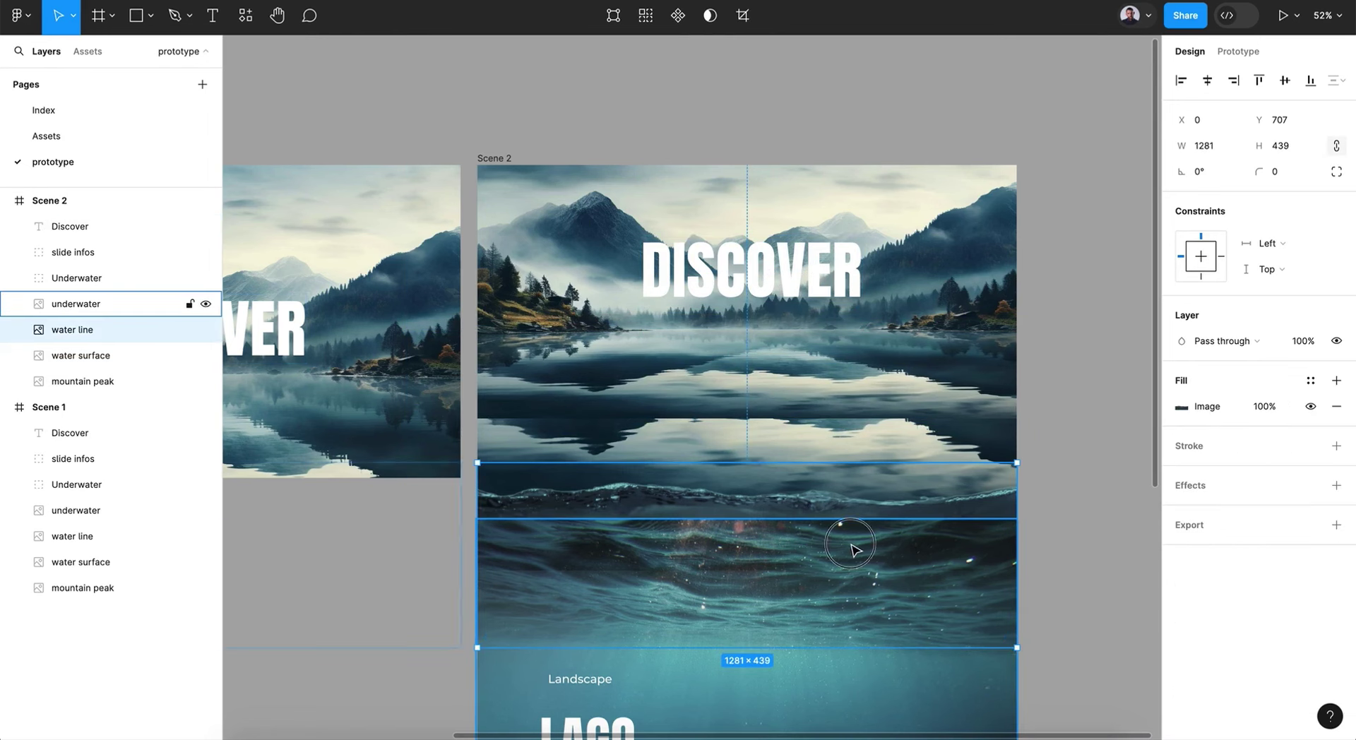
shift+click(857, 537)
click(861, 511)
drag(857, 515, 857, 423)
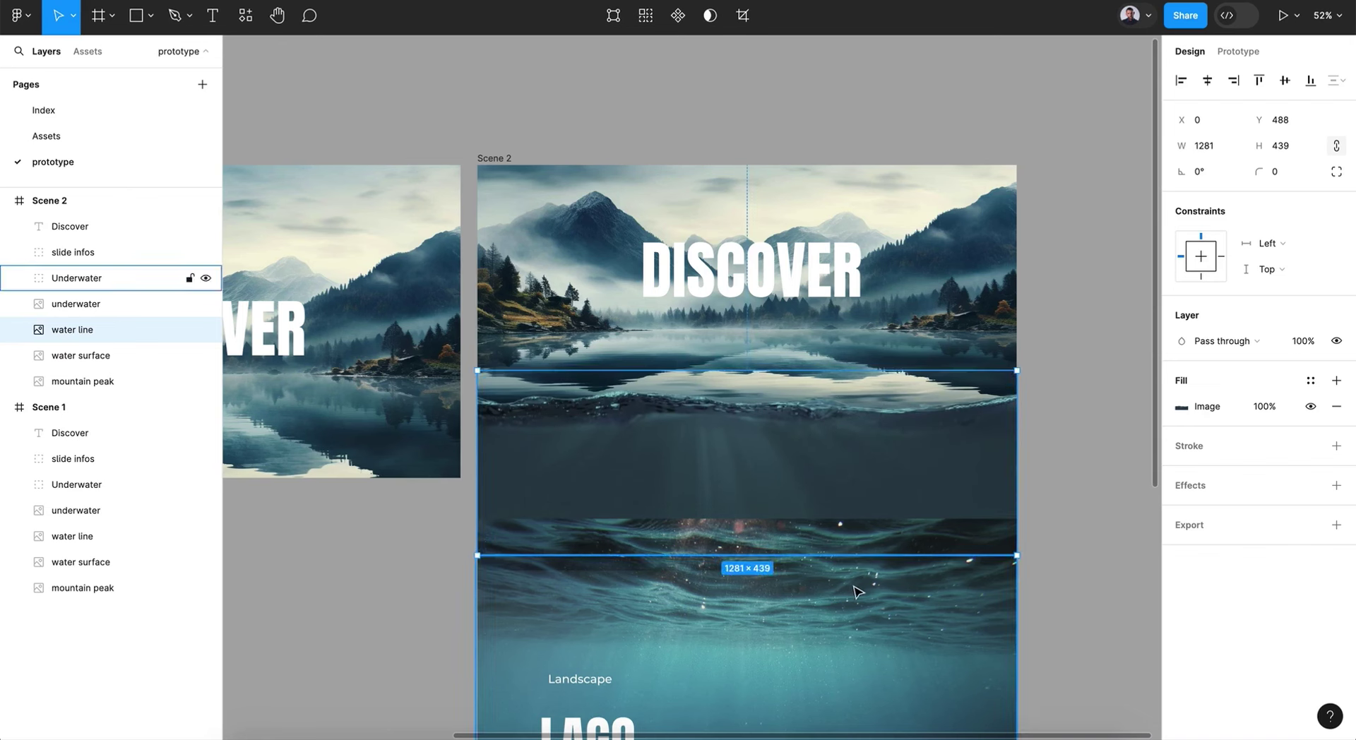
click(769, 469)
click(770, 433)
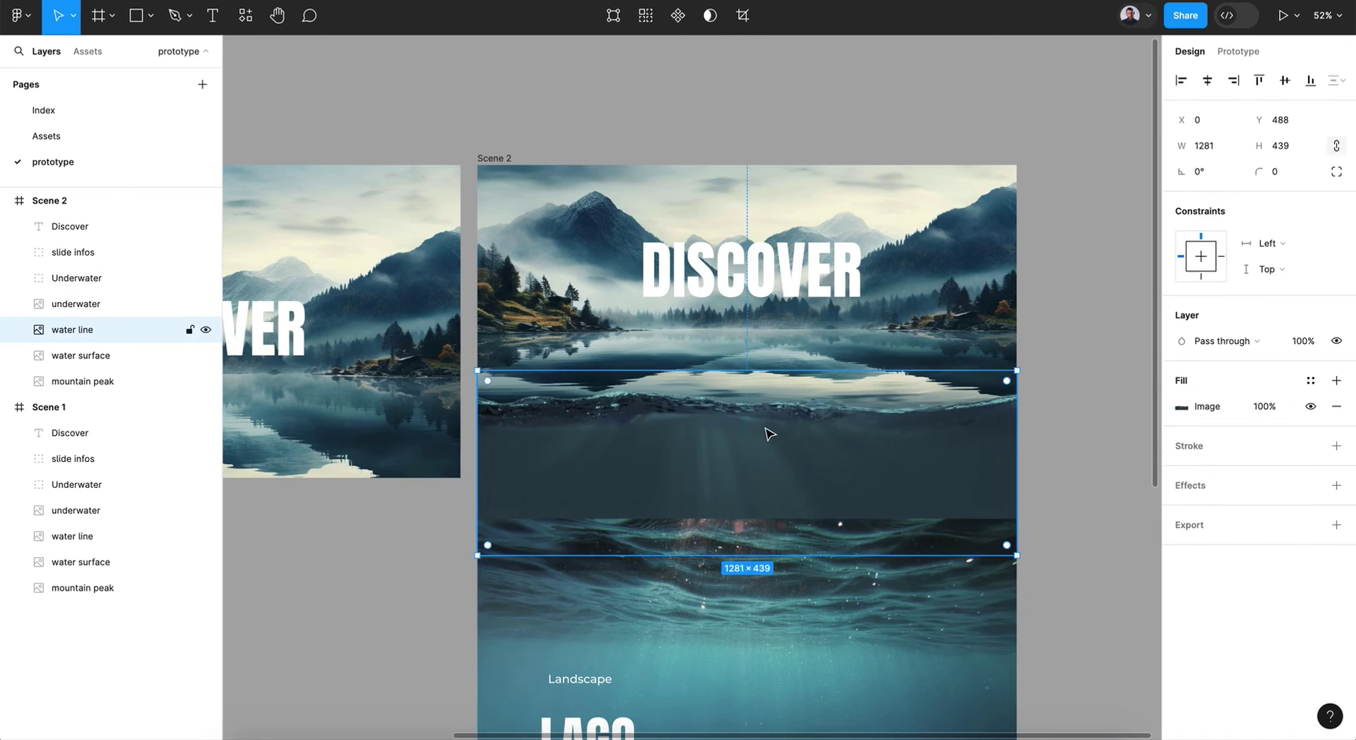
- Raise the underwater image layer in Scene 2 to Y 602
click(84, 304)
drag(850, 578, 852, 482)
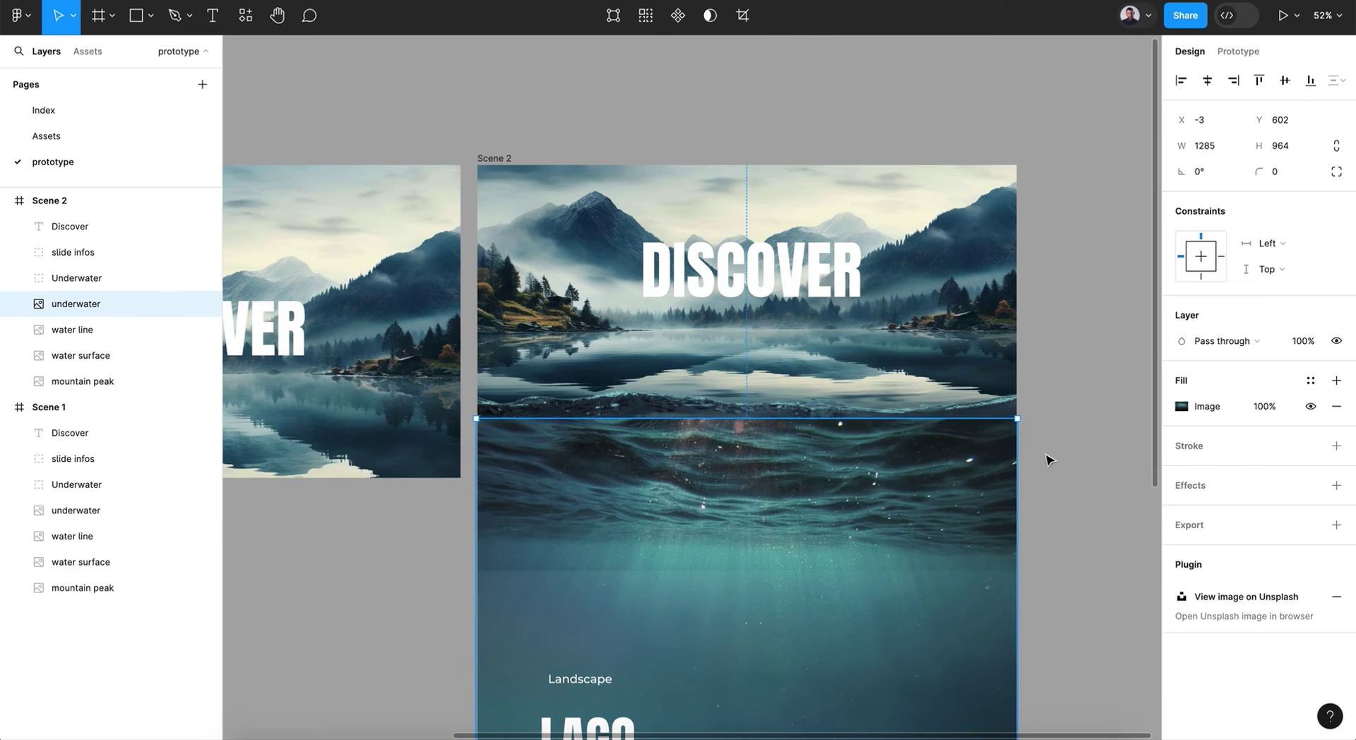
click(1068, 456)
scroll(1069, 457, left, 3)
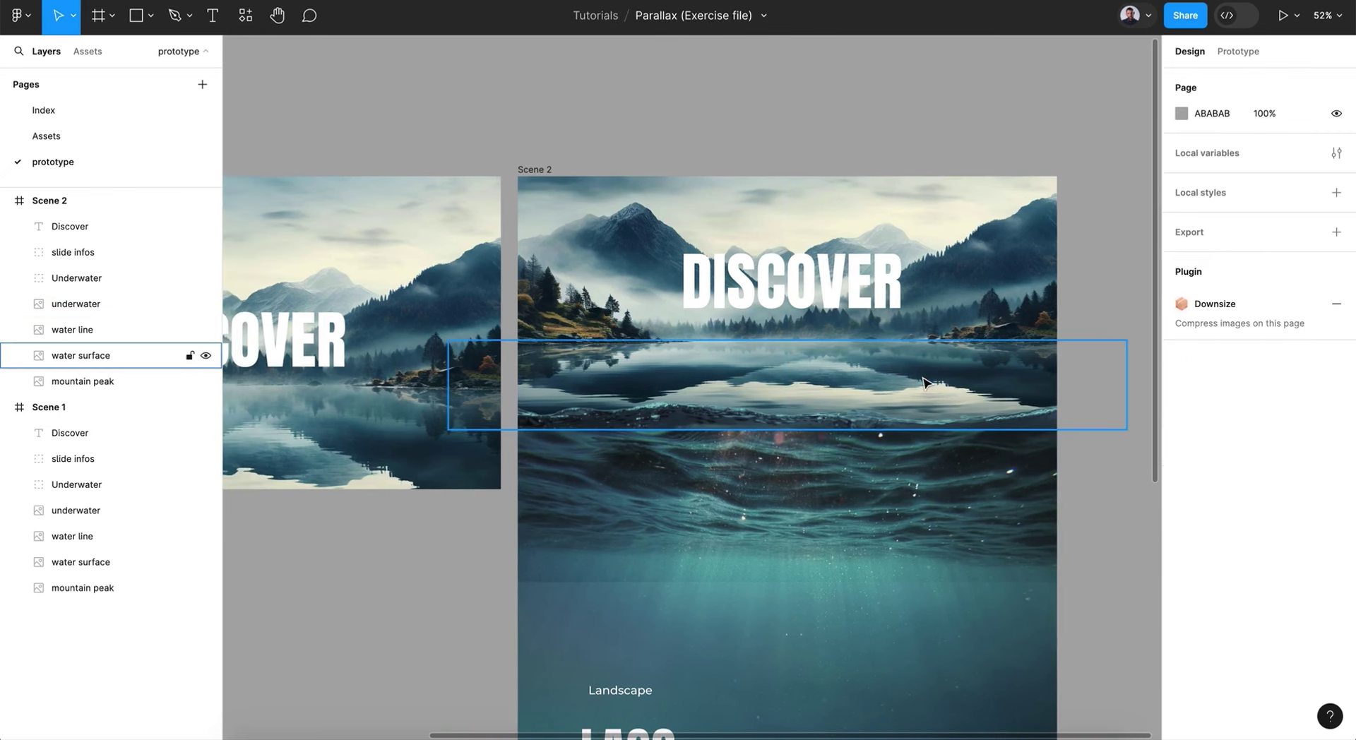
- Scale the mountain peak layer in Scene 2 down proportionally to 1472 × 841.14 with the Scale tool
click(925, 384)
click(965, 299)
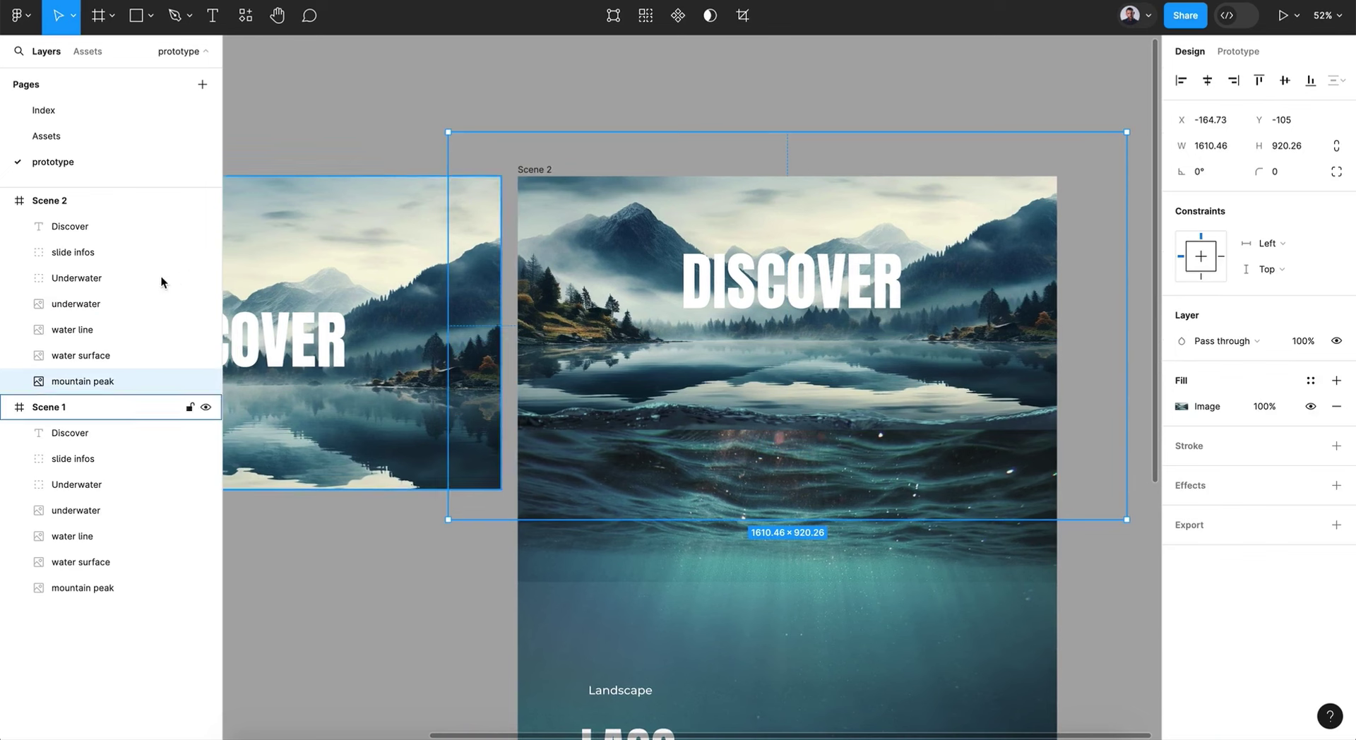
key(k)
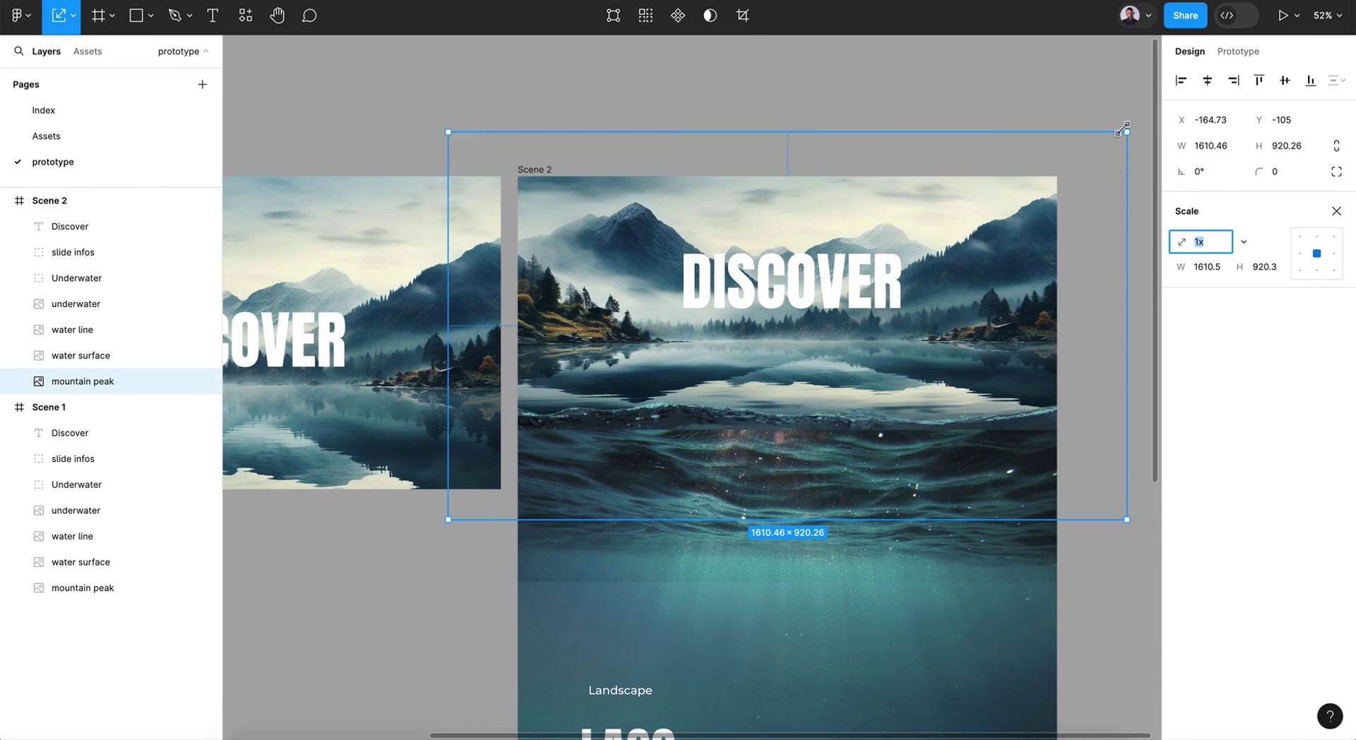
drag(1123, 129, 1102, 142)
key(super+z)
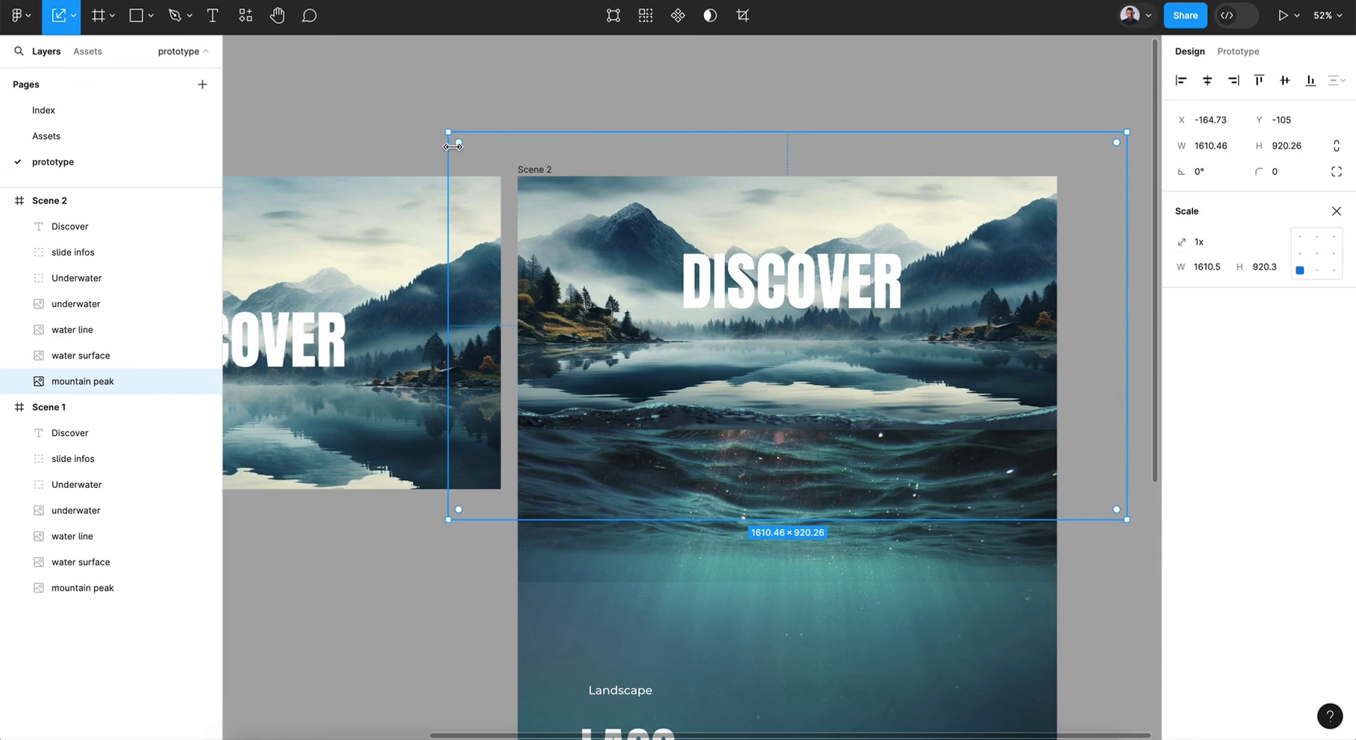
drag(447, 134, 477, 149)
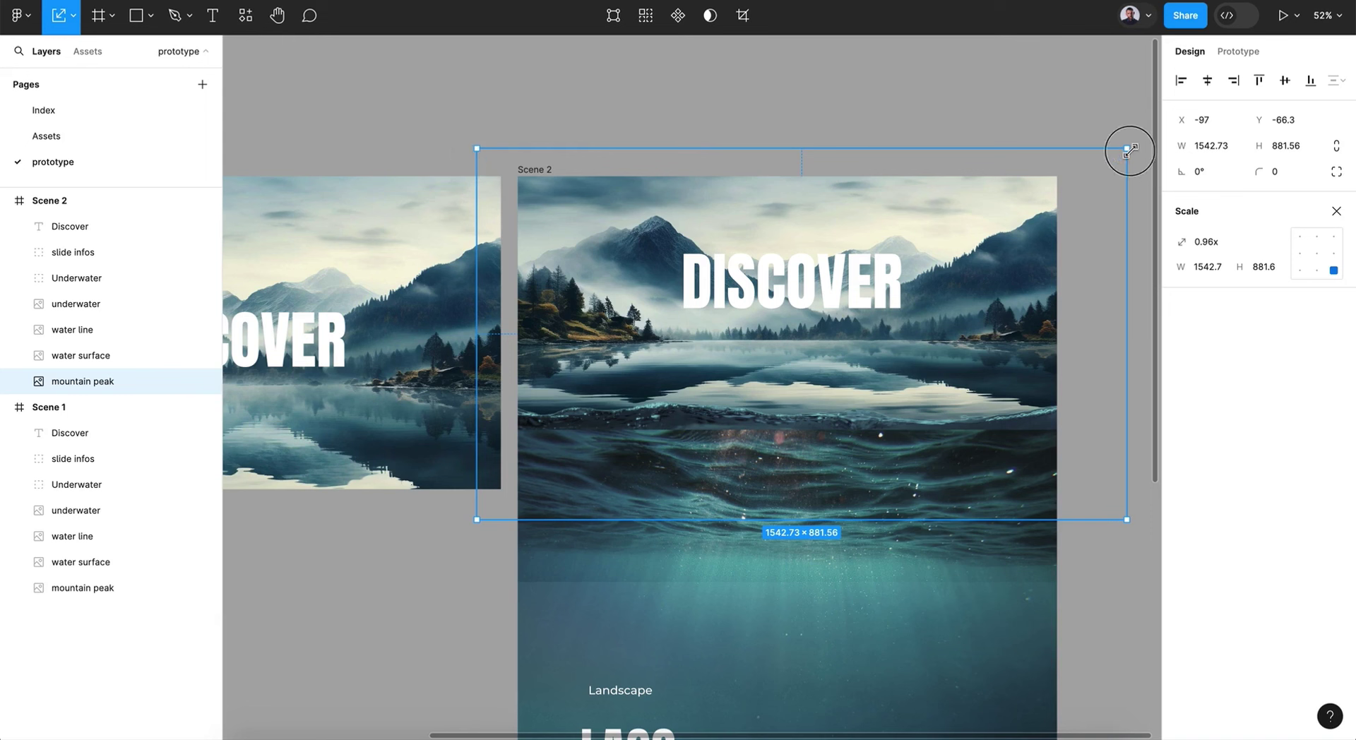
drag(1129, 150, 1098, 170)
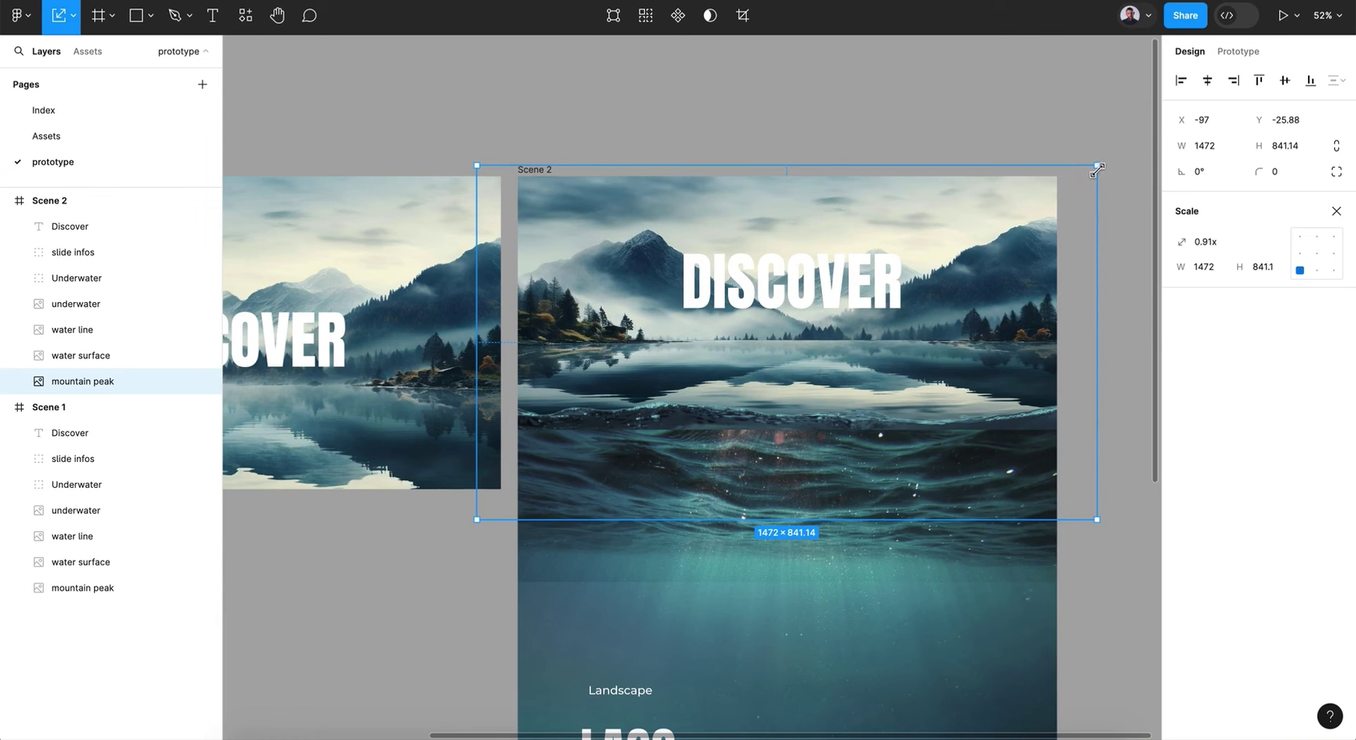
click(499, 130)
- Squash the water surface layer in Scene 2 further, to a height of 123
click(875, 365)
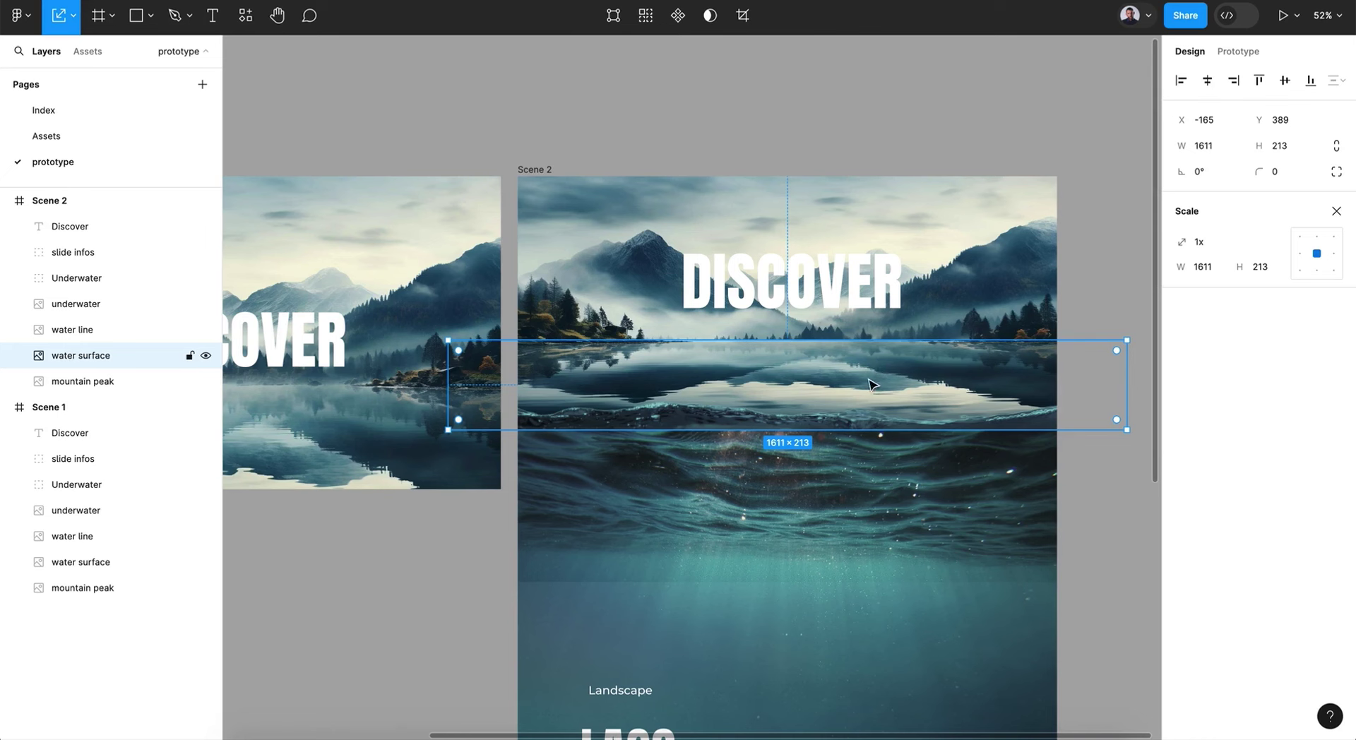
drag(835, 429, 829, 388)
key(v)
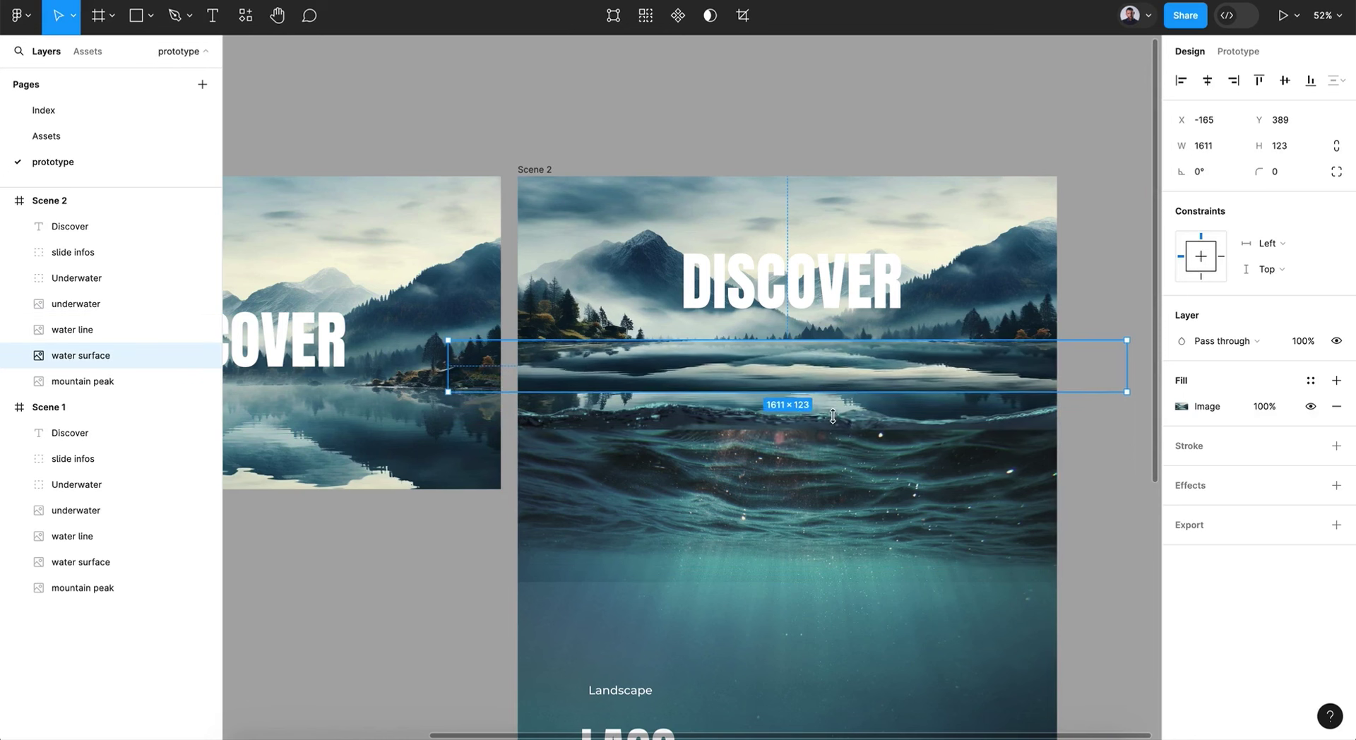
- Raise the underwater image and water line layers of Scene 2 together until the underwater image is at Y 512
click(842, 467)
shift+click(834, 428)
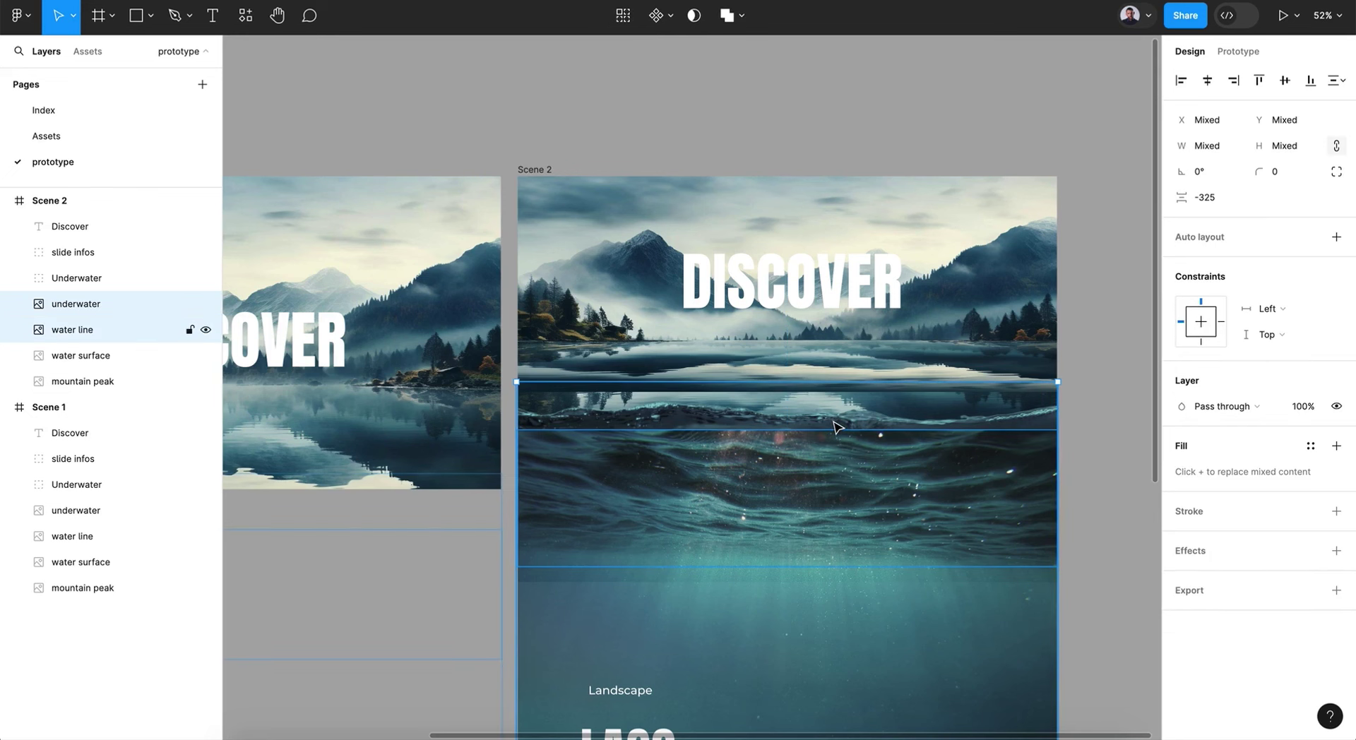
key(shift+Up)
key(shift+Up)
key(shift+Up)
key(shift+Up)
key(shift+Up)
key(shift+Up)
key(shift+Up)
key(shift+Up)
key(shift+Up)
key(shift+Up)
key(shift+Up)
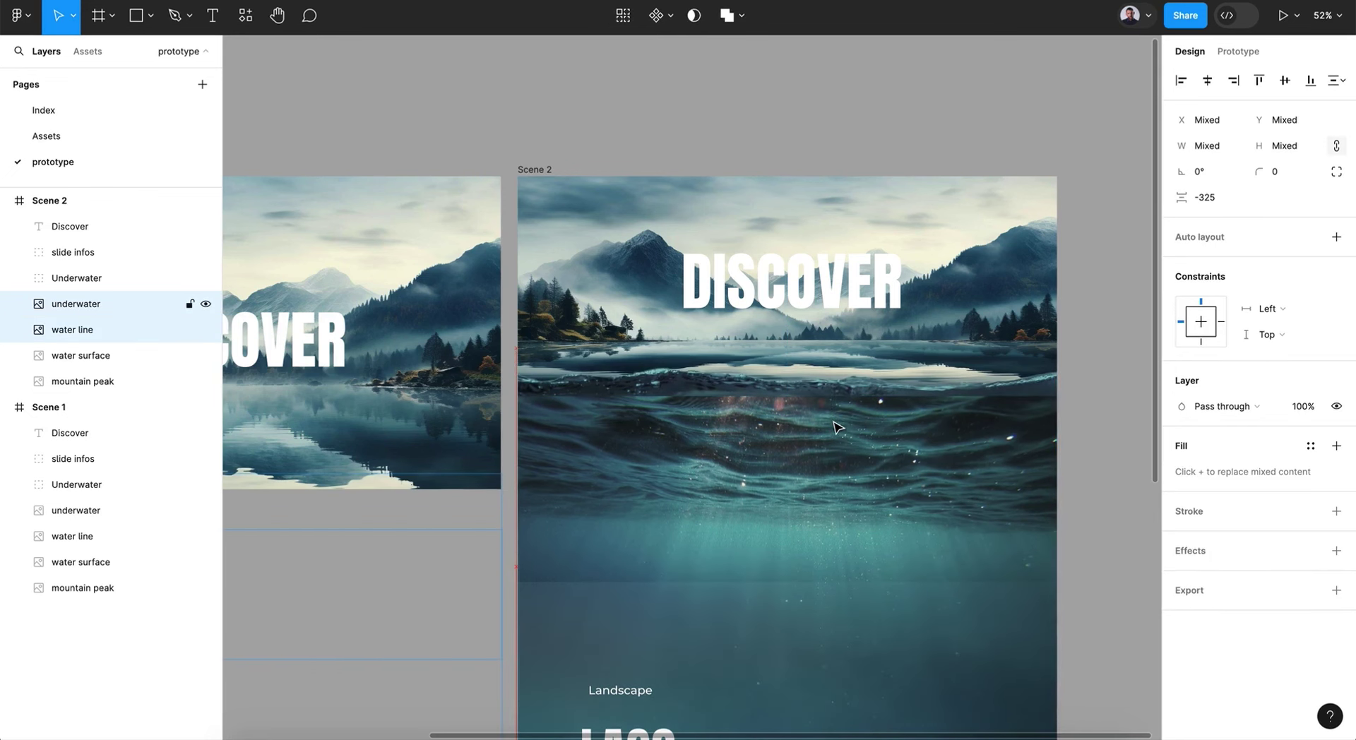
key(shift+Up)
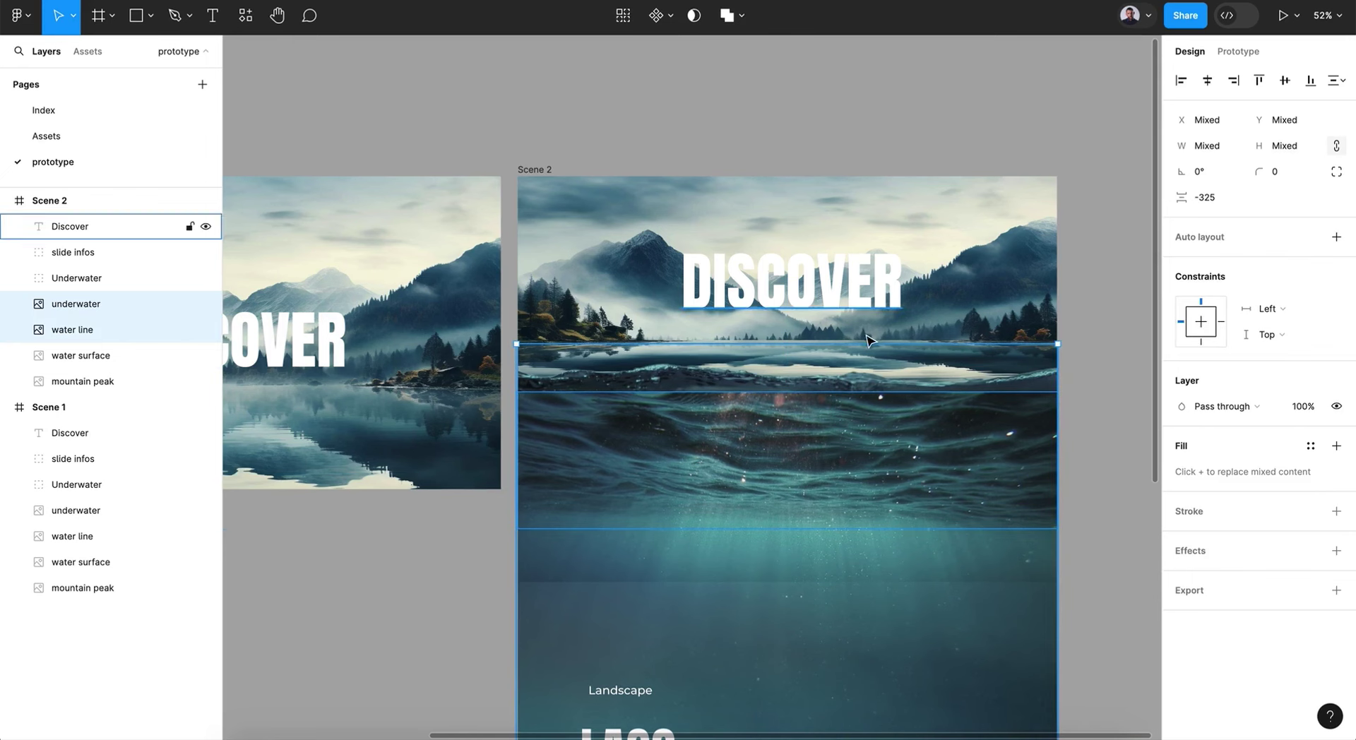
- Raise Scene 2's mountain peak layer to Y -65.88 and reduce the water surface layer's height to 86
click(994, 288)
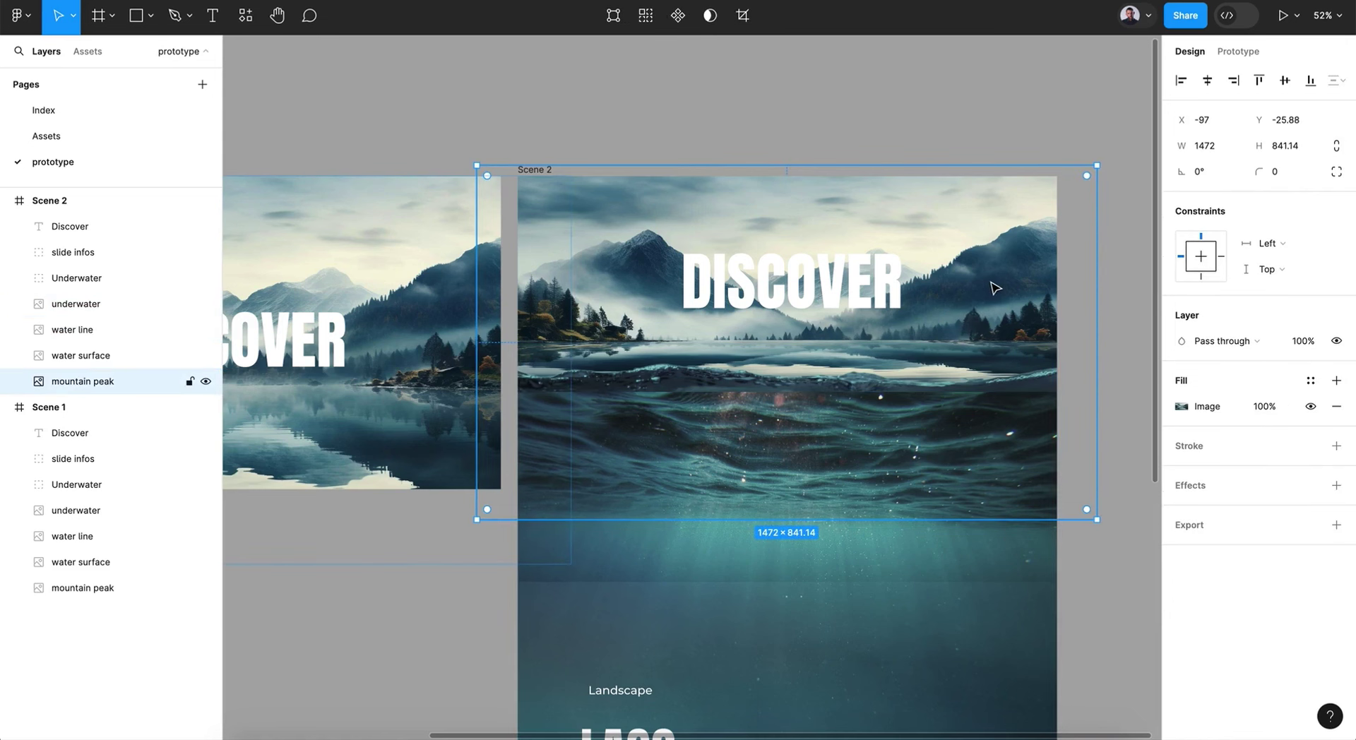
key(shift+Up)
key(shift+Up)
key(shift+Up)
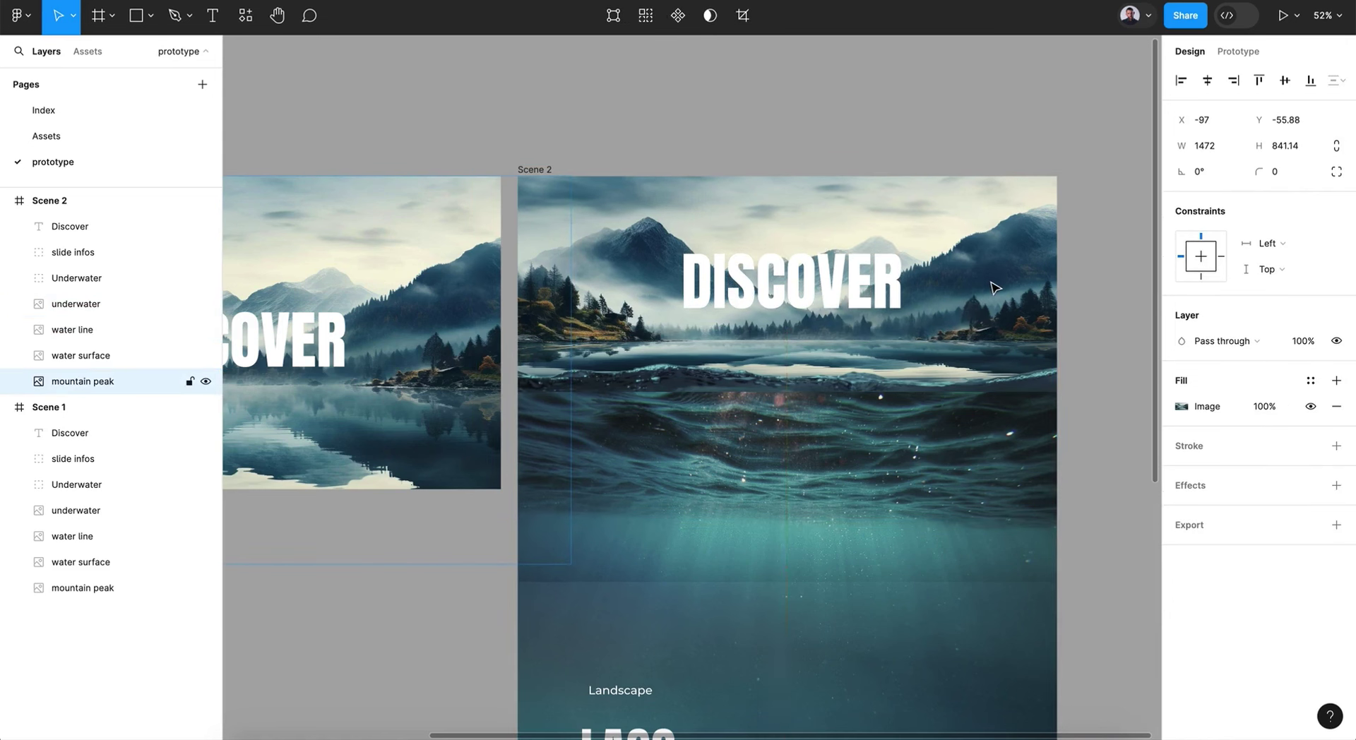
key(shift+Up)
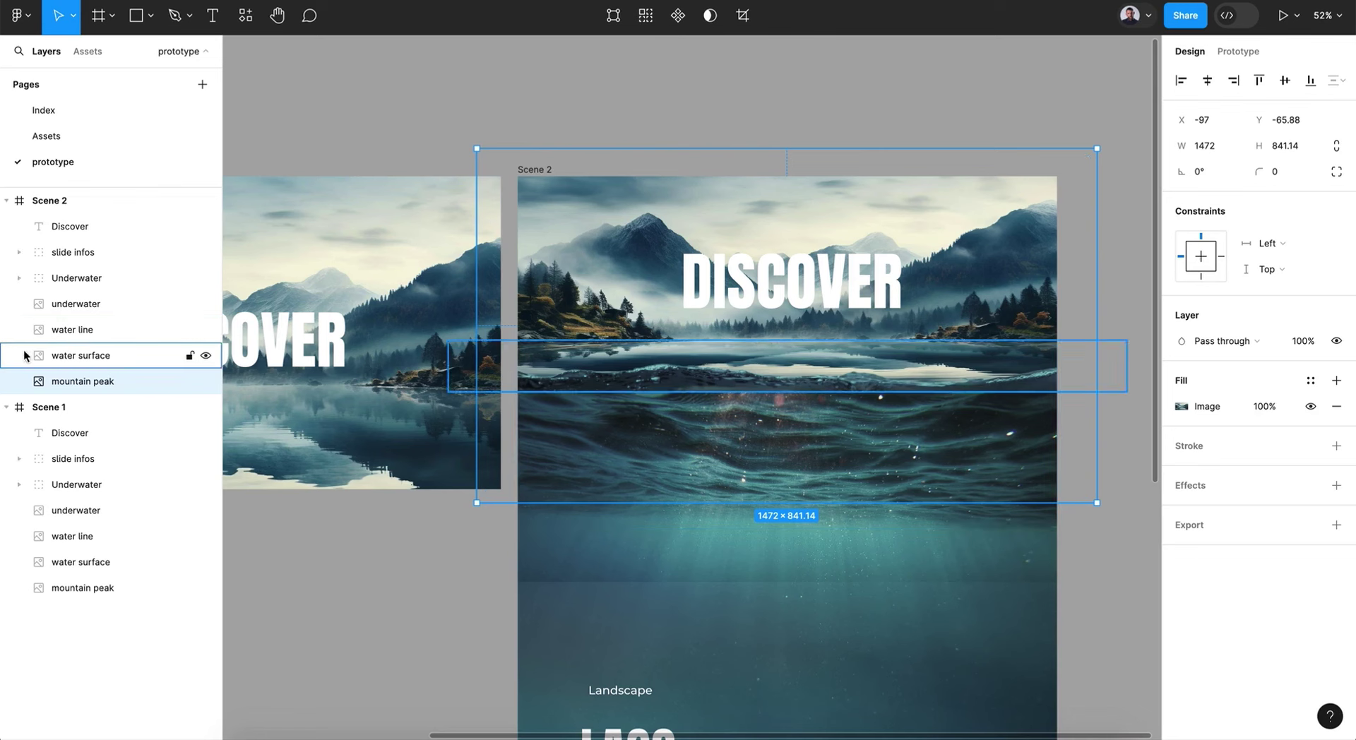
click(95, 355)
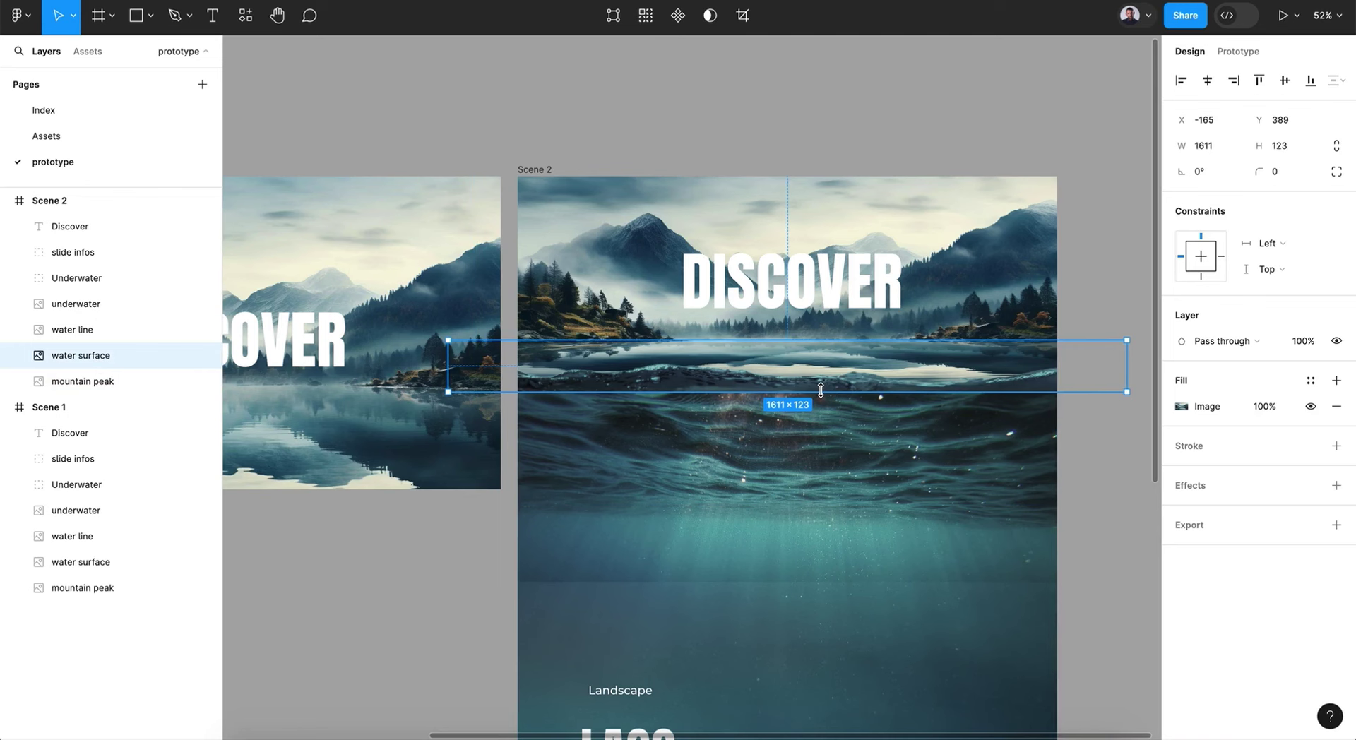
drag(821, 388, 821, 377)
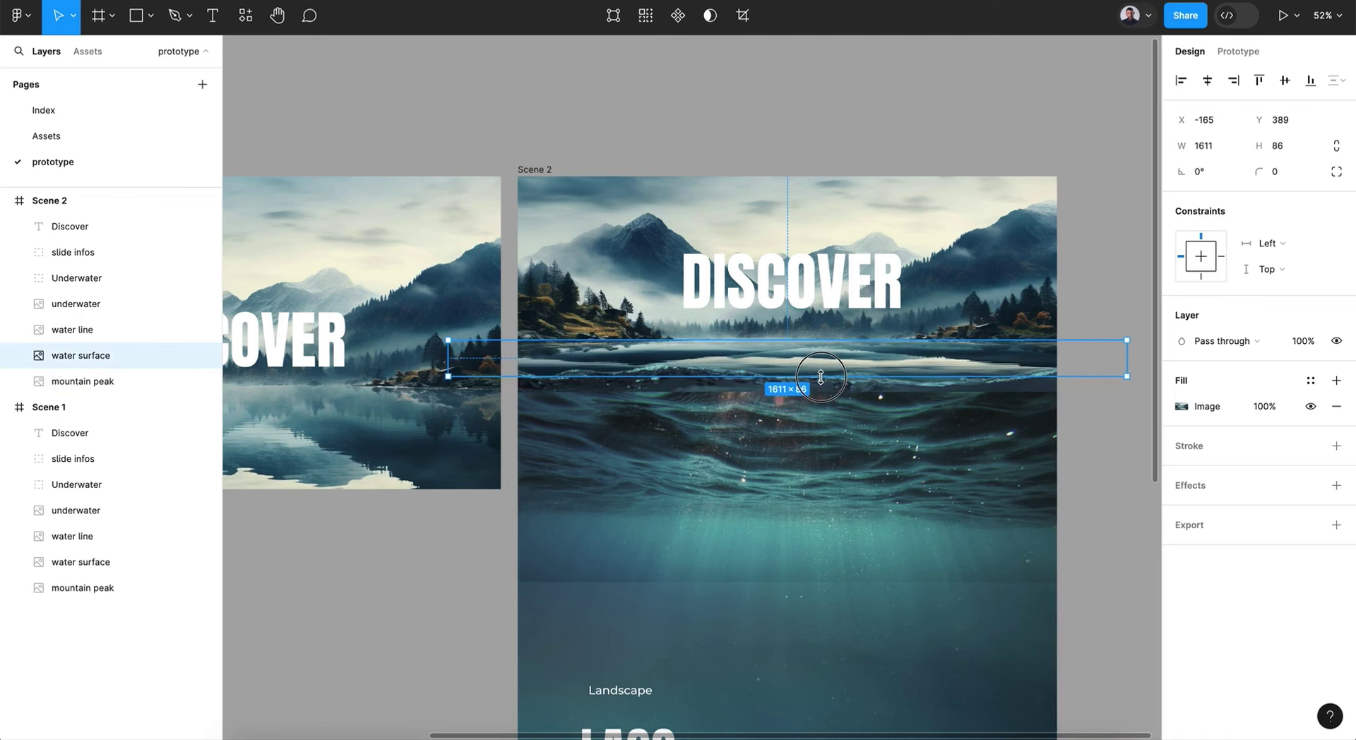
- Raise Scene 2's underwater, water line and water surface layers together until the water surface layer is at Y -23
click(733, 444)
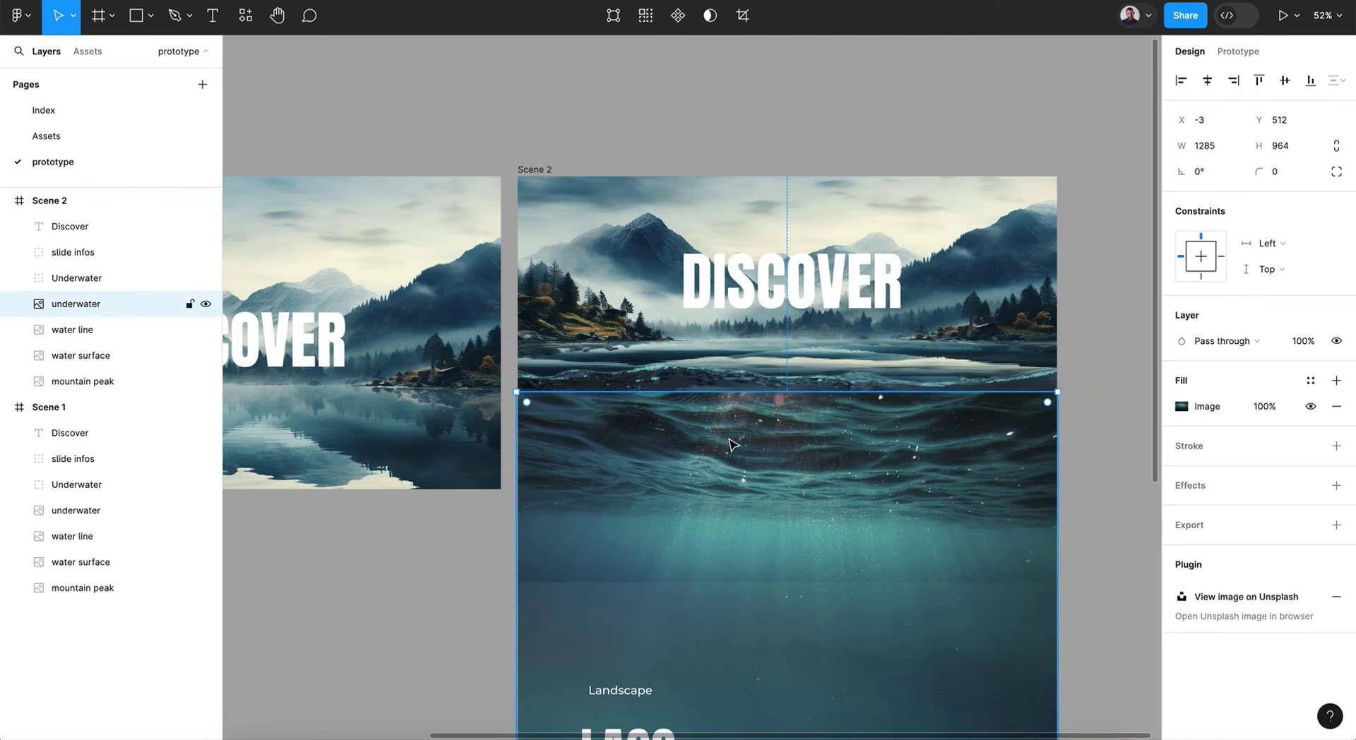
shift+click(106, 330)
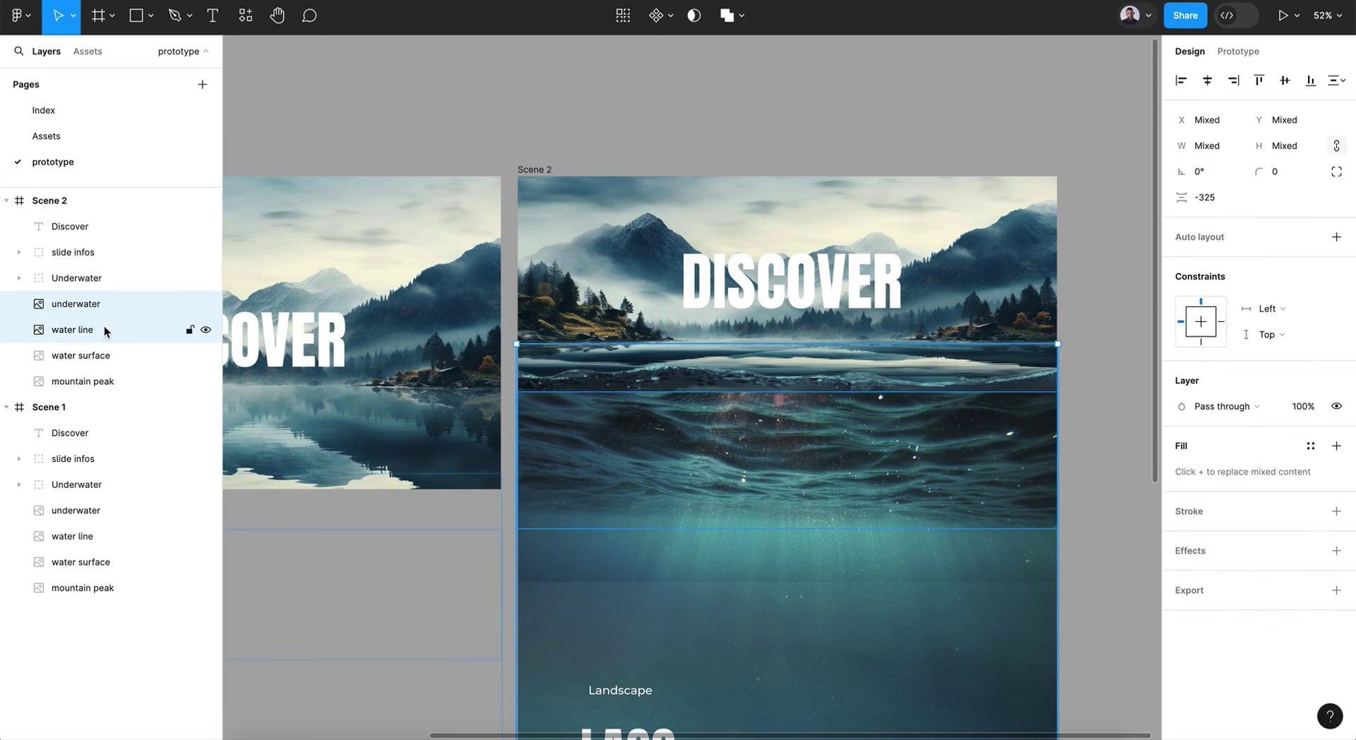
shift+click(107, 356)
click(108, 357)
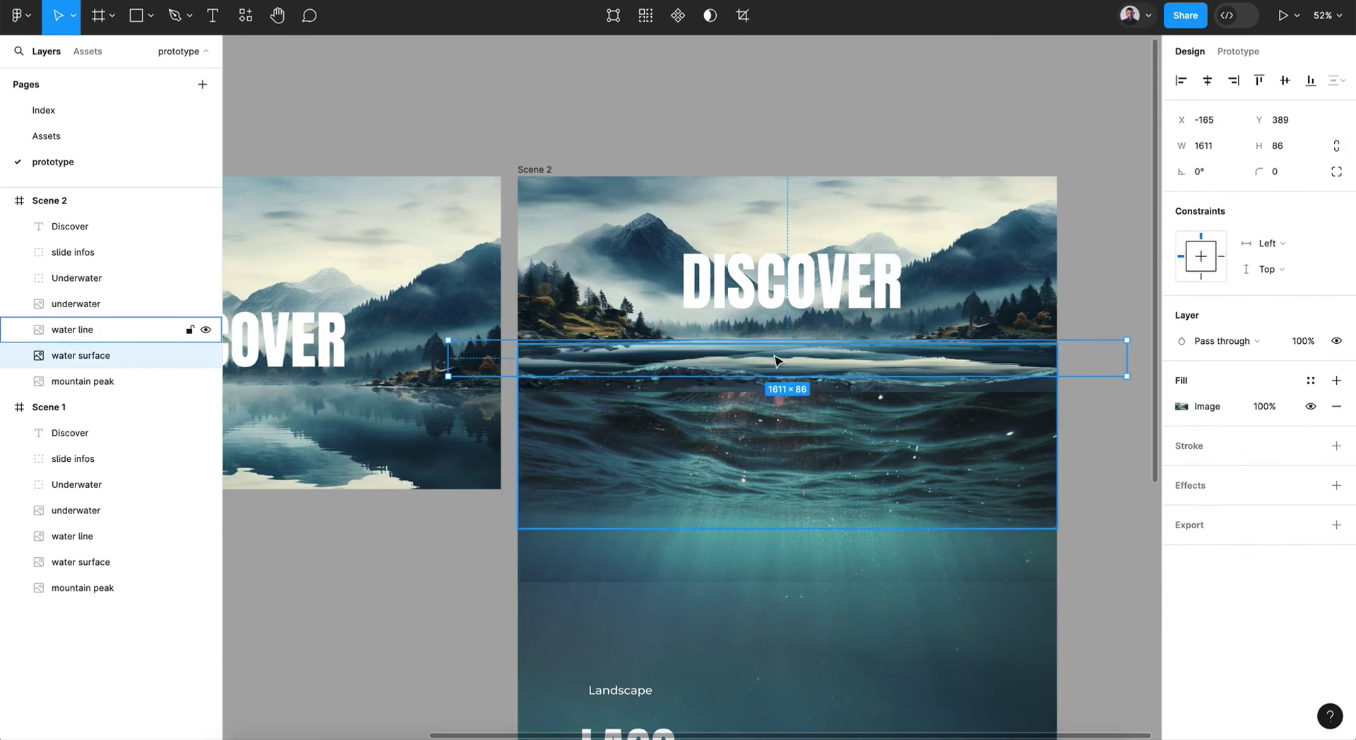
shift+click(87, 335)
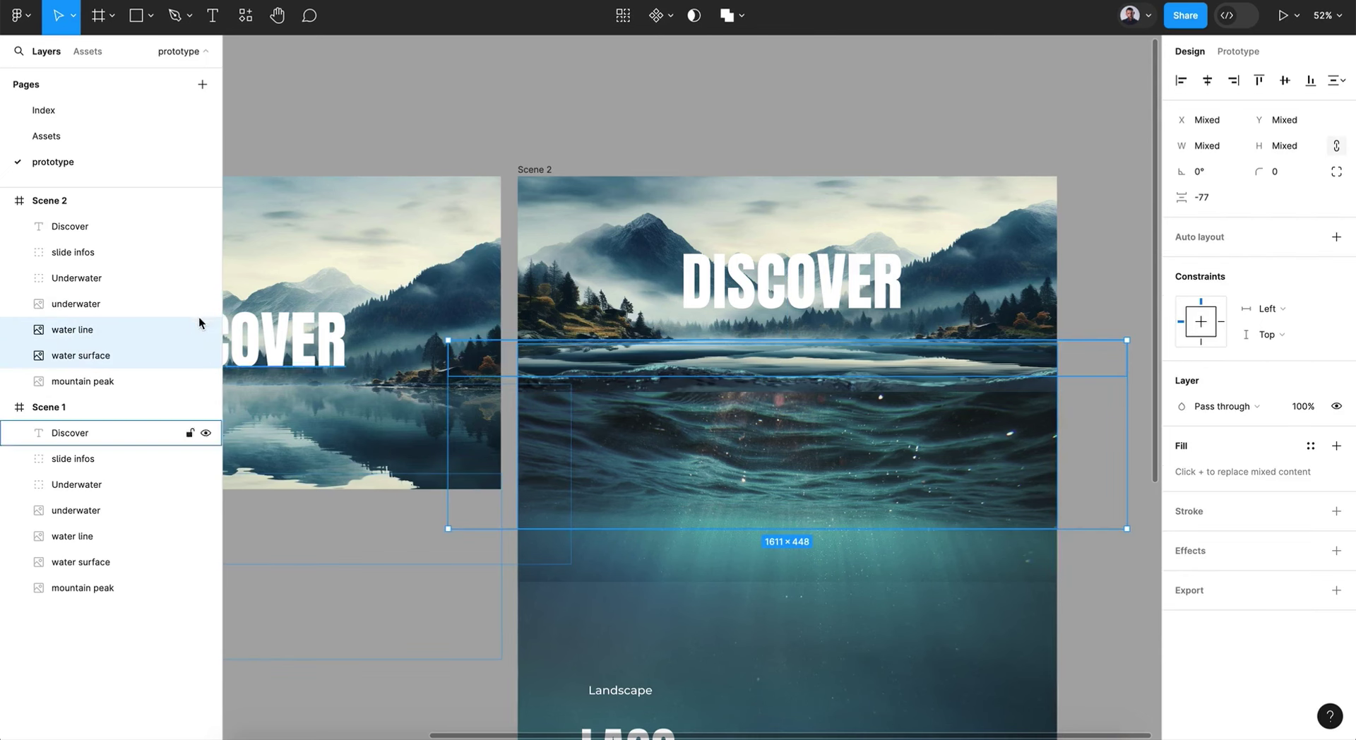
shift+click(85, 303)
drag(822, 456, 834, 284)
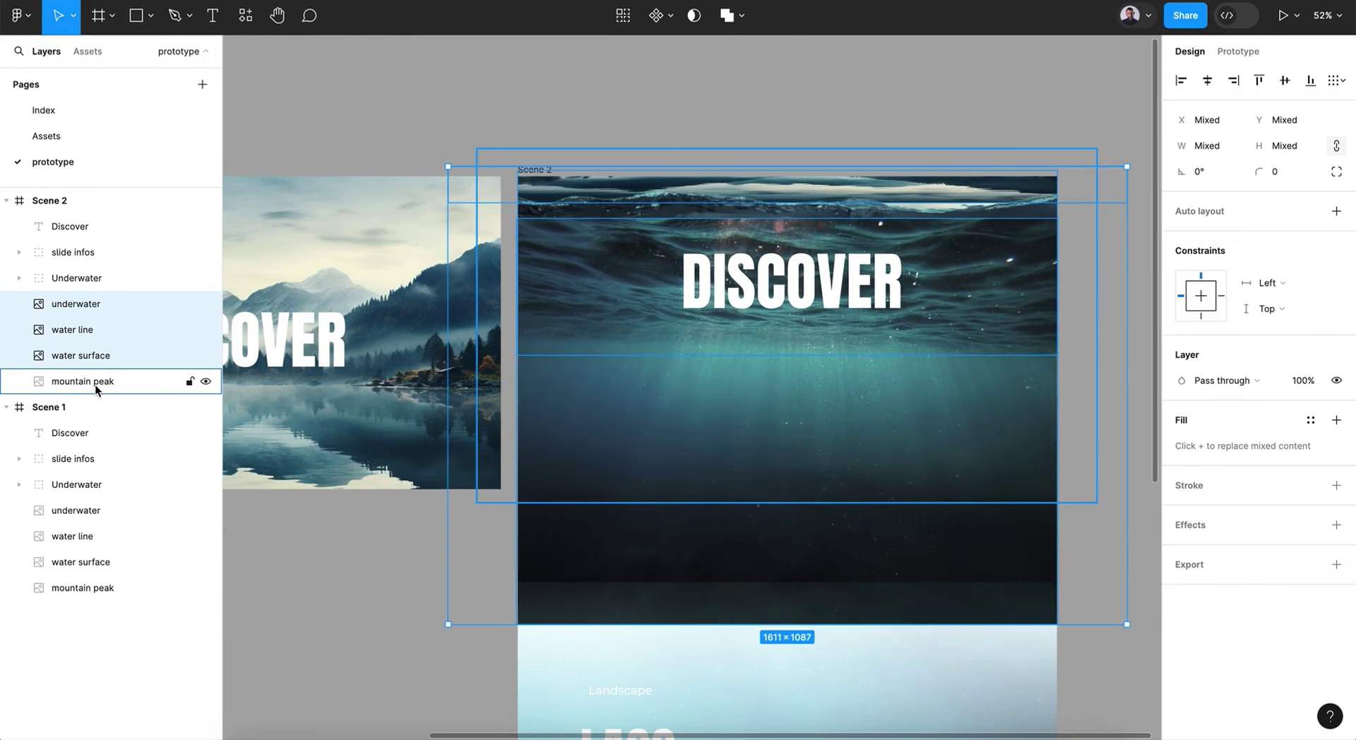
- Reorder Scene 2's Discover text in the layer stack so it sits between the water line and water surface layers
click(826, 296)
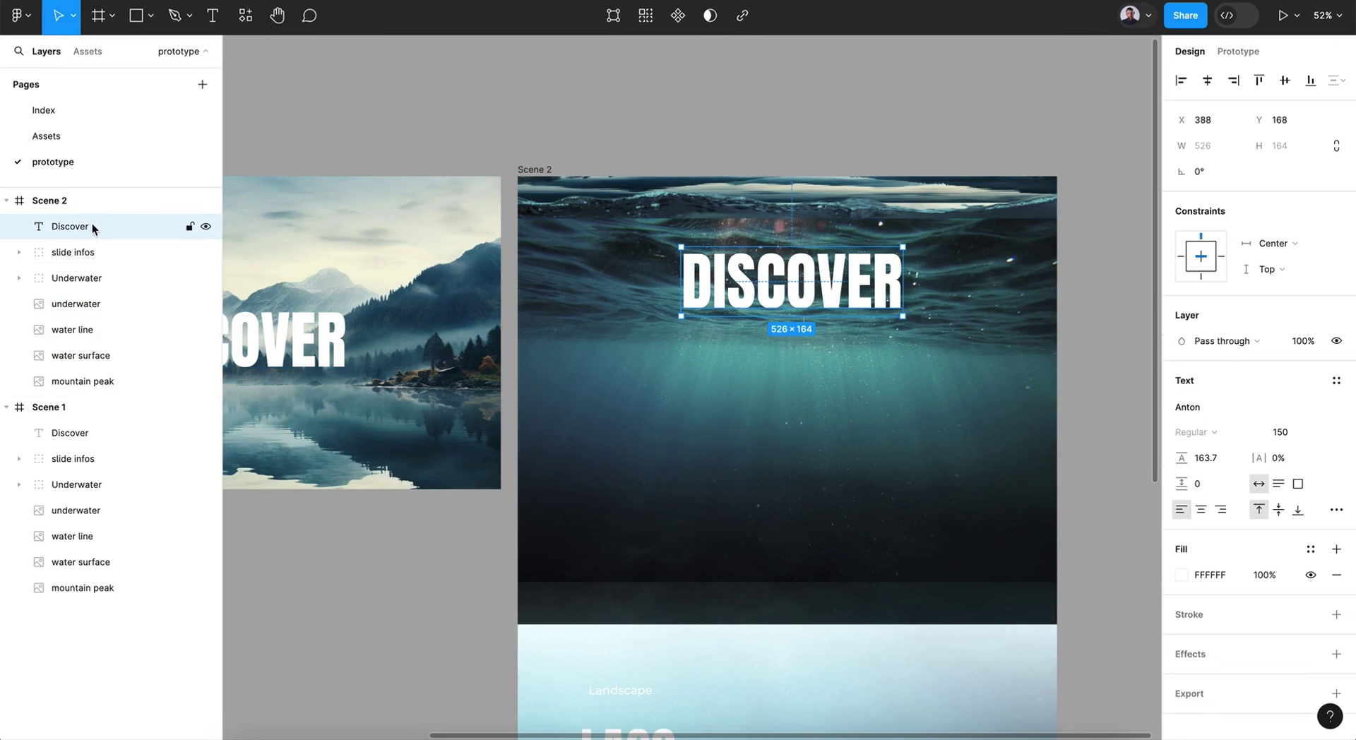
mouse_move(97, 228)
mouse_down()
mouse_move(99, 290)
mouse_move(99, 224)
mouse_up()
drag(93, 227, 99, 358)
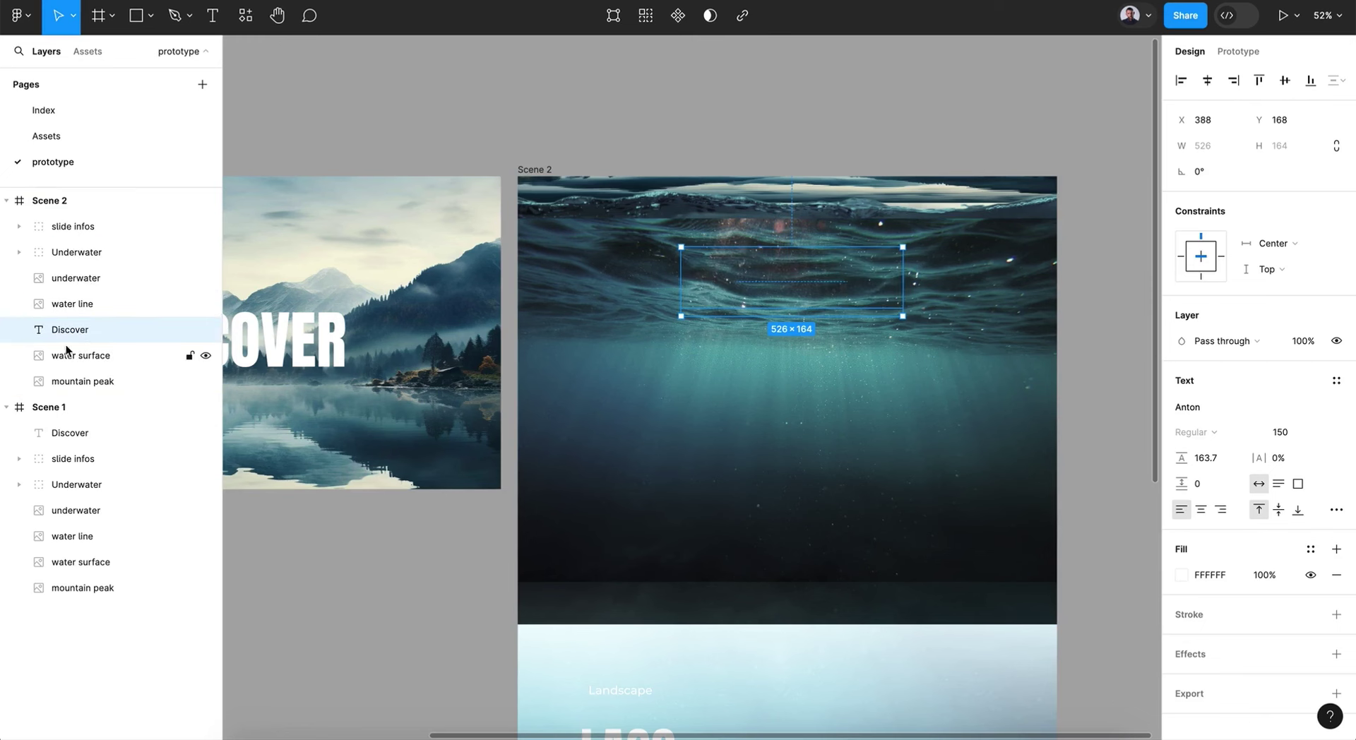
click(70, 332)
click(74, 354)
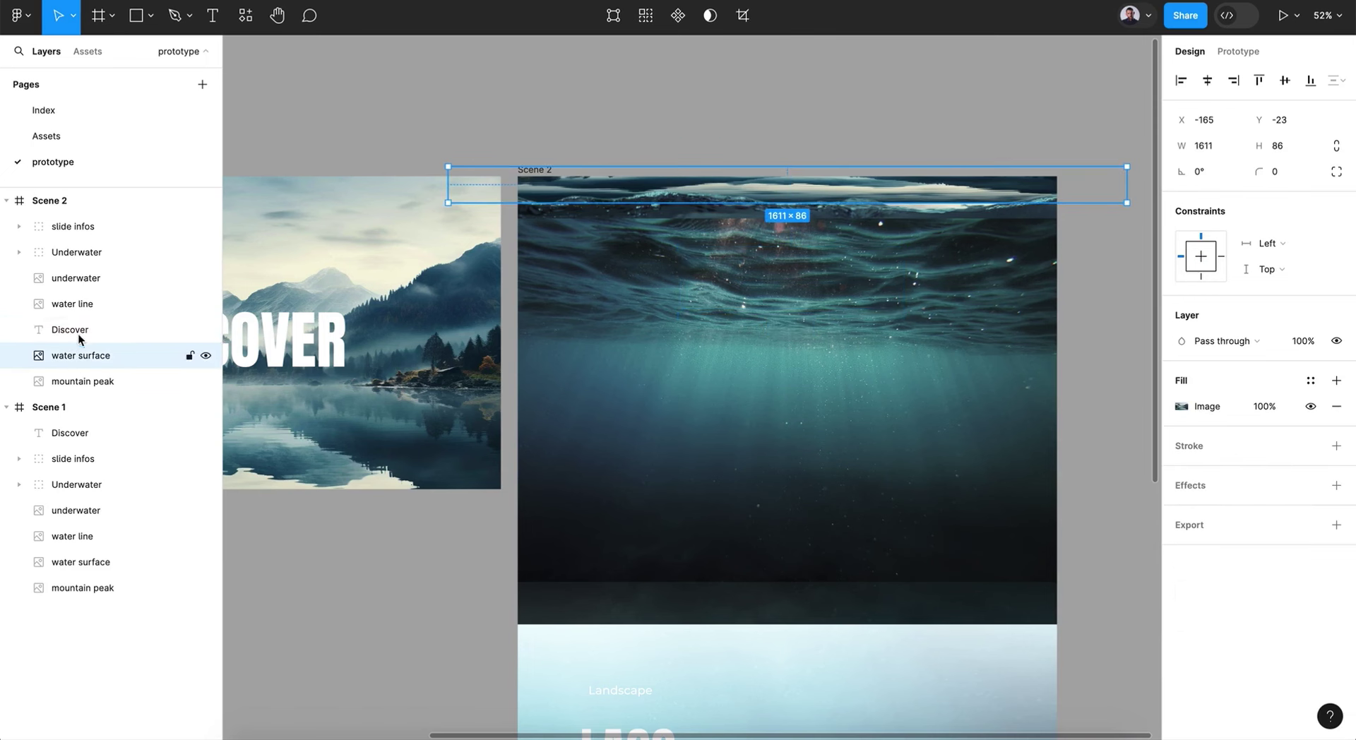
click(79, 332)
click(77, 381)
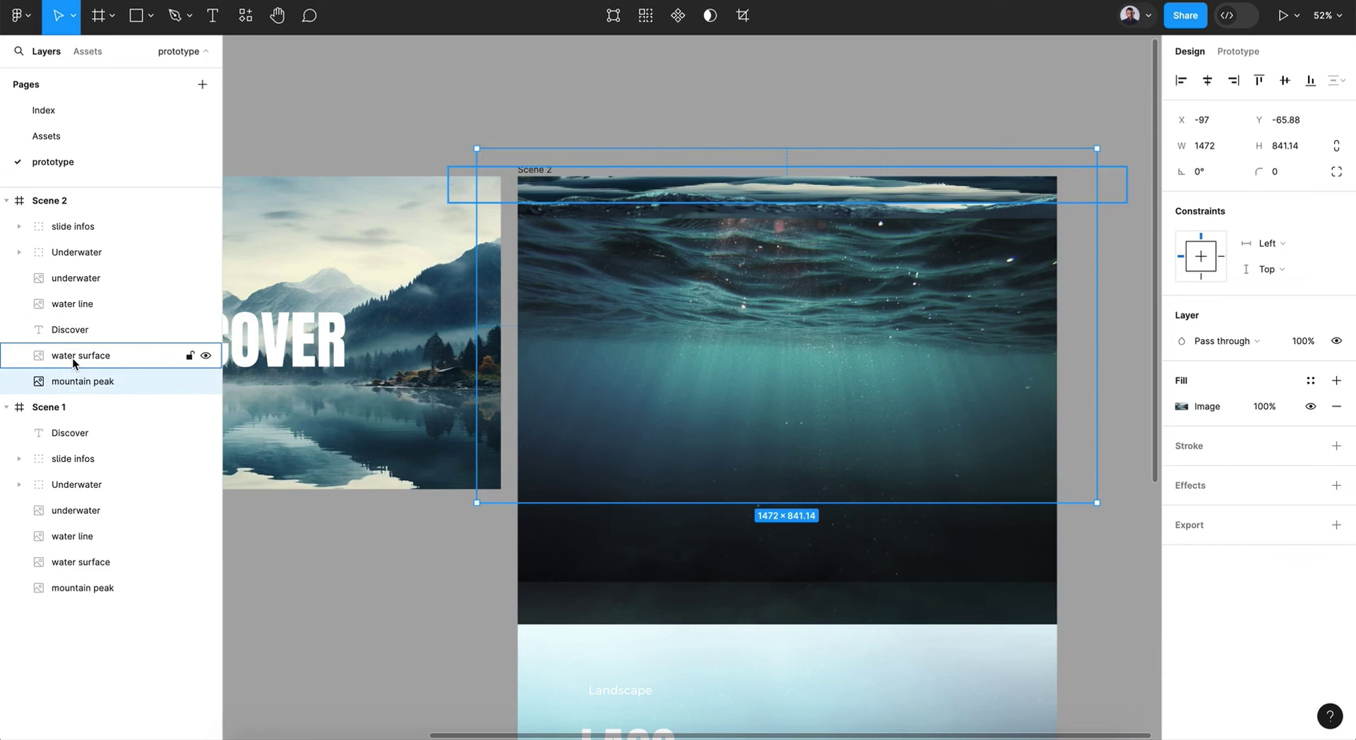
click(74, 357)
click(69, 333)
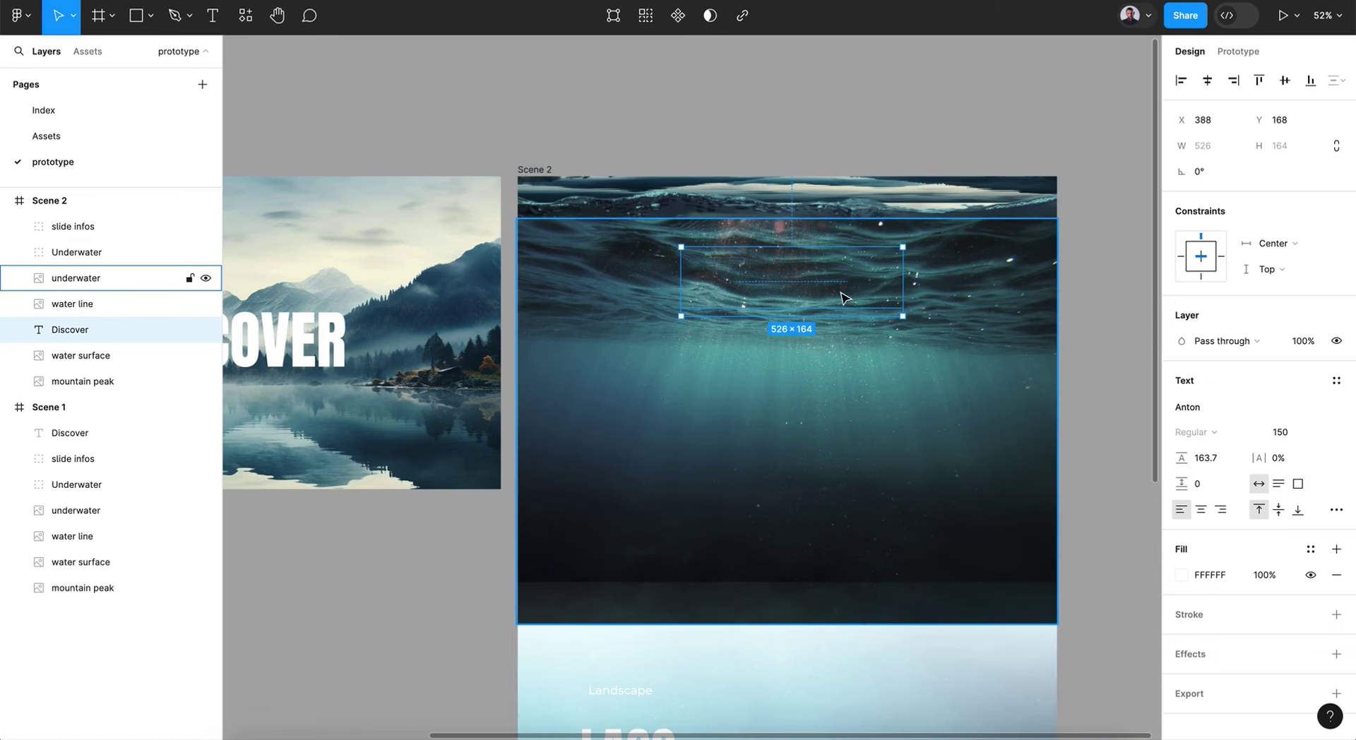
- Raise the Underwater group with the diver in Scene 2 to Y 225 so it overlaps the underwater image
click(1075, 402)
scroll(1075, 402, down, 5)
click(811, 640)
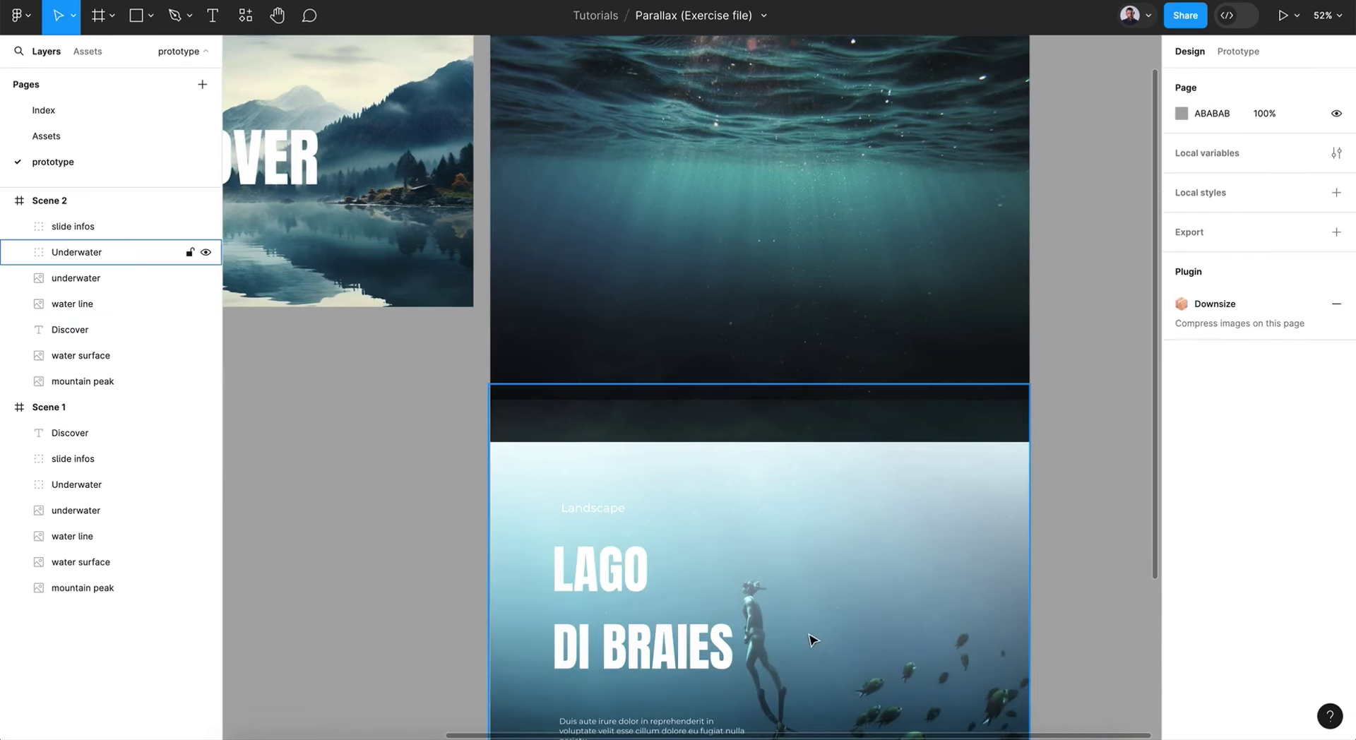
drag(811, 640, 812, 426)
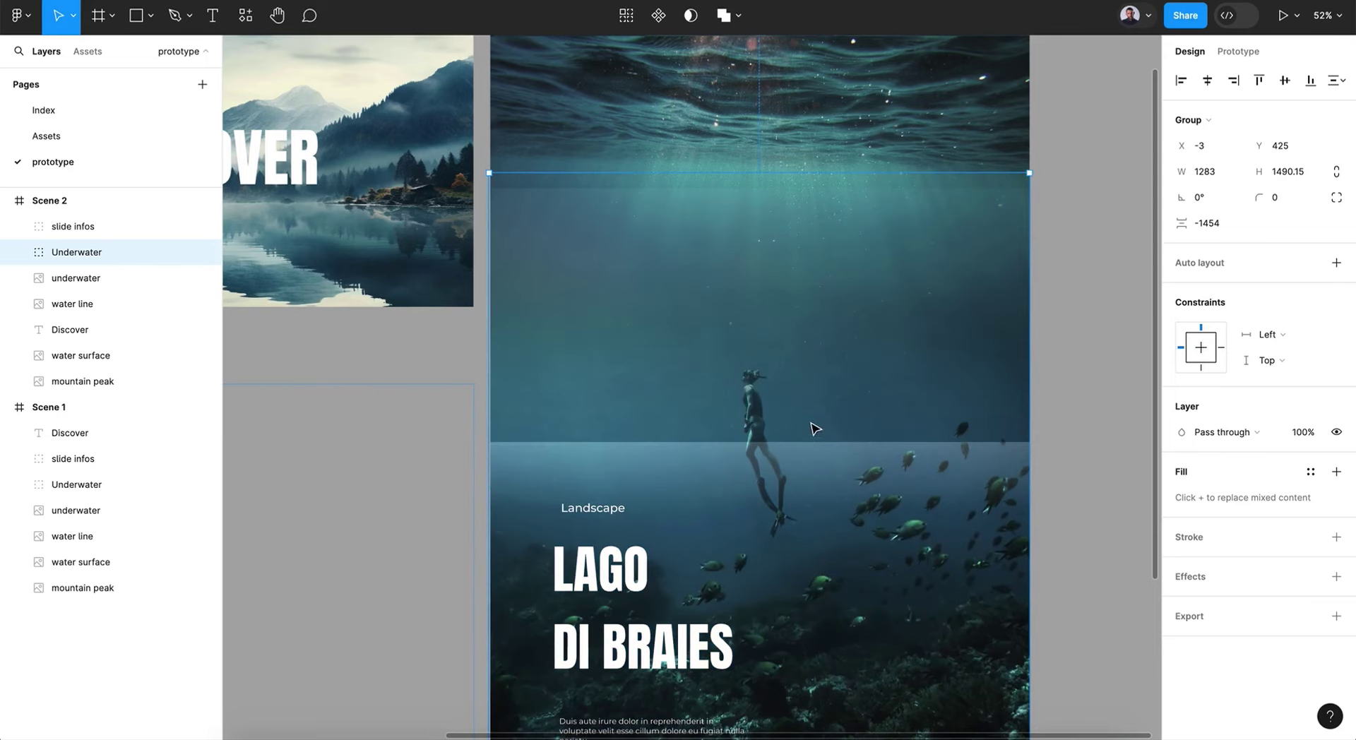
drag(822, 542, 824, 454)
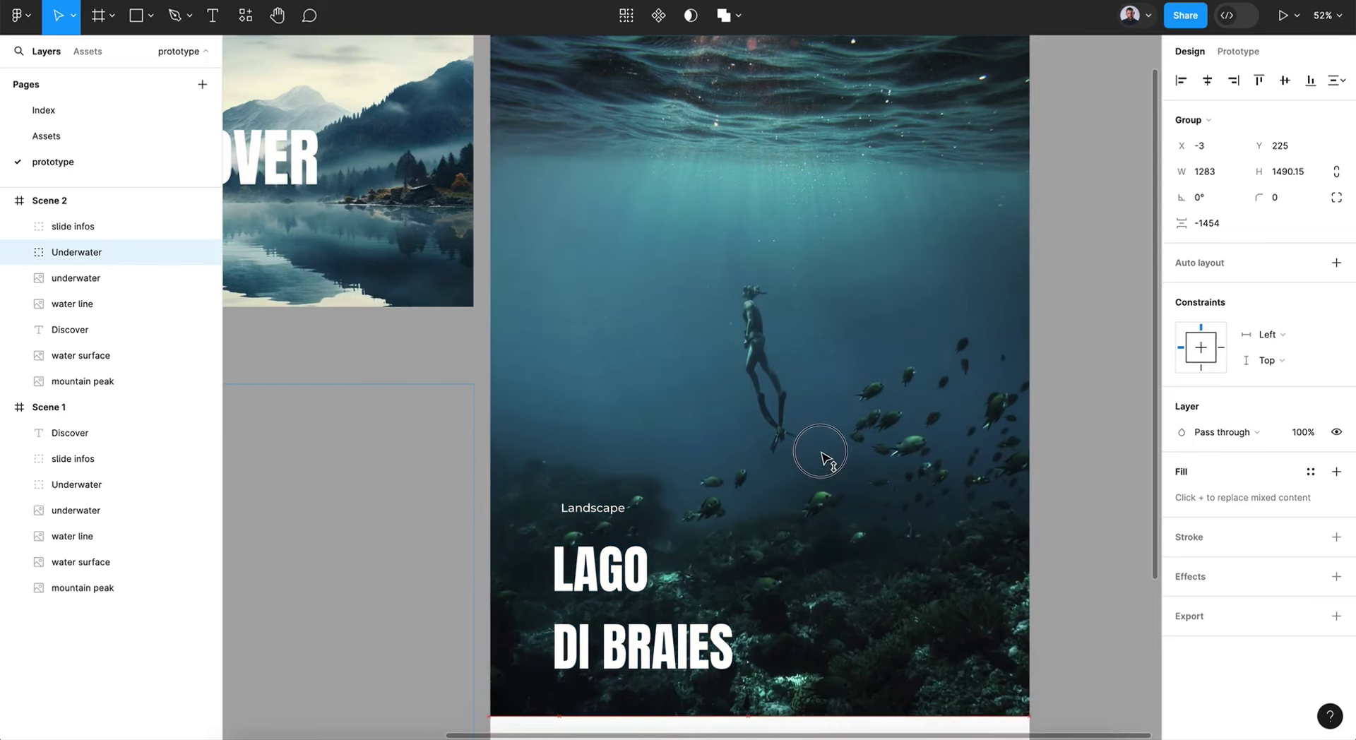
- Raise the slide infos group over the diver scene and move its DI BRAIES title line up to Y 804.01
click(700, 521)
drag(628, 556, 631, 300)
double_click(631, 300)
click(638, 389)
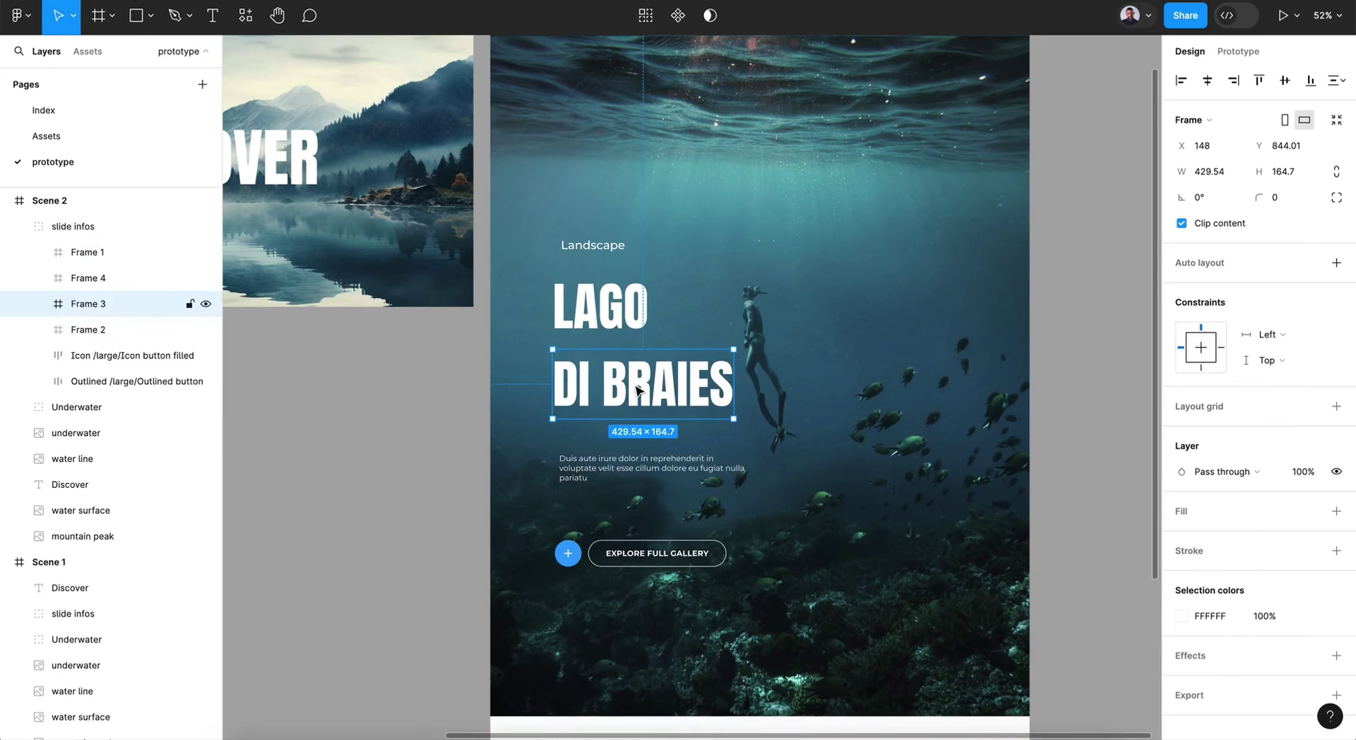
drag(638, 390, 638, 372)
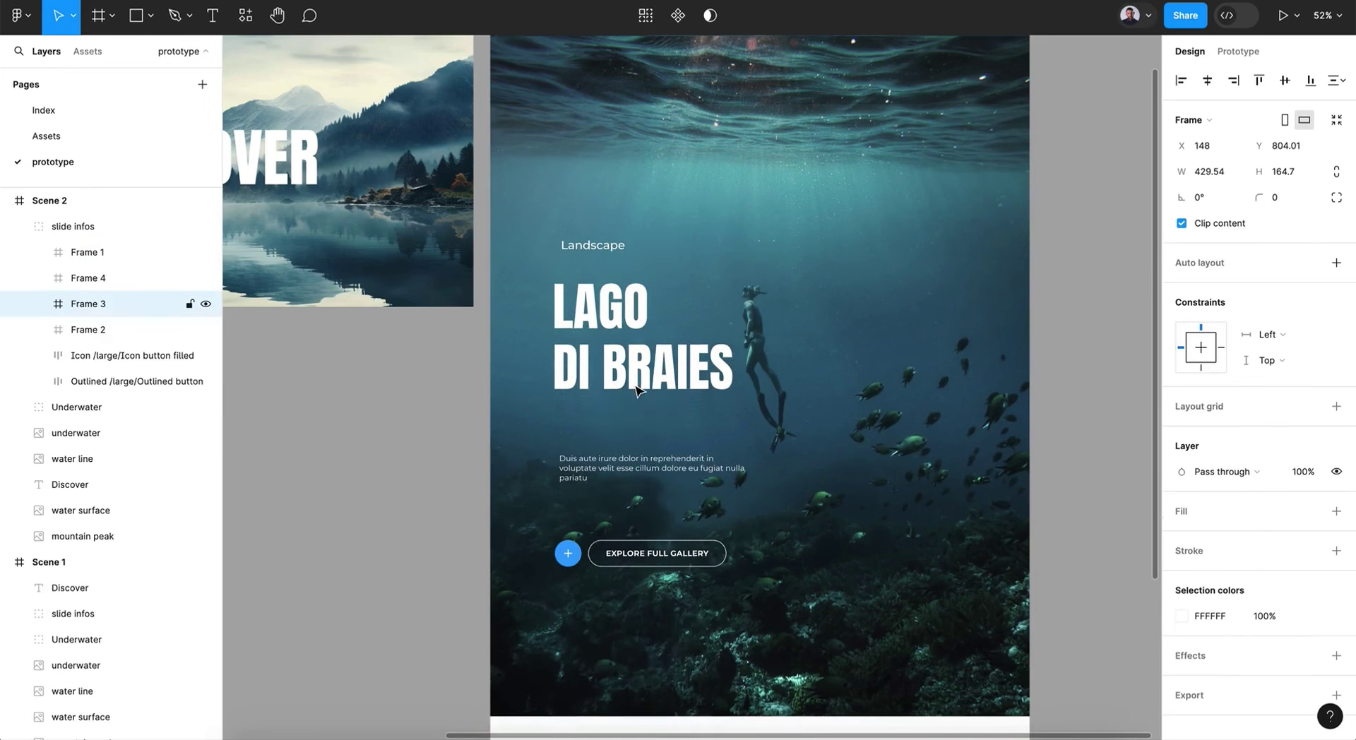
- Move the Landscape label down to Y 619 and left to X 147.76, aligning it with the LAGO title
click(592, 251)
key(shift+Down)
key(shift+Down)
key(shift+Down)
key(shift+Down)
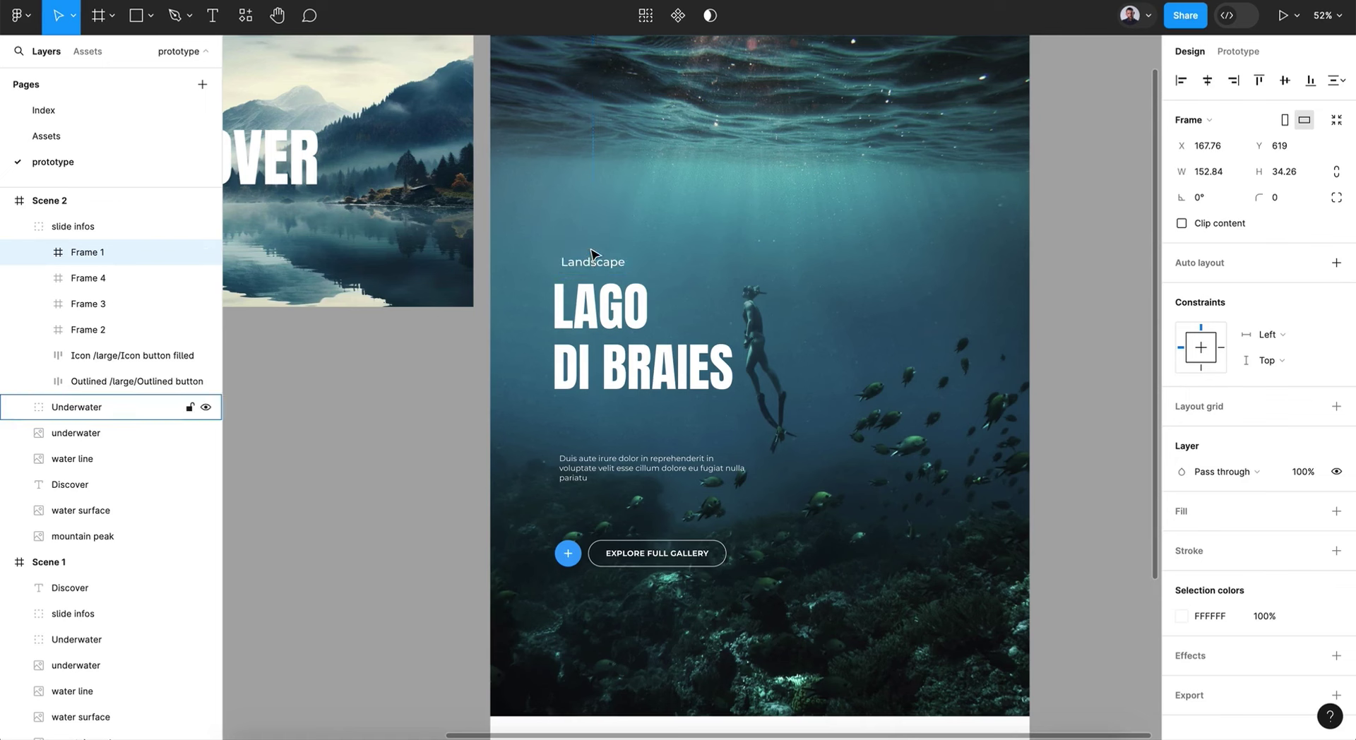
key(shift+Left)
key(shift+Left)
- Move the description paragraph up to just below the DI BRAIES title and shift it slightly left
click(634, 470)
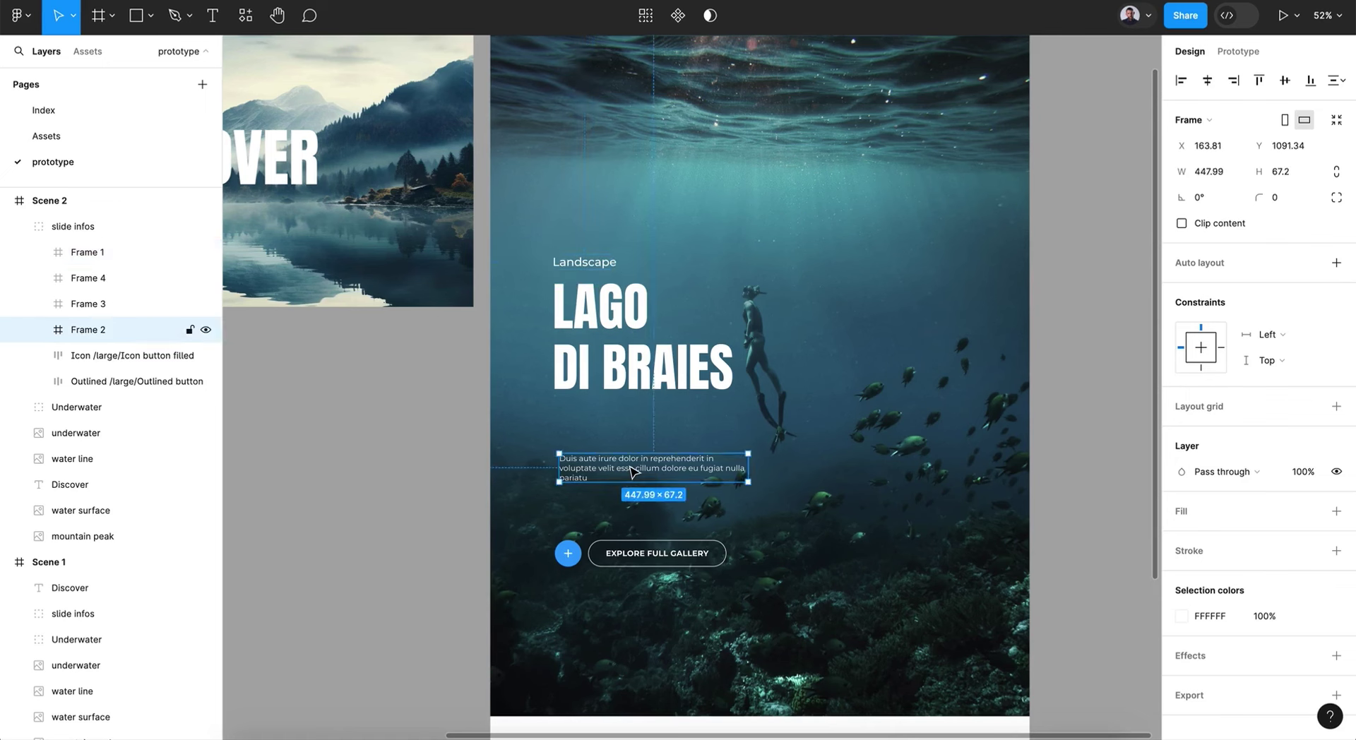
key(shift+Up)
key(shift+Up)
key(shift+Up)
key(shift+Up)
key(shift+Up)
key(shift+Up)
key(shift+Up)
key(shift+Up)
key(shift+Up)
key(shift+Up)
key(shift+Up)
key(shift+Up)
key(shift+Left)
- Raise the round plus button and the EXPLORE FULL GALLERY button together to Y 1116.75, beneath the paragraph
click(640, 558)
shift+click(570, 558)
key(shift+Up)
key(shift+Up)
key(shift+Up)
key(shift+Up)
key(shift+Up)
key(shift+Up)
key(shift+Up)
key(shift+Up)
key(shift+Up)
key(shift+Up)
key(shift+Up)
key(shift+Up)
key(shift+Up)
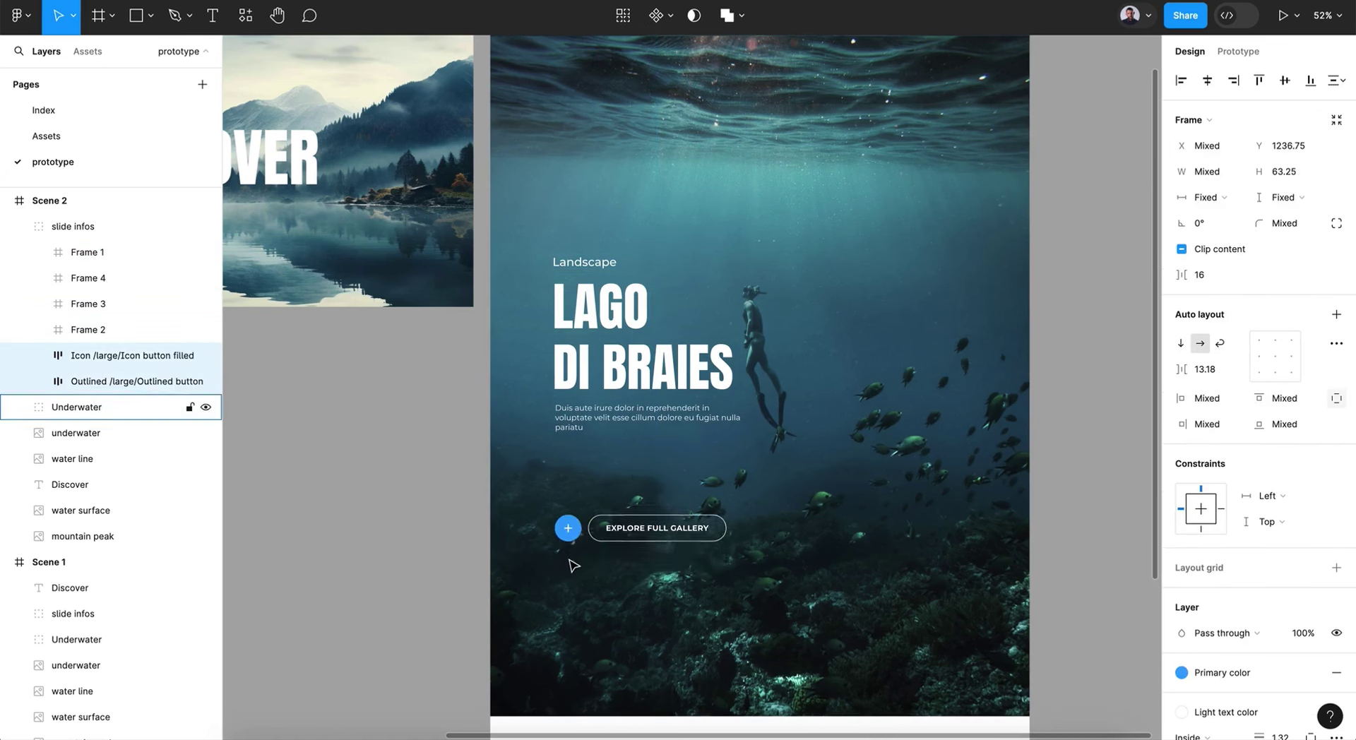
key(shift+Up)
key(shift+Up)
key(shift+Up)
key(shift+Up)
key(shift+Up)
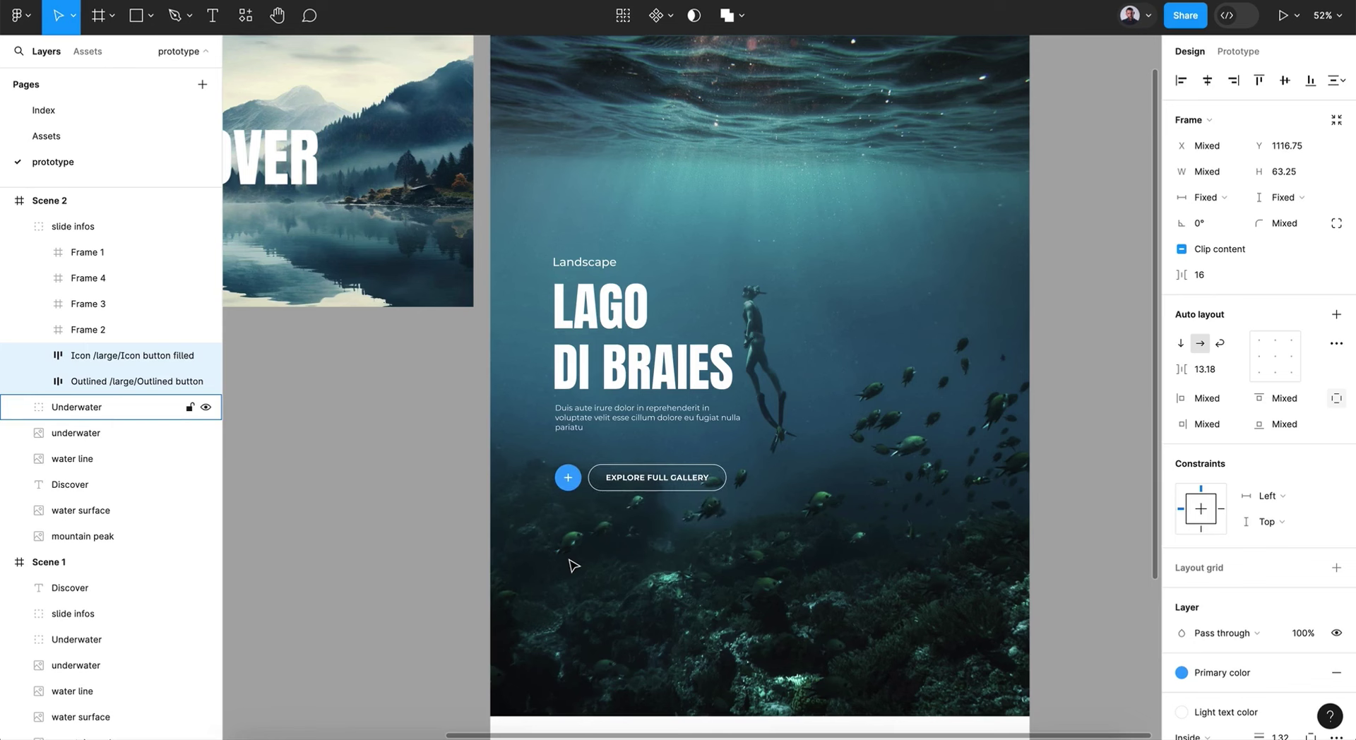
- Raise the whole slide infos group in Scene 2 to Y 332
scroll(574, 565, up, 5)
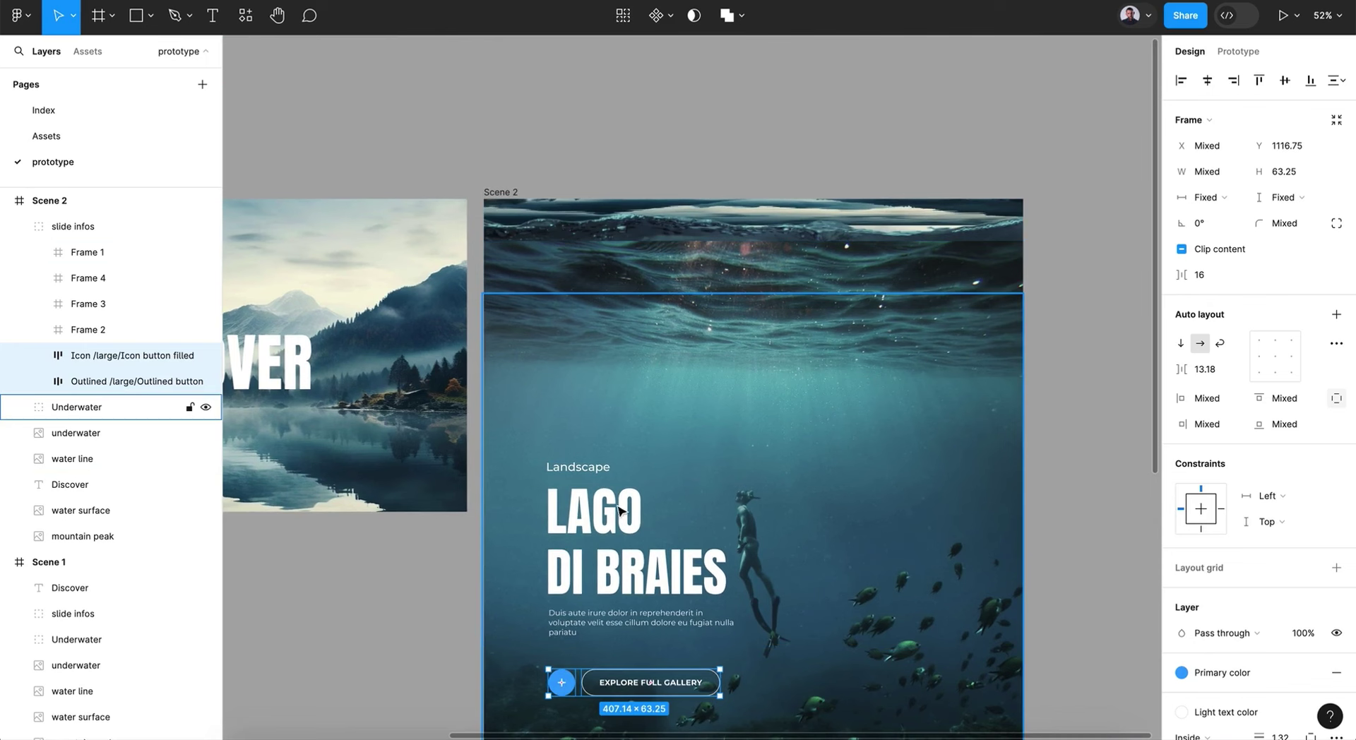
click(106, 278)
click(106, 252)
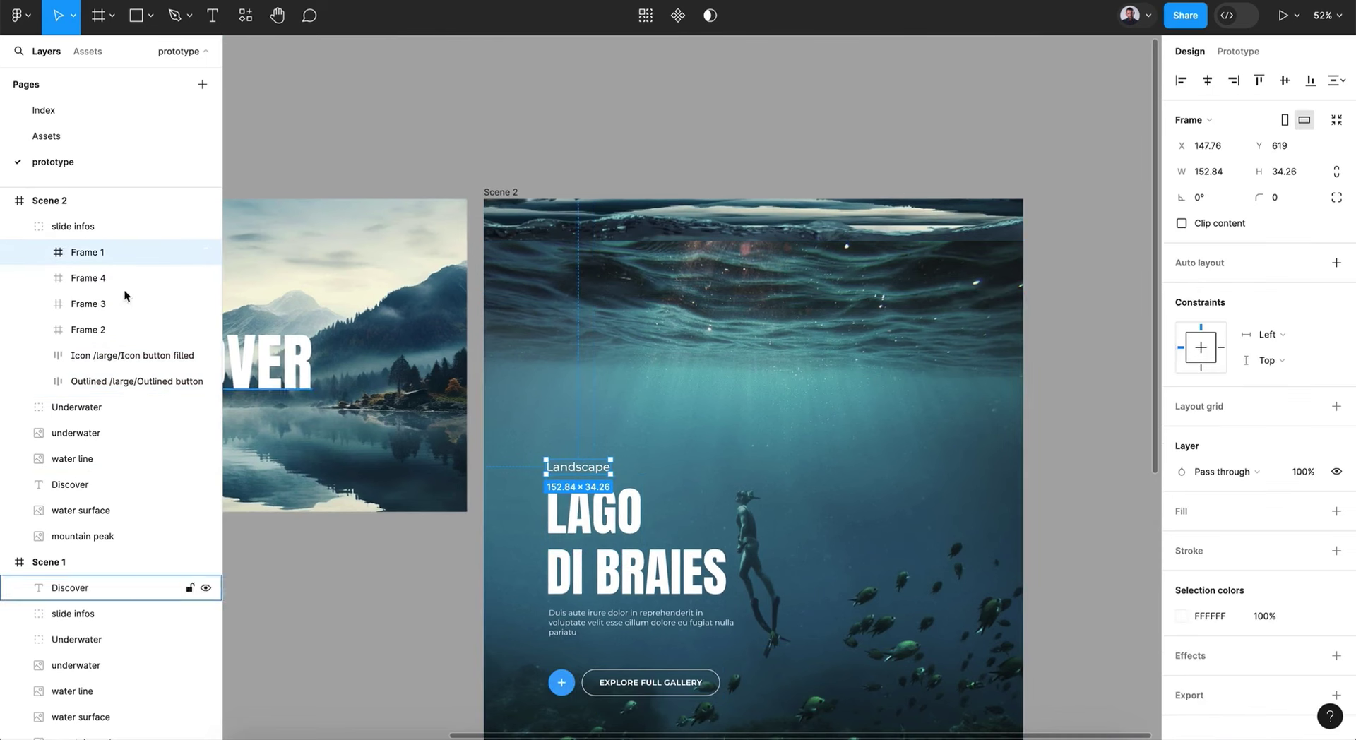
click(47, 228)
drag(578, 542, 574, 421)
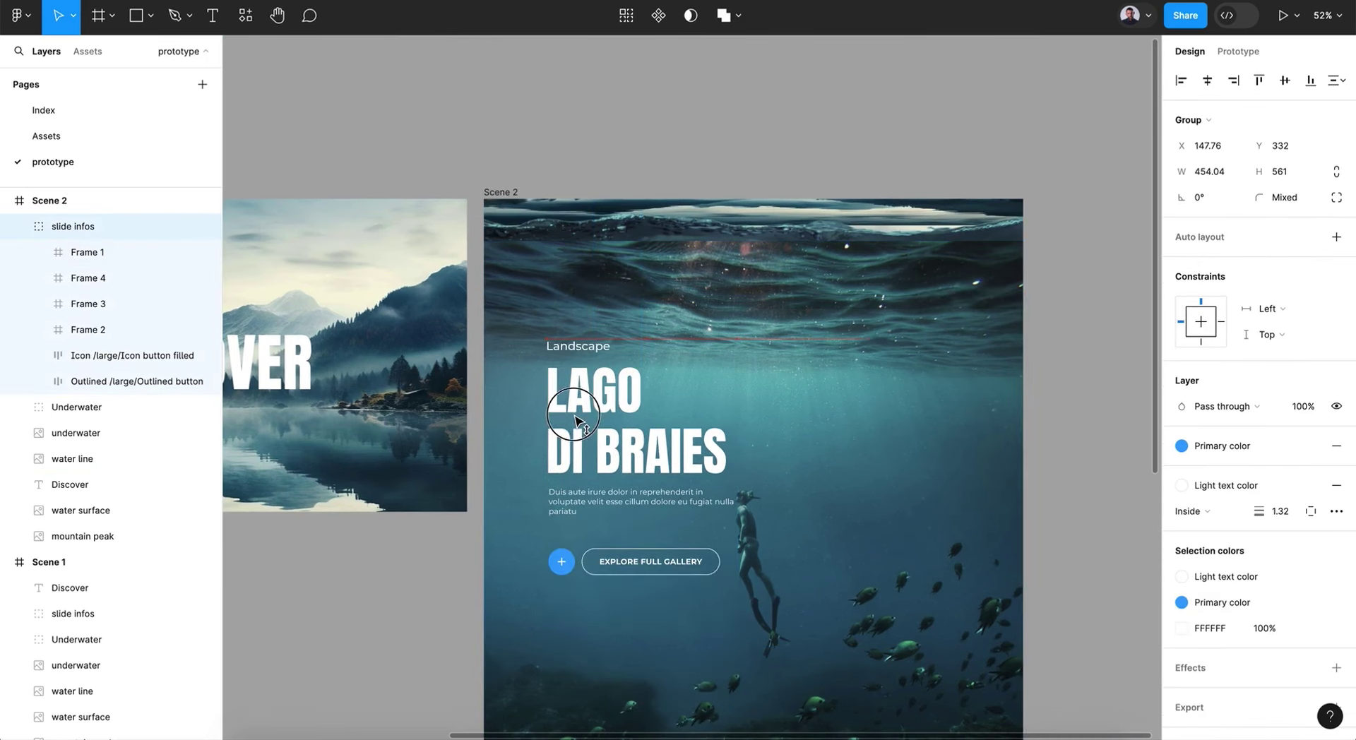
- Raise Scene 2's layers from the Underwater group through mountain peak together until the Underwater group is at Y -12.12
click(141, 407)
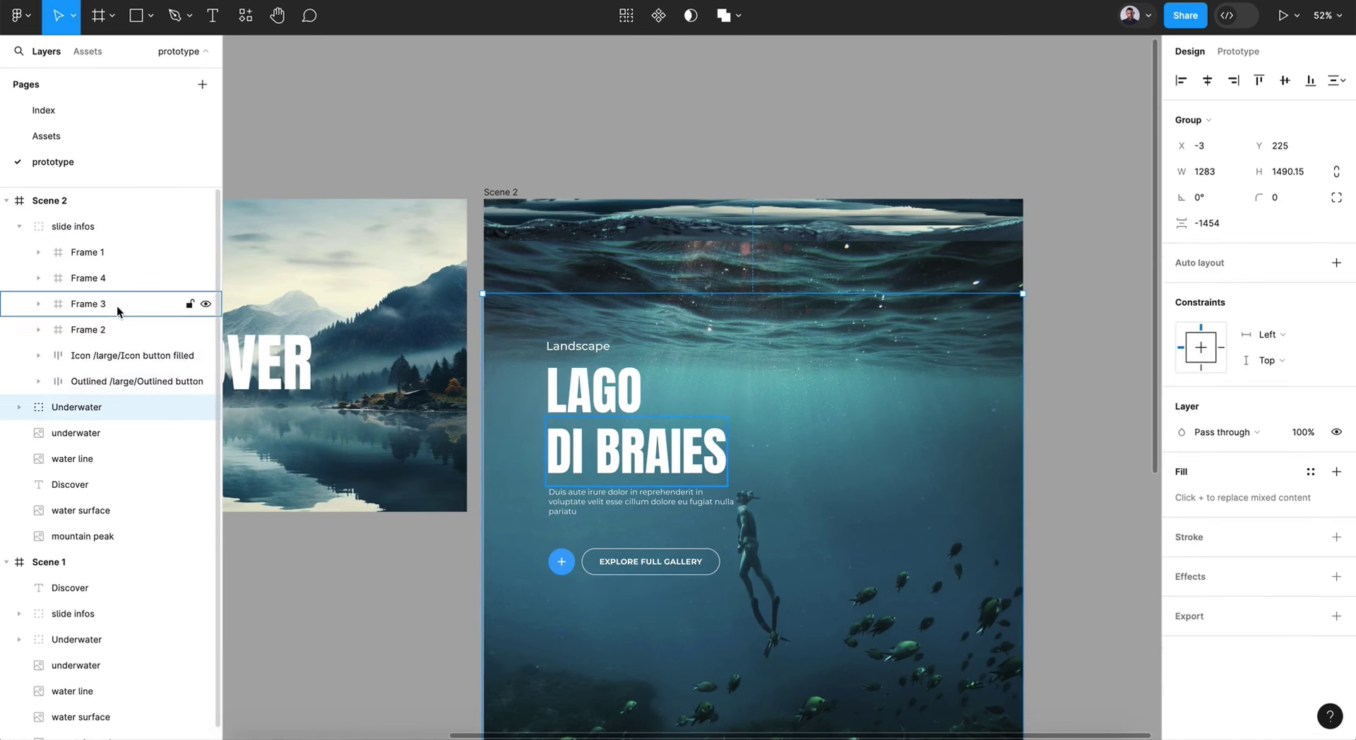
click(19, 226)
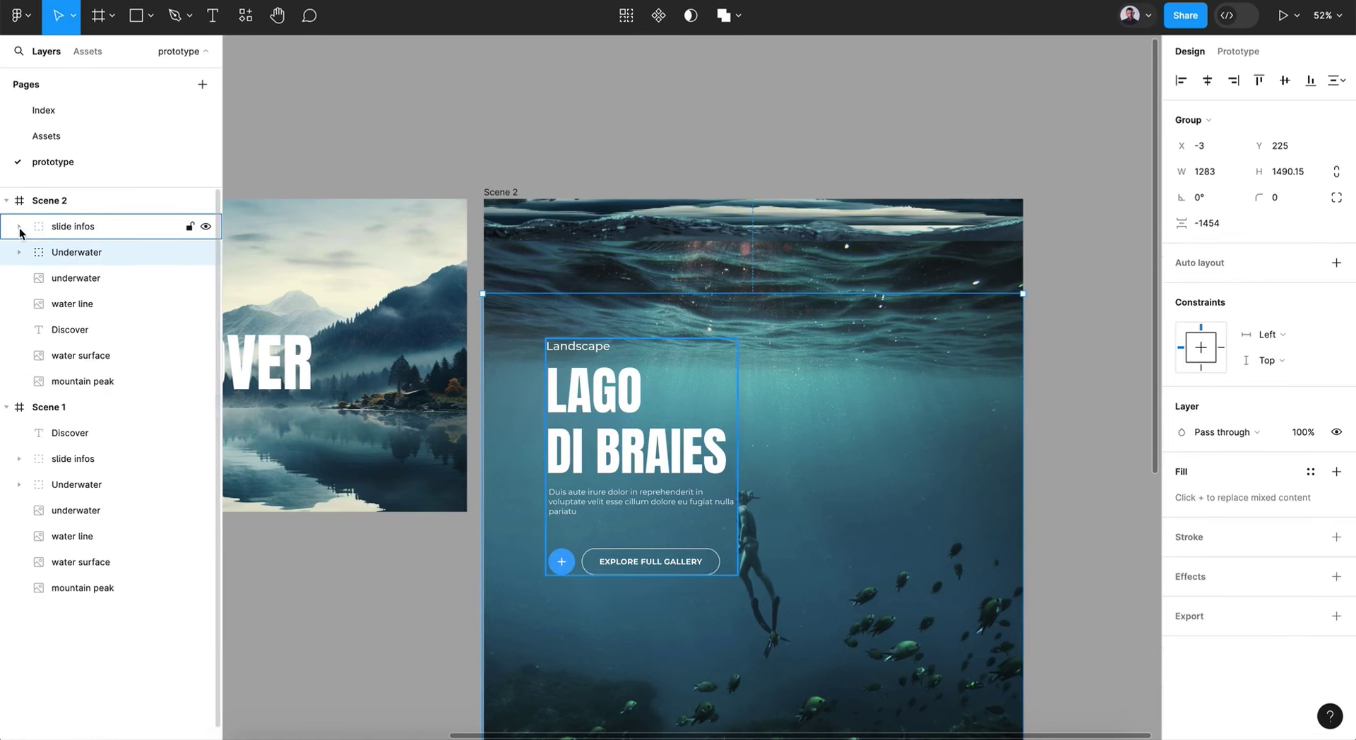
shift+click(92, 381)
drag(896, 497, 882, 398)
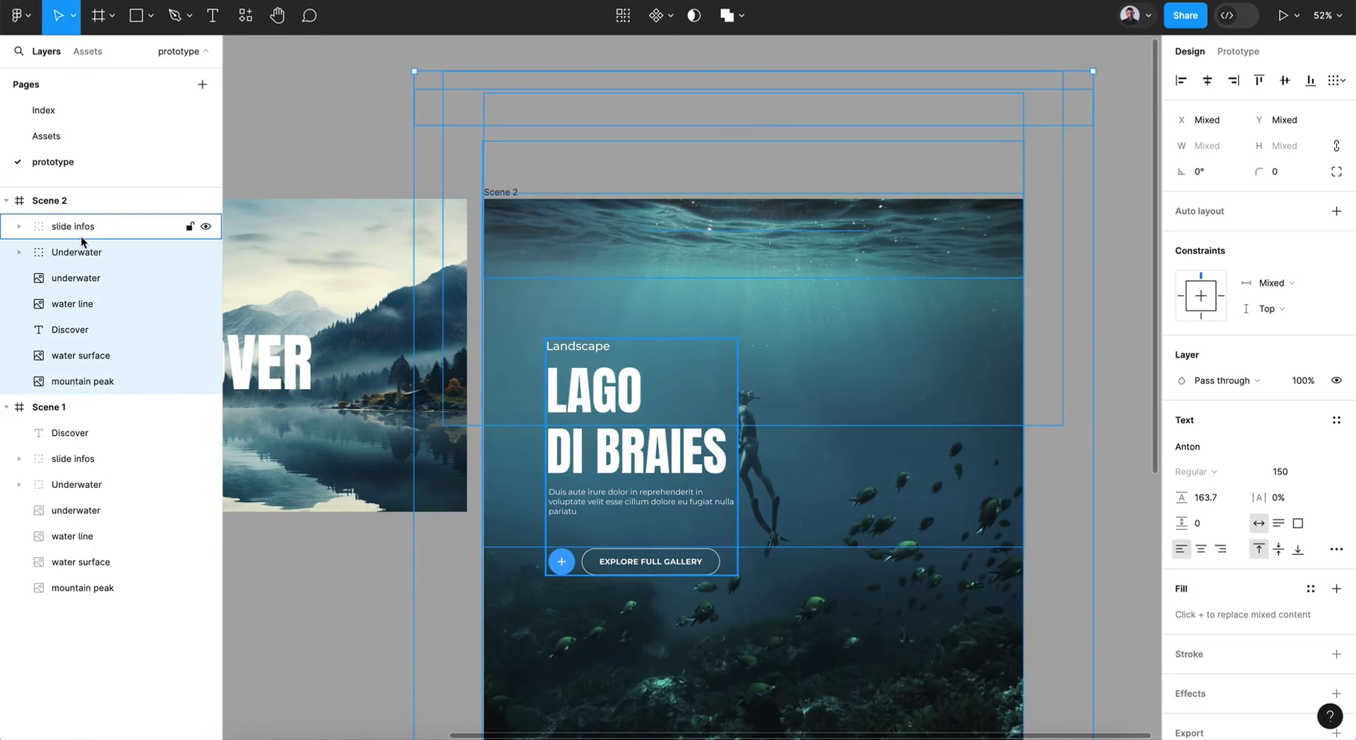
mouse_move(909, 578)
mouse_down()
mouse_move(915, 526)
mouse_move(914, 583)
mouse_up()
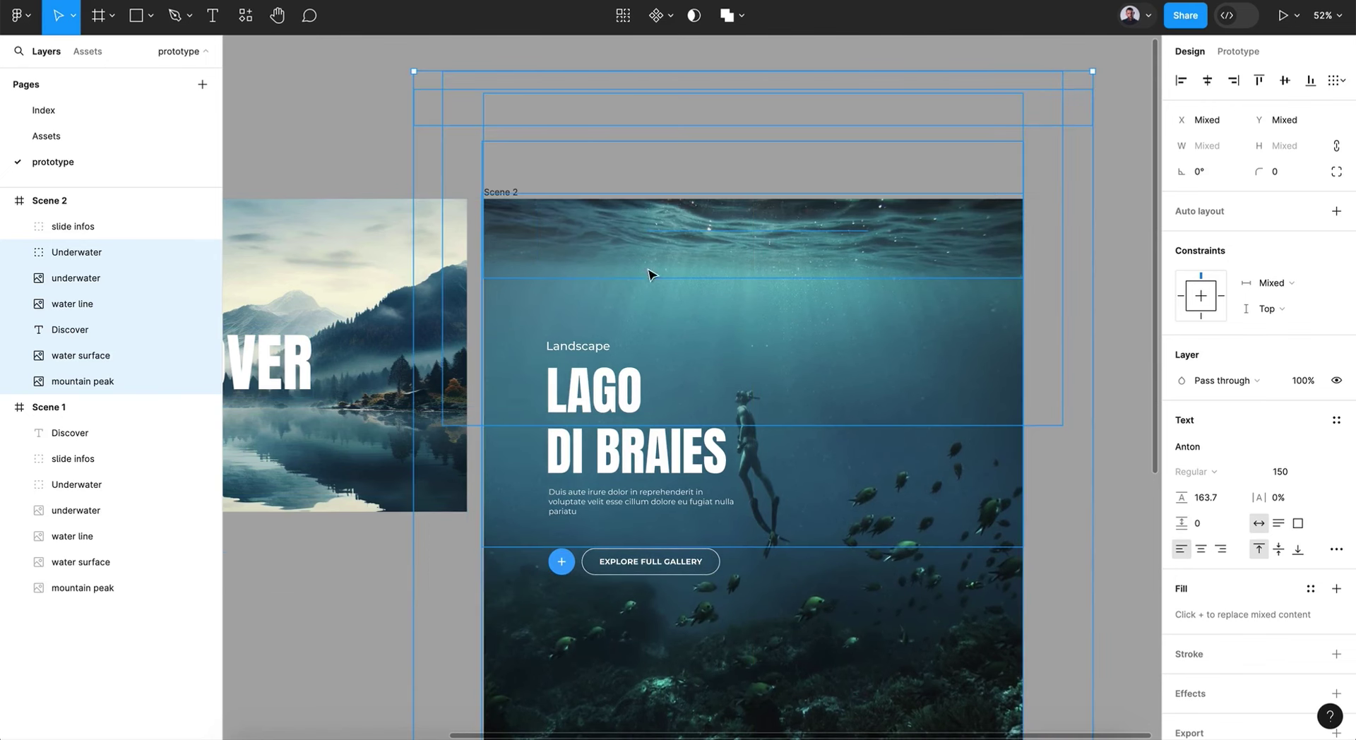
- Raise only the Underwater group of Scene 2 further, leaving the underwater image in place
click(86, 303)
click(85, 280)
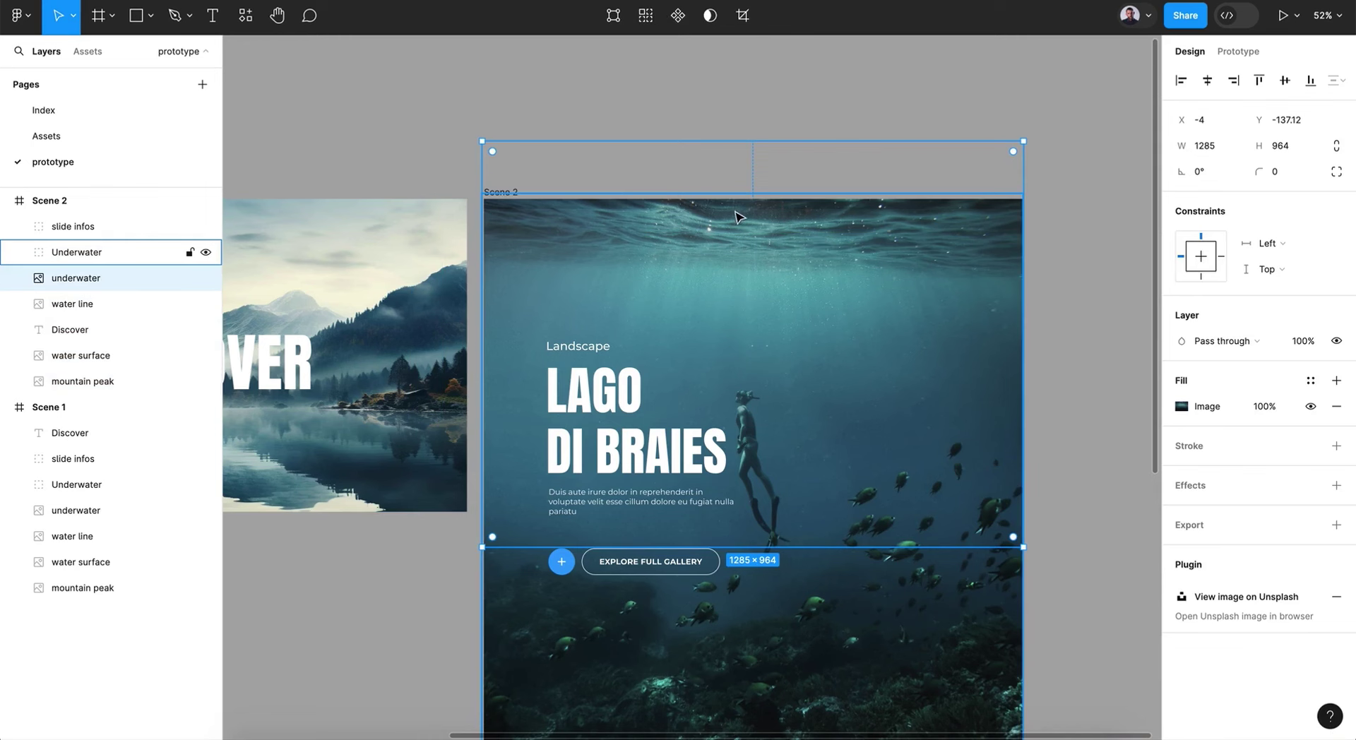
click(813, 648)
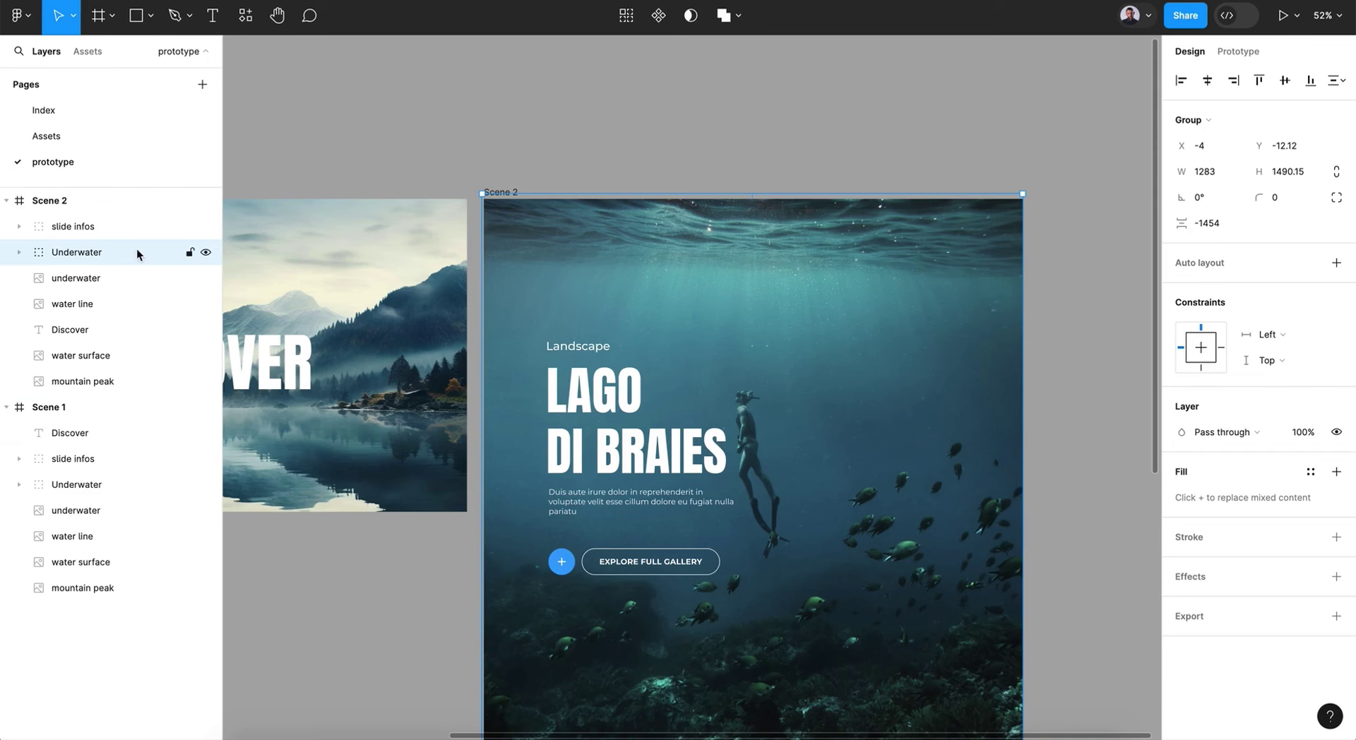
drag(779, 582, 799, 533)
- Raise the slide infos group to Y 139 and the Underwater group to Y -236 in Scene 2
click(658, 449)
drag(651, 444, 657, 364)
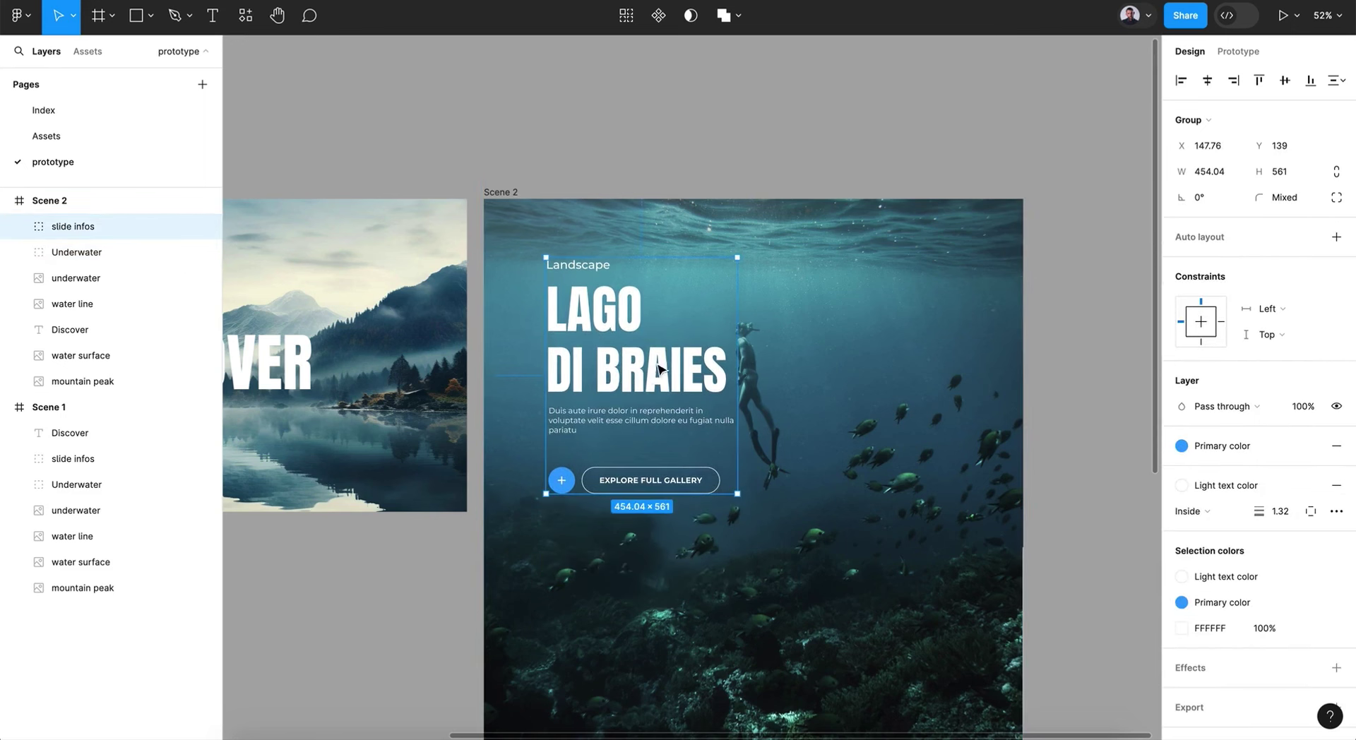
click(826, 476)
drag(825, 478, 823, 468)
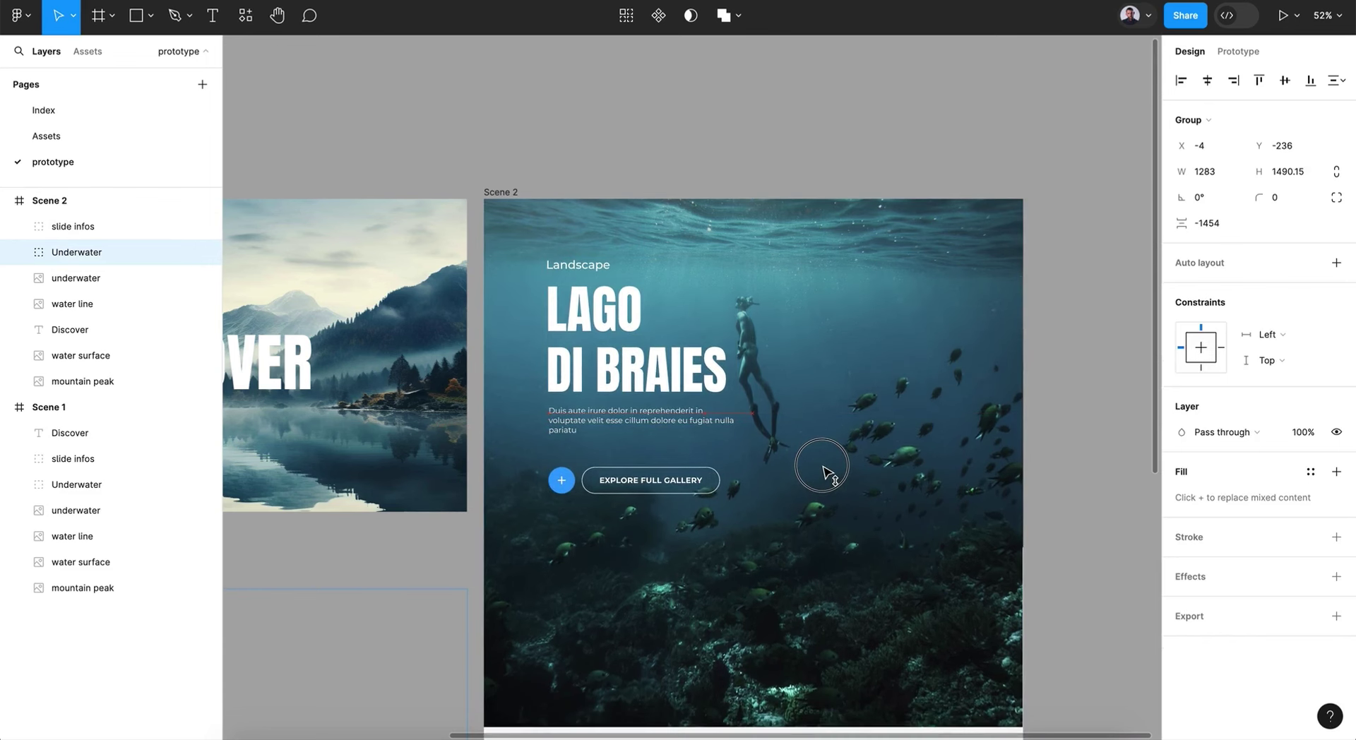
click(823, 472)
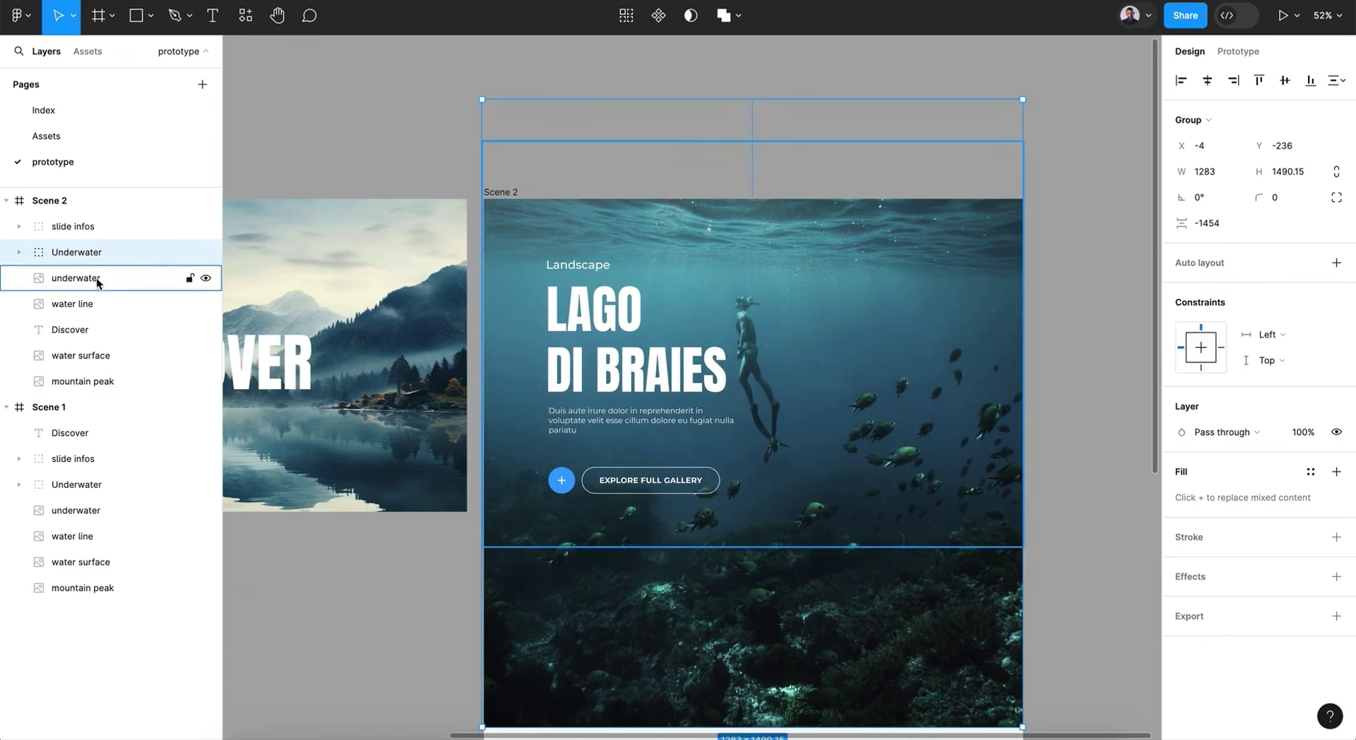
- Shorten the Scene 2 frame from its lower edge to a height of 1320
click(503, 195)
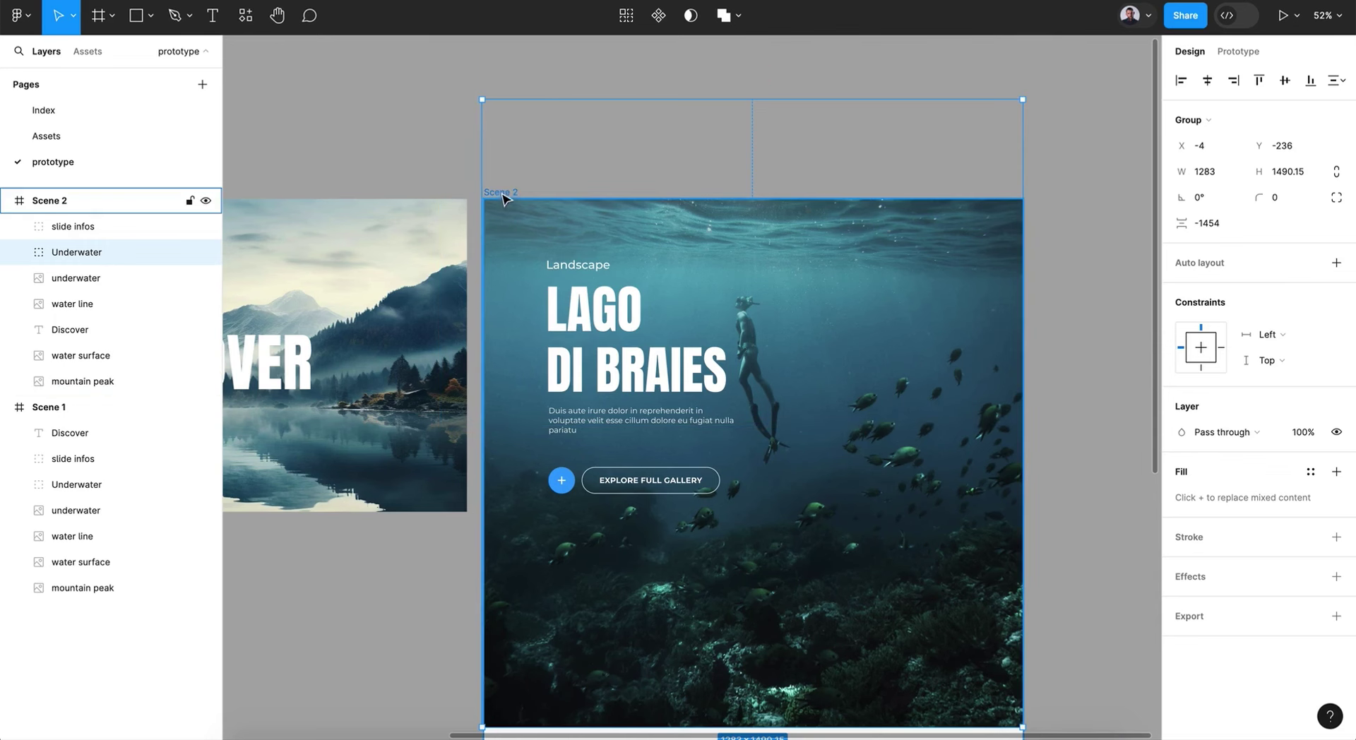
scroll(737, 534, down, 5)
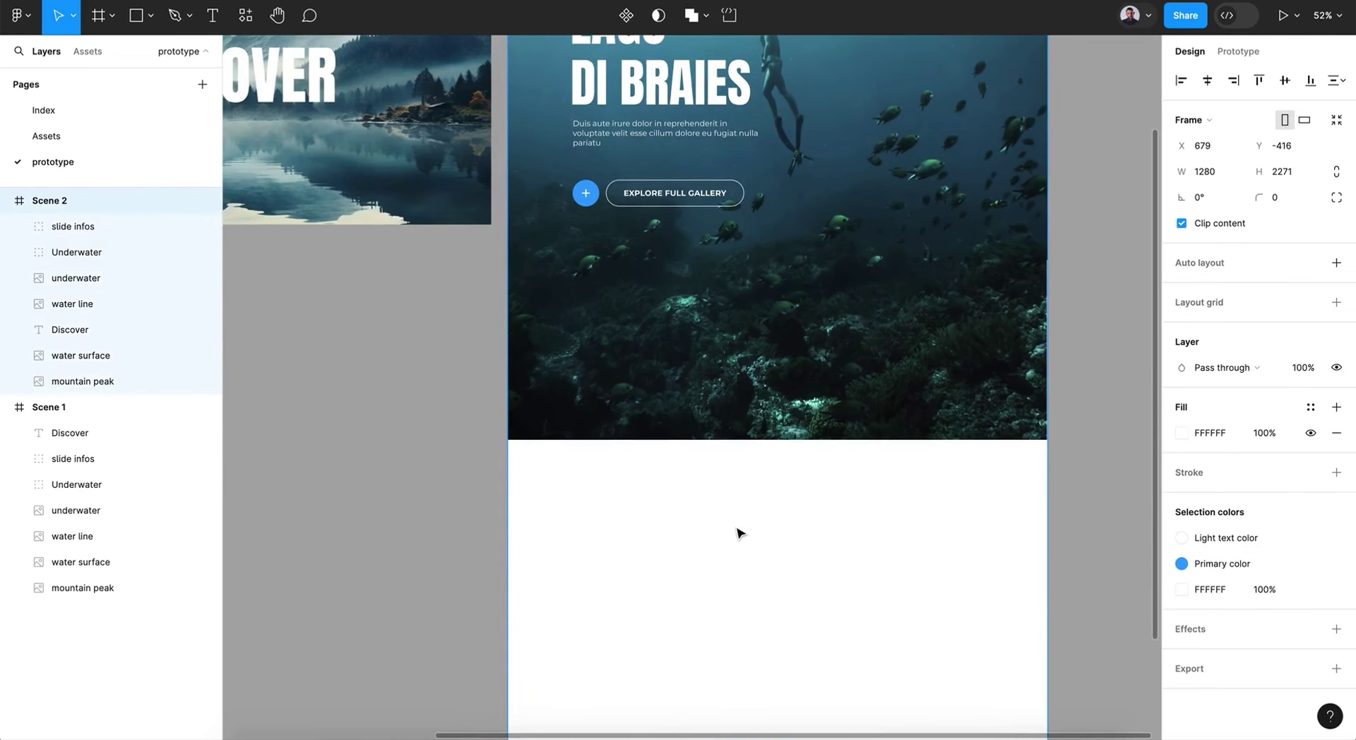
scroll(736, 534, down, 2)
mouse_move(774, 722)
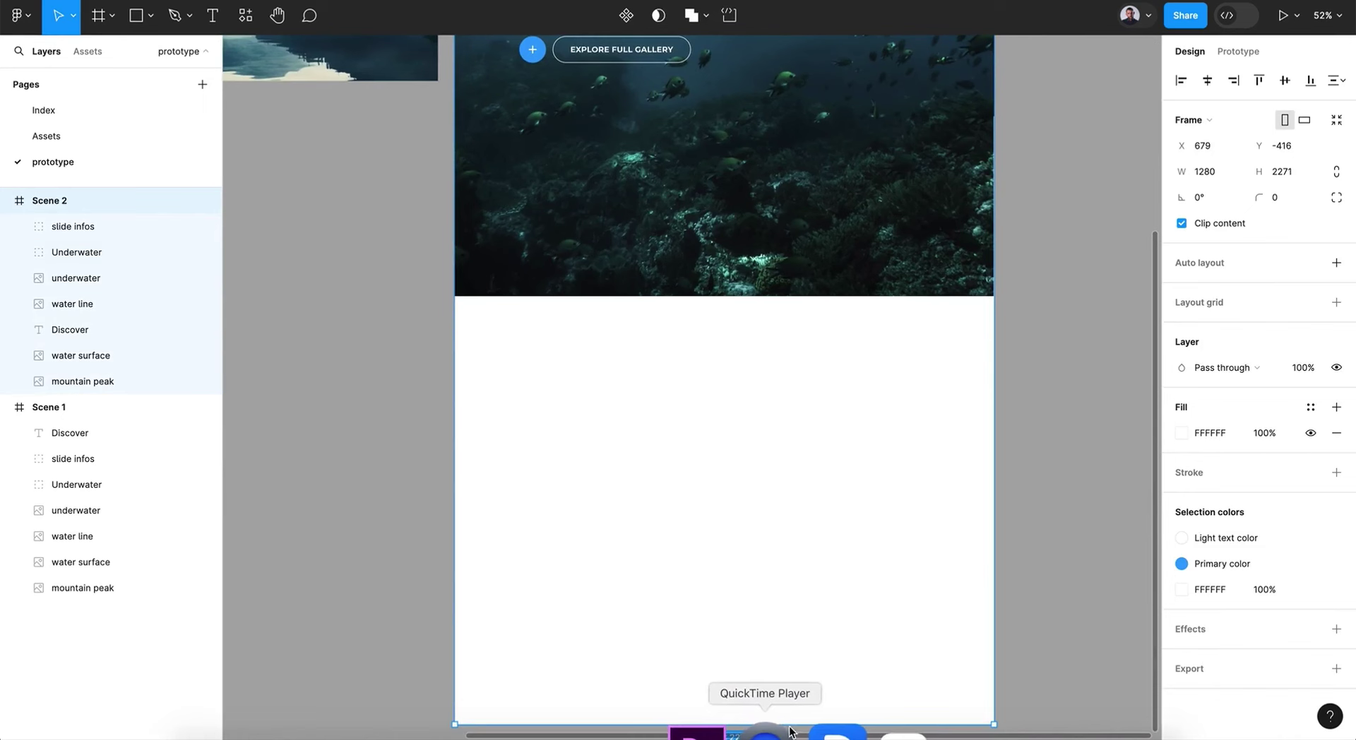
drag(792, 634, 778, 323)
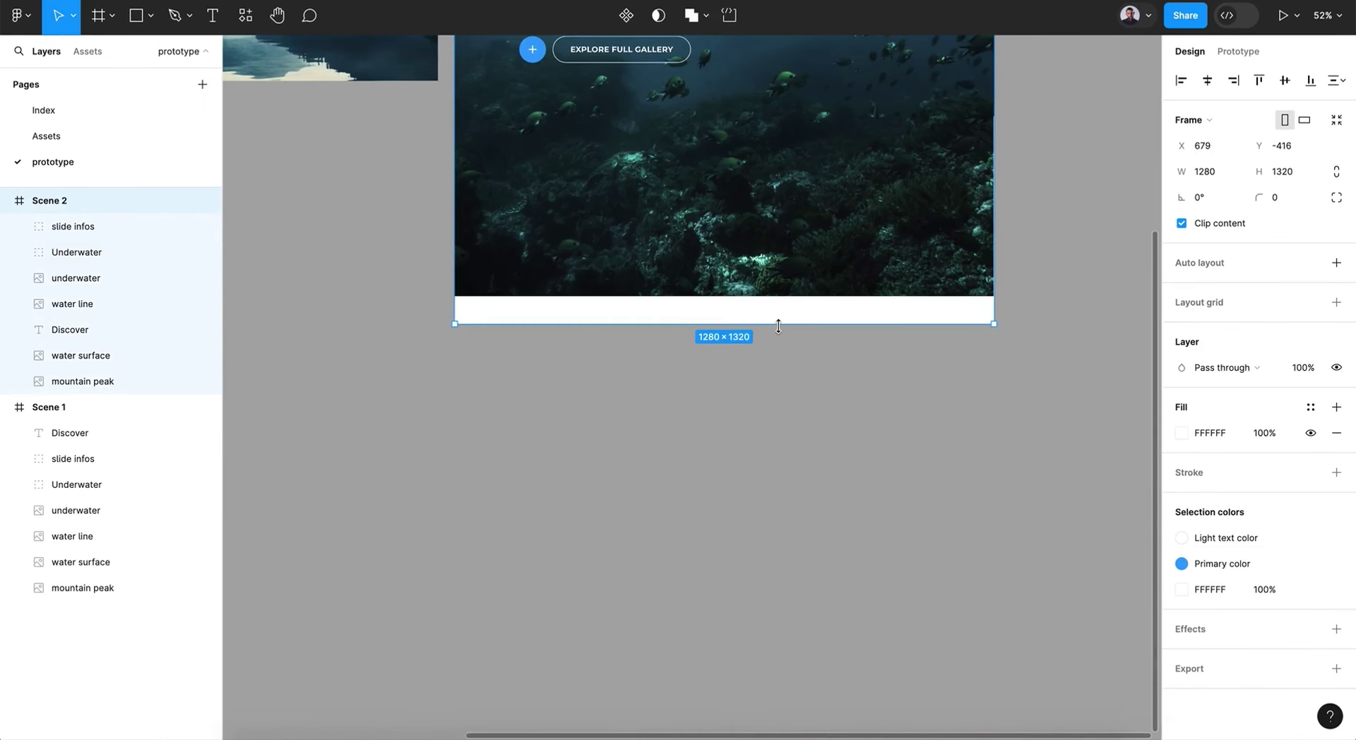
- Shorten the Scene 2 frame from its lower edge to a height of 743
scroll(780, 333, up, 3)
drag(783, 478, 774, 278)
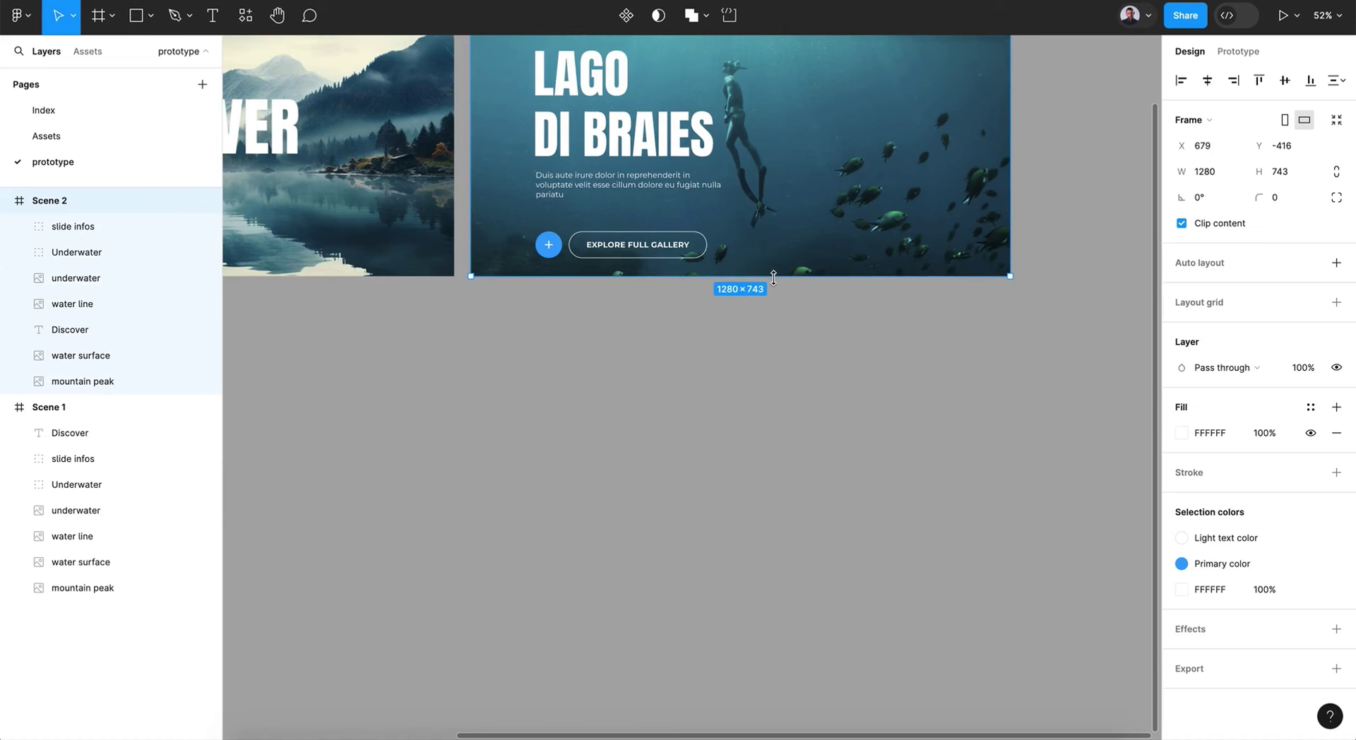
- Move the icon and outlined buttons of Scene 2 up to Y 593, and raise the whole slide infos group to Y 112
scroll(773, 282, up, 4)
double_click(667, 379)
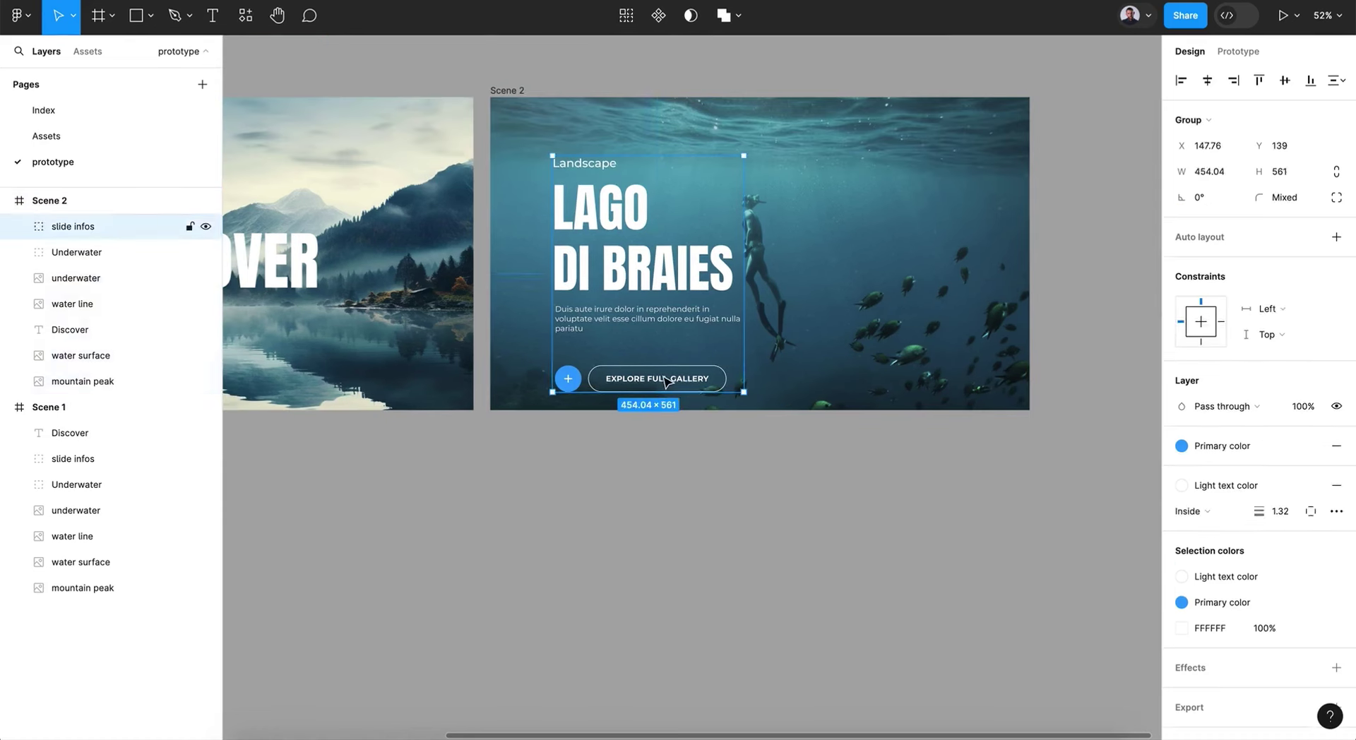
shift+click(575, 380)
drag(635, 382, 638, 363)
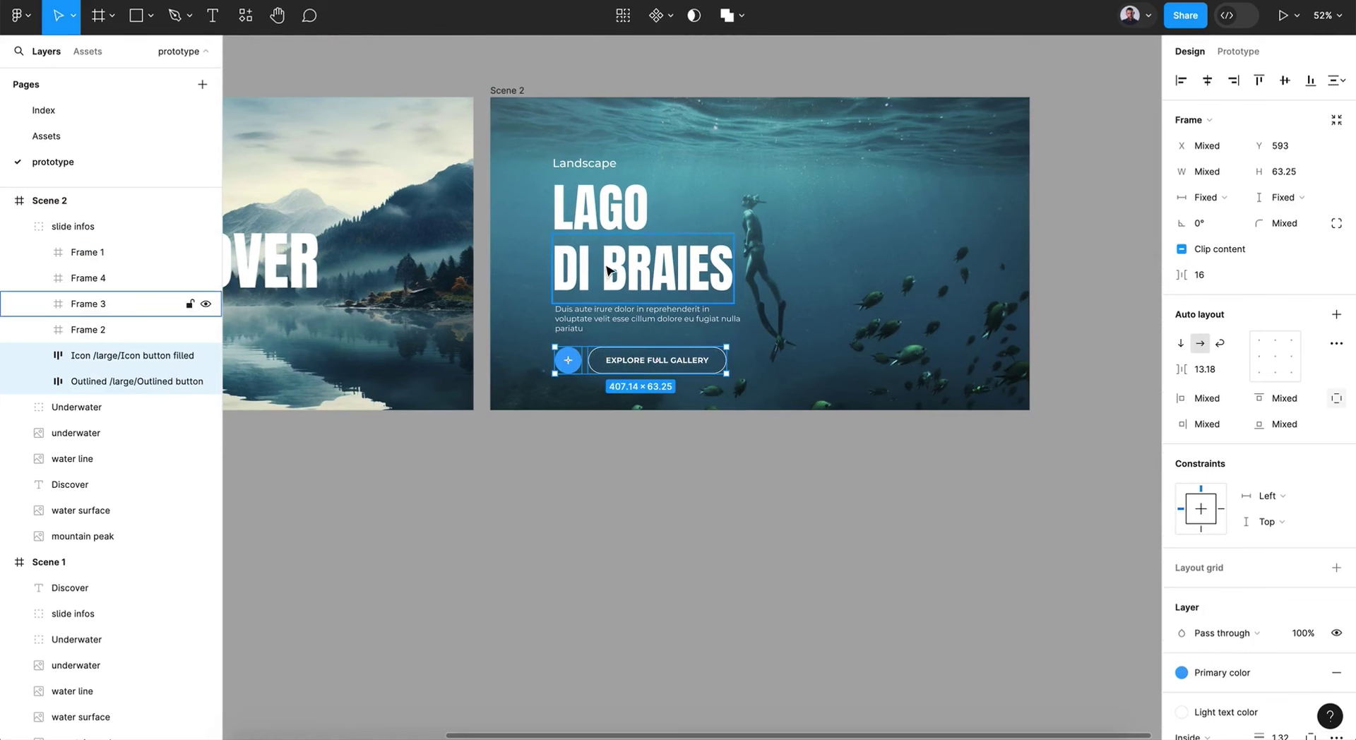
click(133, 226)
mouse_move(609, 304)
mouse_down()
mouse_move(609, 284)
mouse_move(610, 296)
mouse_up()
click(635, 502)
key(shift+1)
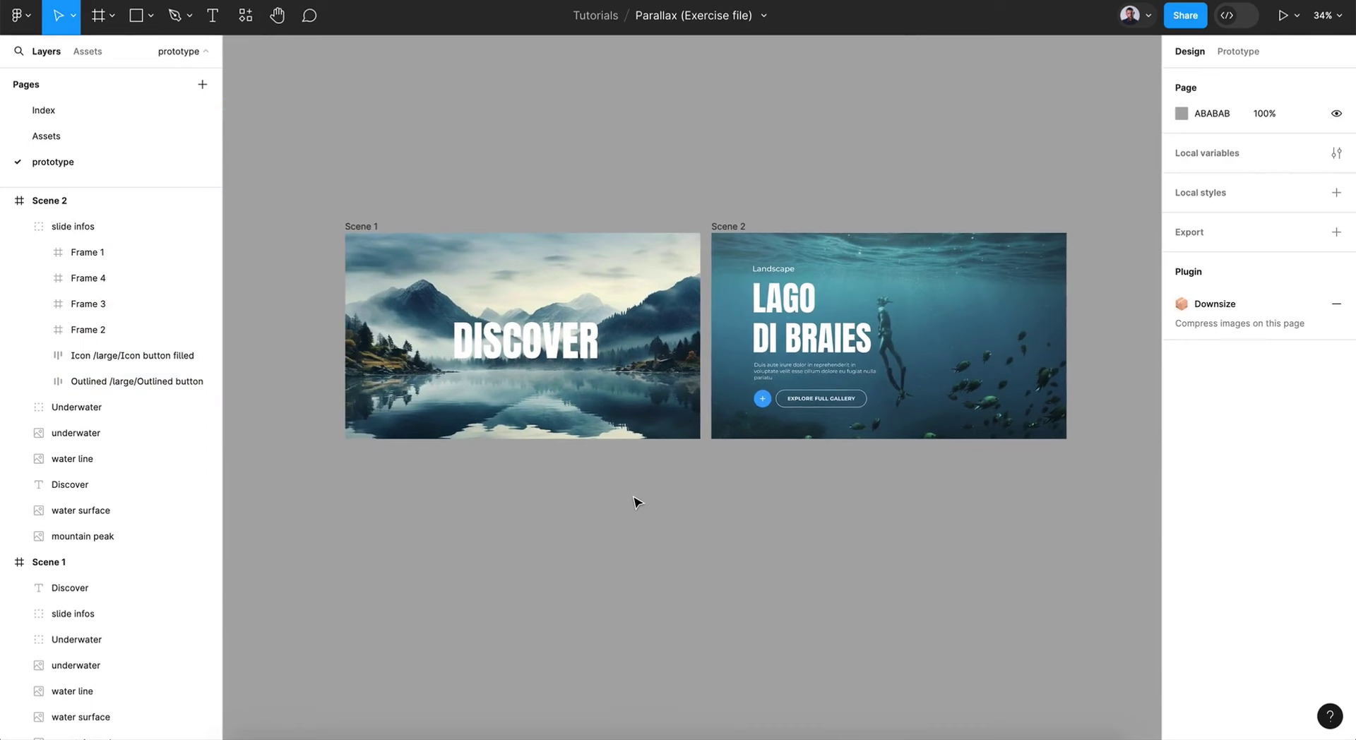
- Scale Scene 2's slide infos group down to 0.75x and place it at X 161, Y 152, leaving the Move tool active
scroll(639, 502, right, 3)
click(703, 358)
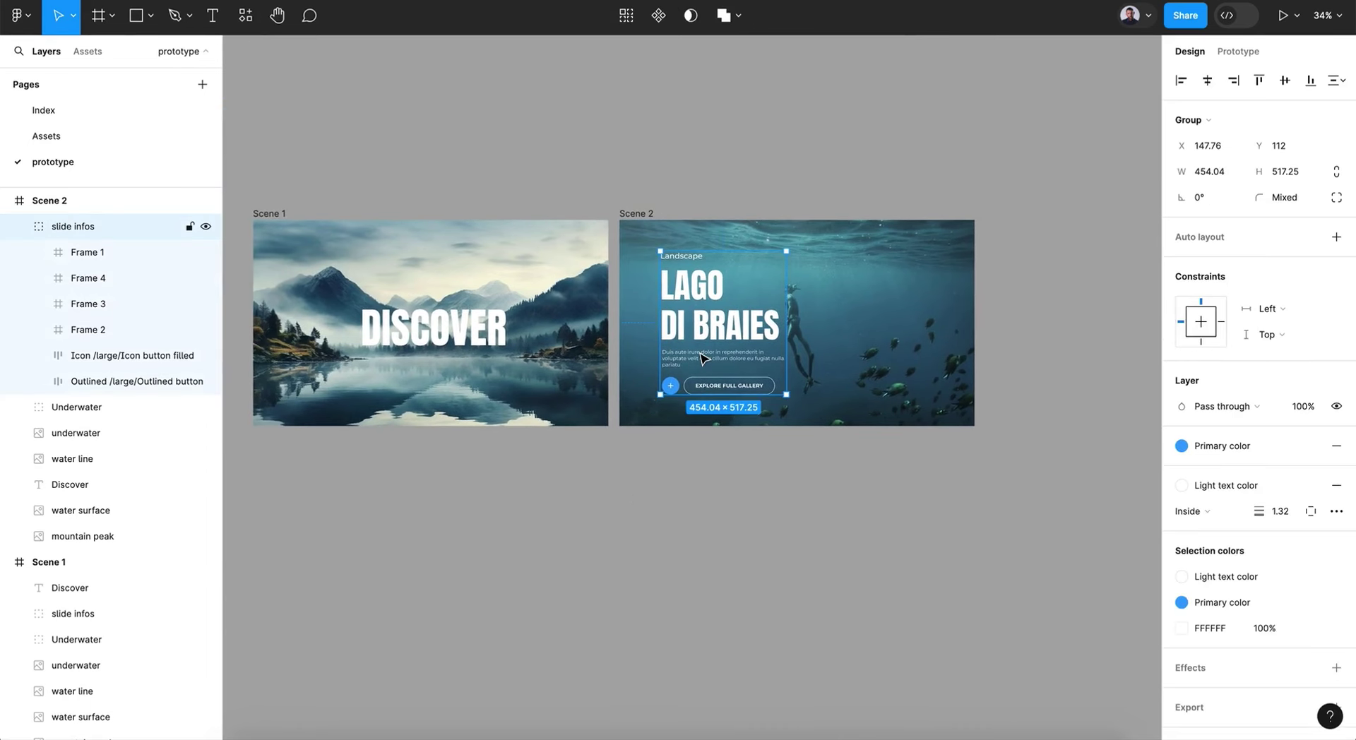
scroll(703, 358, up, 5)
key(k)
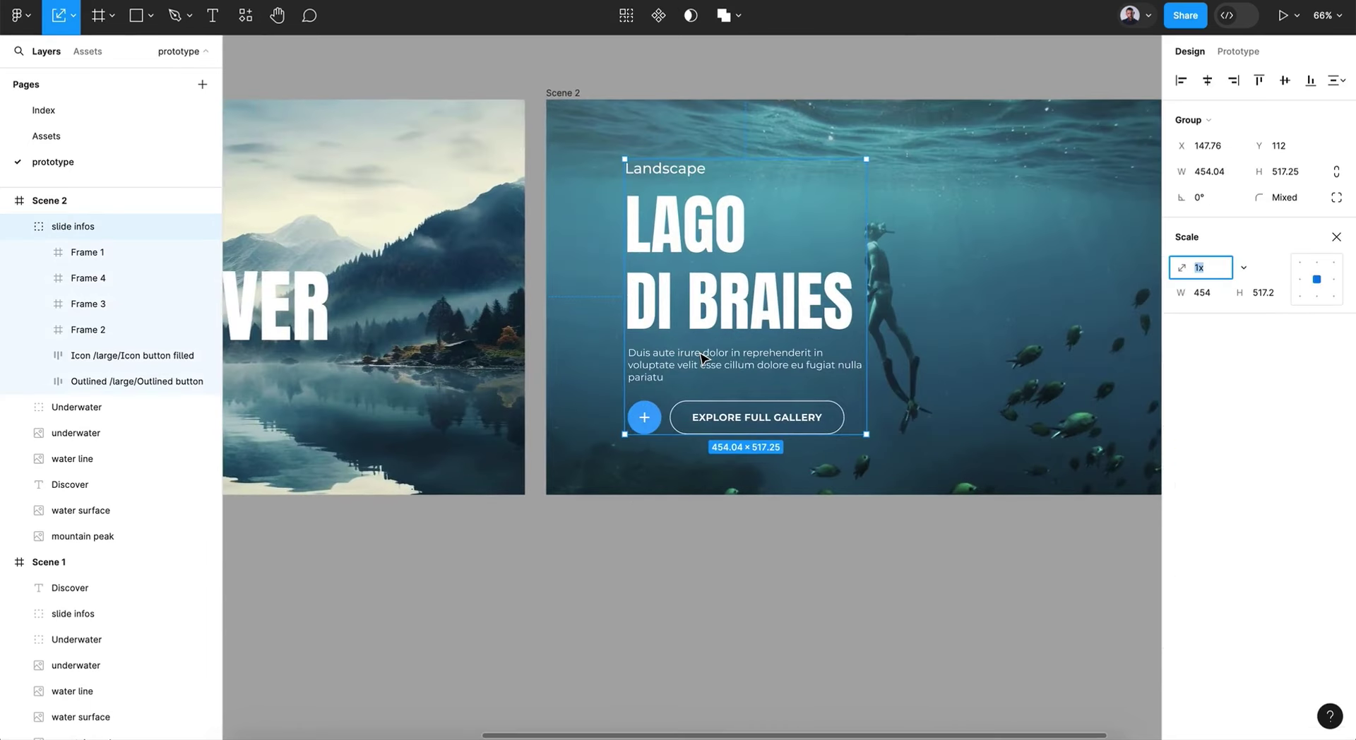
drag(856, 428, 795, 358)
drag(714, 263, 721, 282)
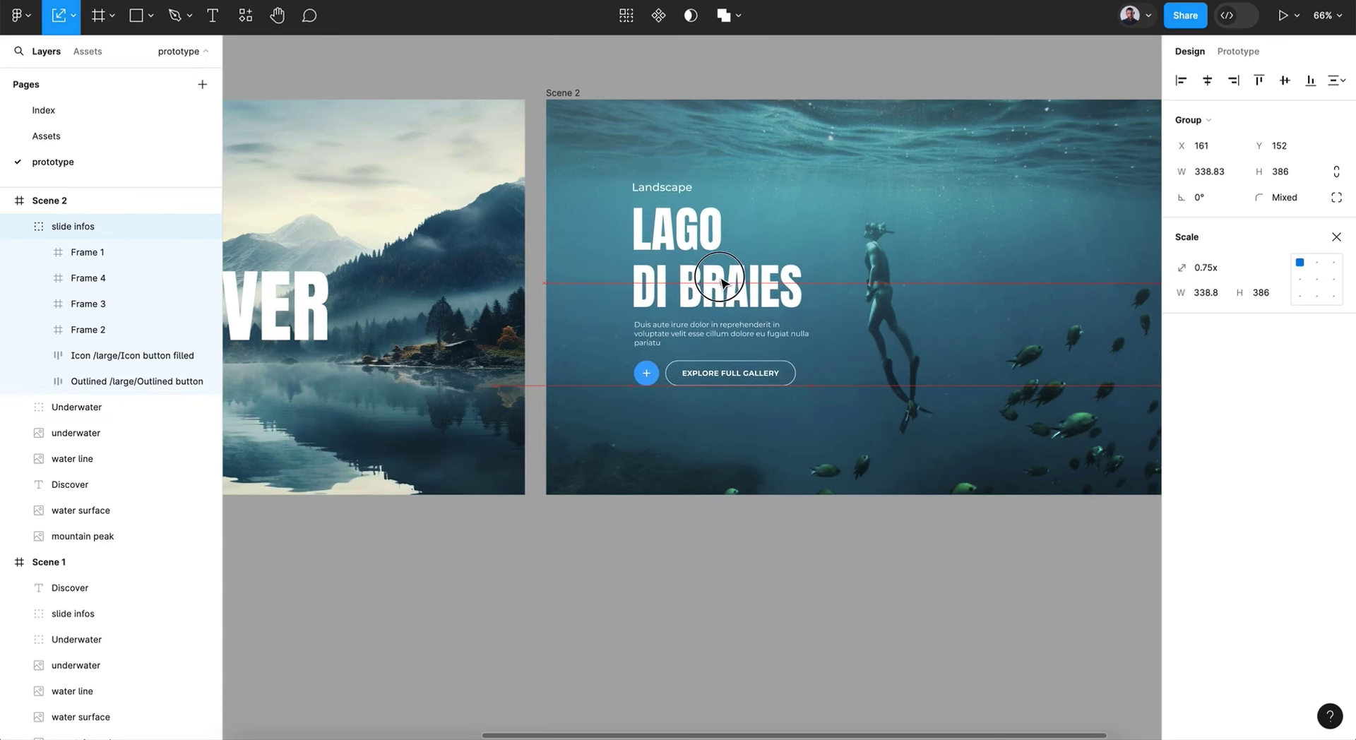
click(709, 510)
click(65, 28)
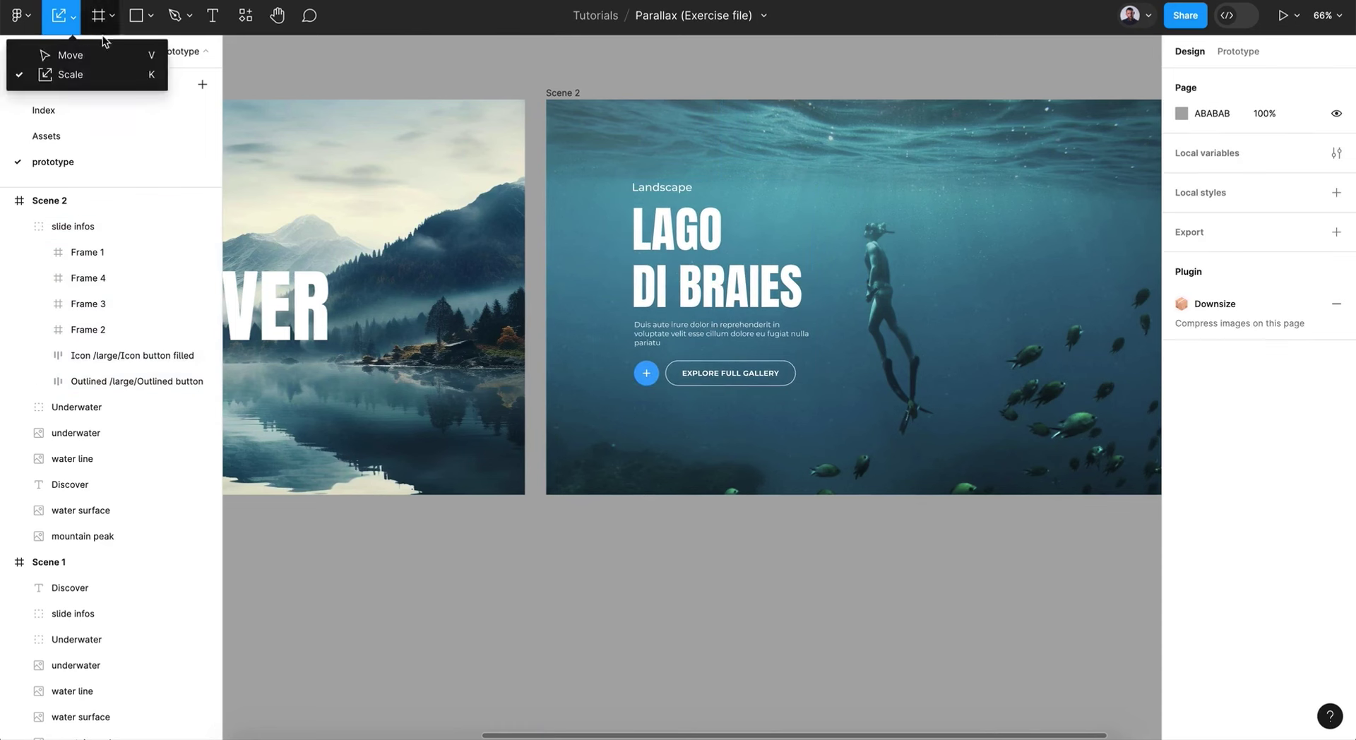
click(70, 56)
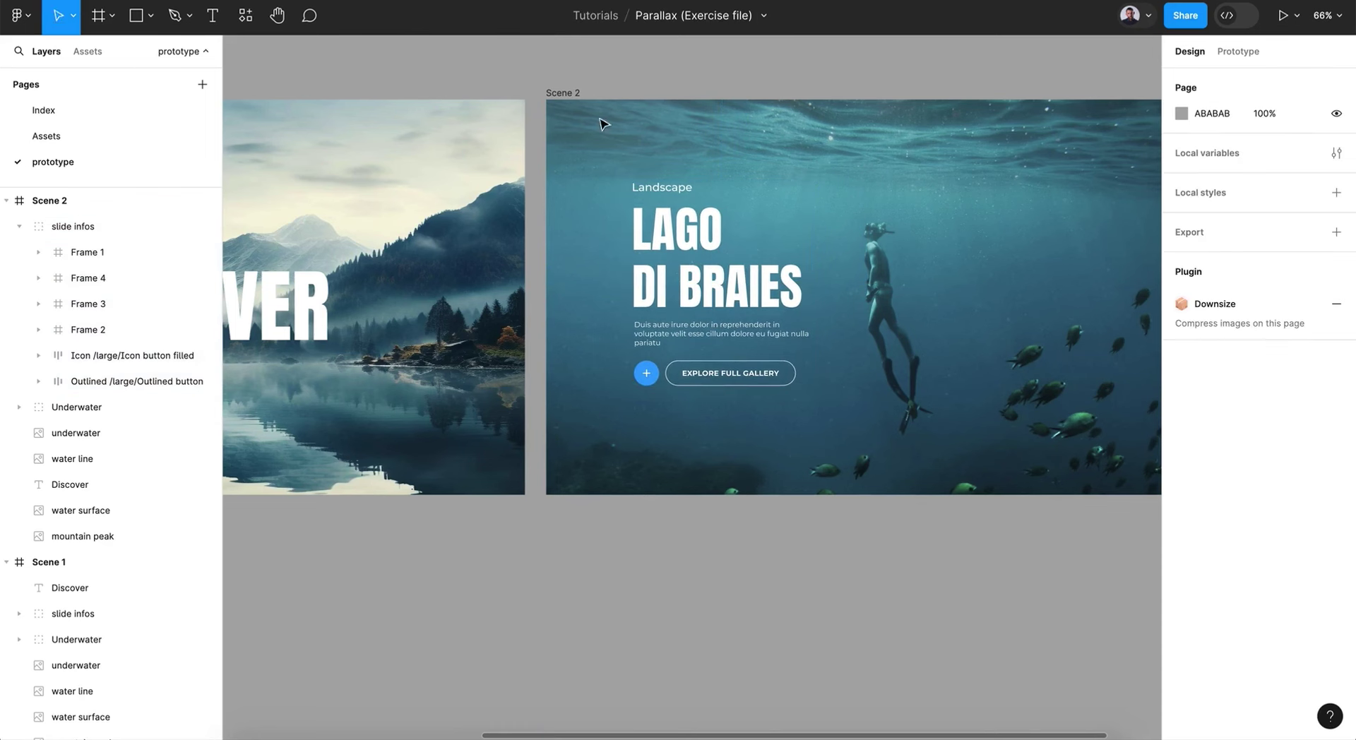
- Create a prototype connection from the Scene 1 frame to Scene 2
click(1223, 58)
scroll(415, 166, left, 10)
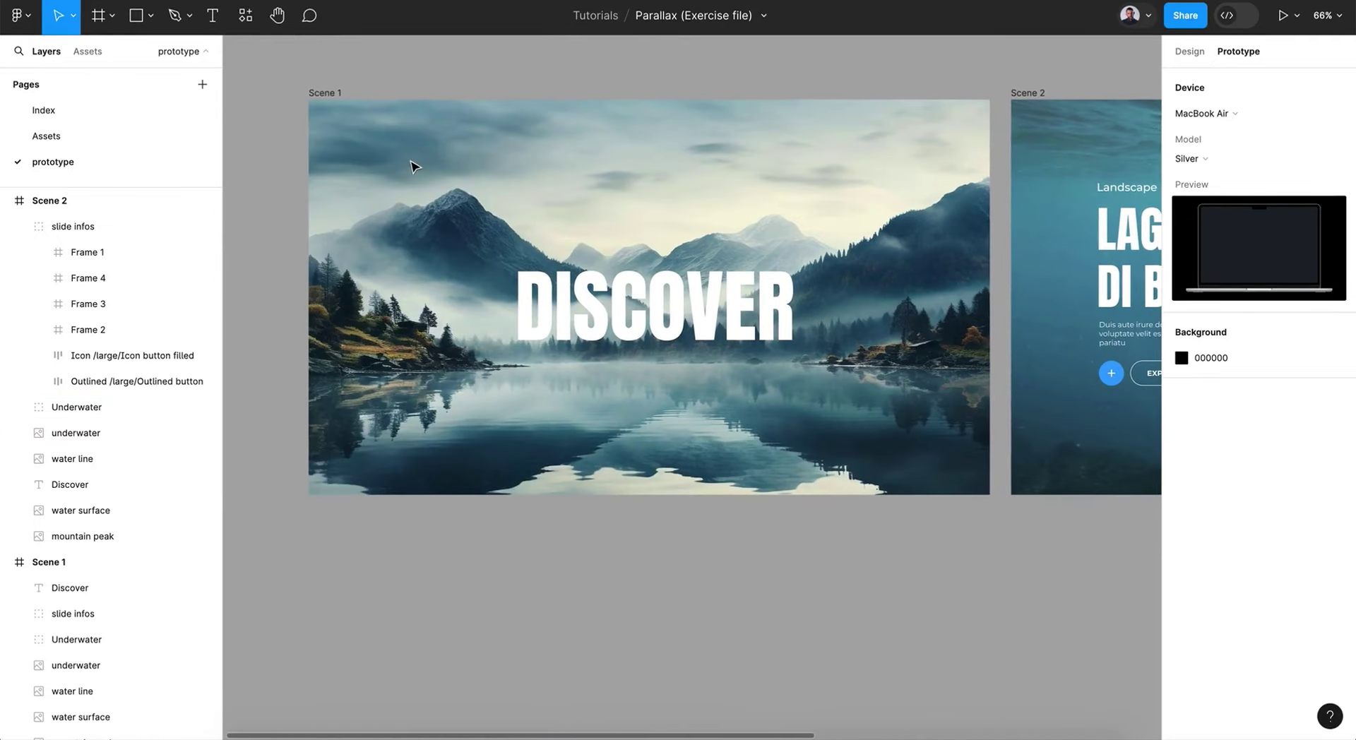
click(336, 92)
scroll(337, 92, right, 5)
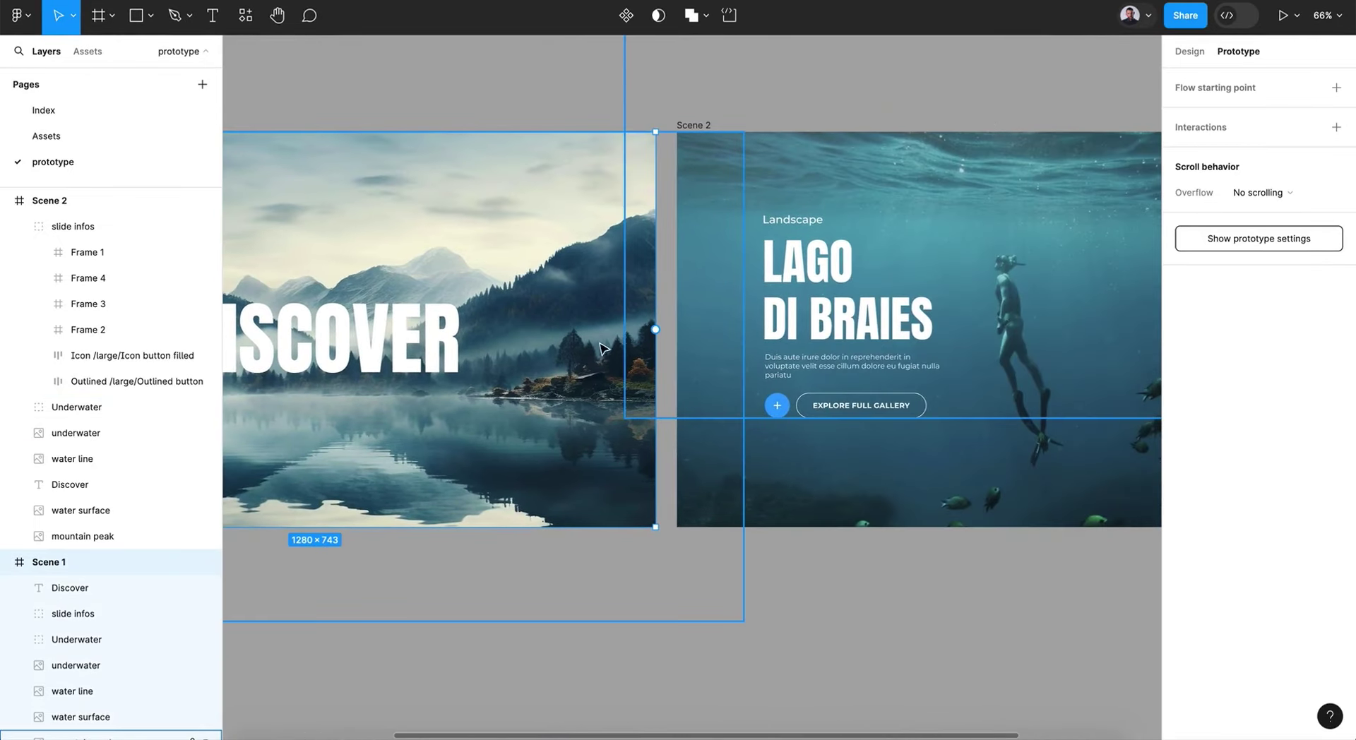
drag(656, 329, 751, 332)
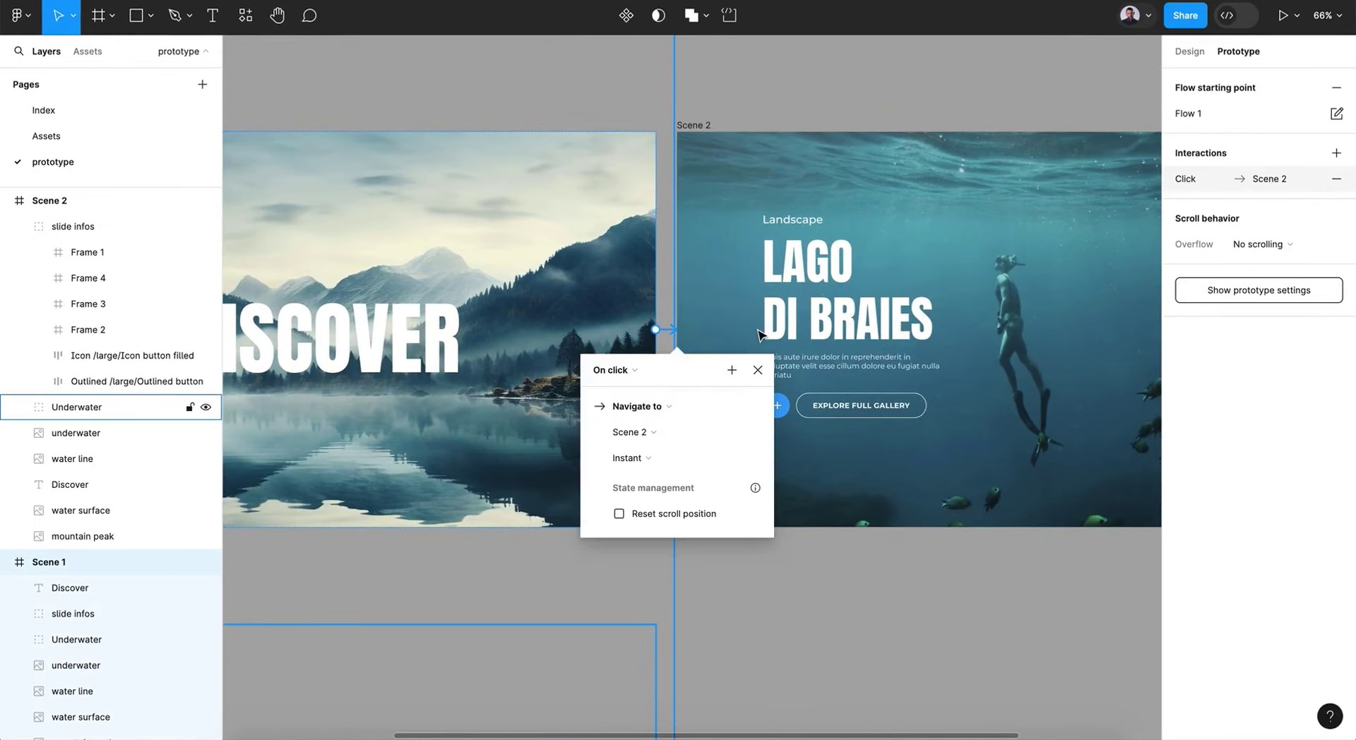
- Configure the Scene 1 interaction as On drag with Smart animate, Gentle easing and a 3000 ms duration
click(632, 374)
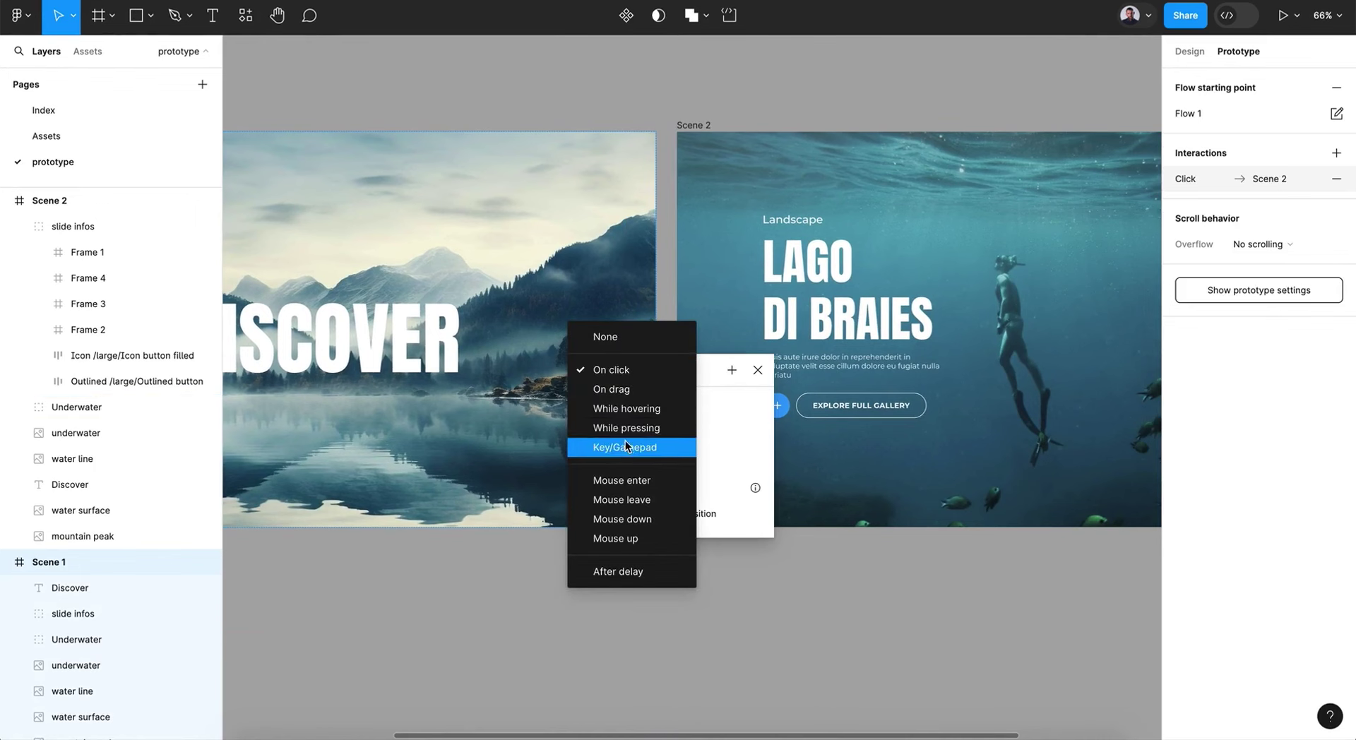
click(626, 390)
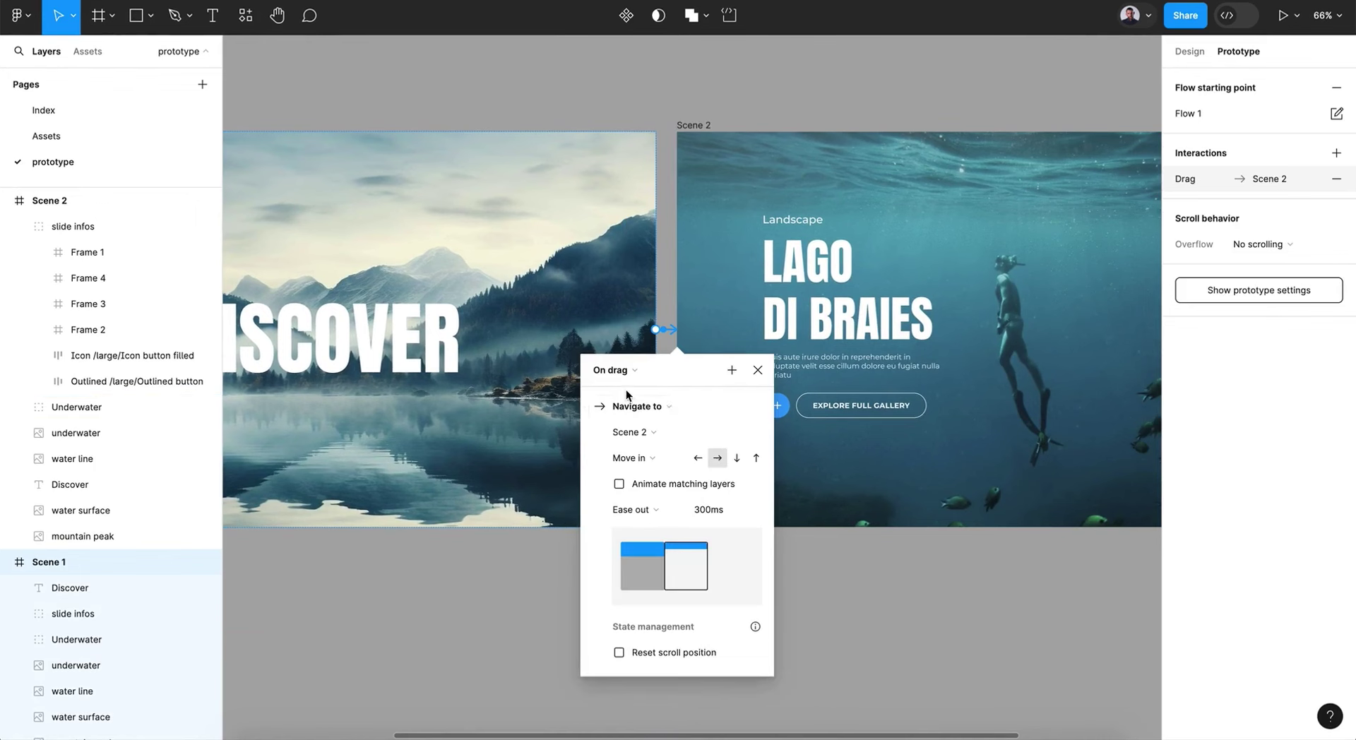
click(651, 462)
click(668, 426)
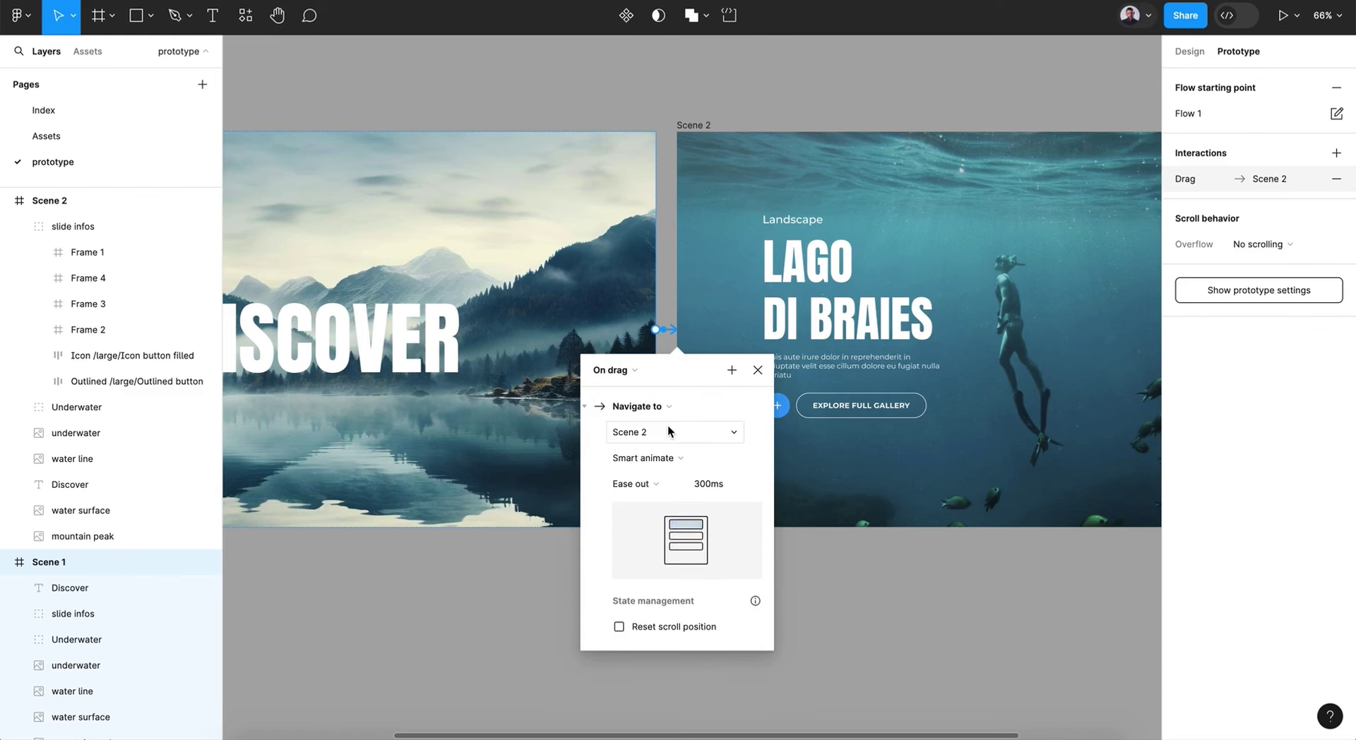
click(671, 485)
click(672, 615)
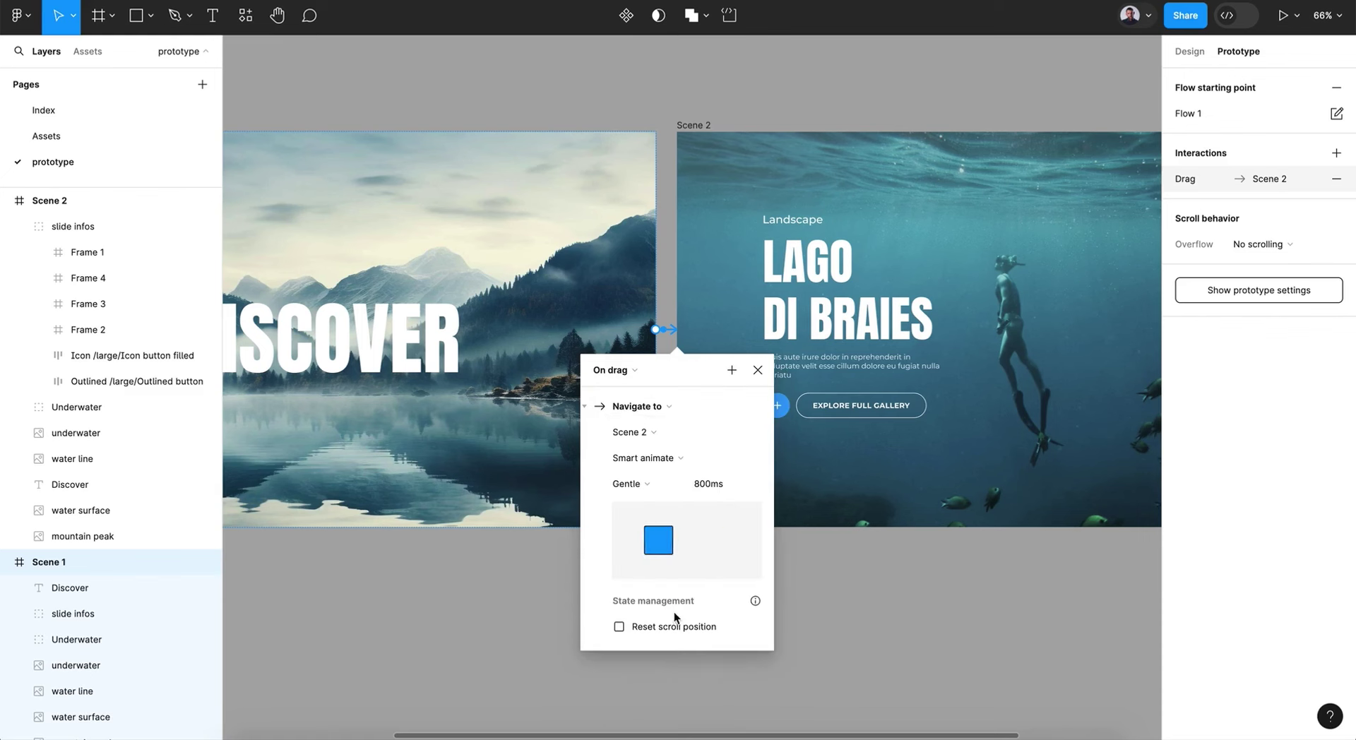
key(Delete)
text(30)
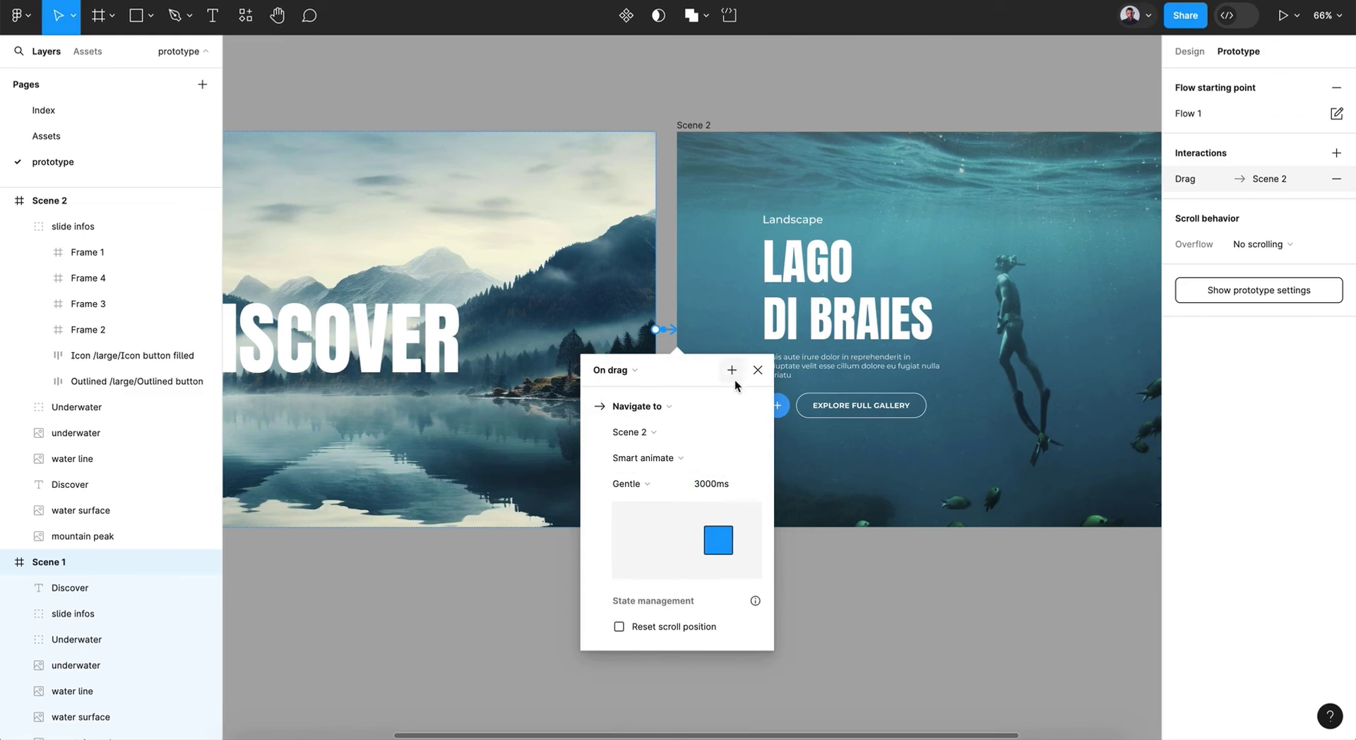
click(758, 370)
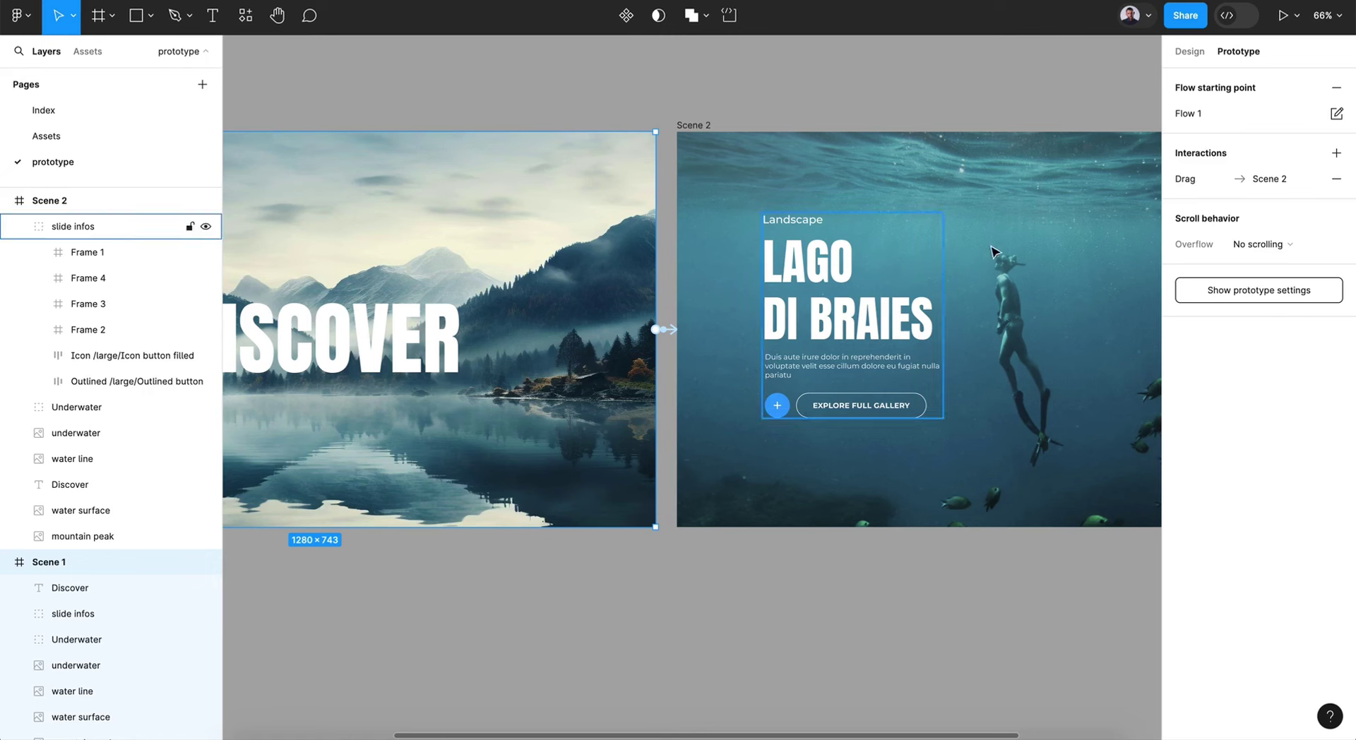
- Connect the Scene 2 frame back to Scene 1 and set the interaction's trigger to On drag
click(692, 134)
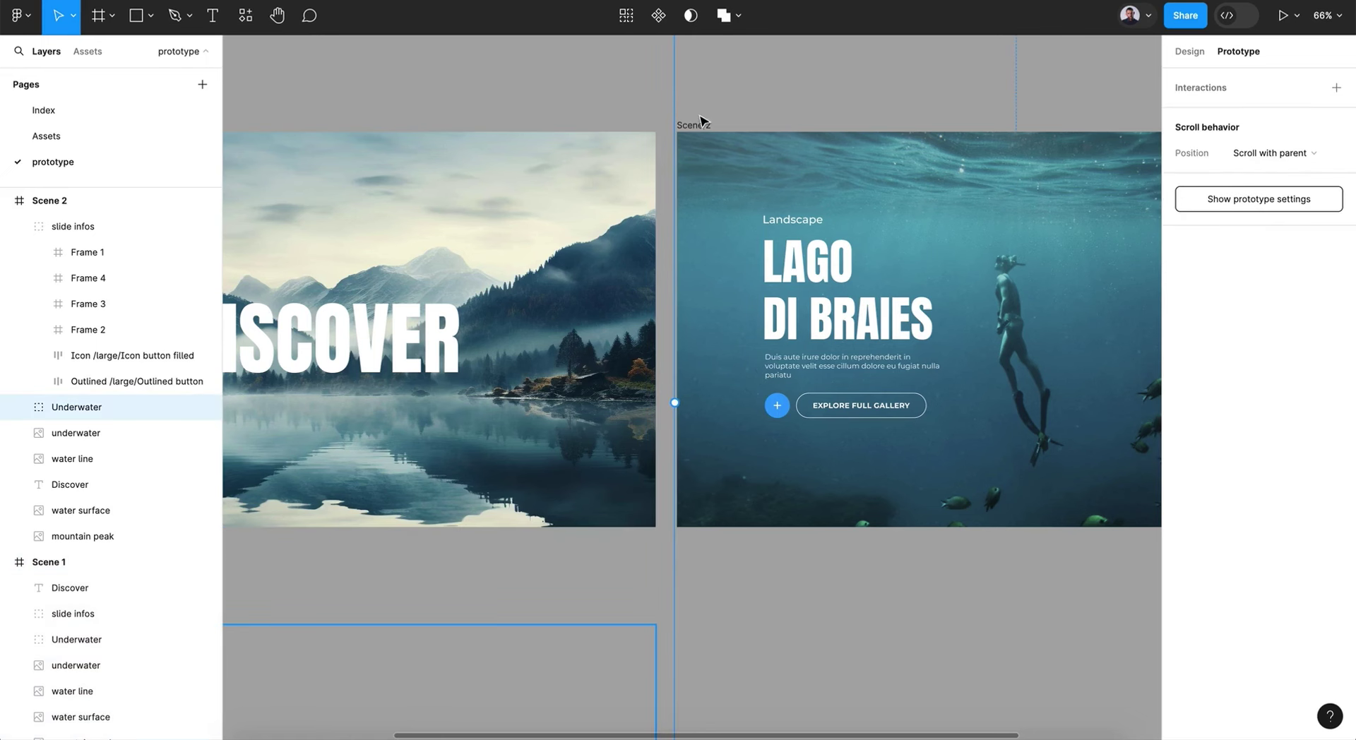
click(693, 125)
drag(676, 341, 614, 353)
click(609, 369)
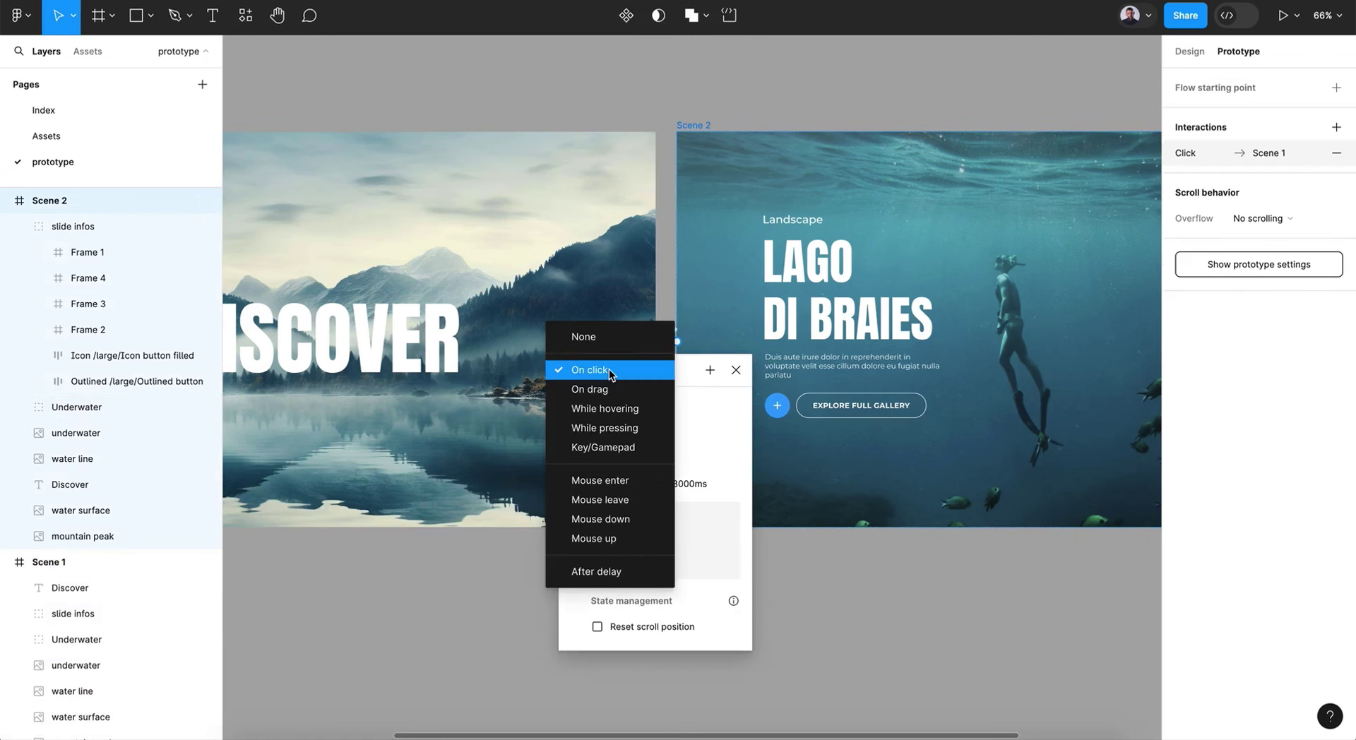
click(607, 388)
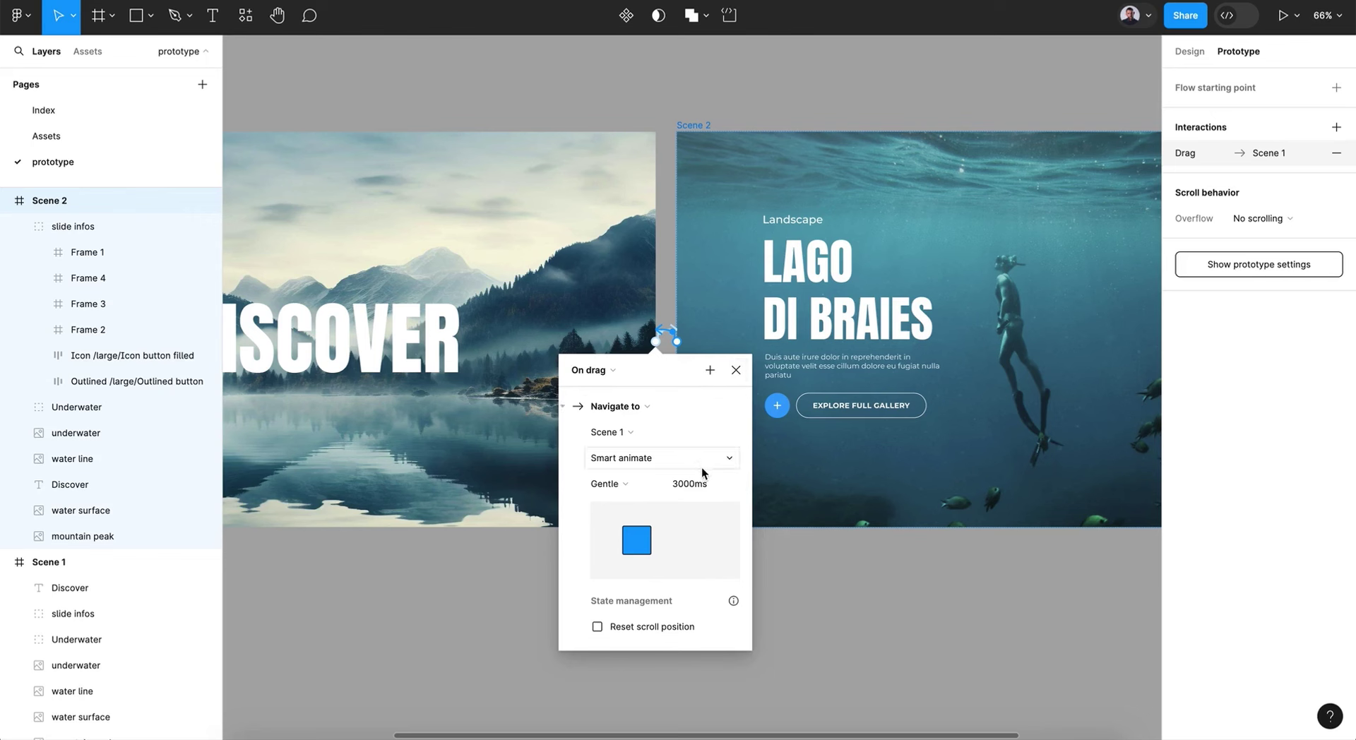
click(737, 370)
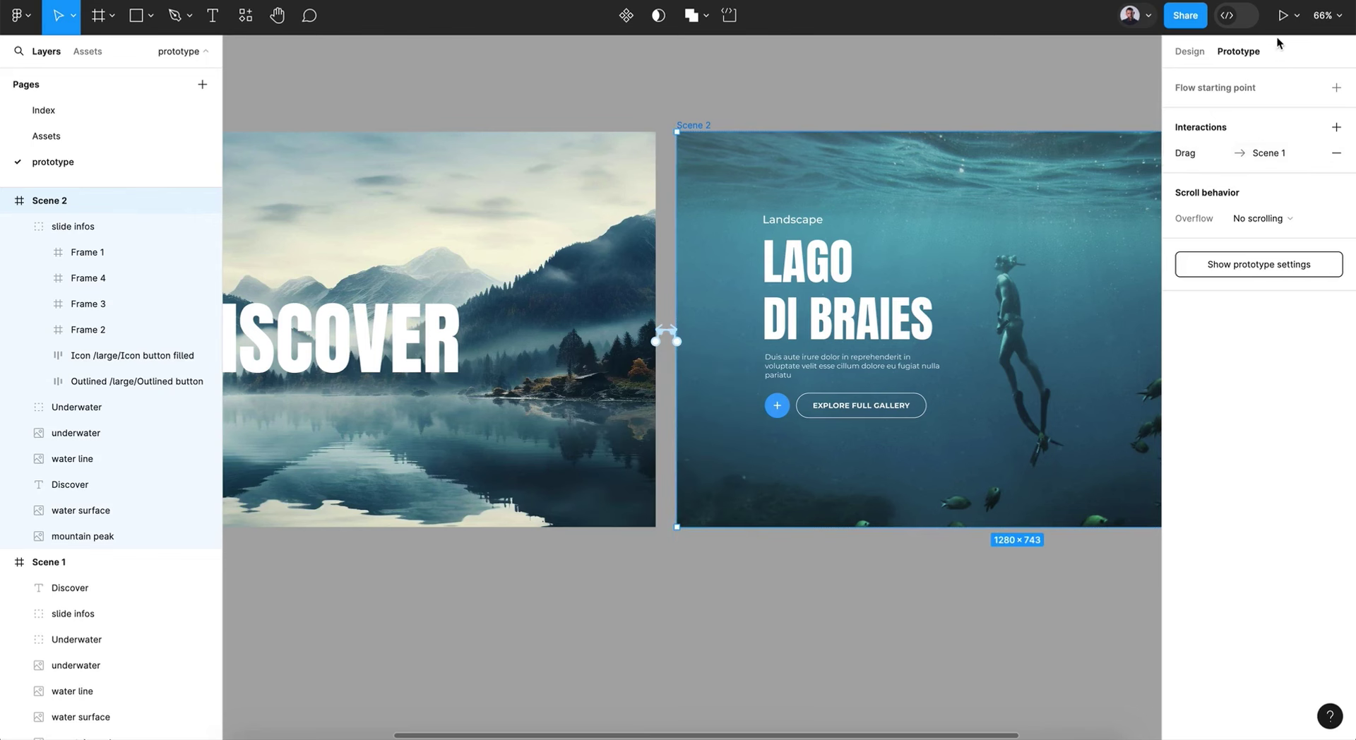
- Open an inline preview of the prototype, enlarge its window and show Scene 1 in it
click(1295, 22)
click(1262, 74)
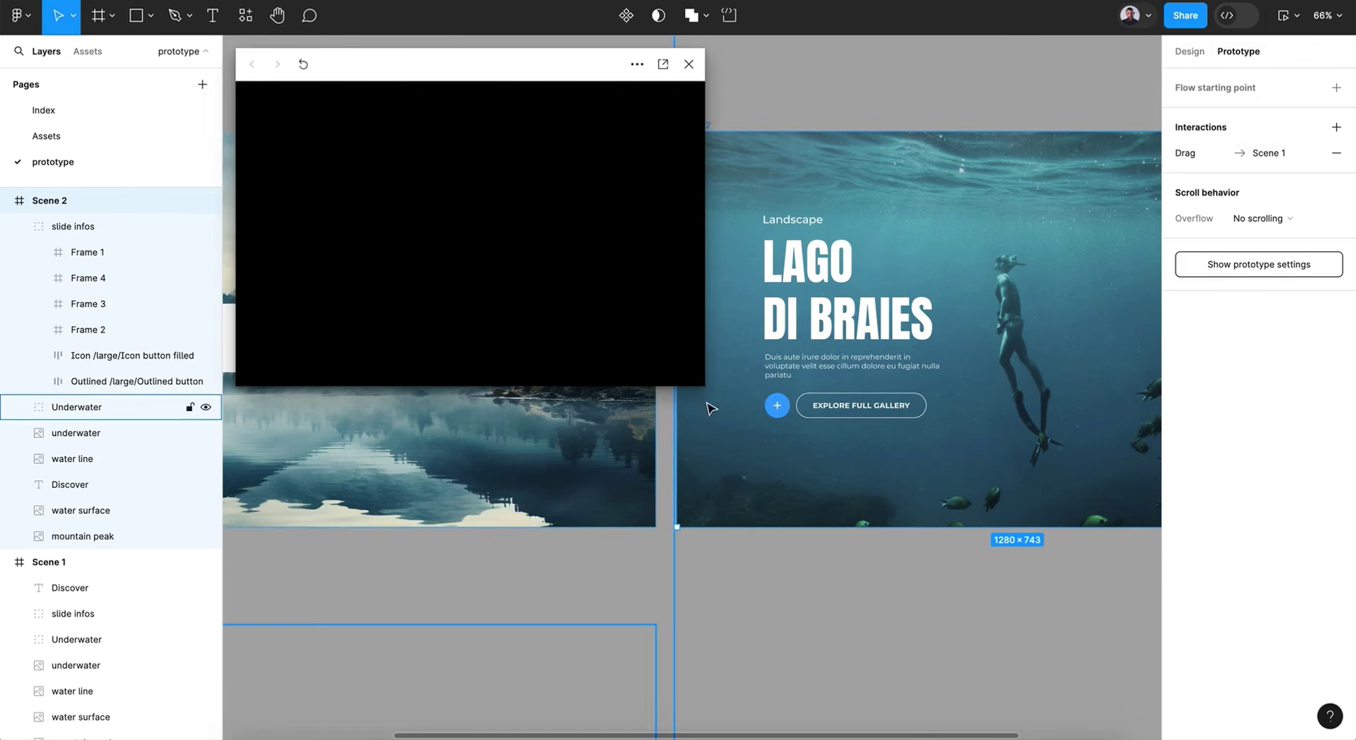
drag(705, 386, 1098, 653)
click(949, 717)
scroll(949, 717, right, 5)
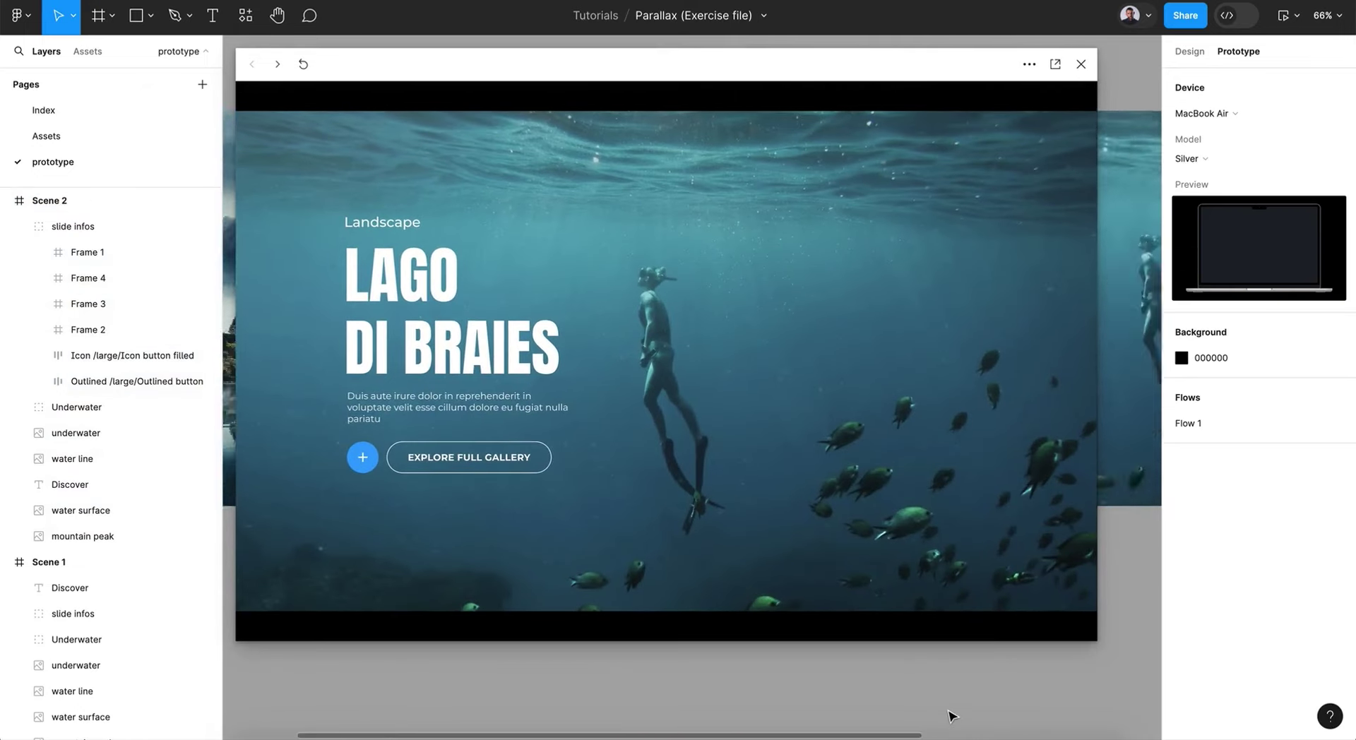
scroll(948, 716, right, 3)
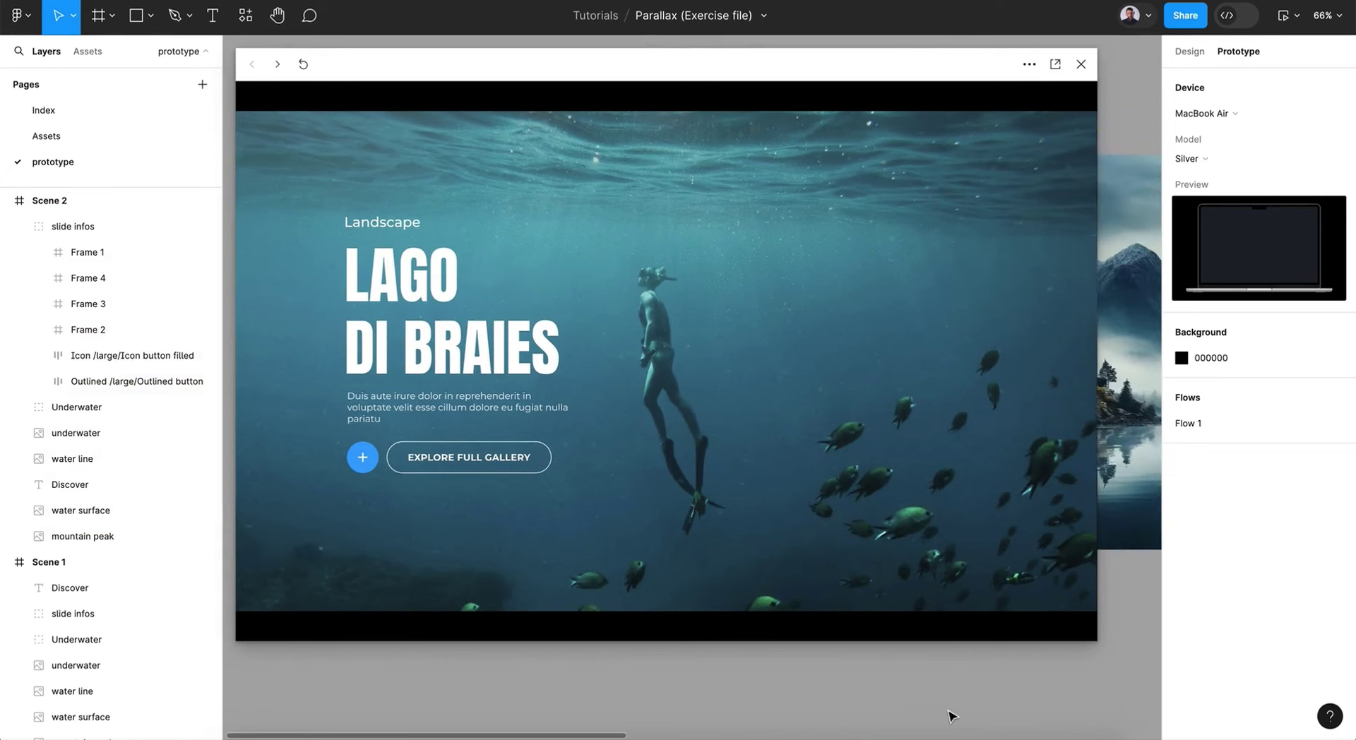
drag(805, 62, 593, 65)
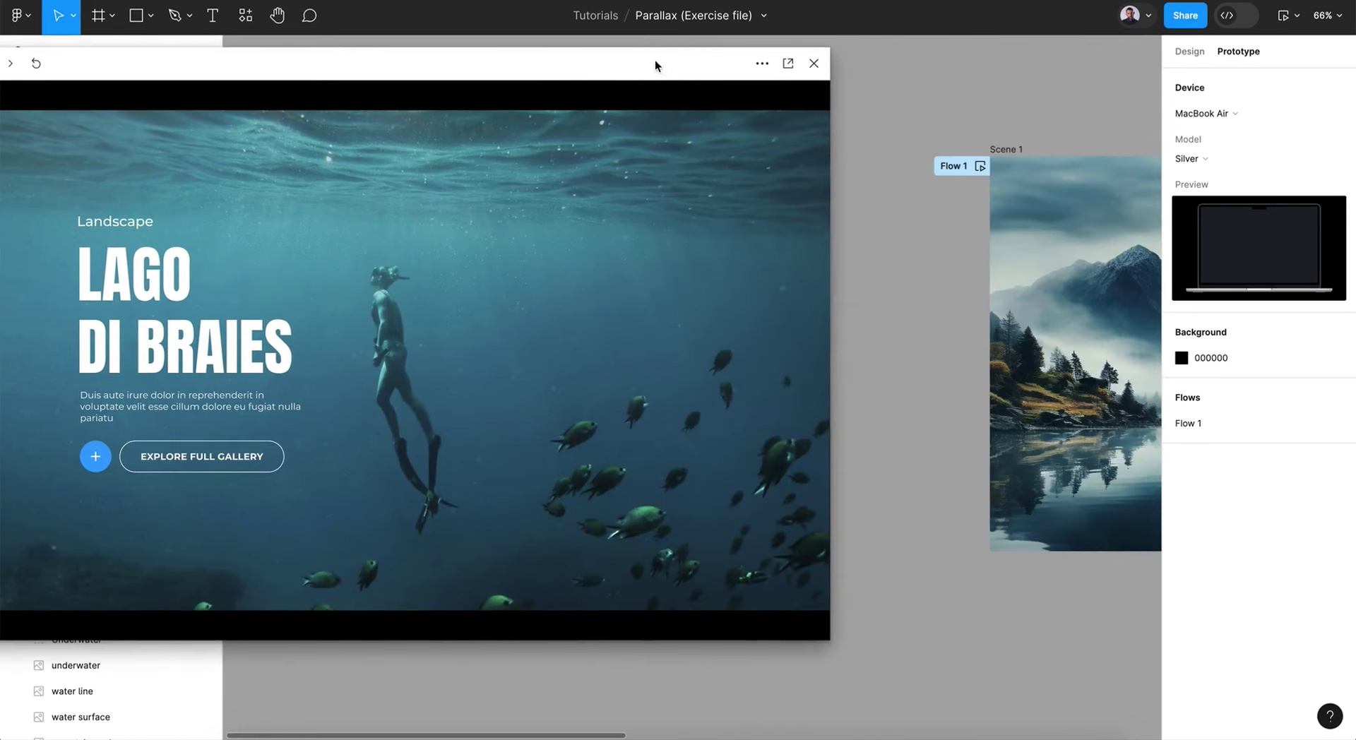
click(1011, 150)
drag(420, 69, 690, 74)
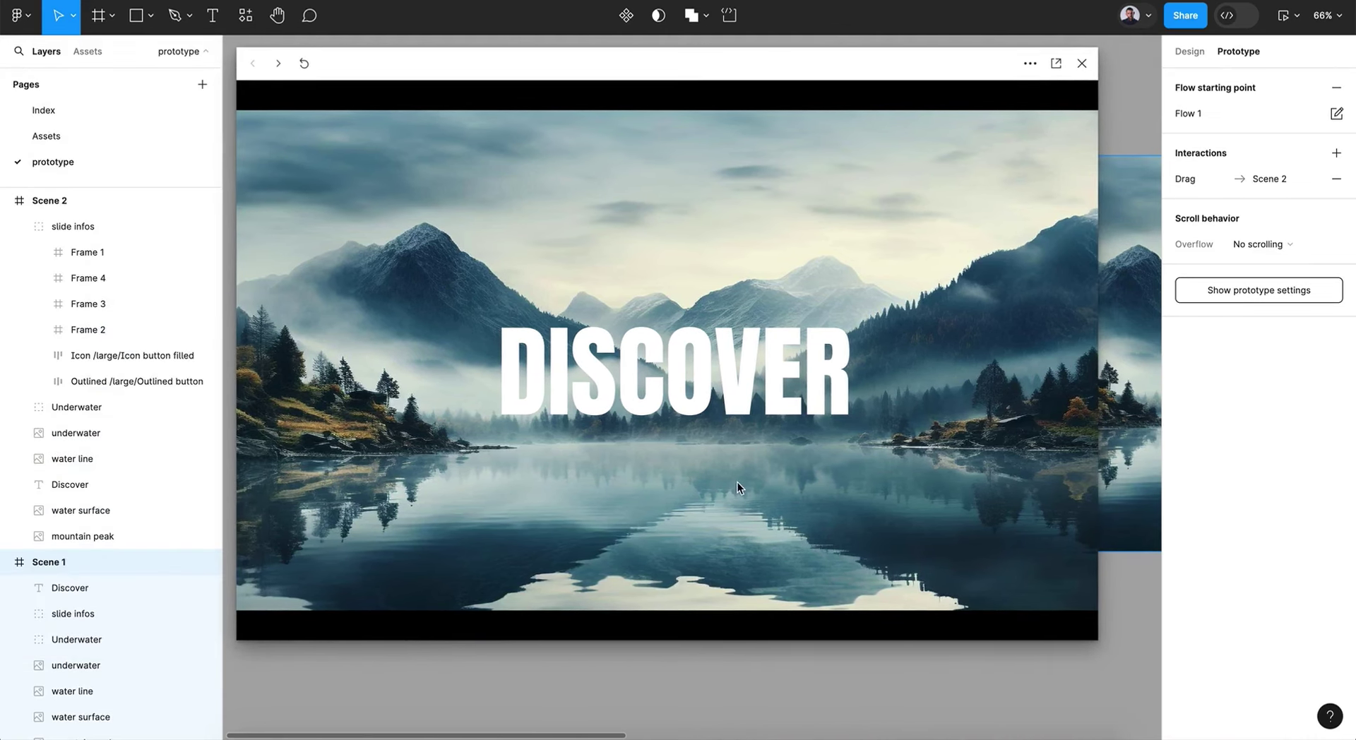
- Test the drag transitions between Scene 1 and Scene 2 in the preview, and close it
drag(937, 495, 861, 479)
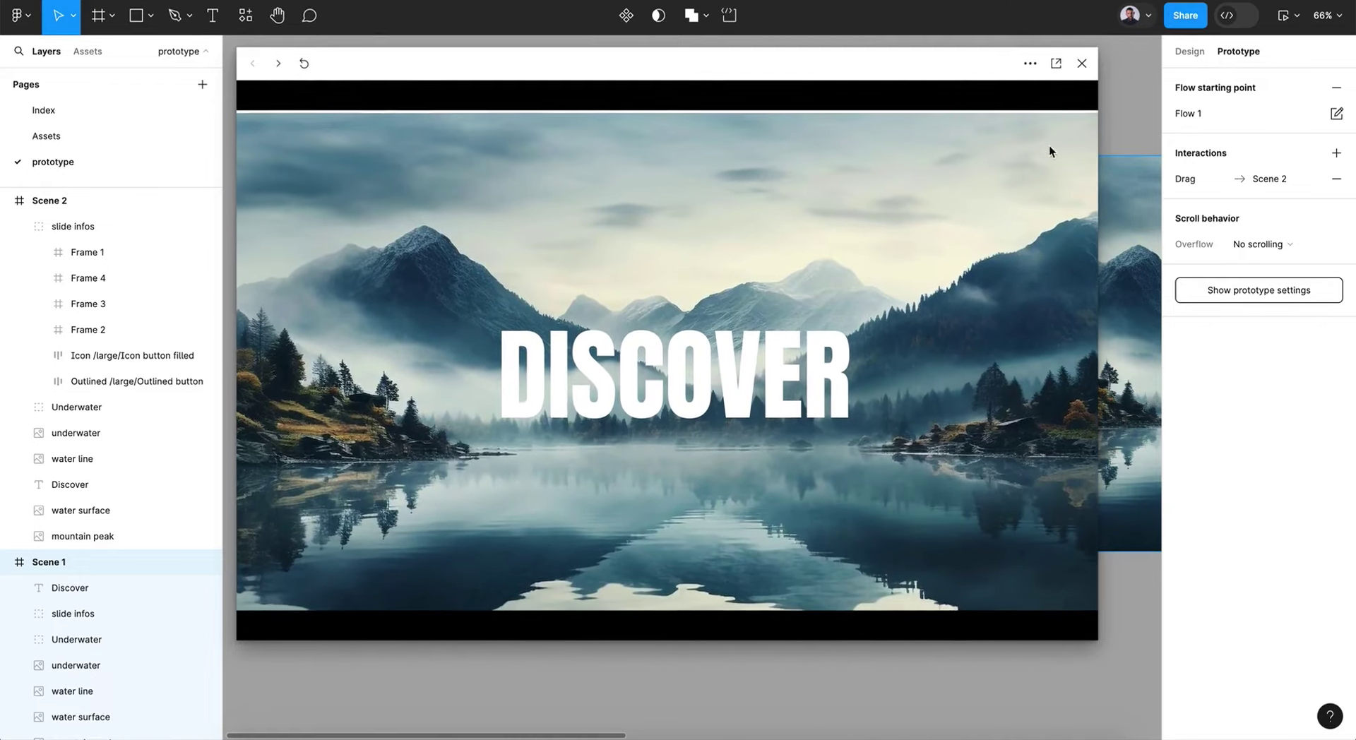
drag(875, 419, 833, 592)
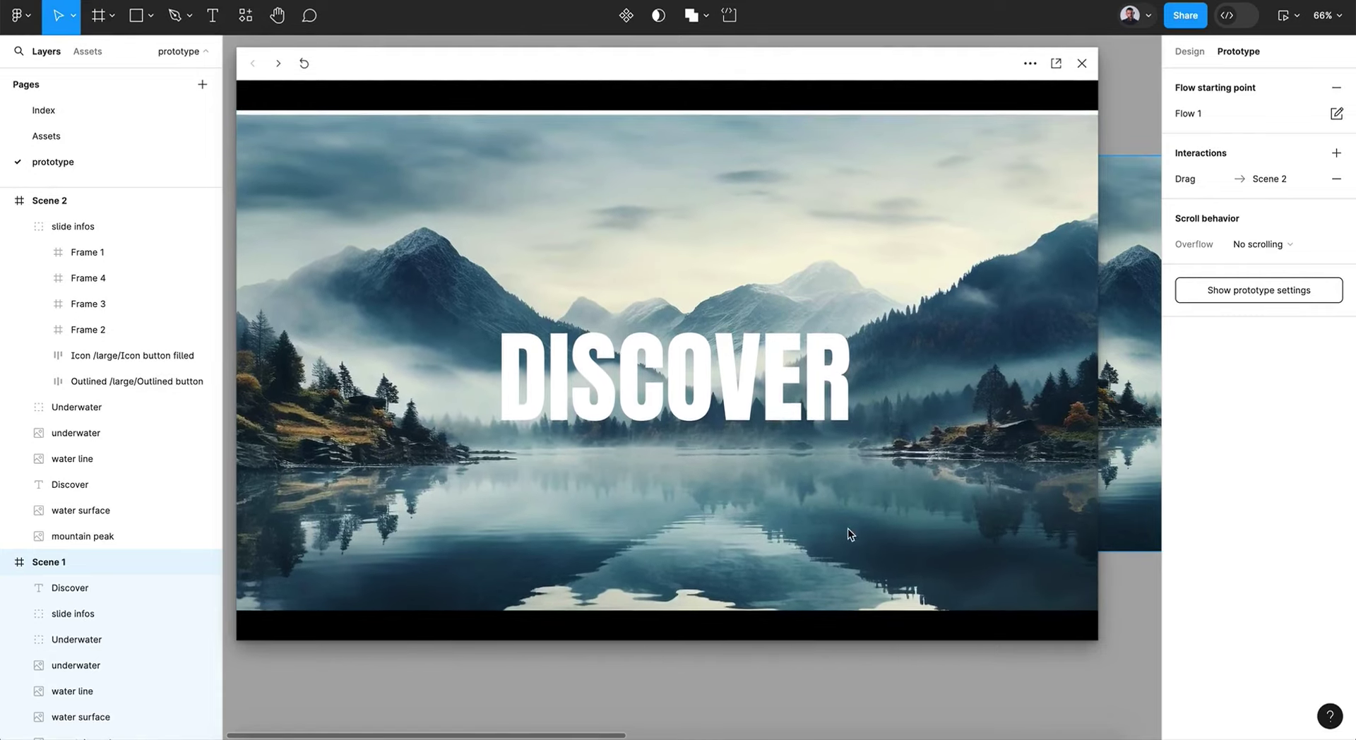
mouse_move(869, 550)
mouse_down()
mouse_move(866, 404)
mouse_move(854, 566)
mouse_up()
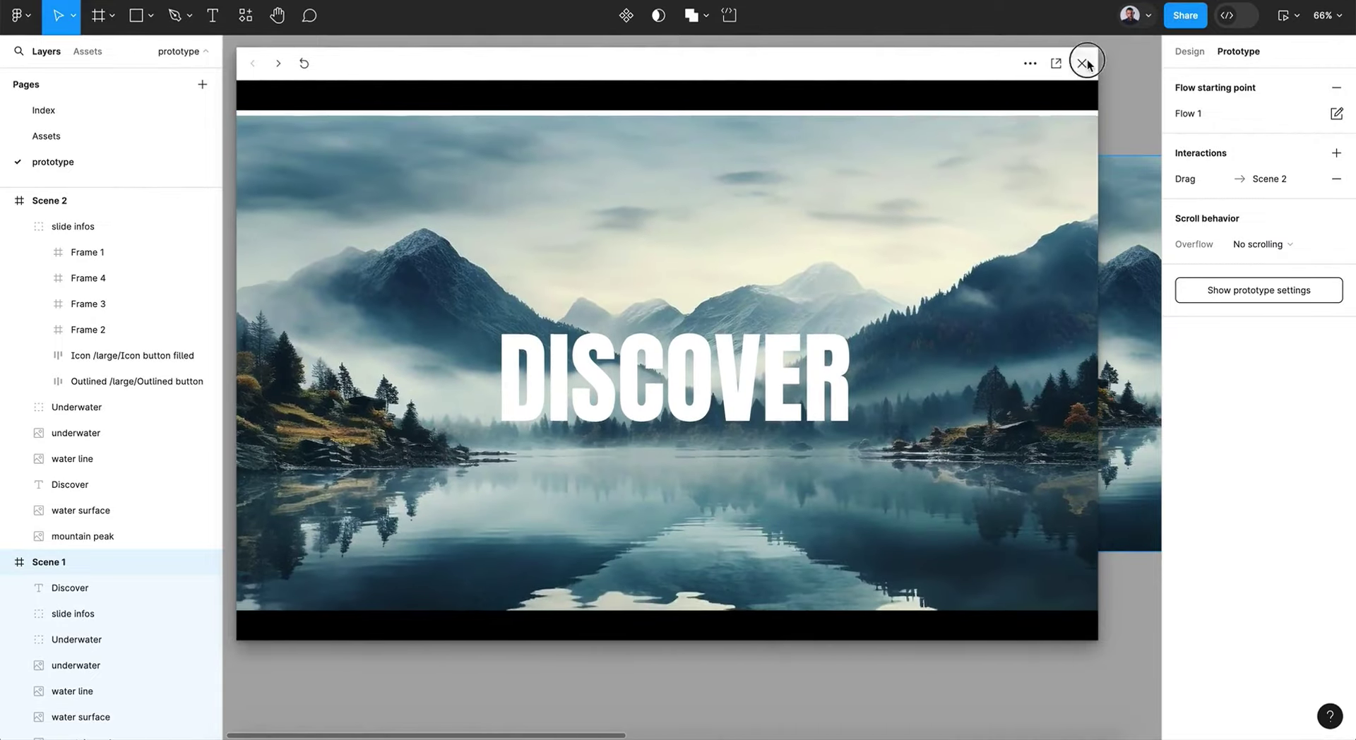
click(1082, 62)
- Set the duration of Scene 1's drag interaction to Scene 2 to 3500 ms
scroll(892, 256, right, 10)
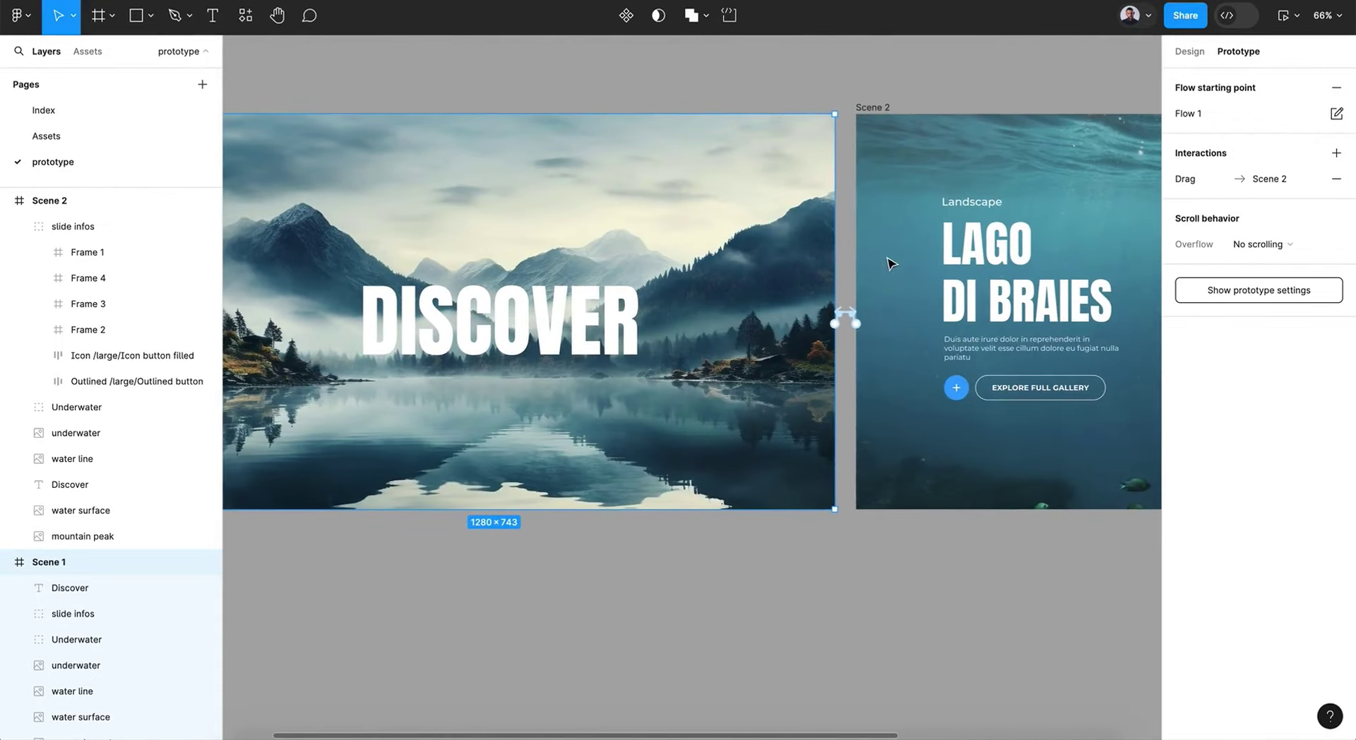
click(848, 321)
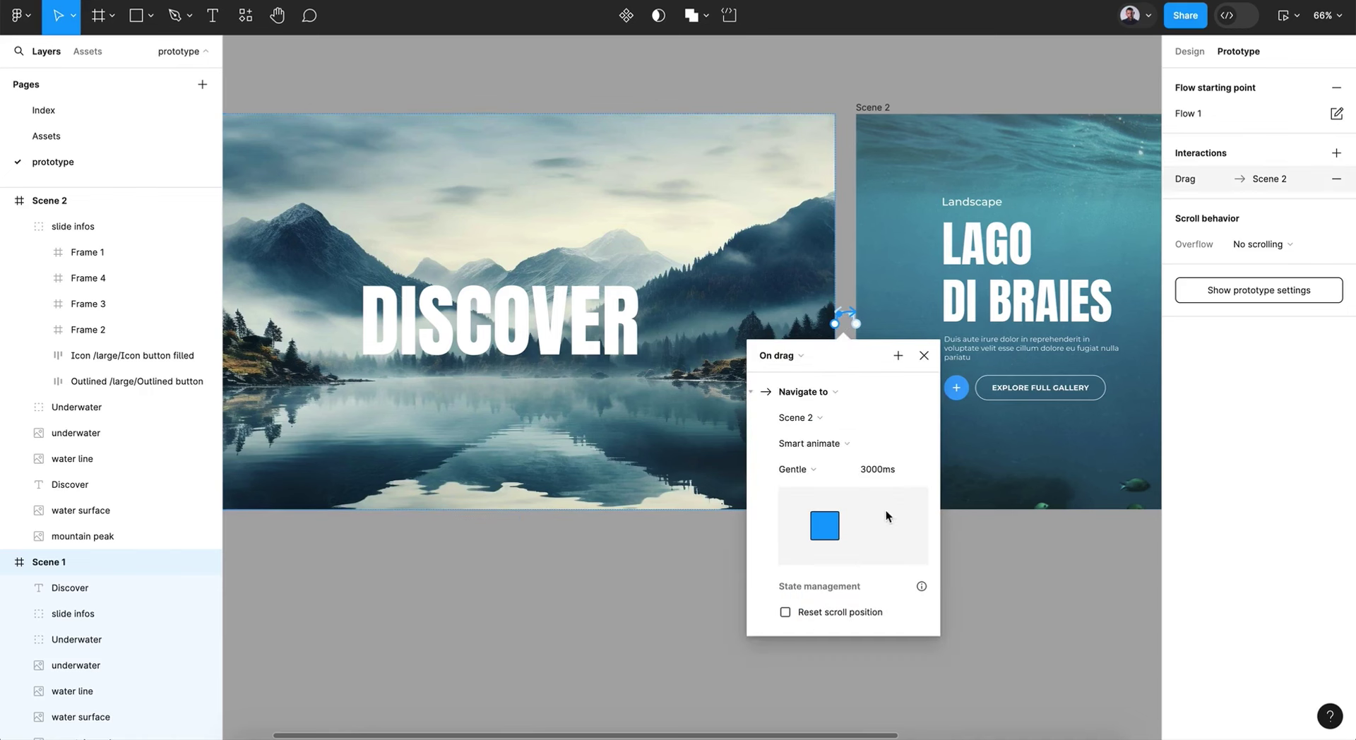
click(869, 468)
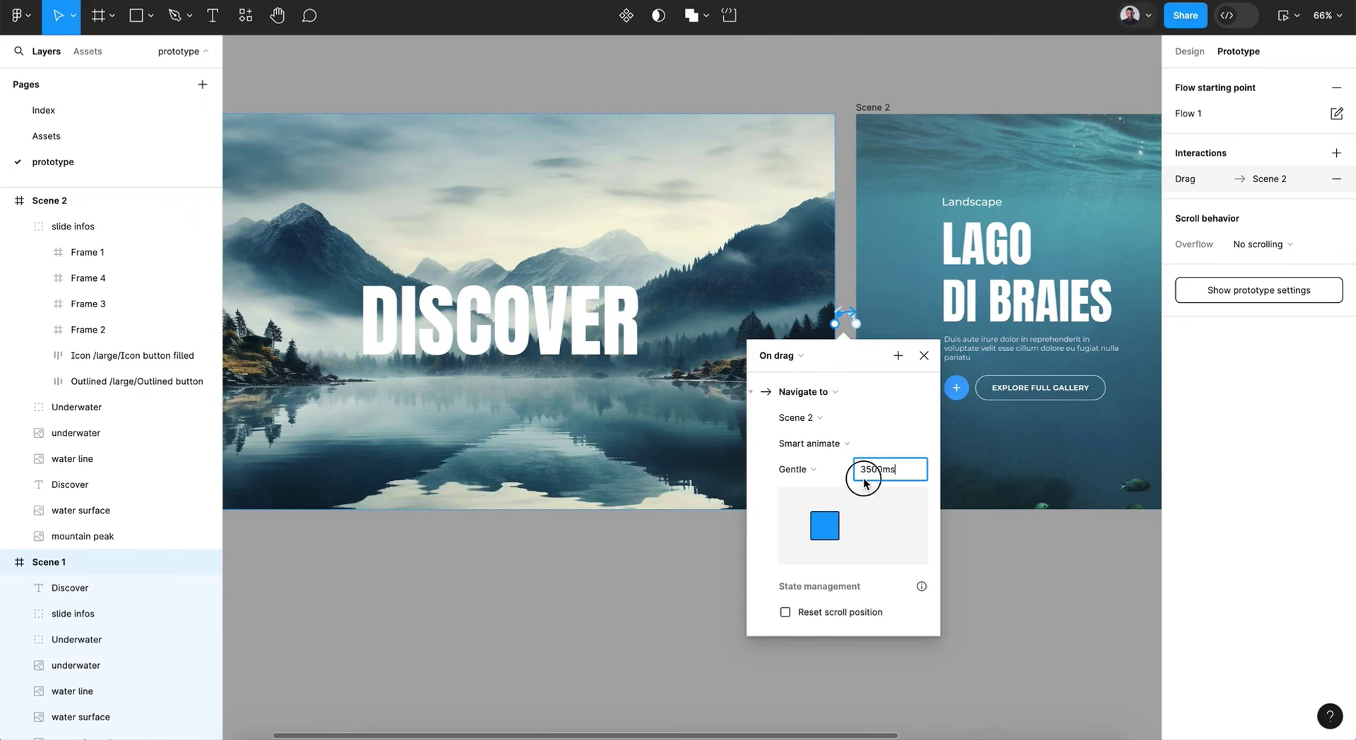
click(923, 357)
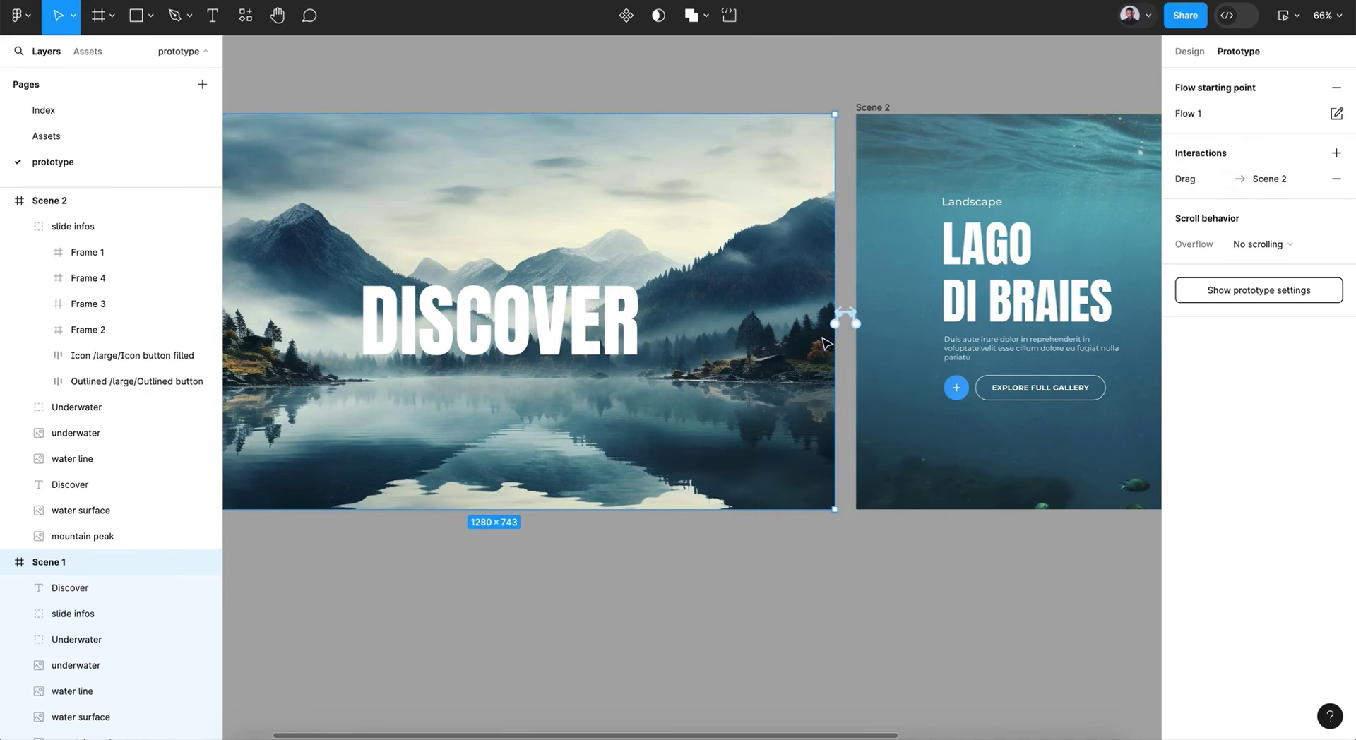
- Set the duration of Scene 2's drag interaction to Scene 1 to 3500 ms
click(878, 107)
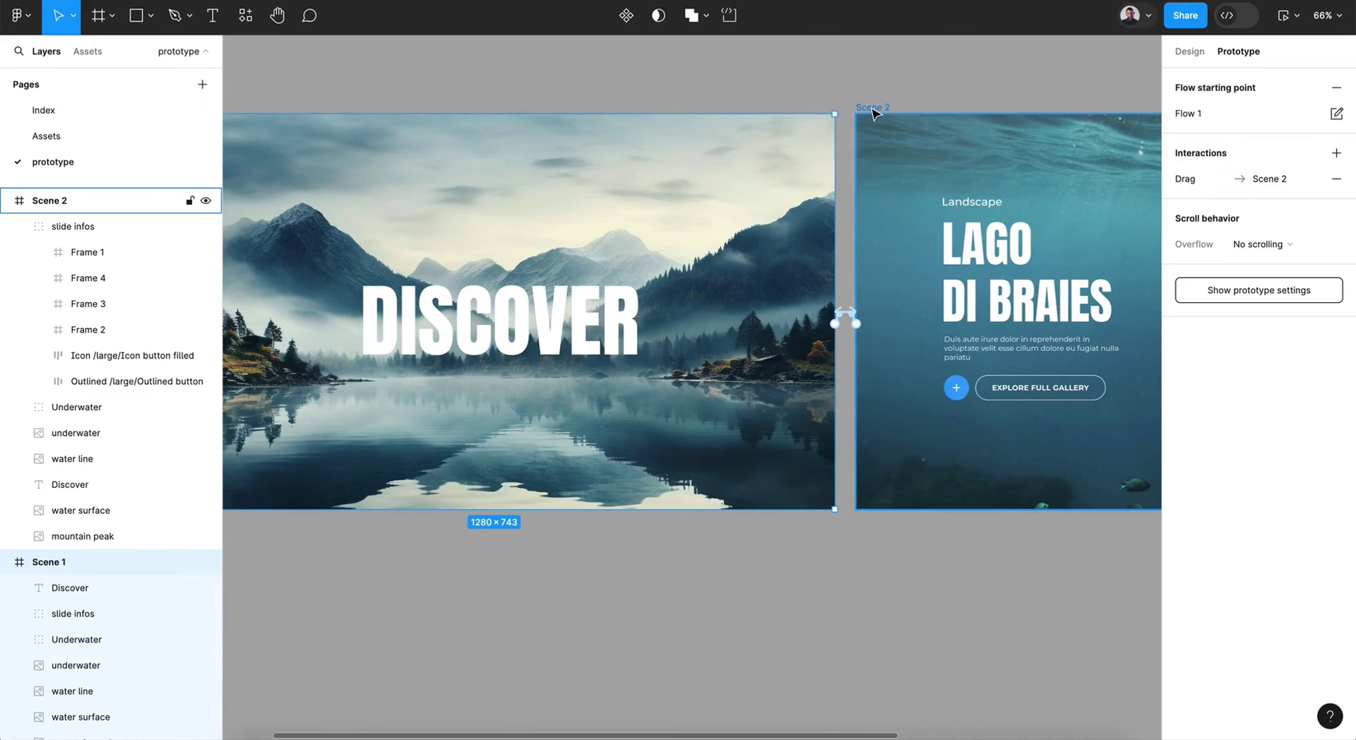
click(1225, 155)
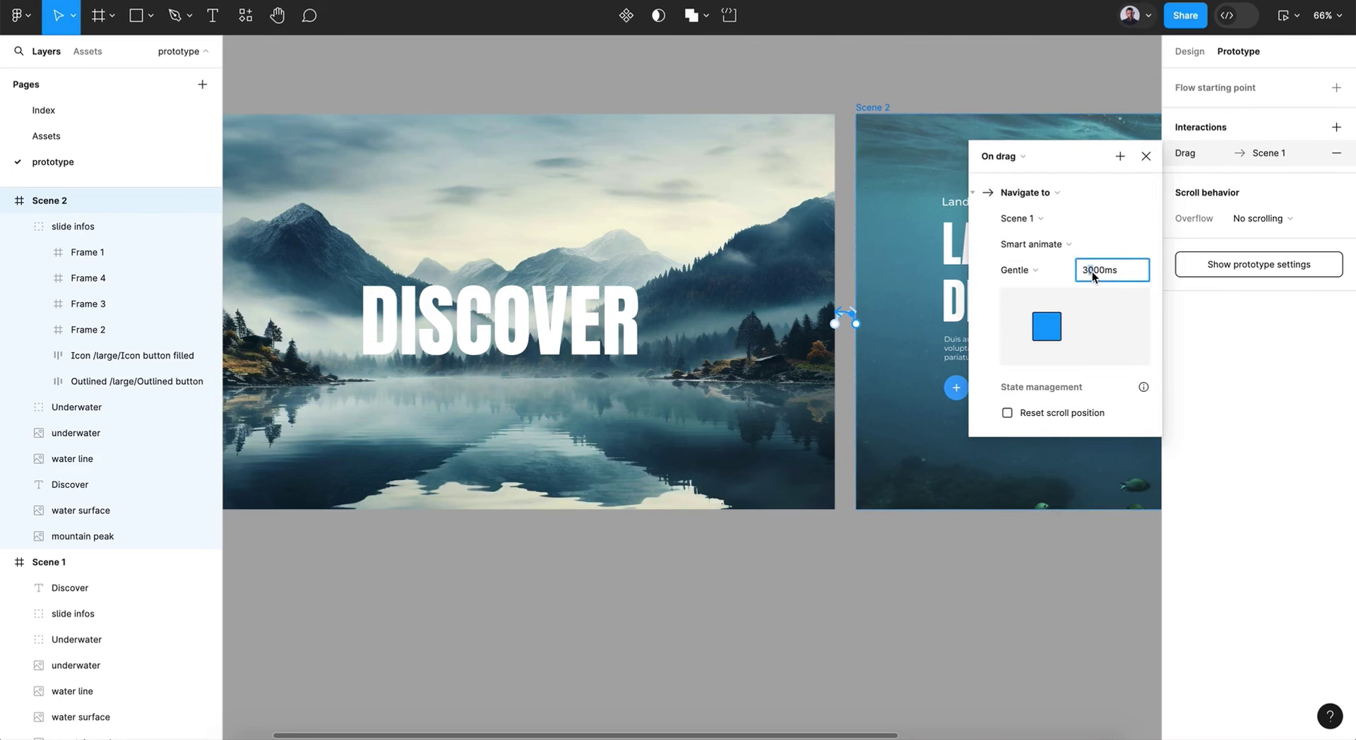
key(Return)
click(963, 668)
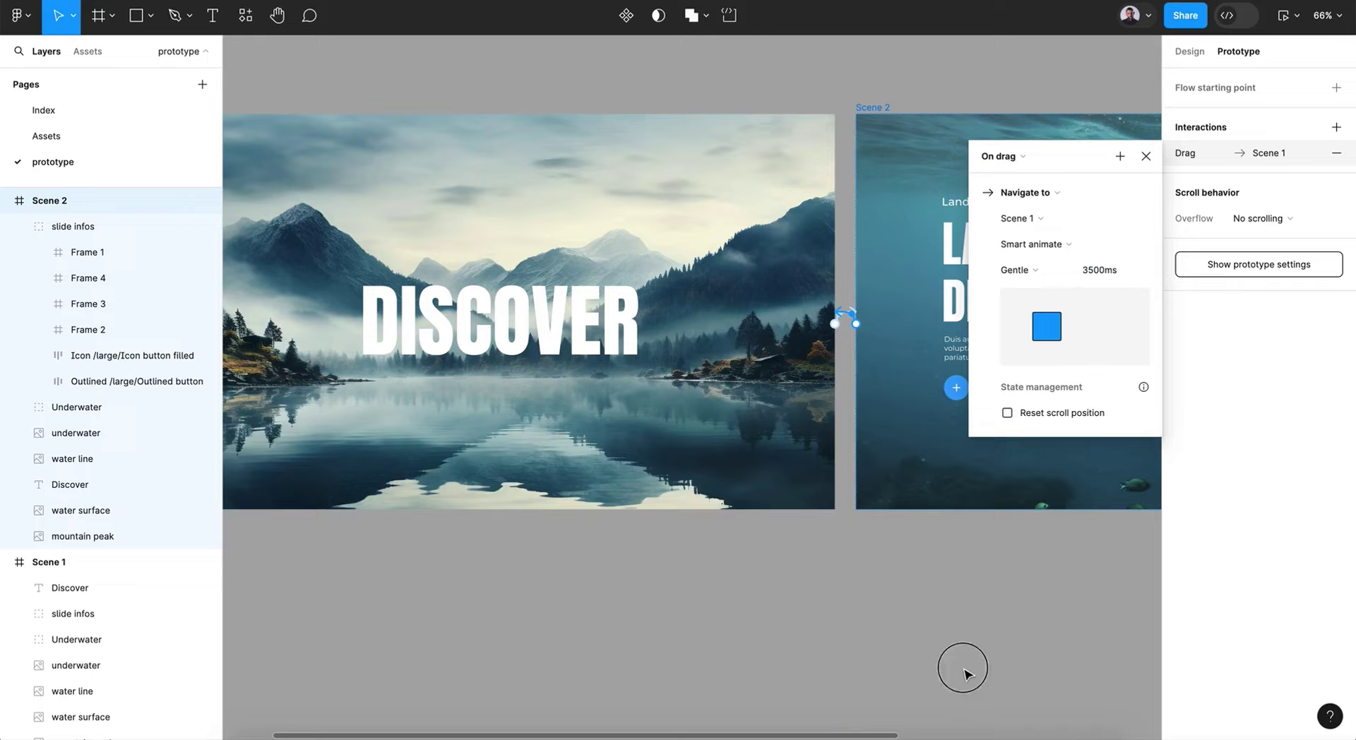
- Turn off content clipping for the Scene 2 frame in its design properties
scroll(968, 671, right, 5)
click(615, 87)
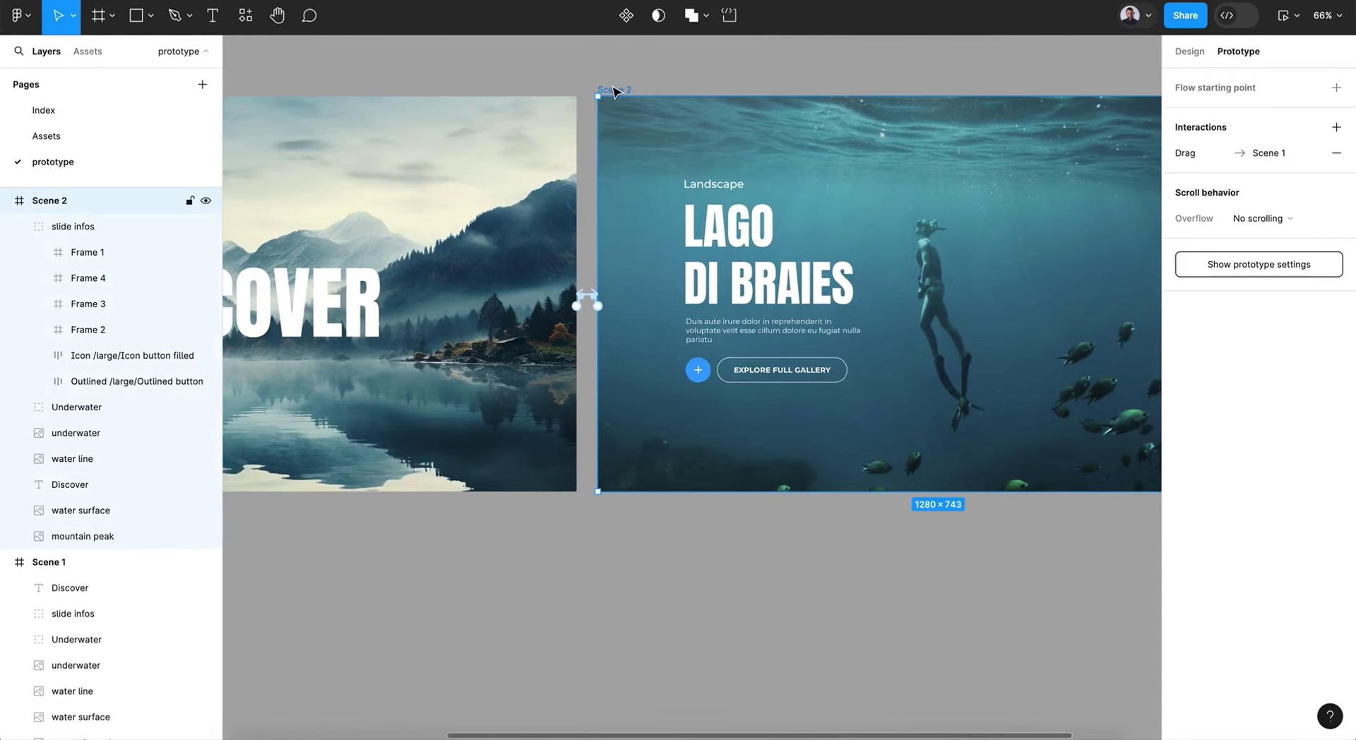
scroll(612, 87, down, 3)
click(1183, 51)
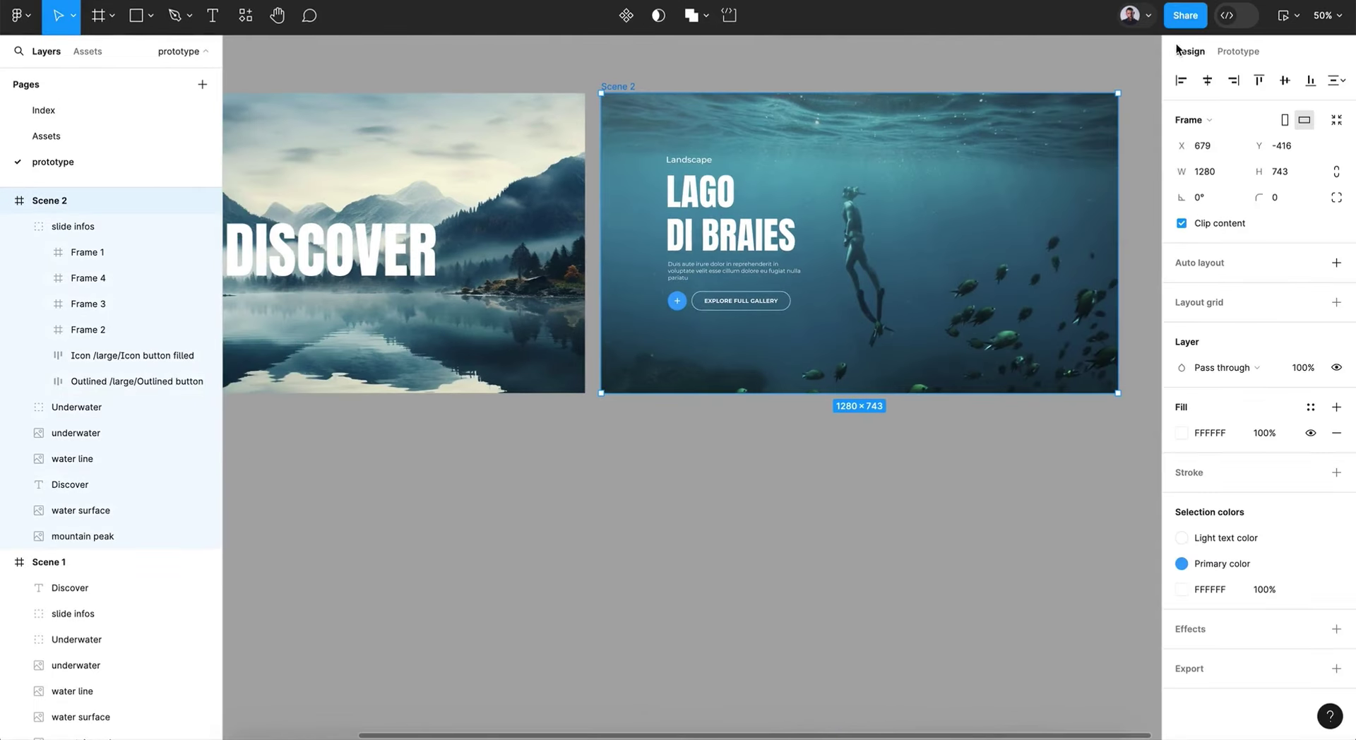
click(1181, 223)
- Flatten Scene 2's water surface image into a thin strip by reducing its height from the lower edge, keeping the 1611 width
scroll(791, 279, up, 5)
scroll(791, 279, right, 3)
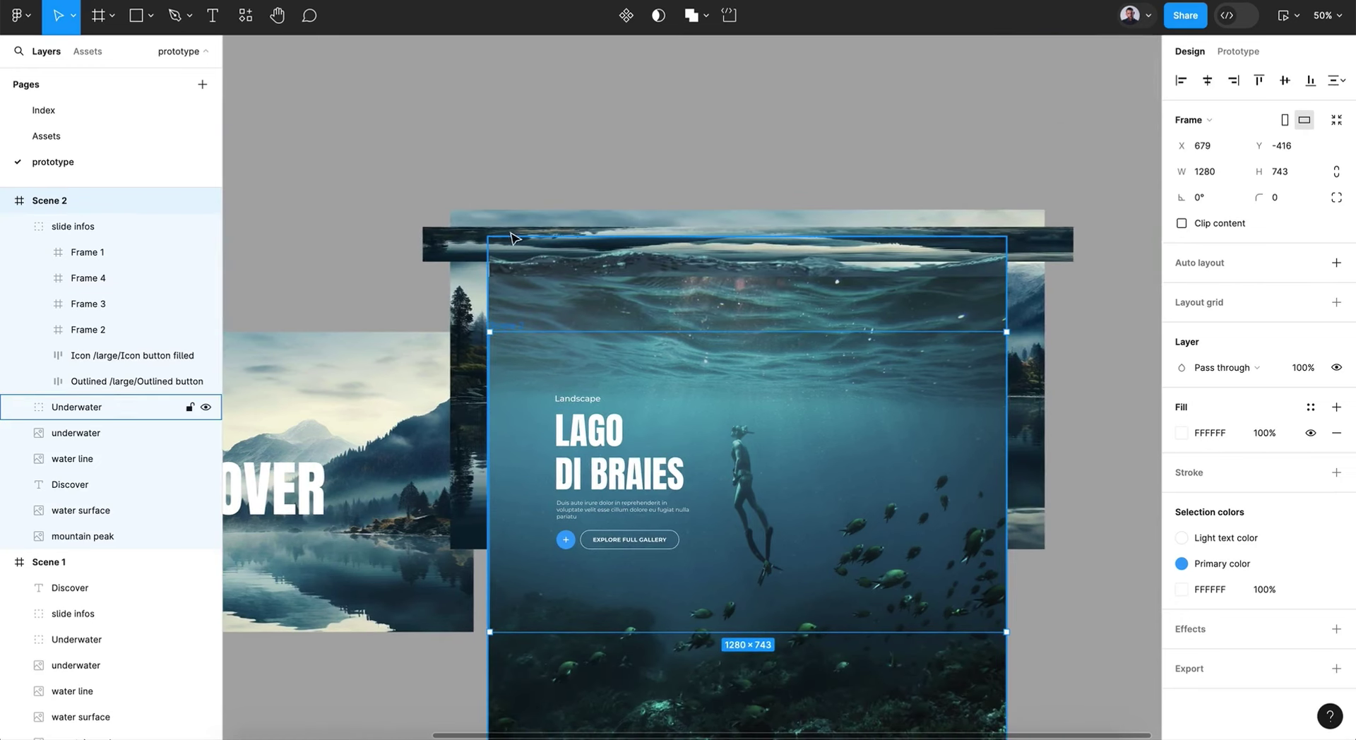
double_click(468, 235)
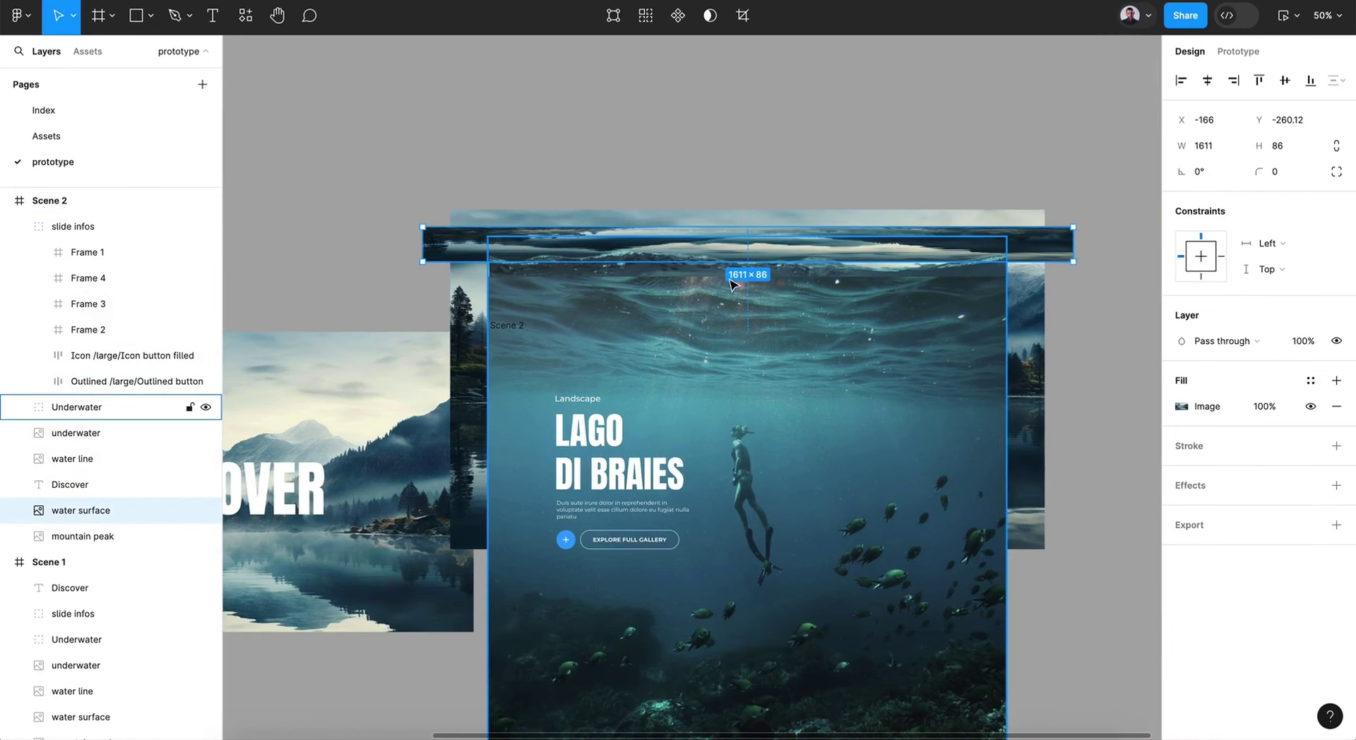
key(k)
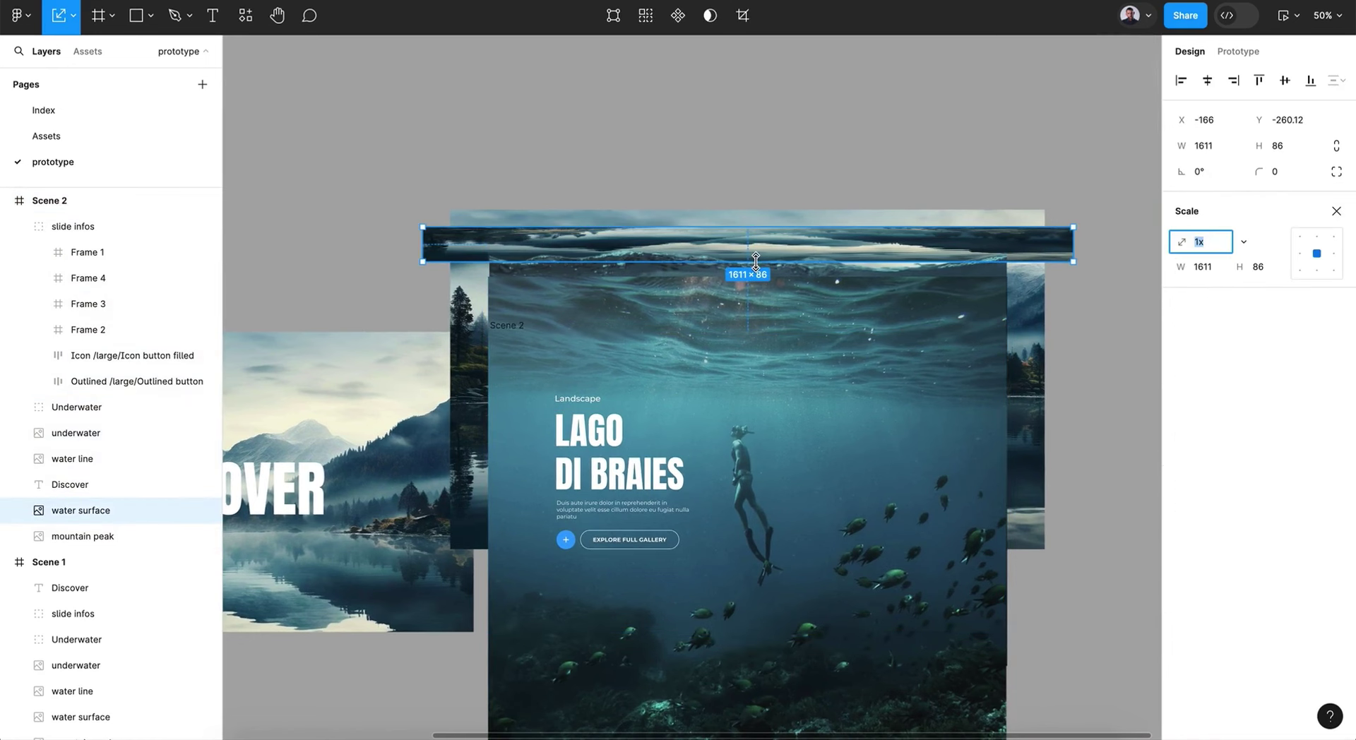
drag(756, 261, 758, 263)
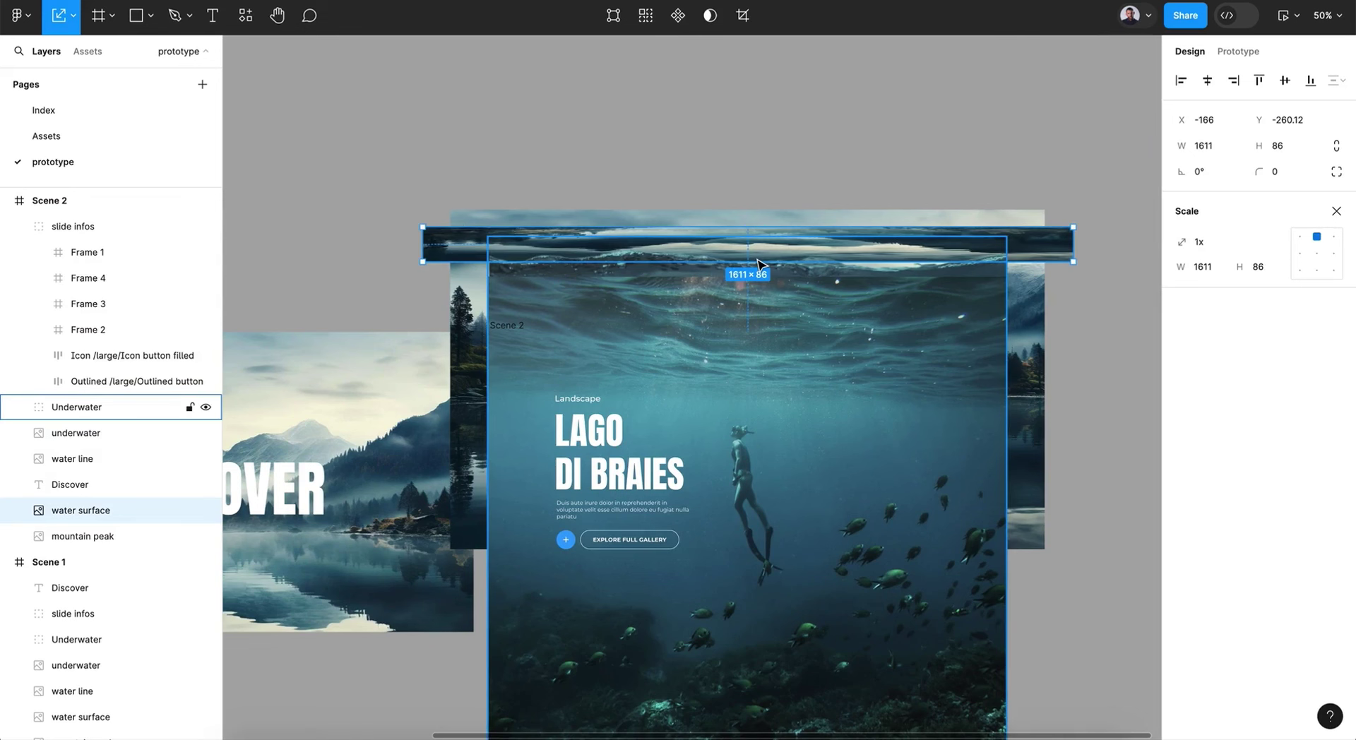
key(v)
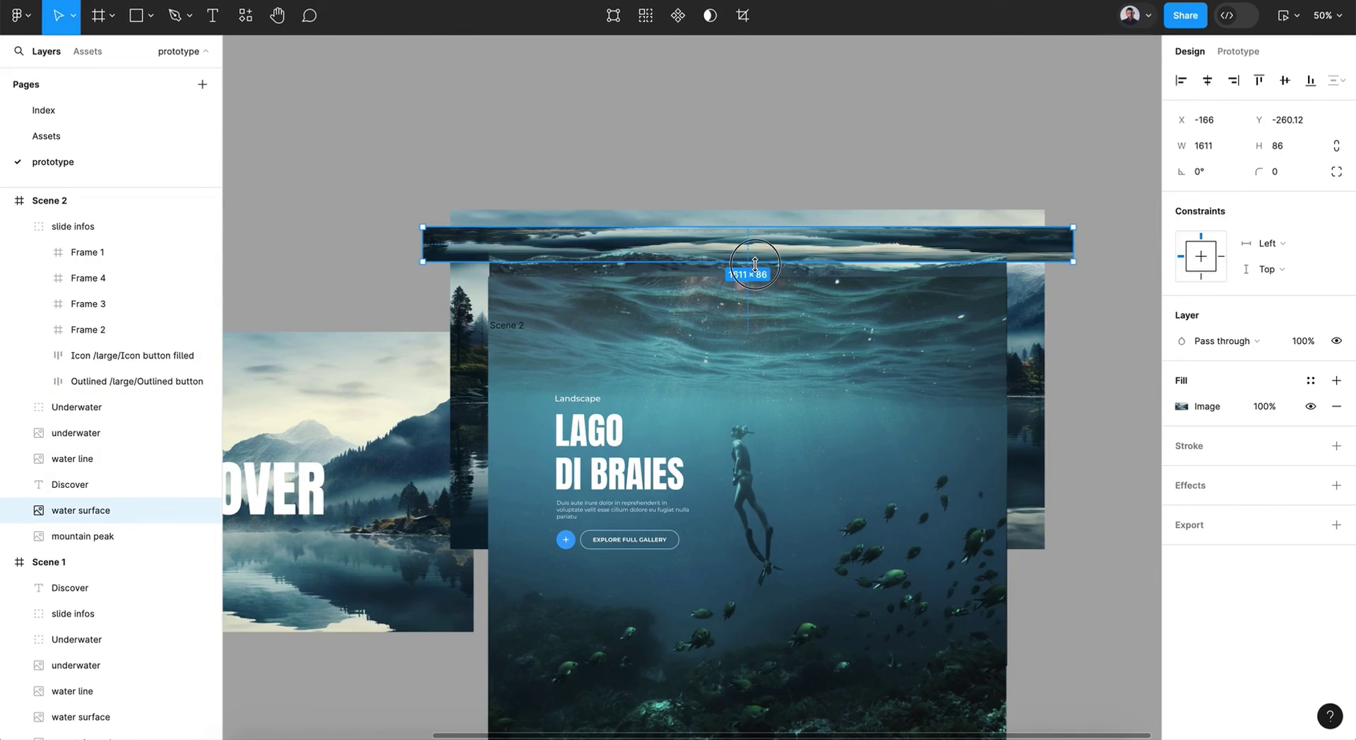
drag(754, 262, 755, 245)
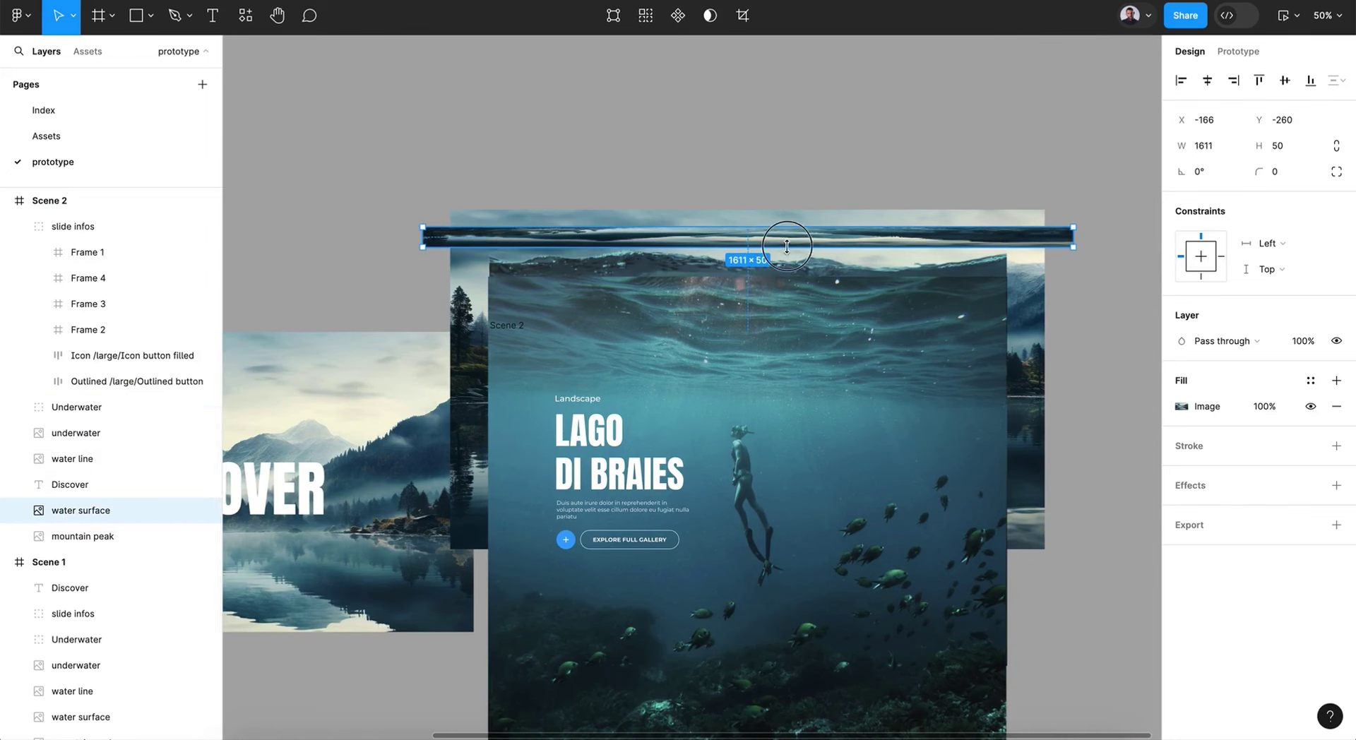
drag(787, 247, 787, 237)
- Select Scene 2's underwater and water line images together and move them up towards the flattened water surface strip
click(769, 284)
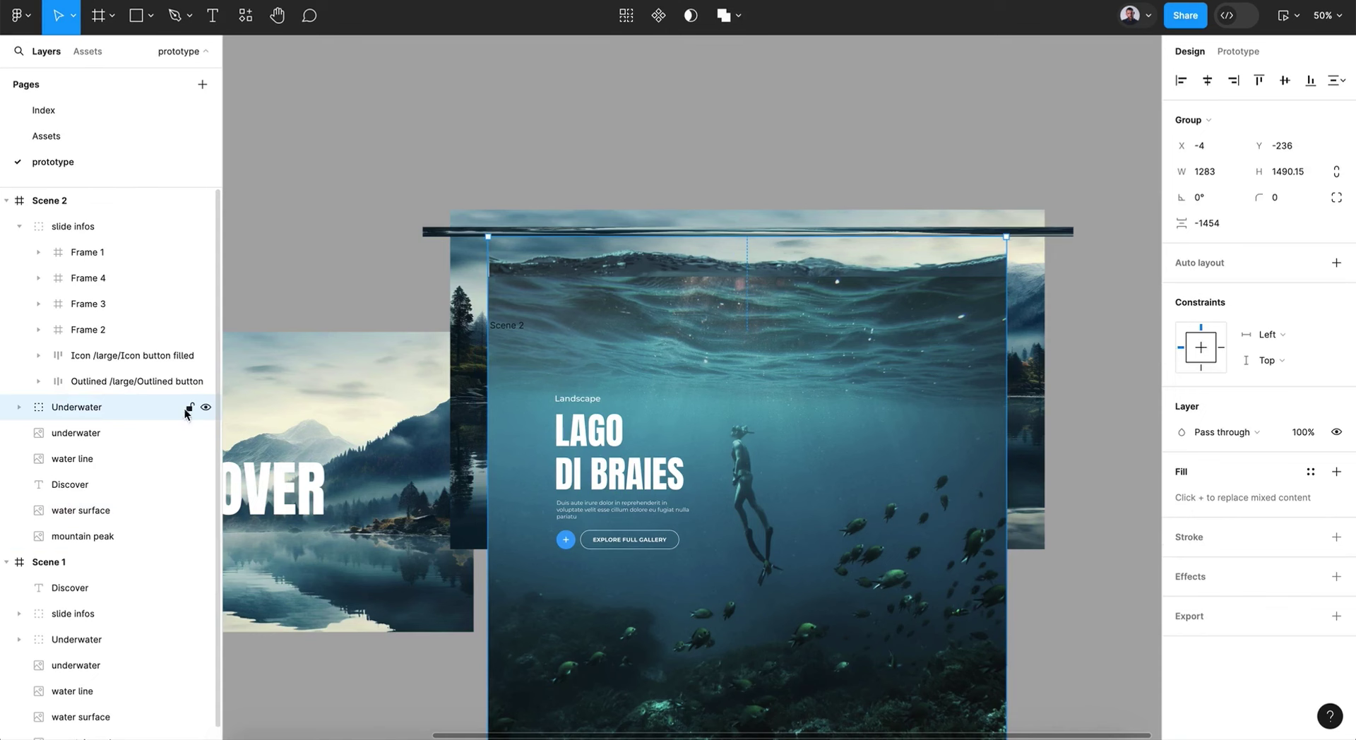
click(60, 439)
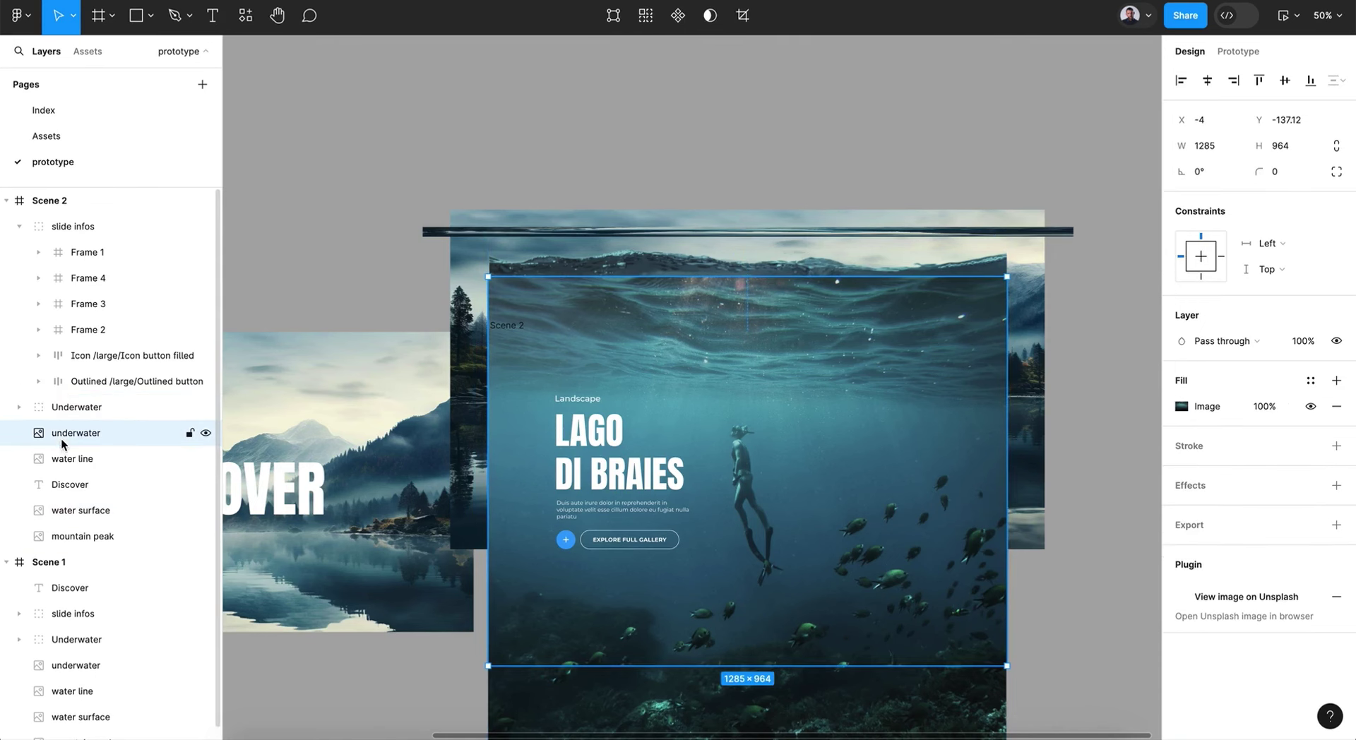
click(70, 468)
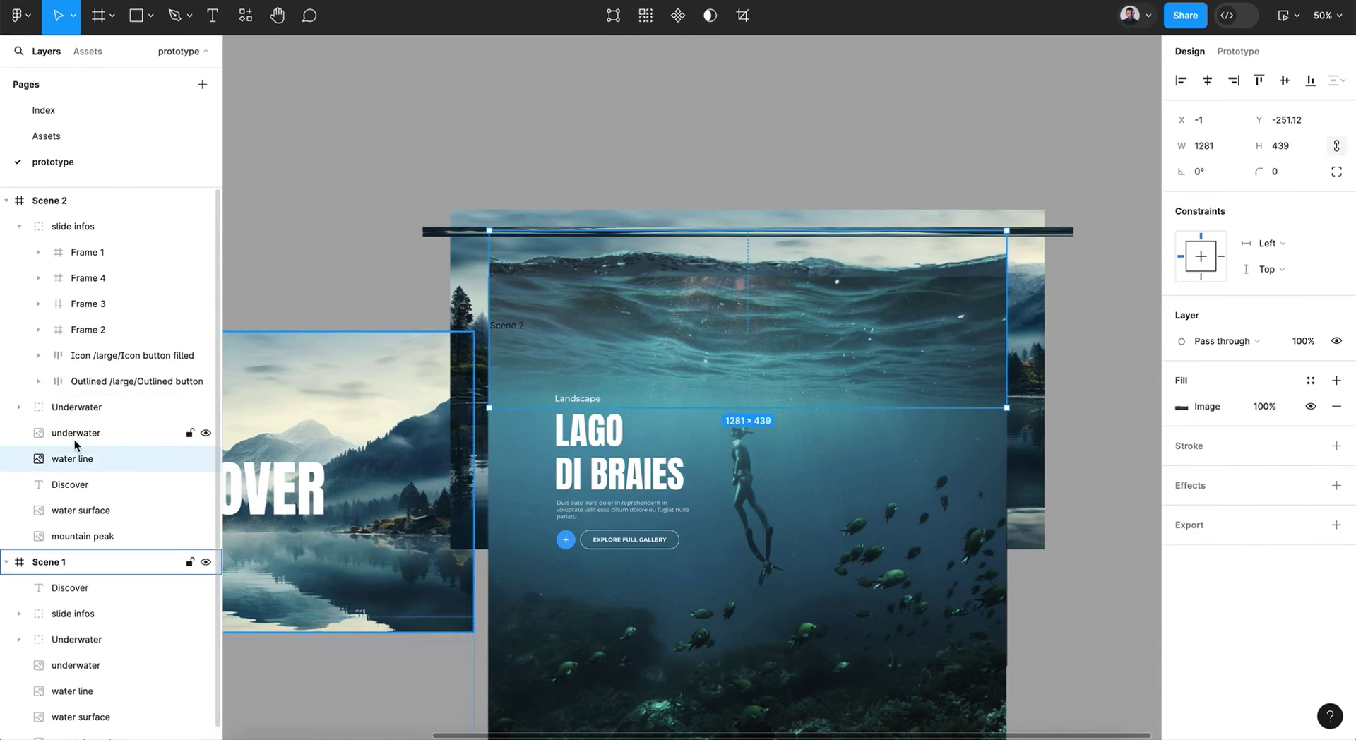
shift+click(74, 434)
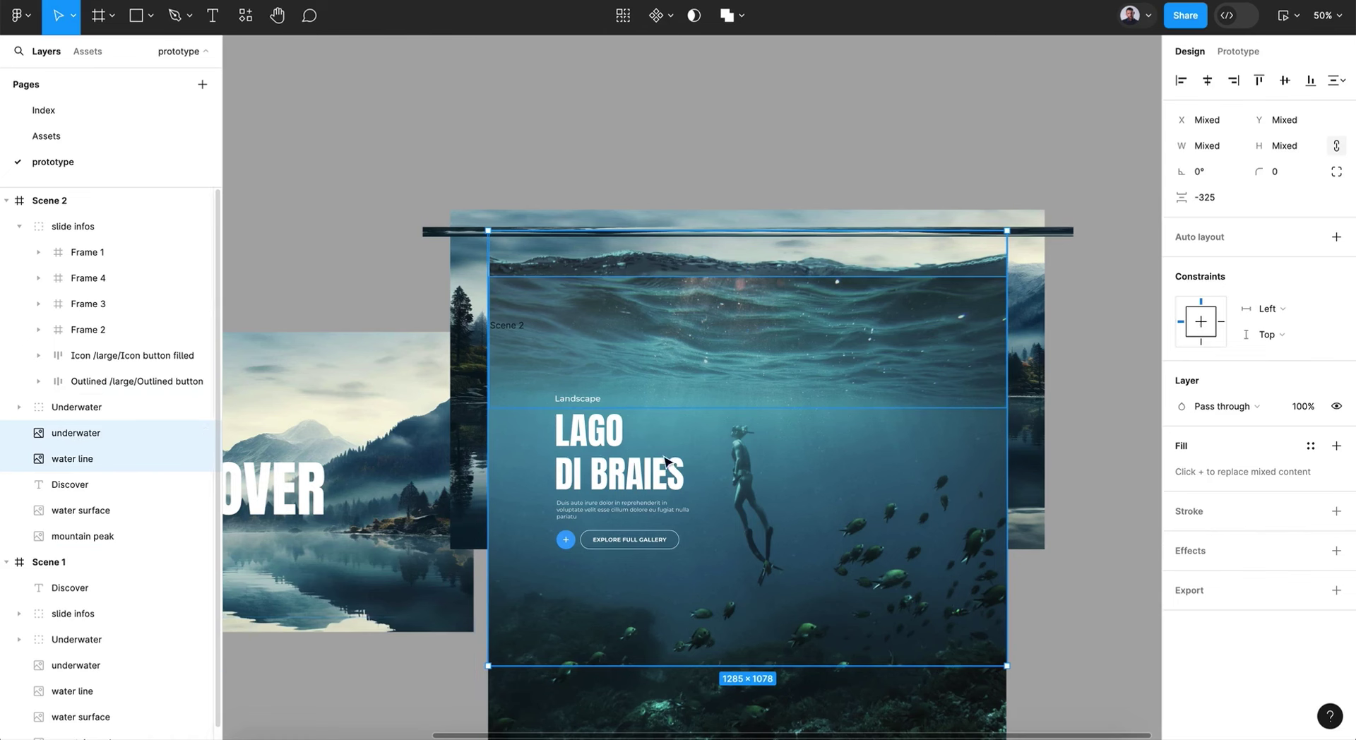
drag(754, 409, 754, 368)
click(736, 146)
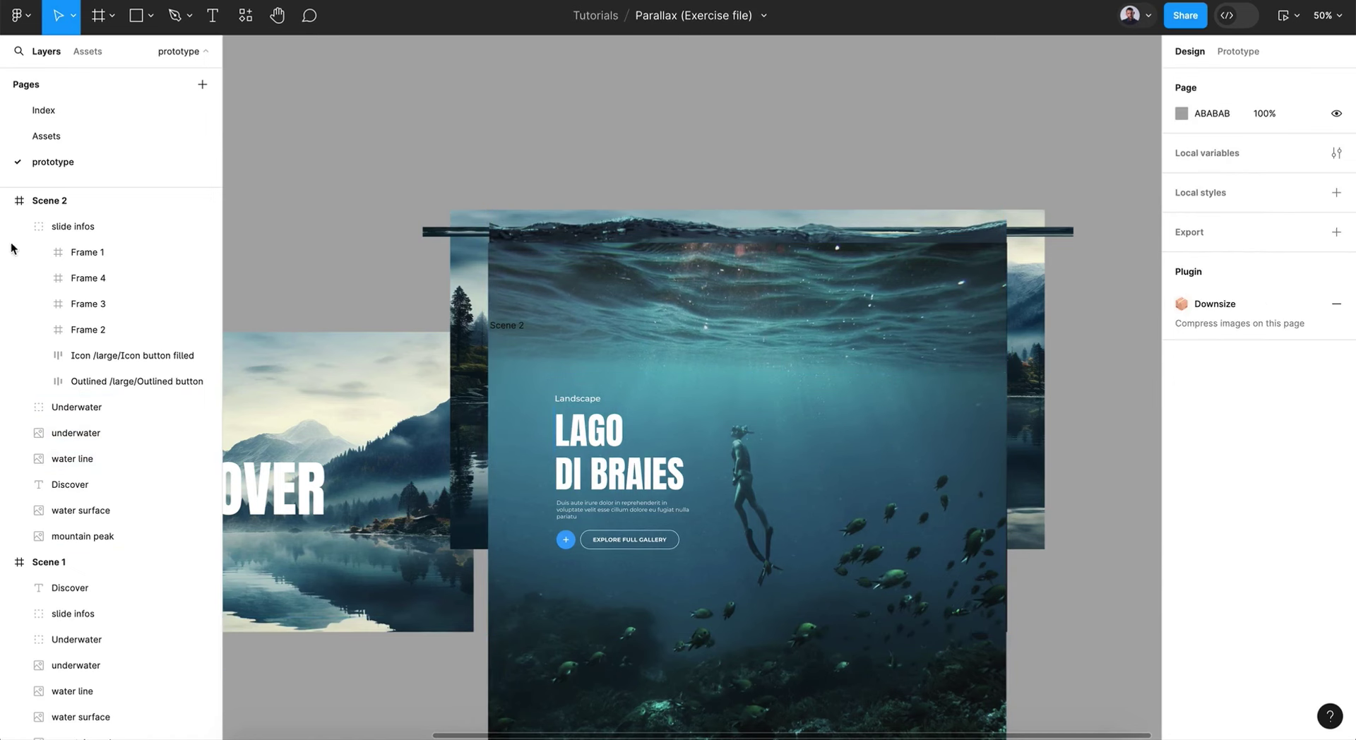
- Turn content clipping back on for the Scene 2 frame and deselect it
click(30, 227)
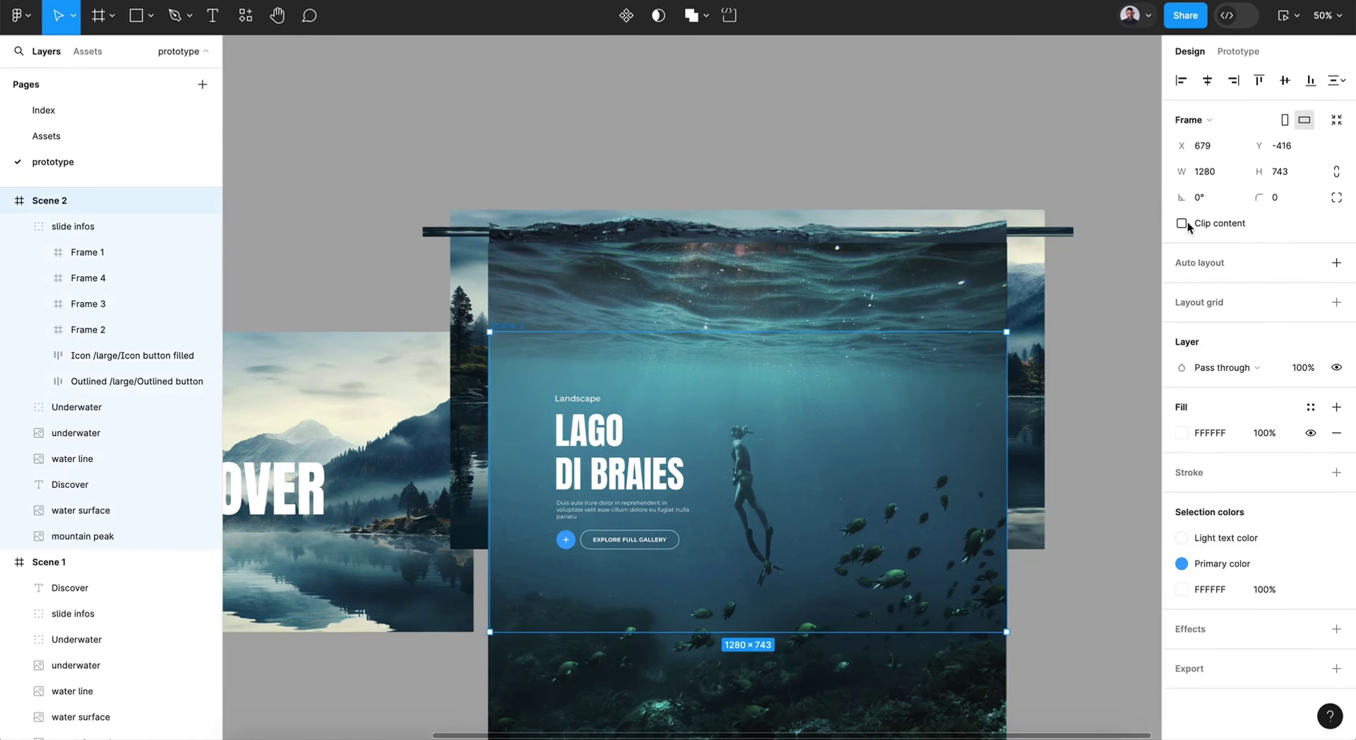
click(1183, 224)
click(840, 256)
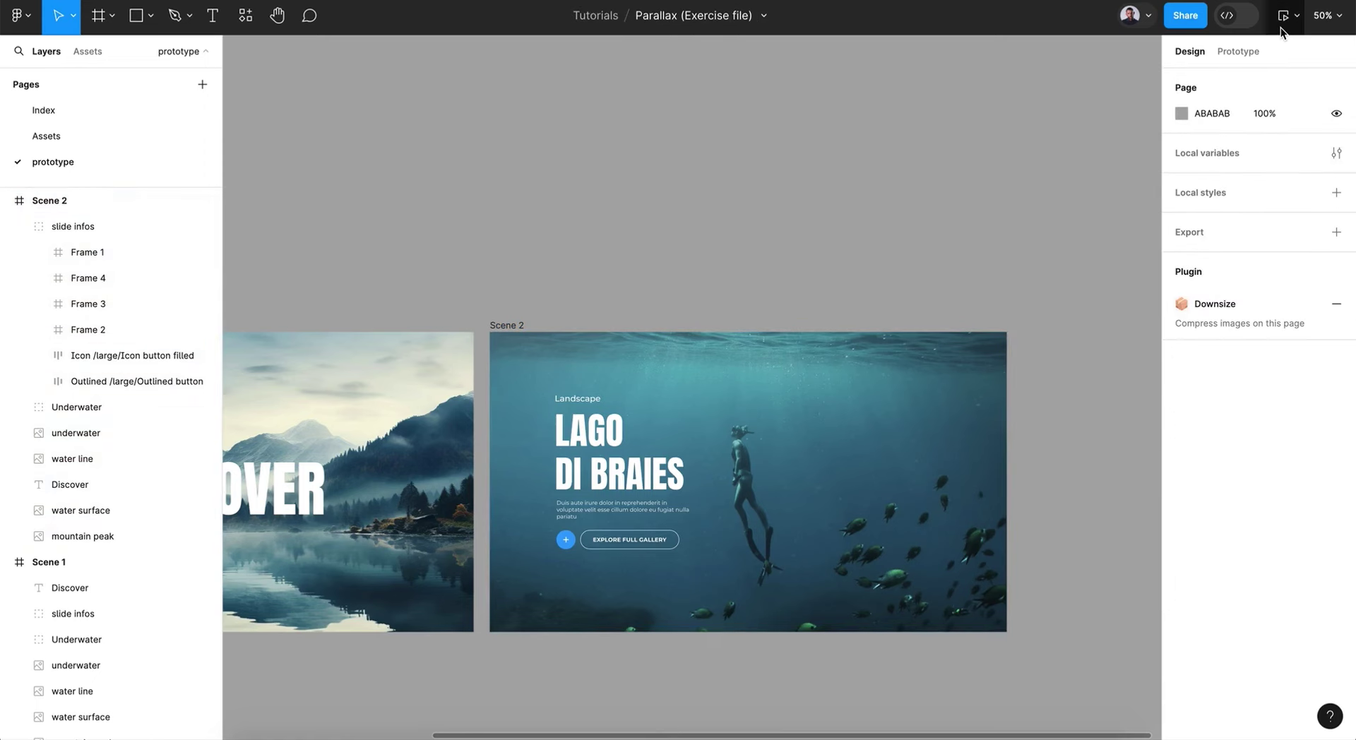
- Open the inline preview, test the drag transitions between Scene 1 and Scene 2 in both directions, and close it
click(1281, 27)
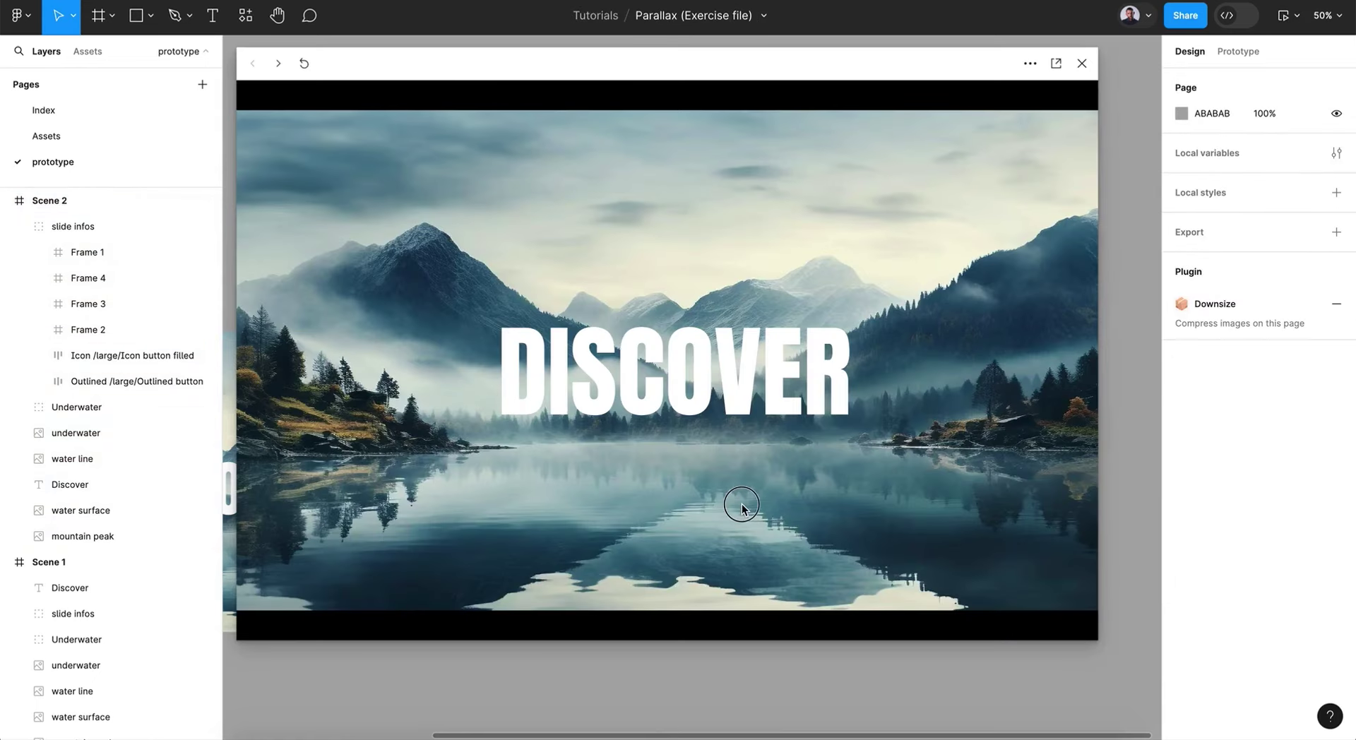
click(787, 493)
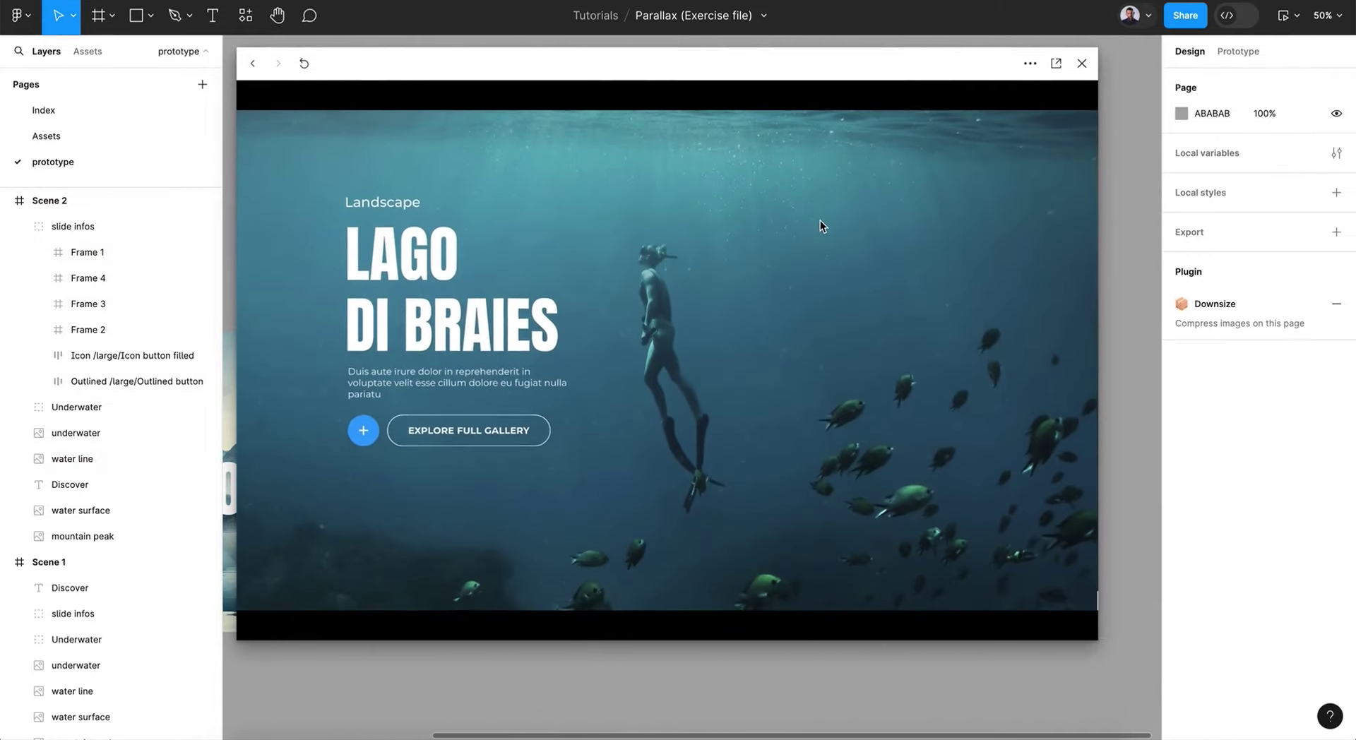
click(820, 221)
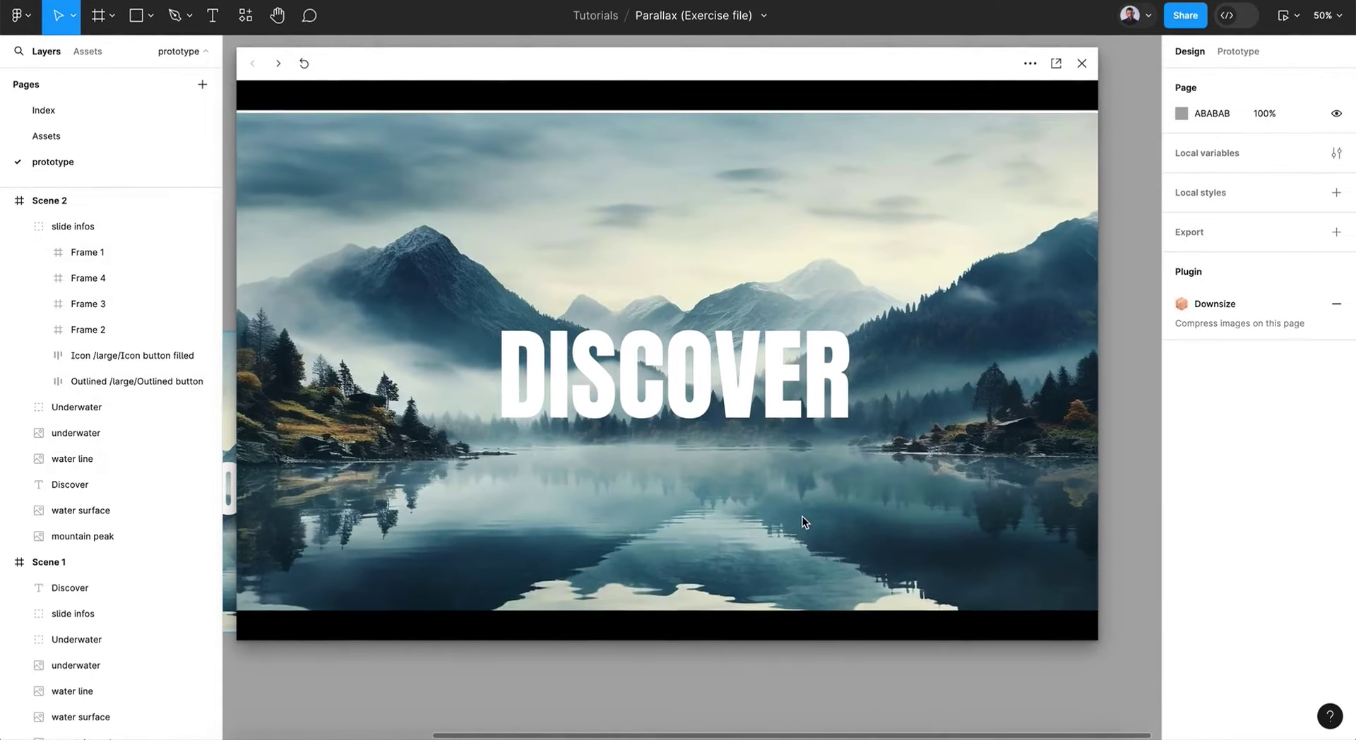
click(803, 516)
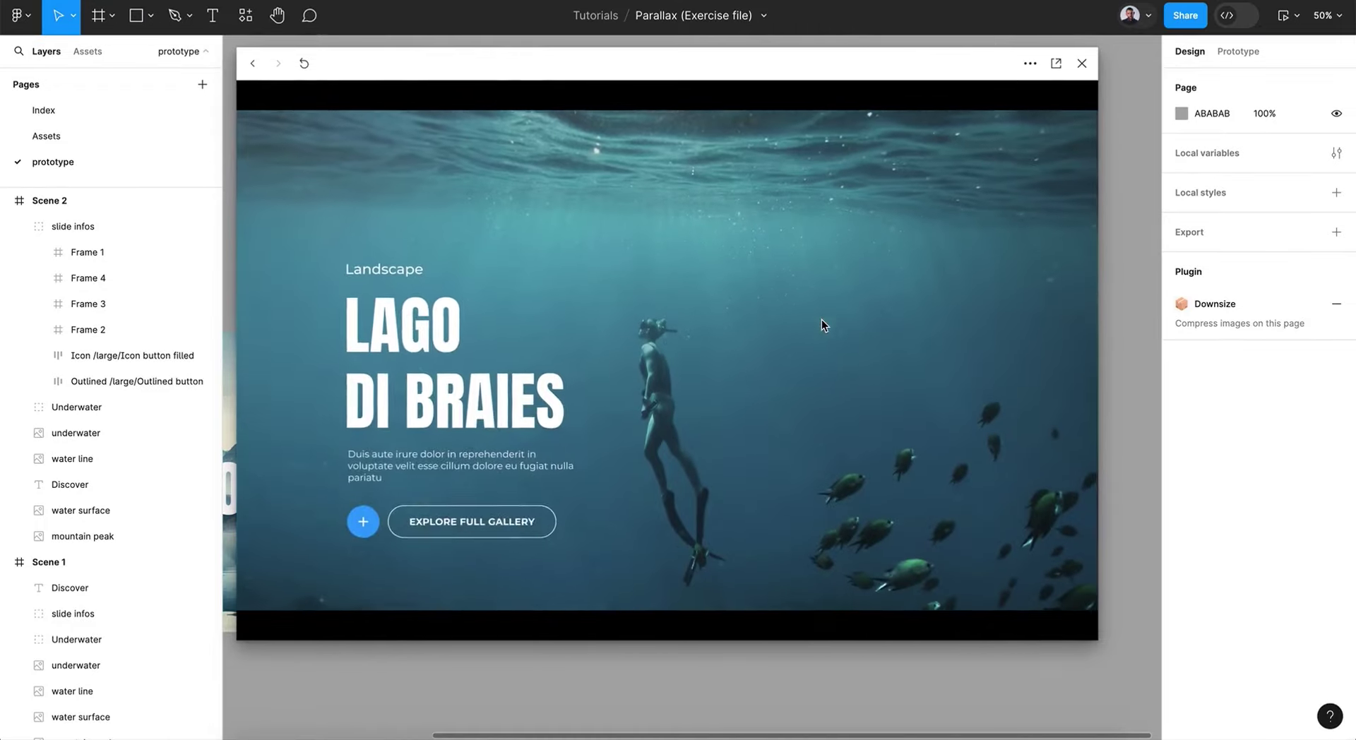
click(821, 319)
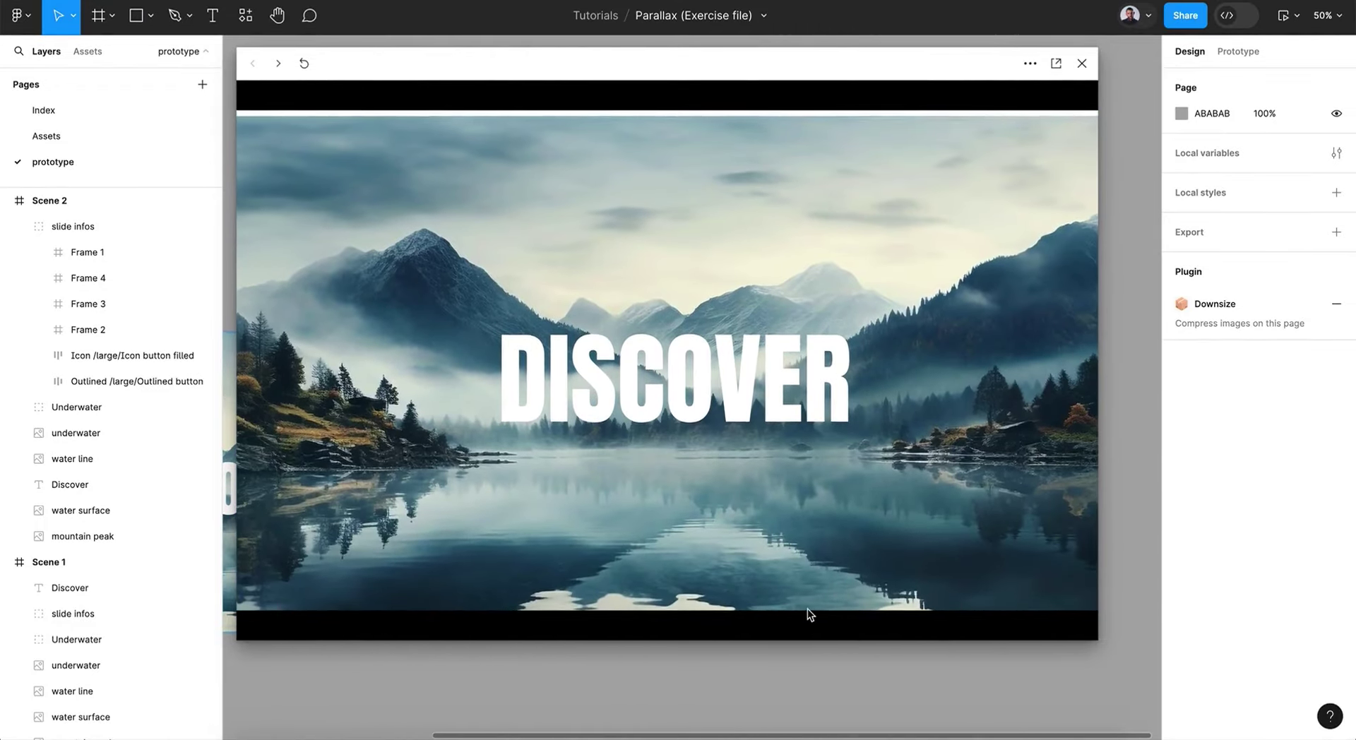
click(781, 565)
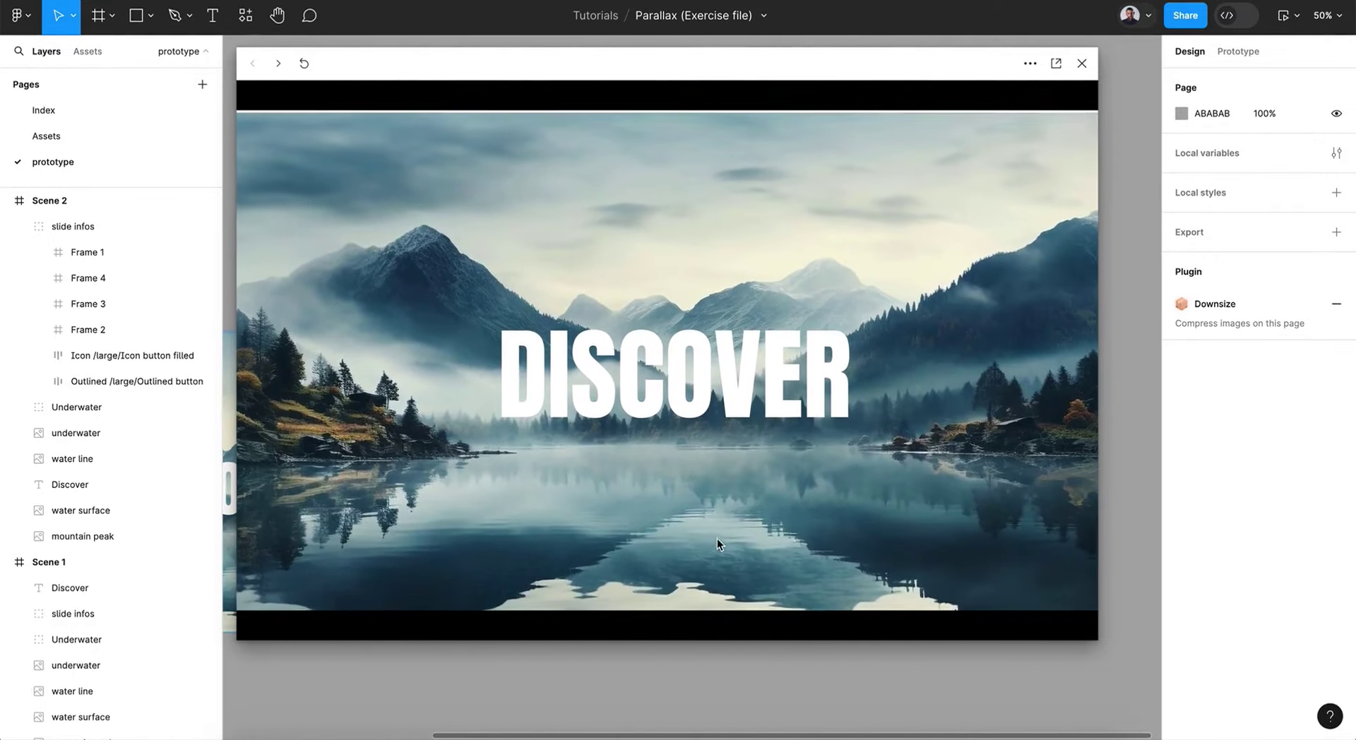
drag(677, 559, 683, 498)
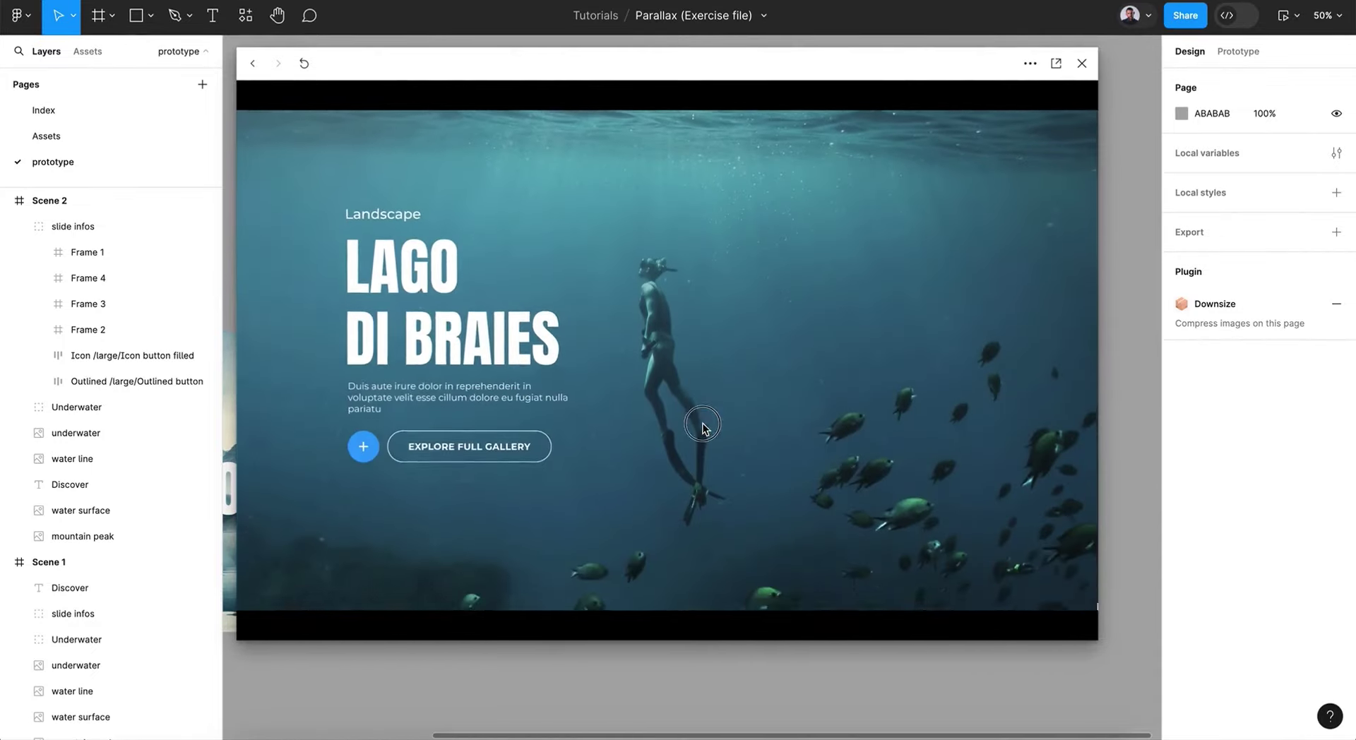
drag(703, 423, 698, 646)
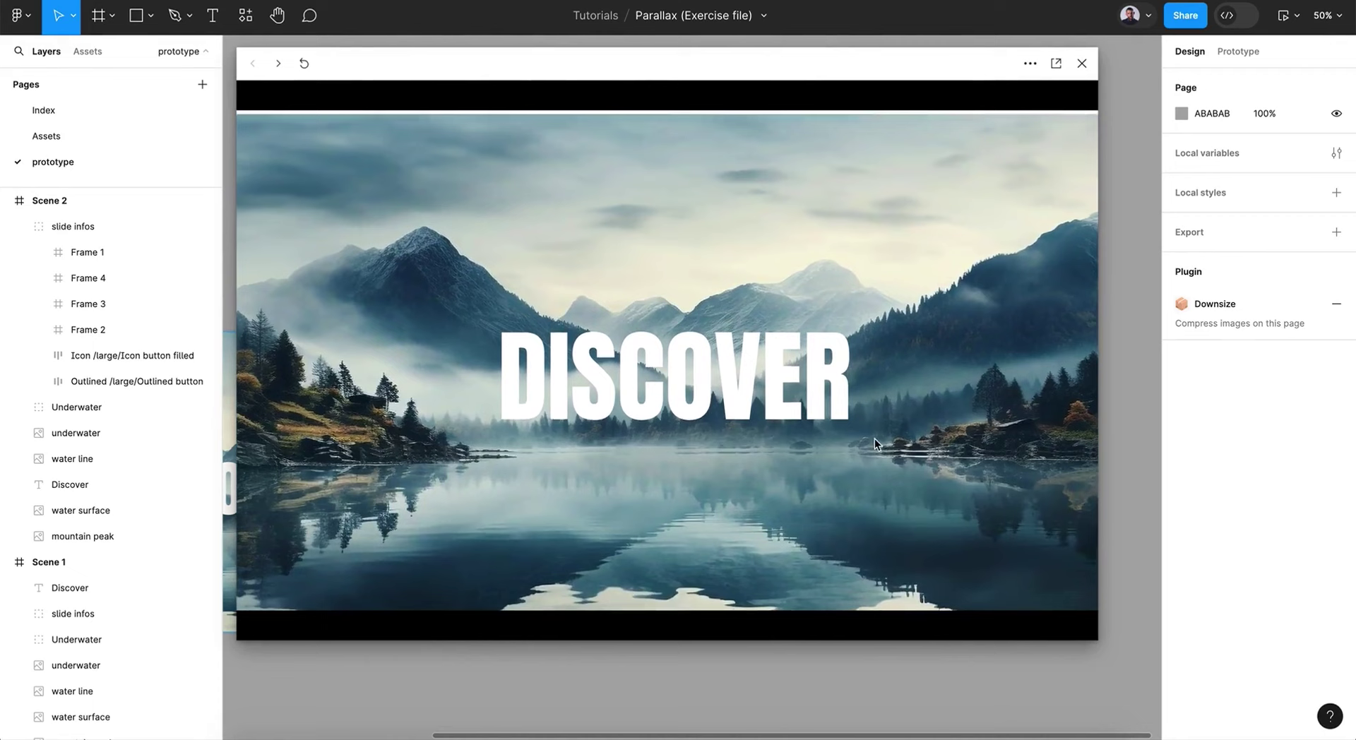
click(1083, 63)
- Select the Scene 2 frame and disable its content clipping to expose the layers extending beyond it
scroll(729, 433, left, 5)
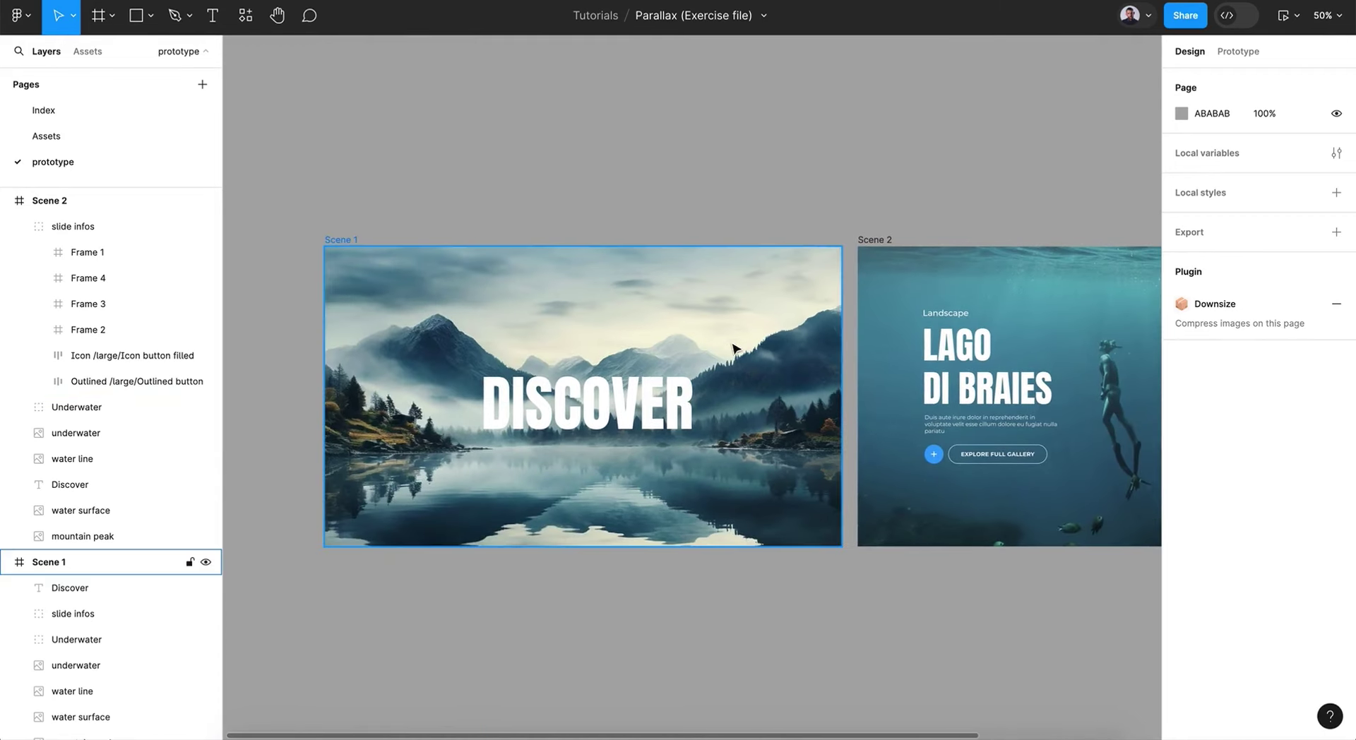
click(735, 342)
scroll(735, 341, right, 3)
scroll(735, 342, right, 1)
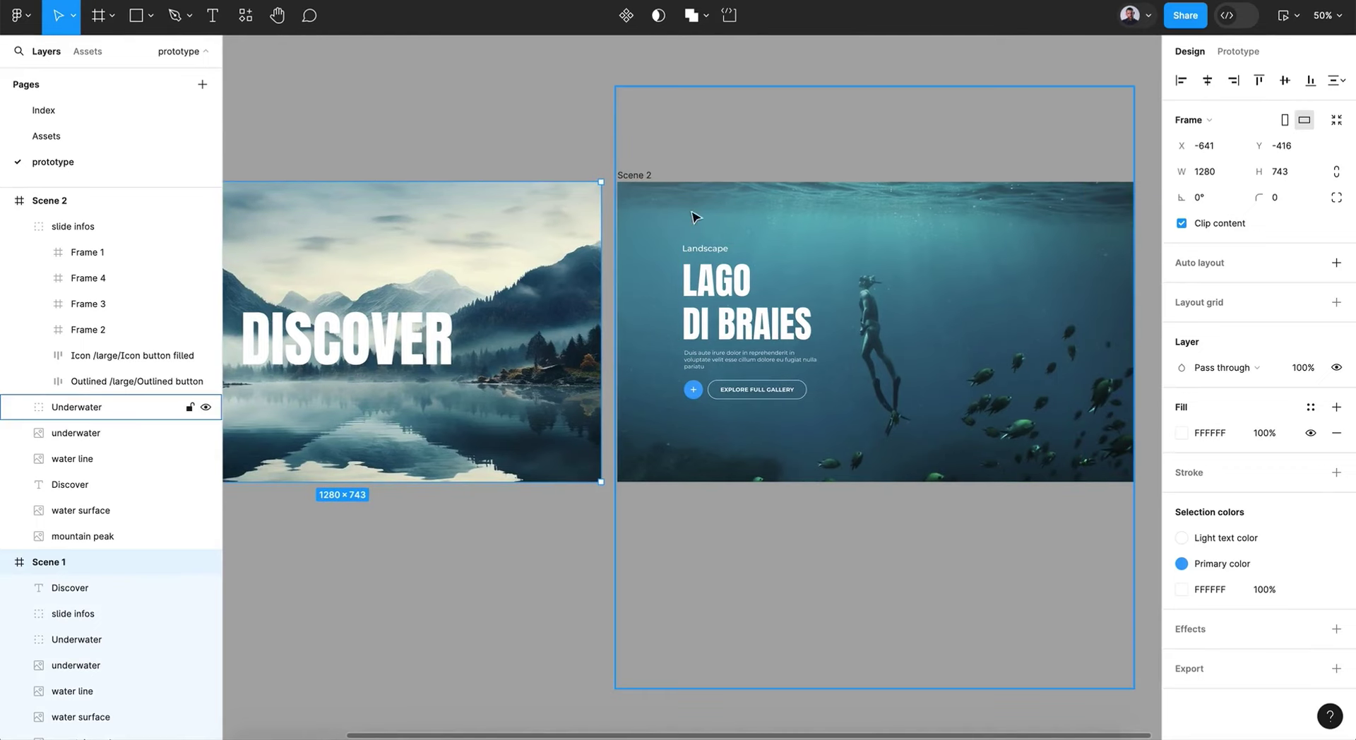
click(636, 177)
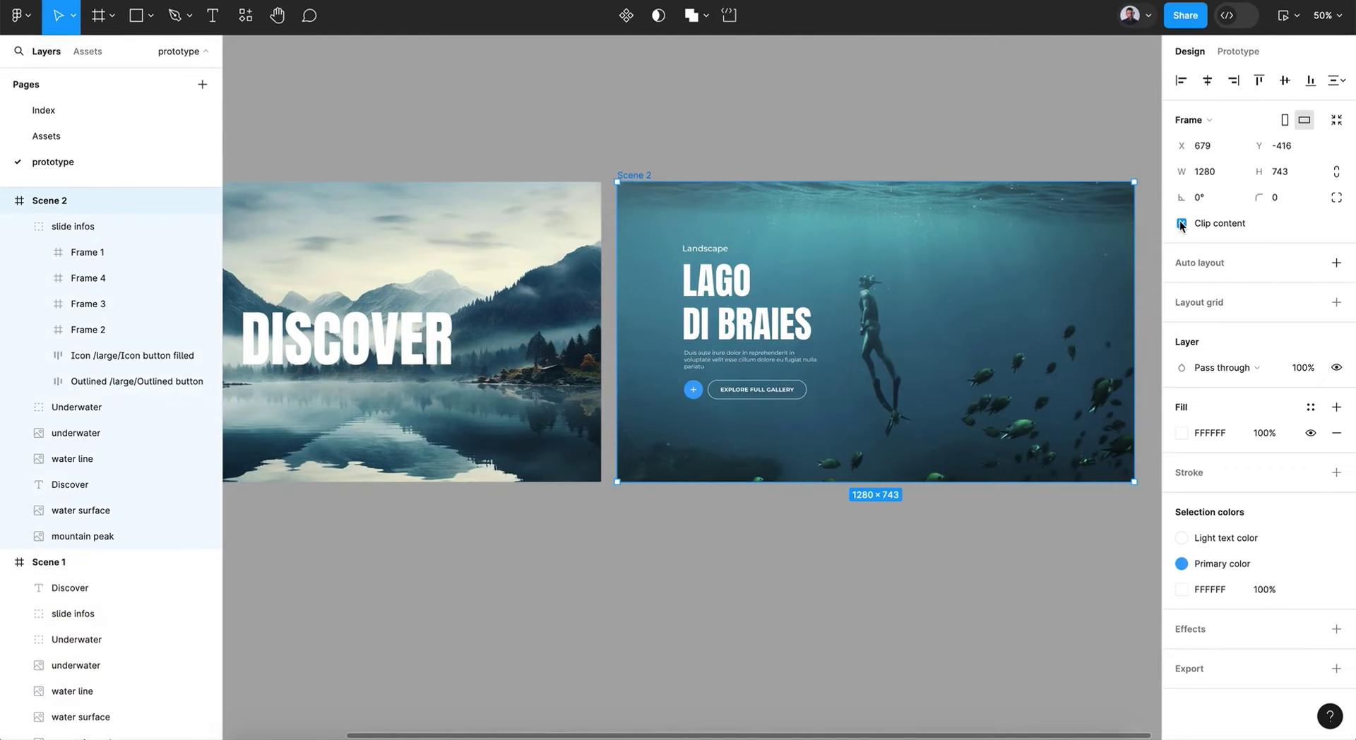
click(1181, 223)
- Move Scene 2's mountain peak image straight up behind the water line to Y -583
click(605, 181)
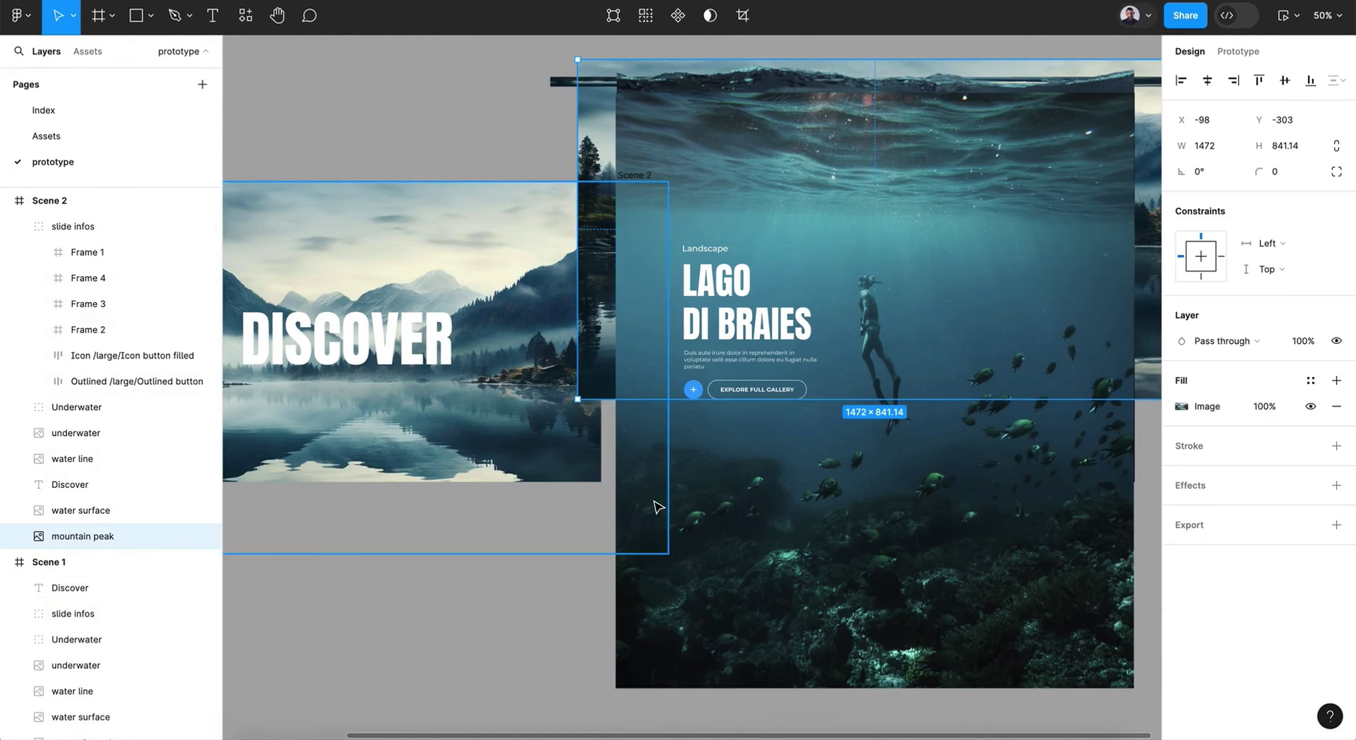
key(shift+Up)
key(shift+Up)
key(shift+Up)
key(shift+Up)
key(shift+Up)
key(shift+Up)
key(shift+Up)
key(shift+Up)
key(shift+Up)
key(shift+Up)
key(shift+Up)
key(shift+Up)
key(shift+Up)
key(shift+Up)
key(shift+Up)
key(shift+Up)
key(shift+Up)
key(shift+Up)
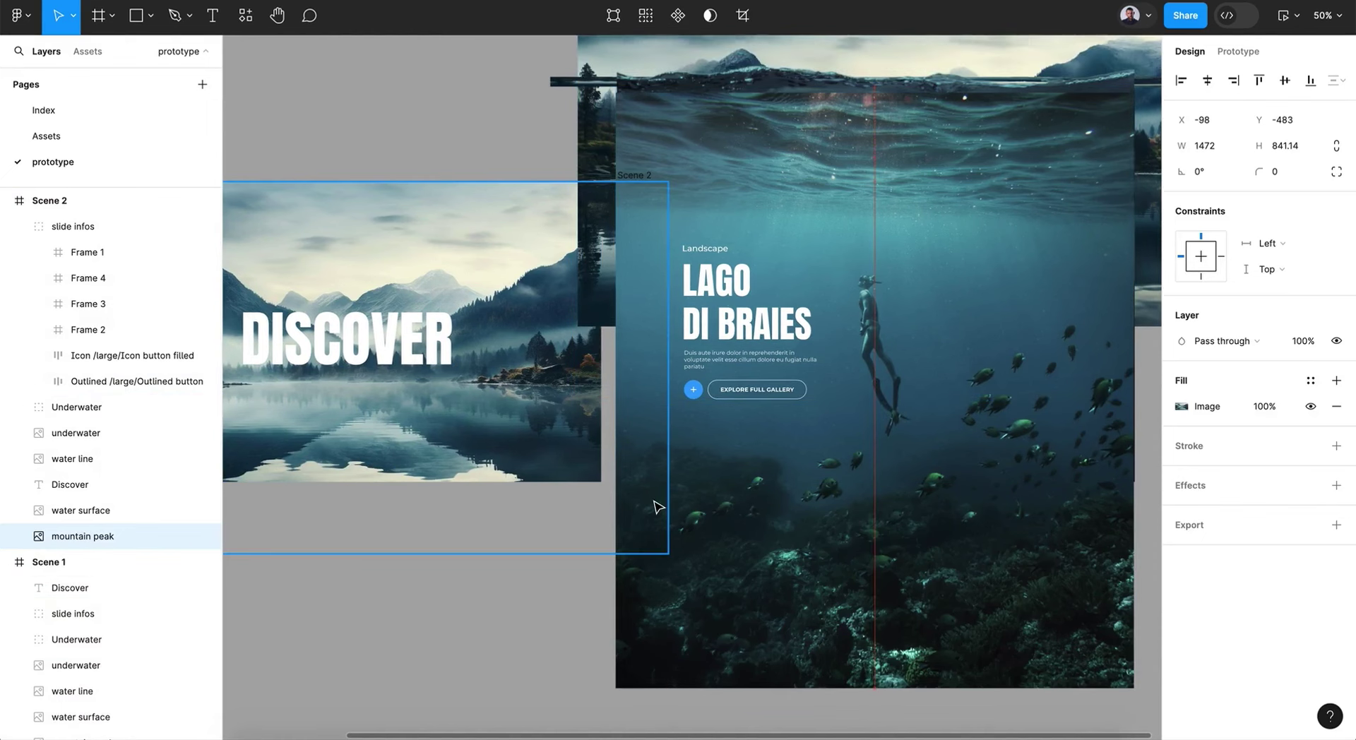
key(shift+Up)
key(shift+Up)
key(shift+Up)
key(shift+Up)
key(shift+Up)
key(shift+Up)
key(shift+Up)
key(shift+Up)
key(shift+Up)
key(shift+Up)
key(shift+Up)
key(shift+Up)
key(shift+Up)
key(shift+Up)
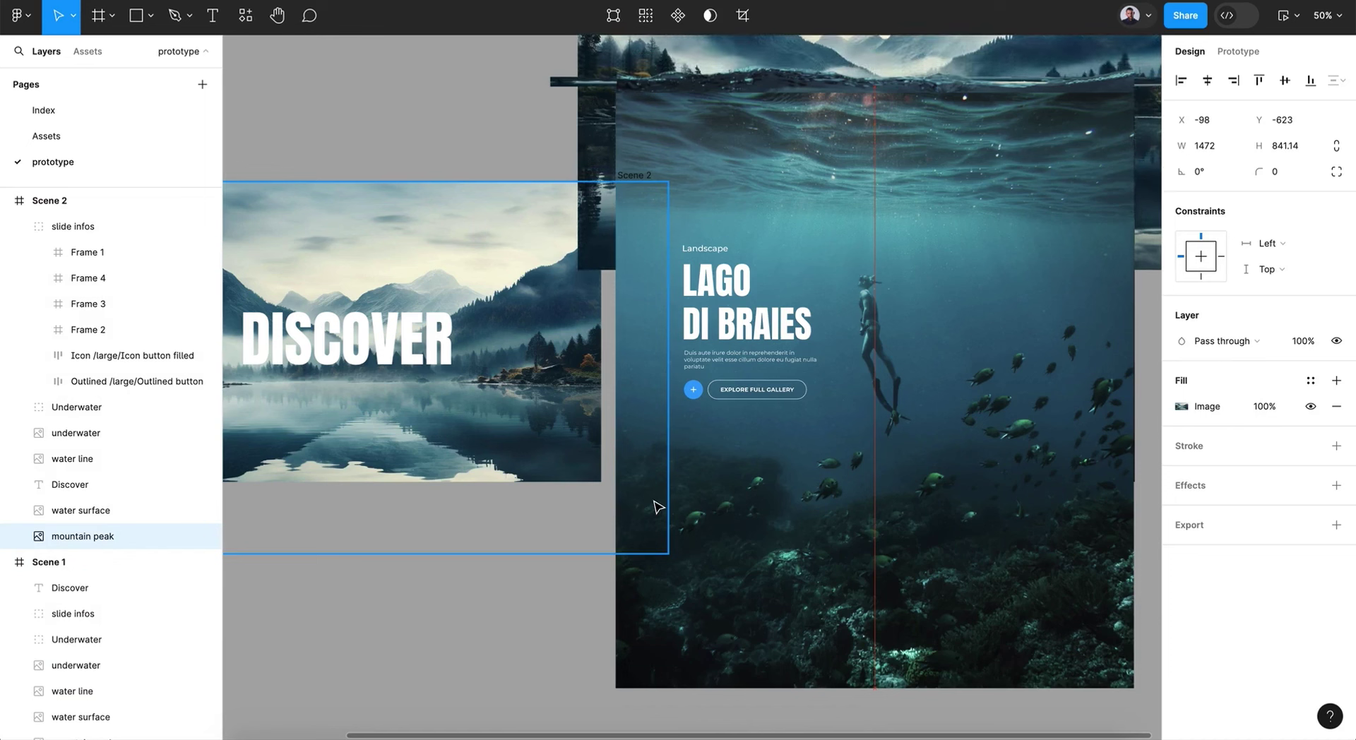
key(shift+Down)
key(shift+Down)
key(shift+Down)
key(shift+Down)
key(shift+Down)
key(shift+Down)
key(shift+Down)
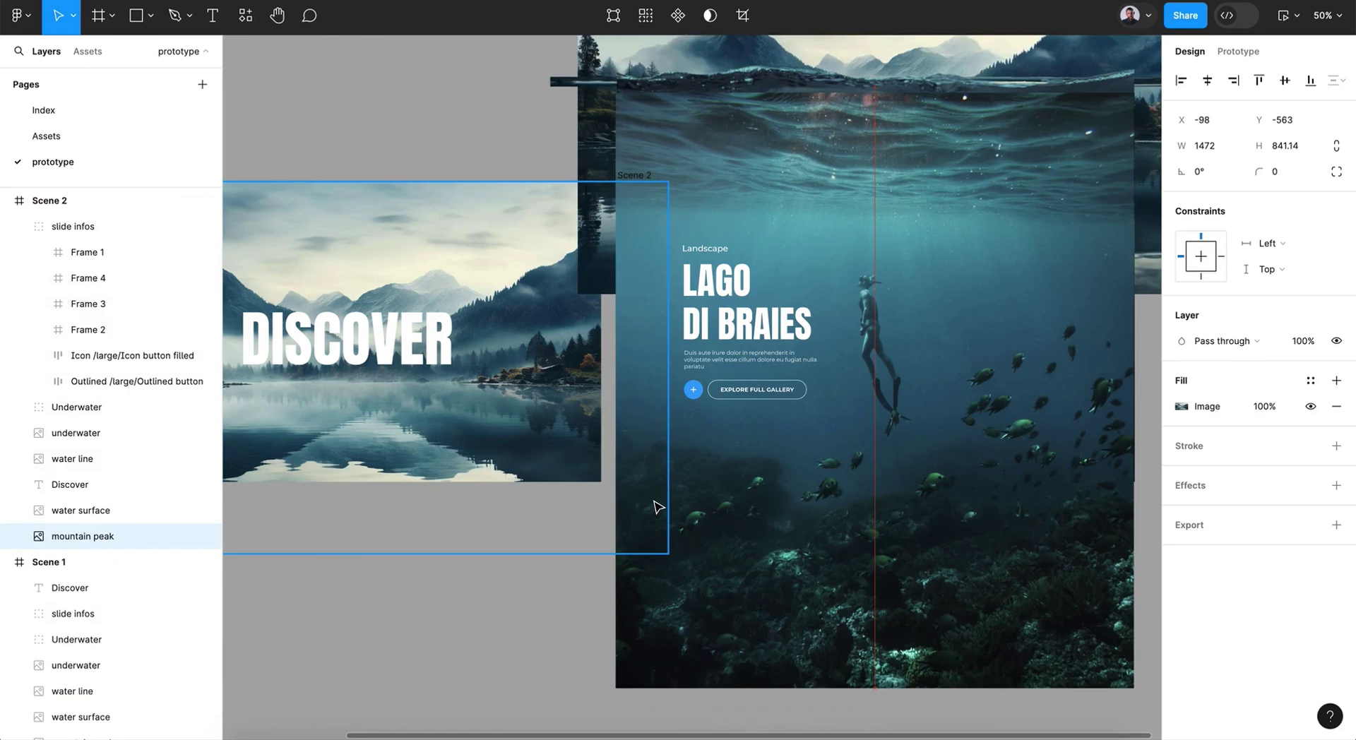
key(shift+Up)
key(shift+Up)
key(shift+Up)
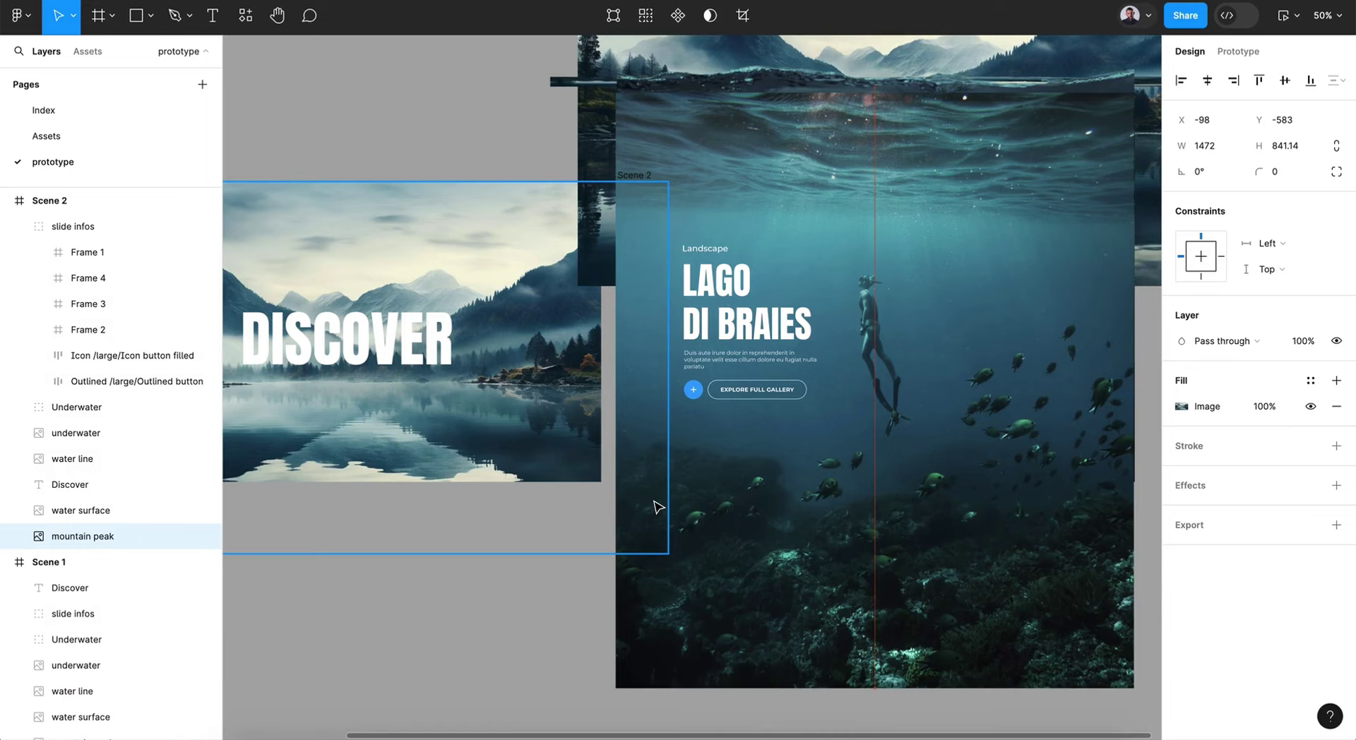
scroll(983, 470, right, 5)
scroll(983, 470, up, 3)
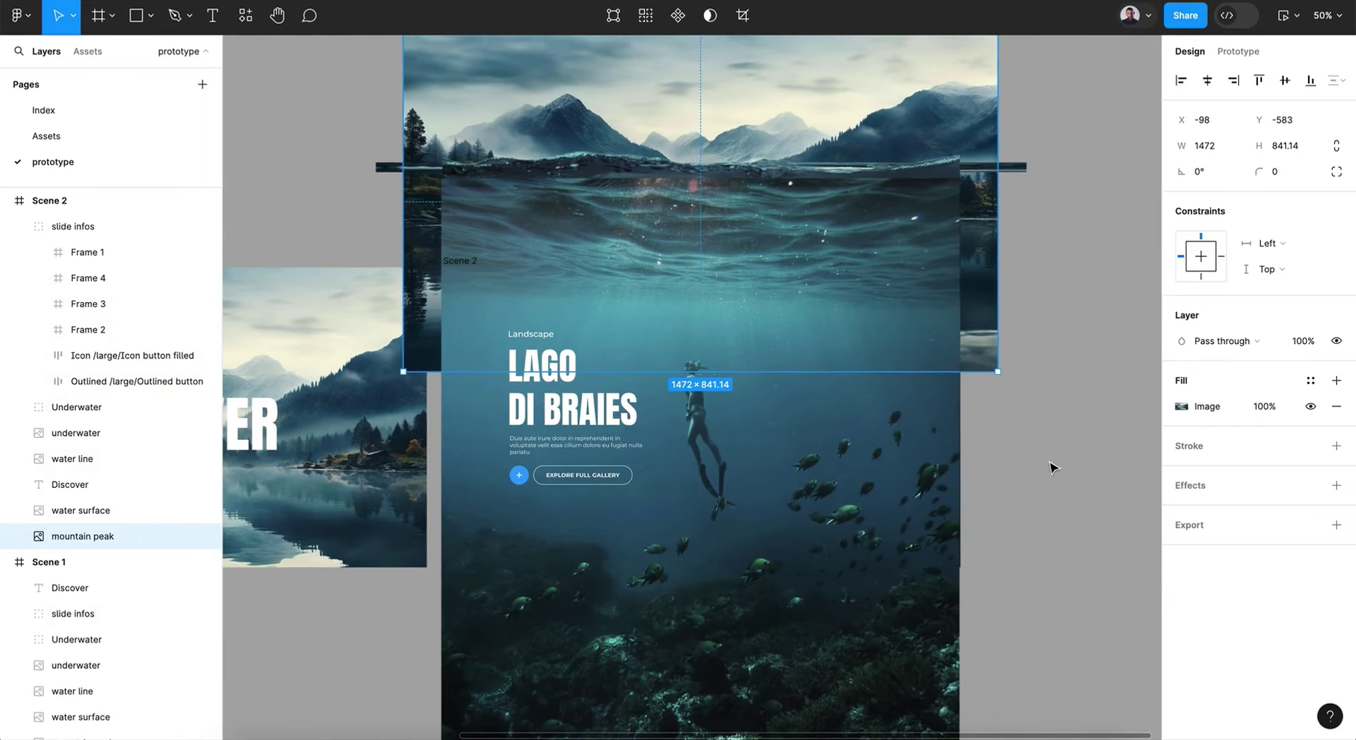
- Turn content clipping back on for the Scene 2 frame and deselect it
click(1053, 468)
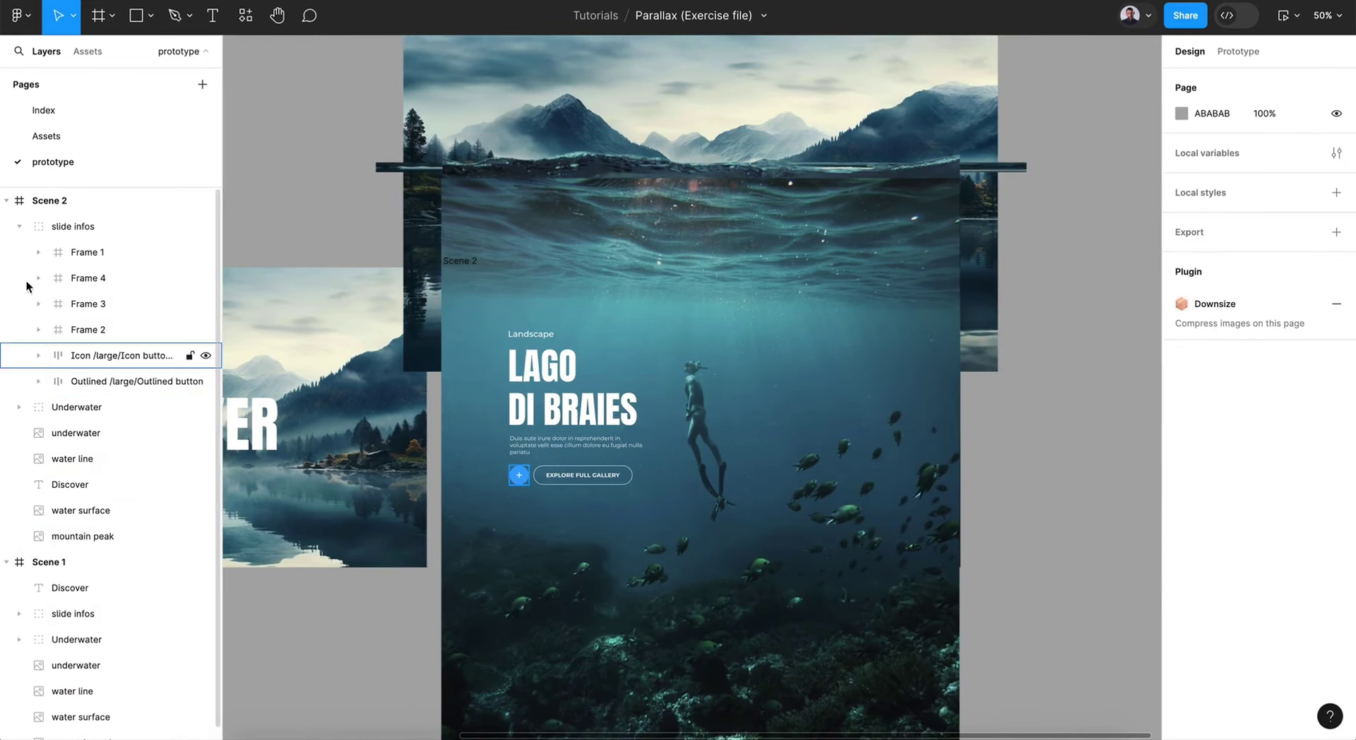
click(42, 196)
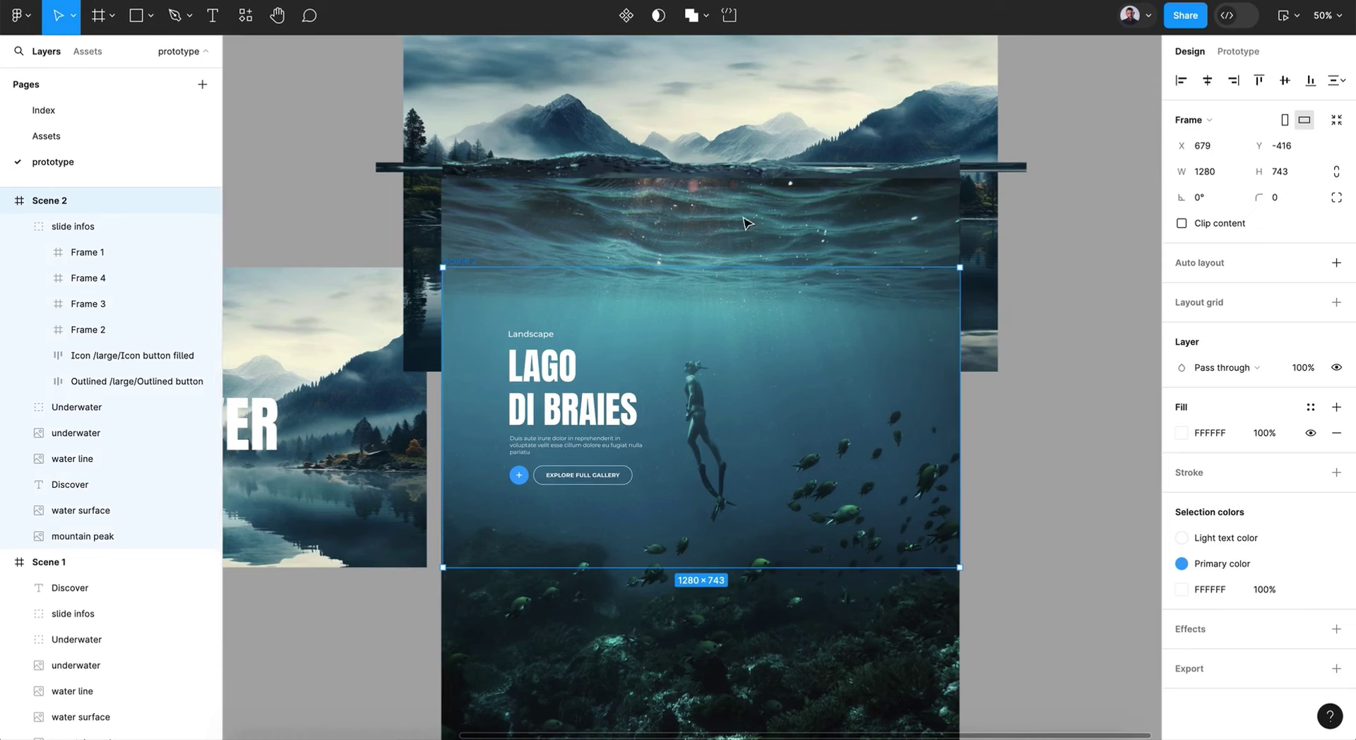
click(1183, 223)
click(859, 614)
- Open the inline preview, test the drag transitions repeatedly between the lake and underwater scenes, and close it
click(1280, 17)
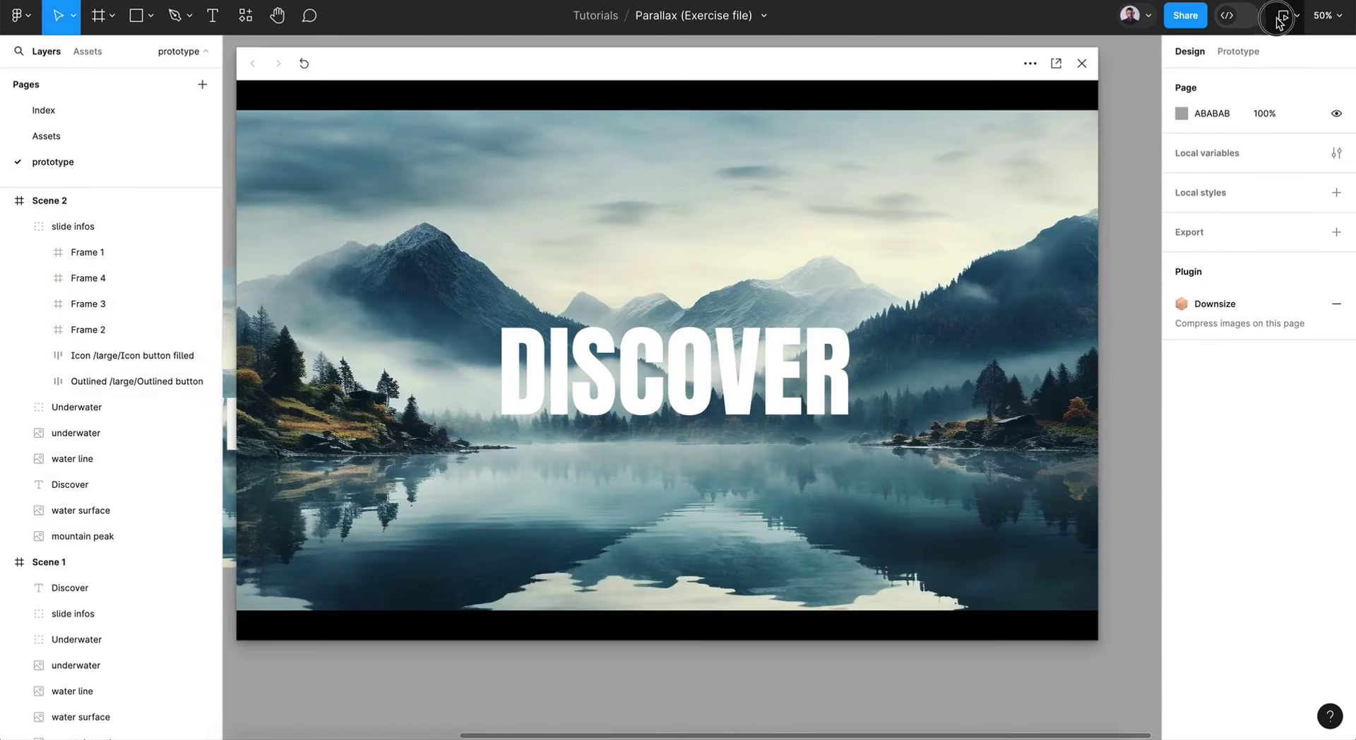
click(795, 387)
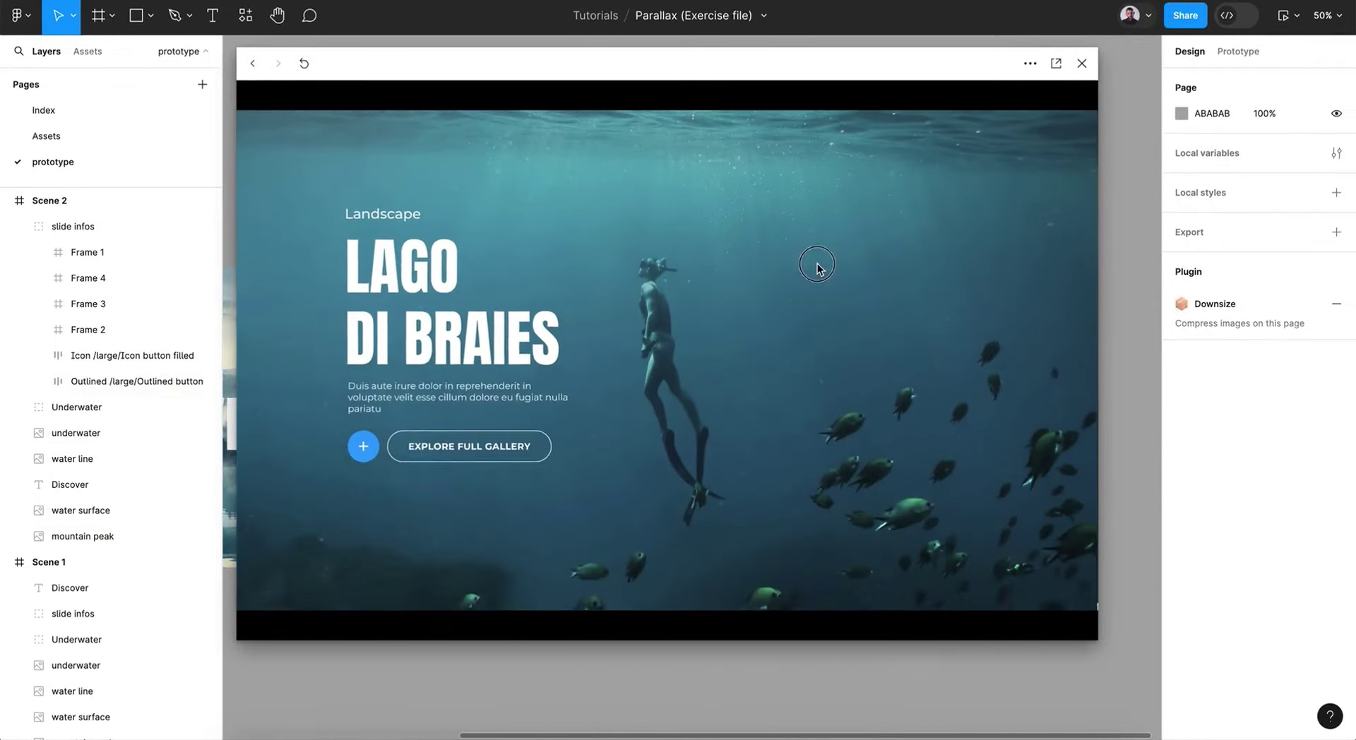
click(817, 266)
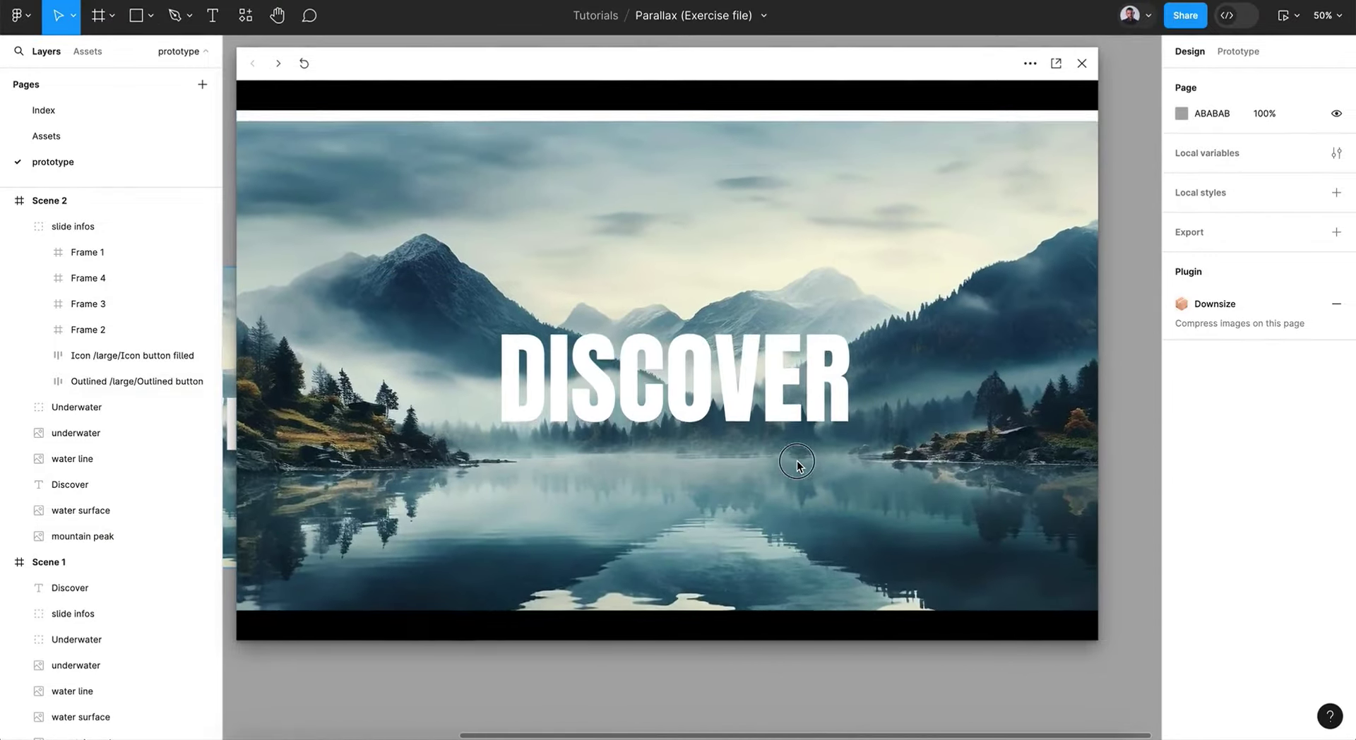
click(798, 464)
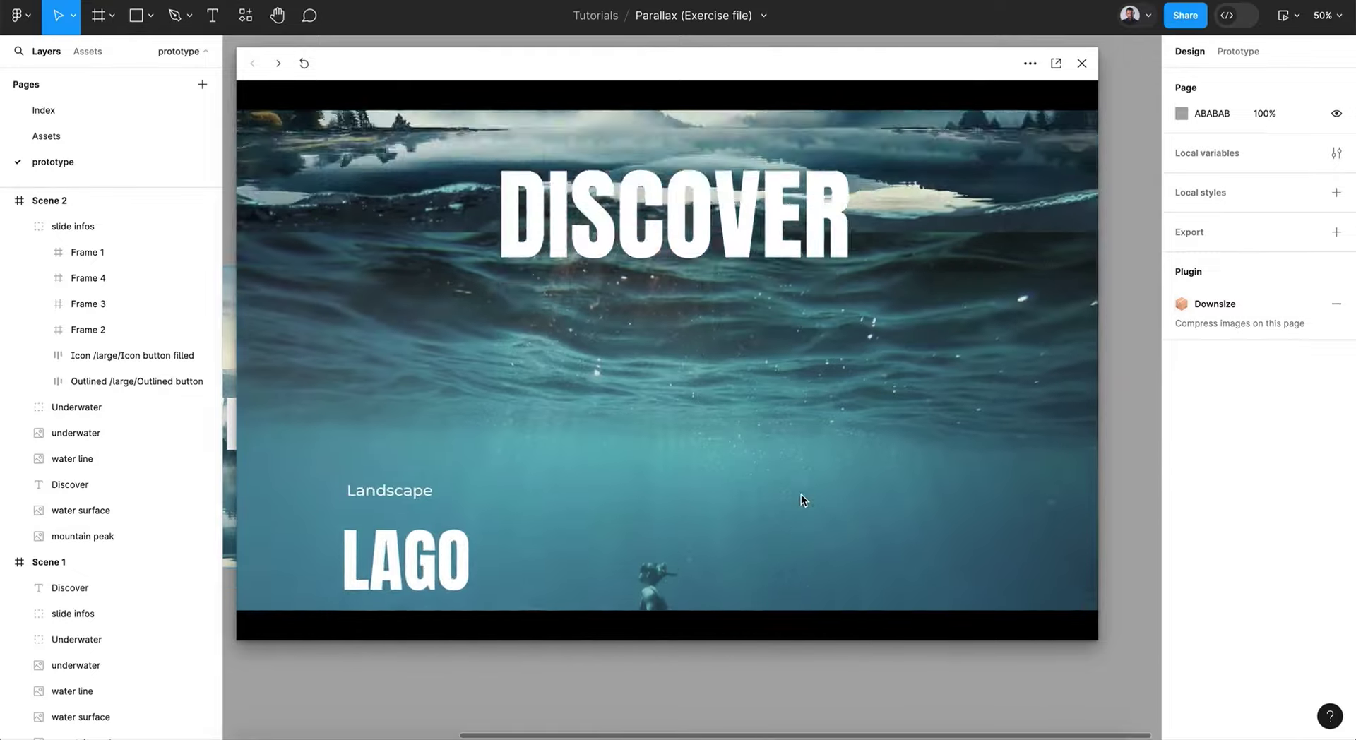
click(801, 494)
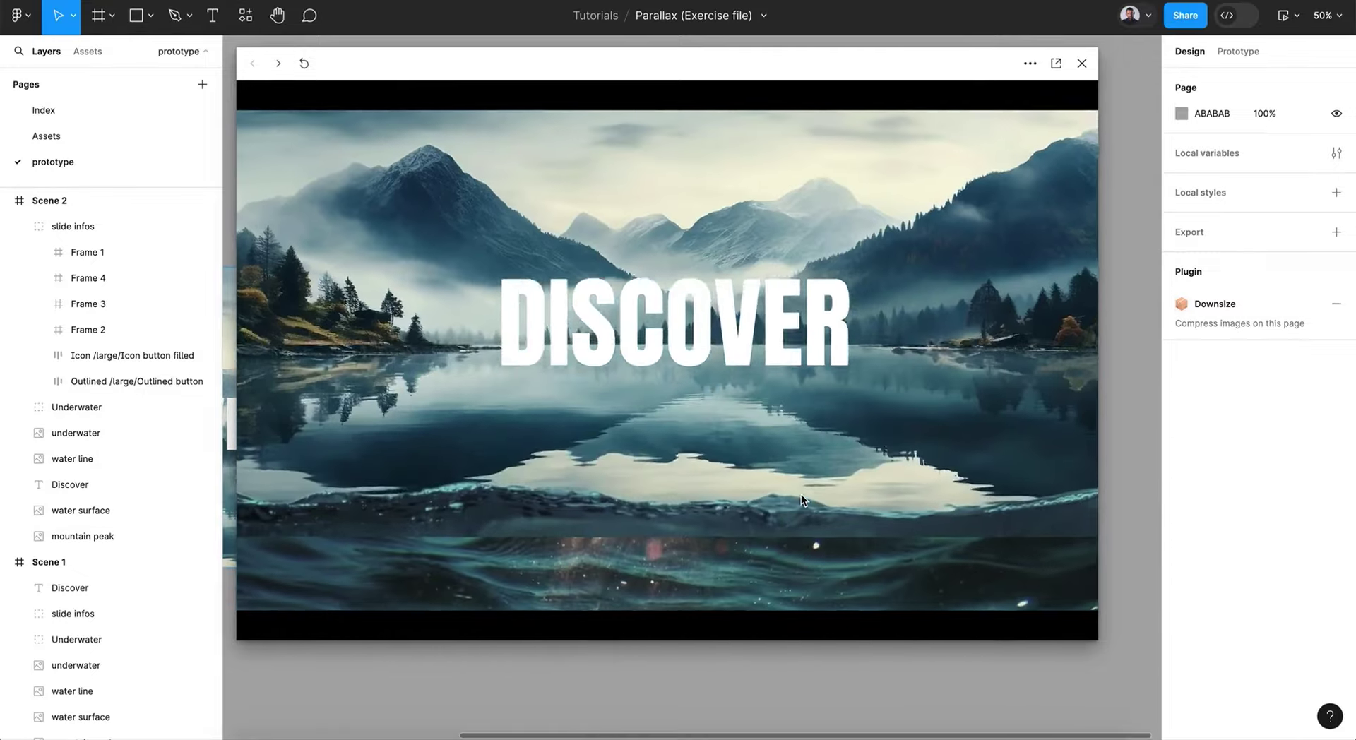
click(798, 480)
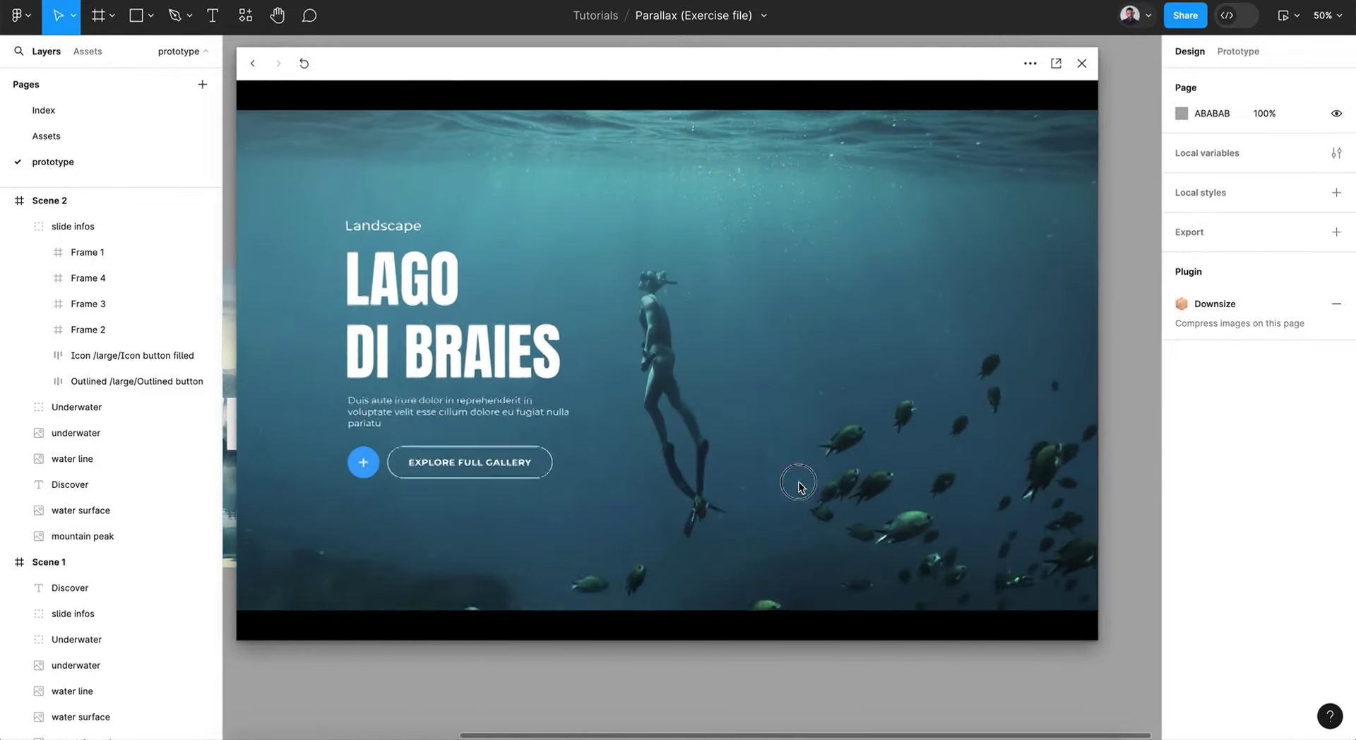
click(799, 484)
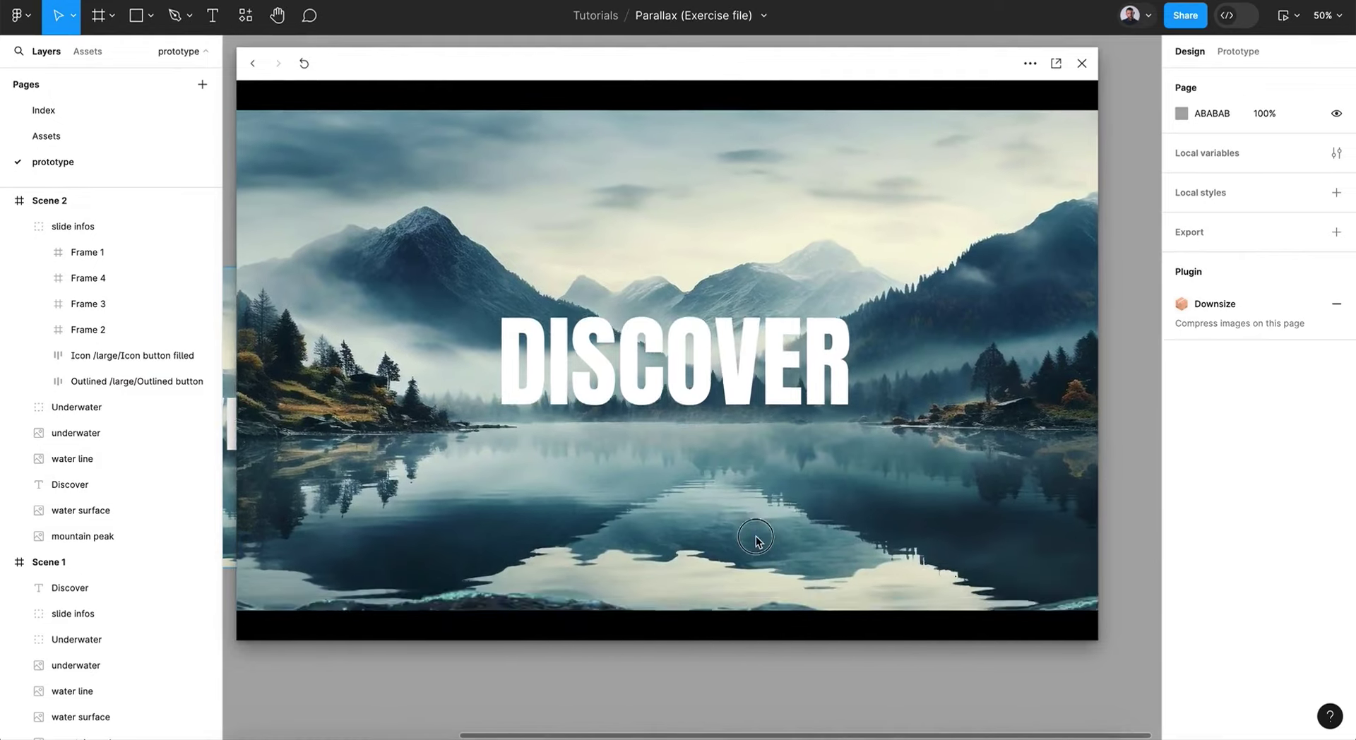
click(773, 452)
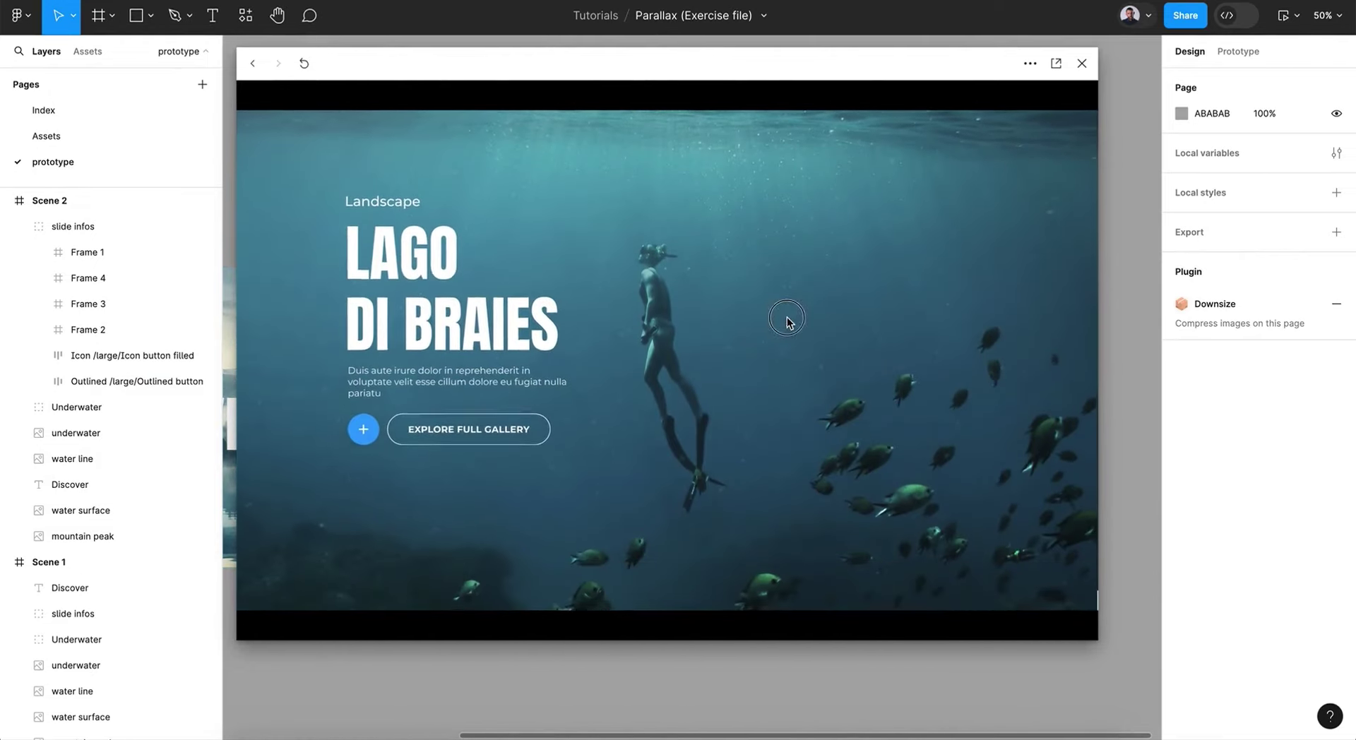
click(781, 475)
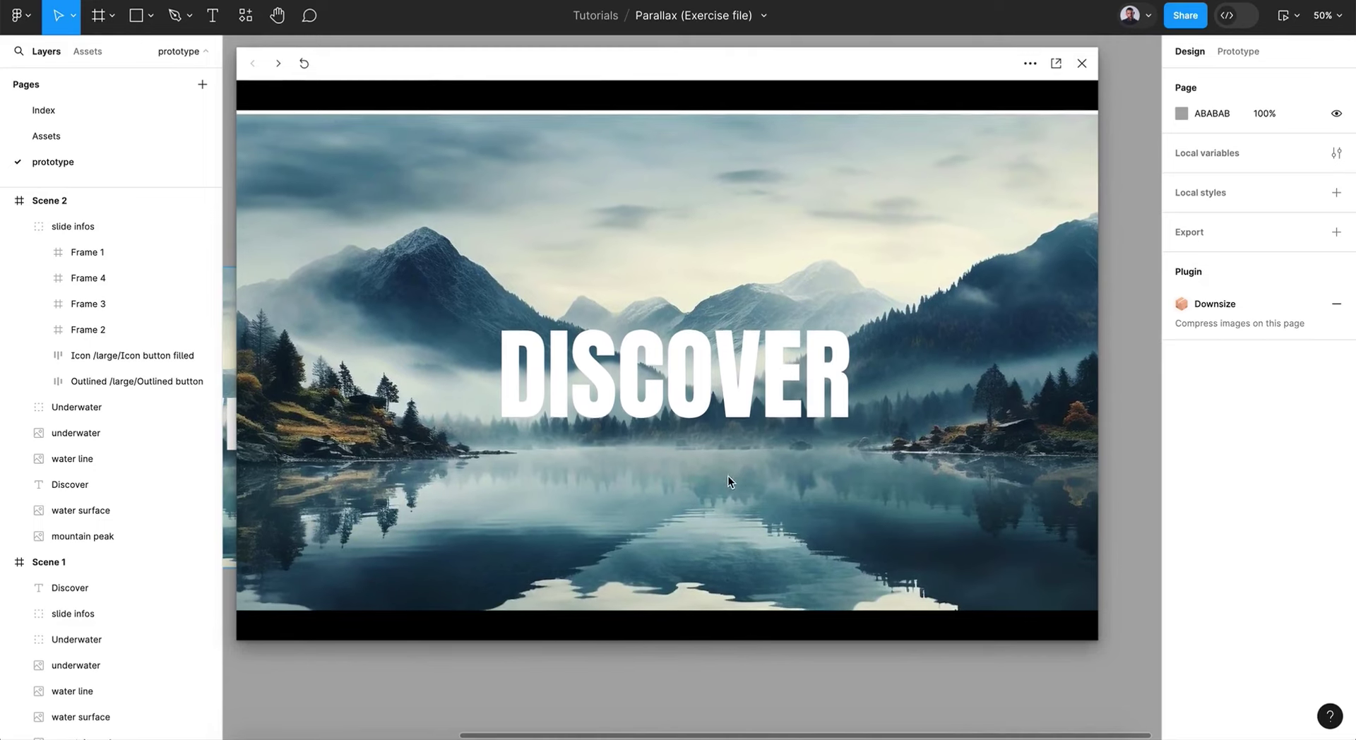
click(731, 381)
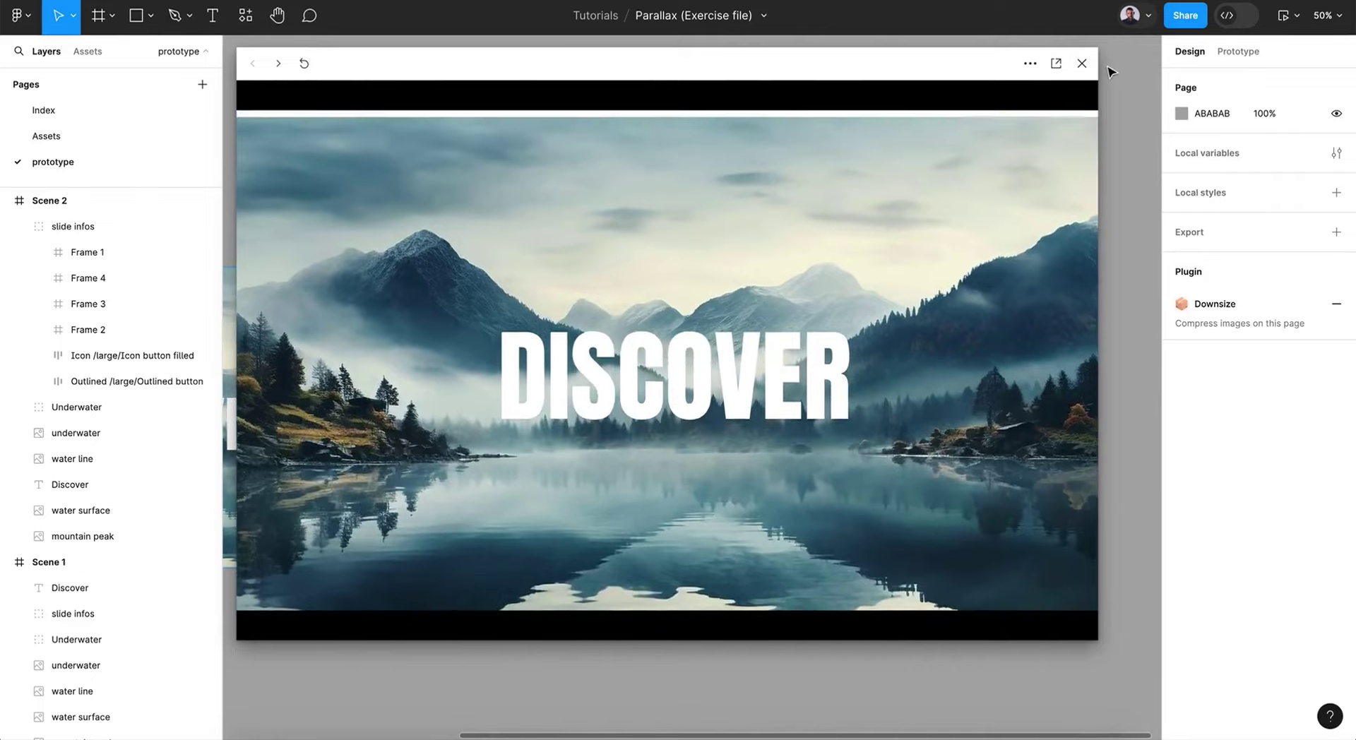
click(1083, 63)
- Copy the Discover text from Scene 1 and paste it into the Scene 2 frame
scroll(519, 606, left, 5)
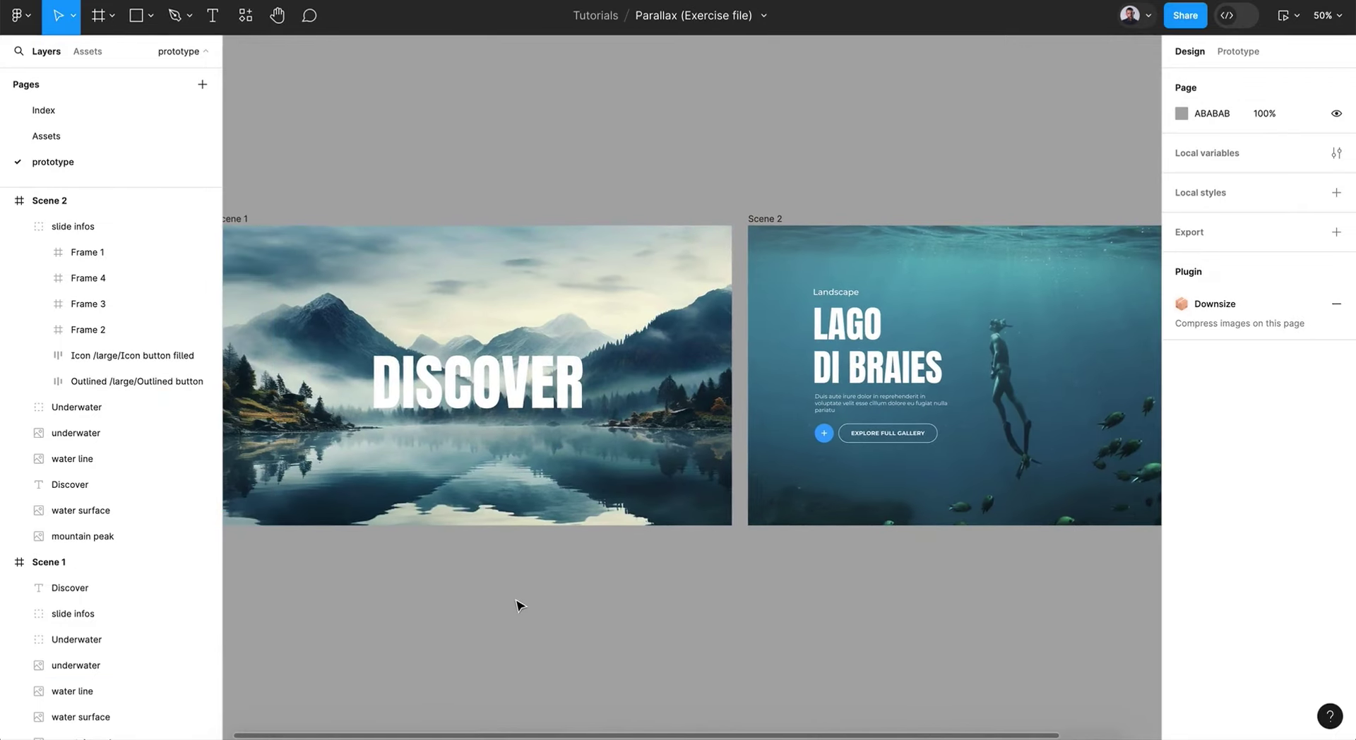
click(528, 421)
scroll(529, 417, left, 3)
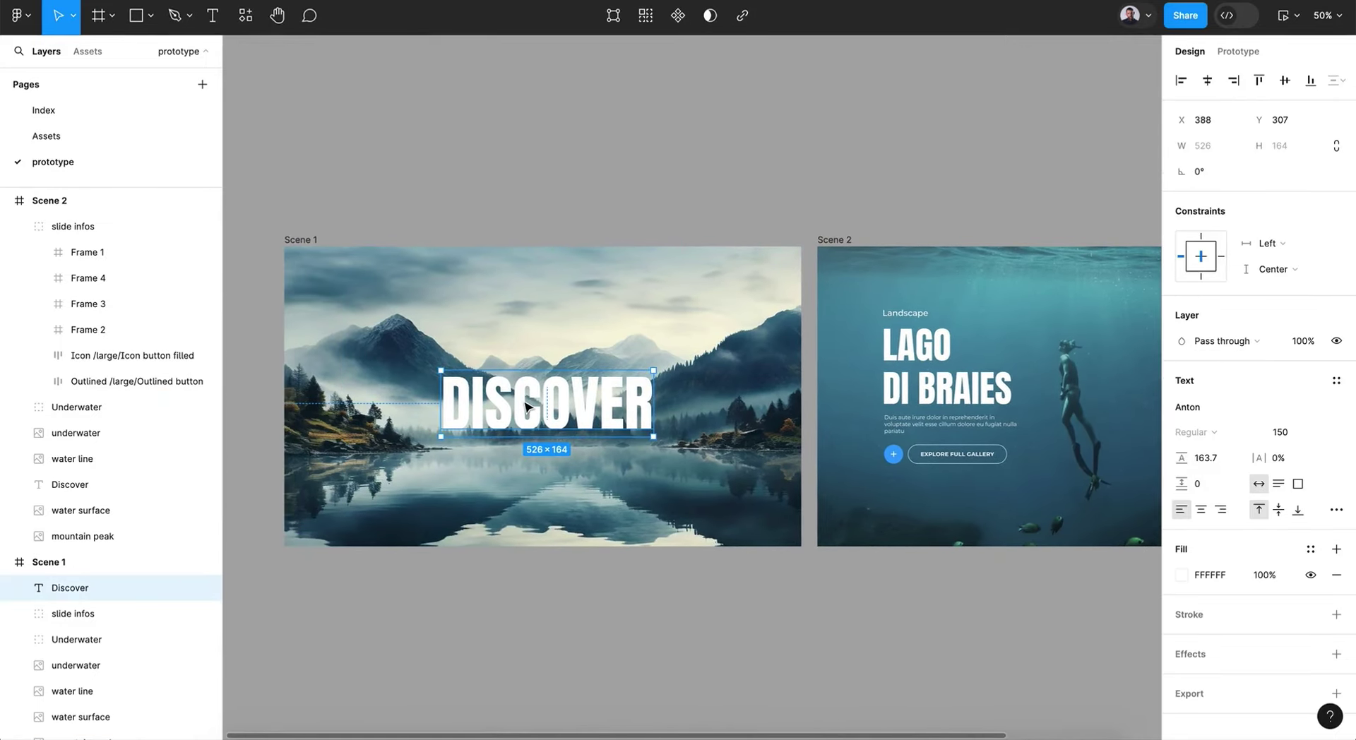
scroll(527, 404, right, 6)
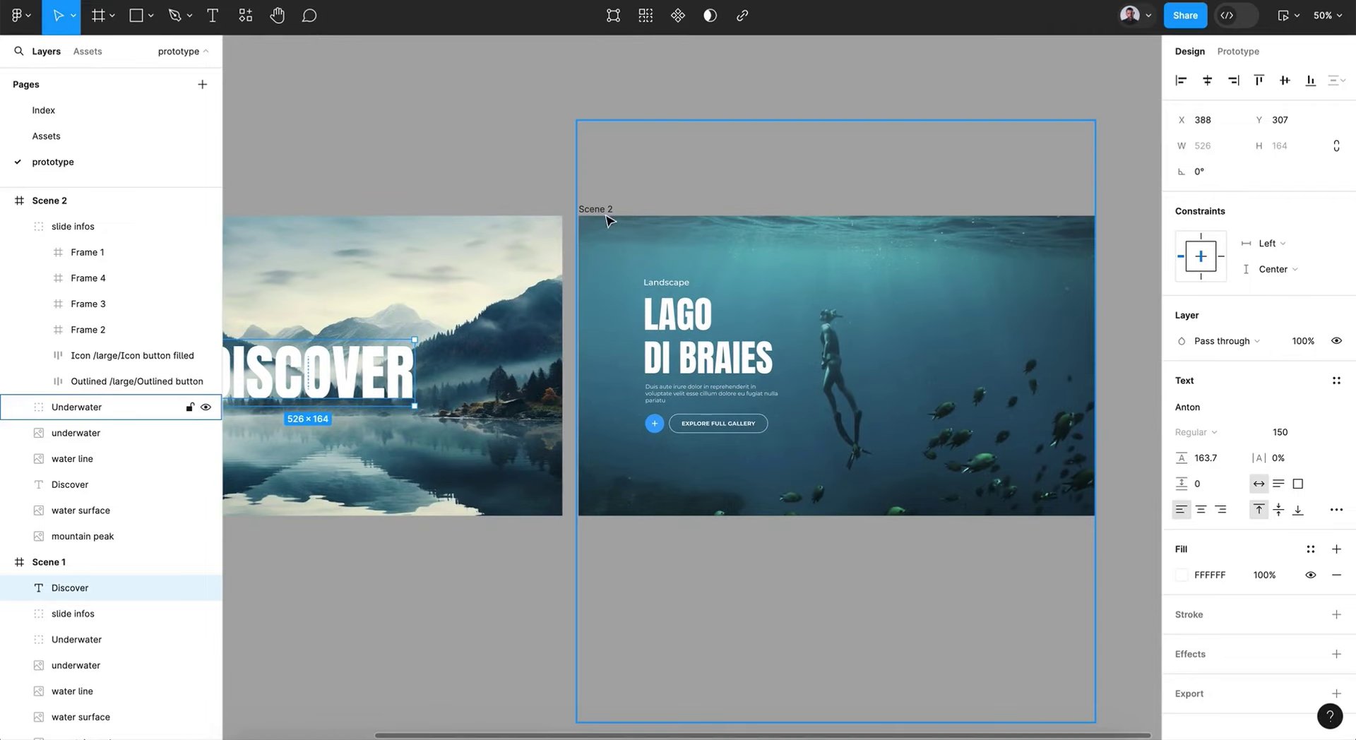
click(595, 210)
key(ctrl+v)
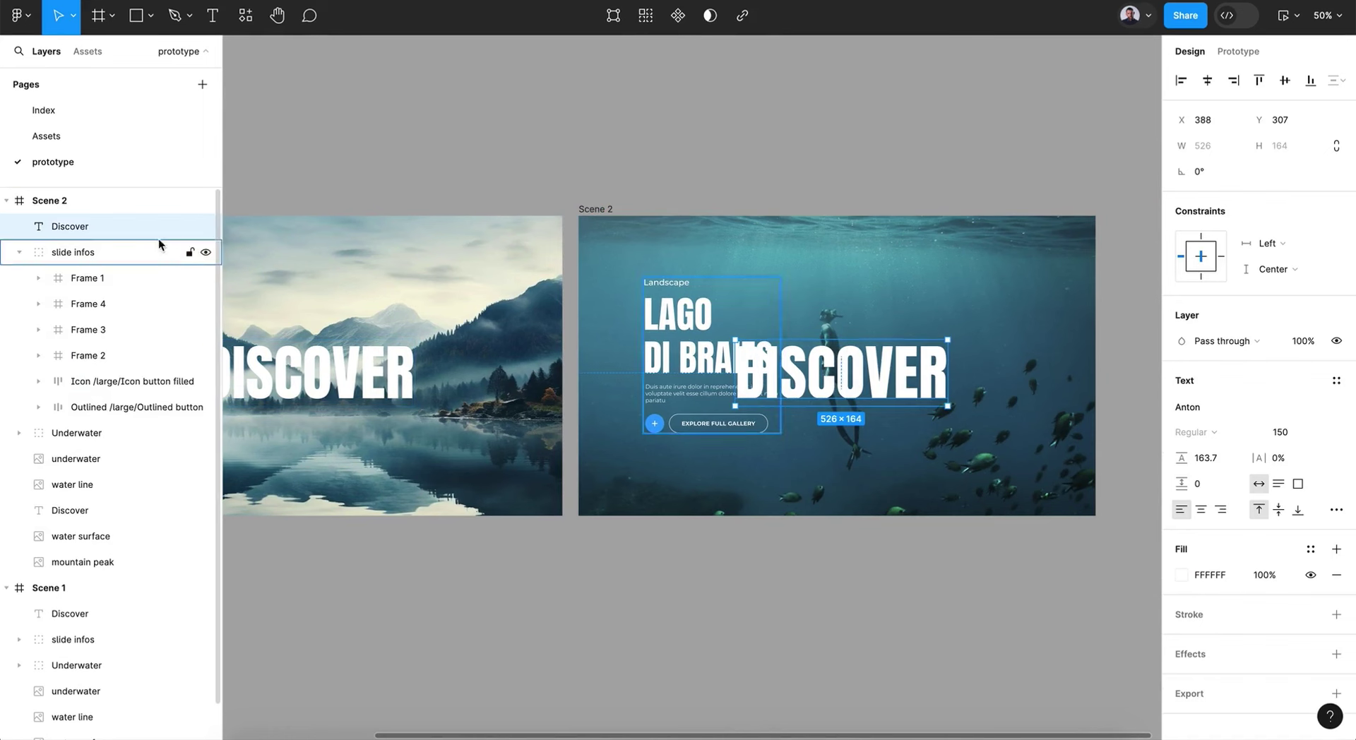
- Move the pasted Discover text directly below Scene 2's water line layer, then remove this copy
click(12, 265)
click(19, 252)
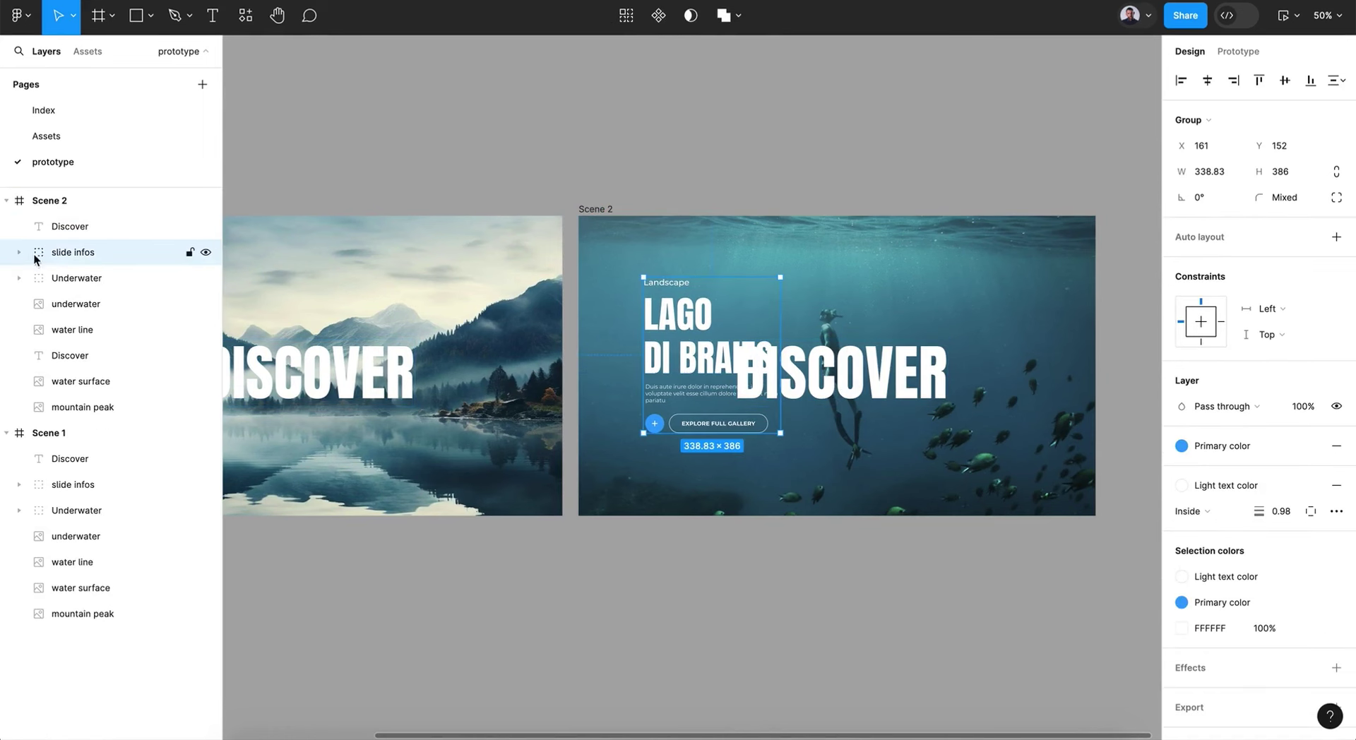
drag(133, 224, 113, 367)
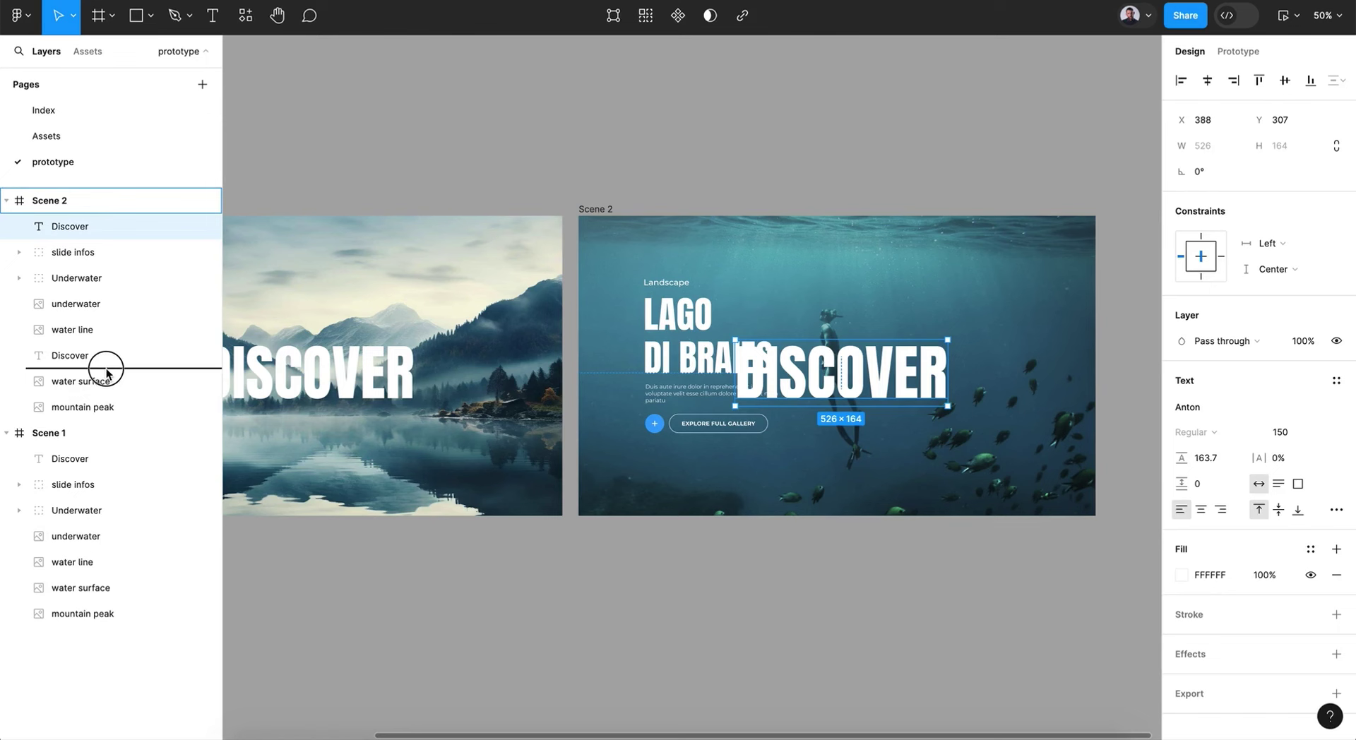
drag(104, 354, 105, 354)
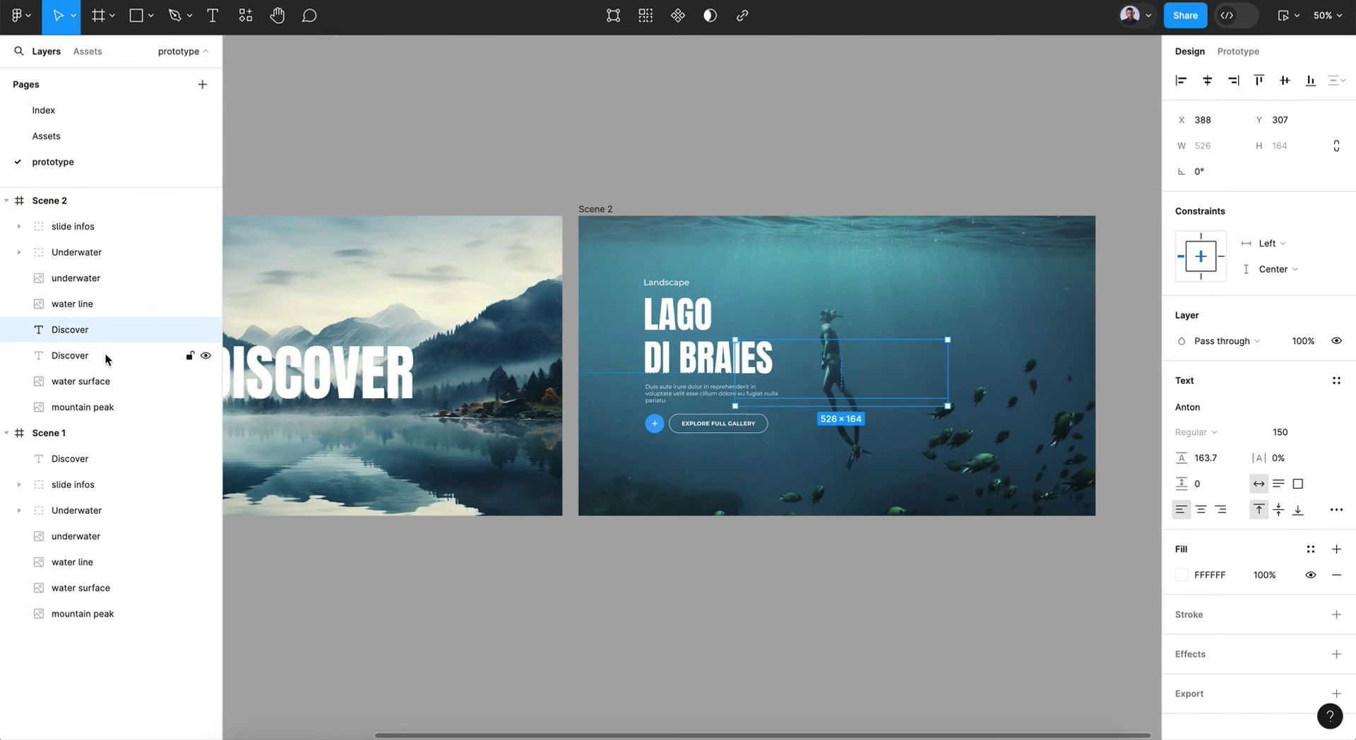
key(Escape)
- Bring Scene 2's Discover text to the top of its layer stack, move it up to Y -219.12, and deselect it
click(96, 338)
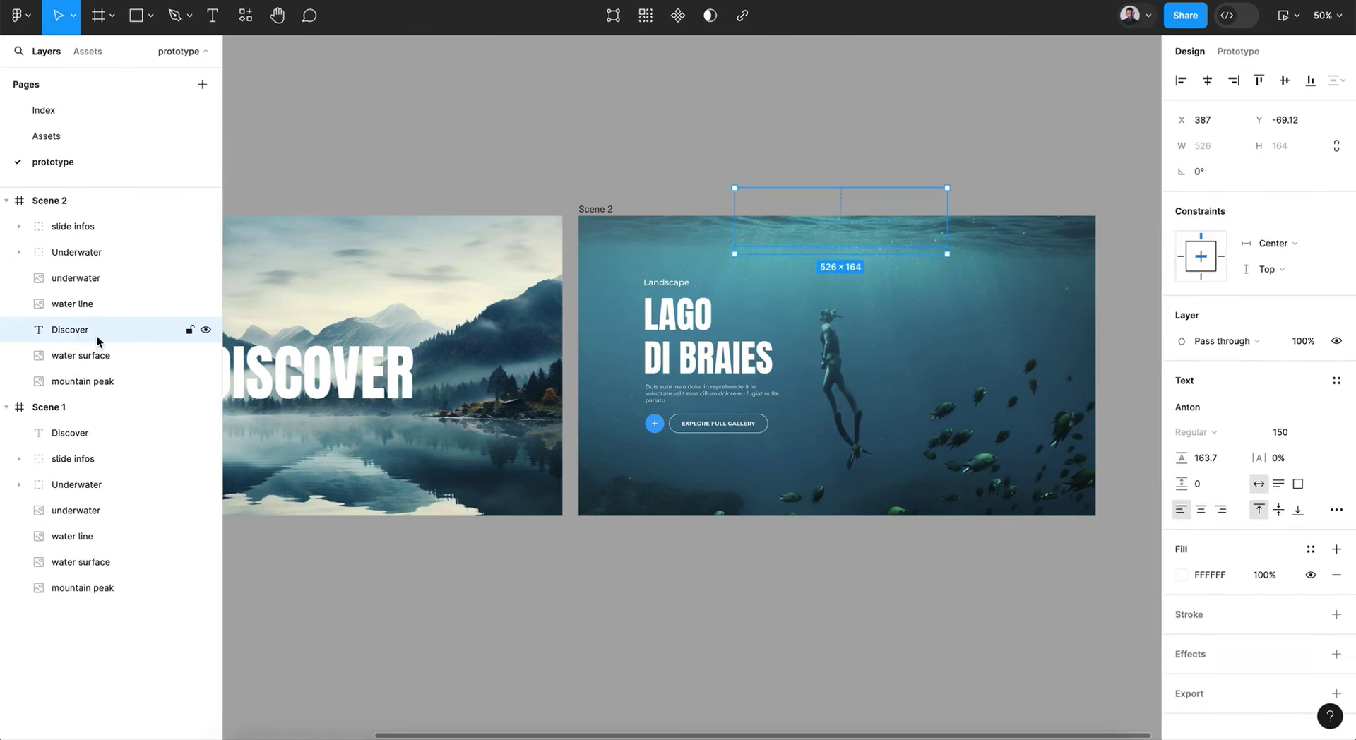
drag(95, 336, 98, 278)
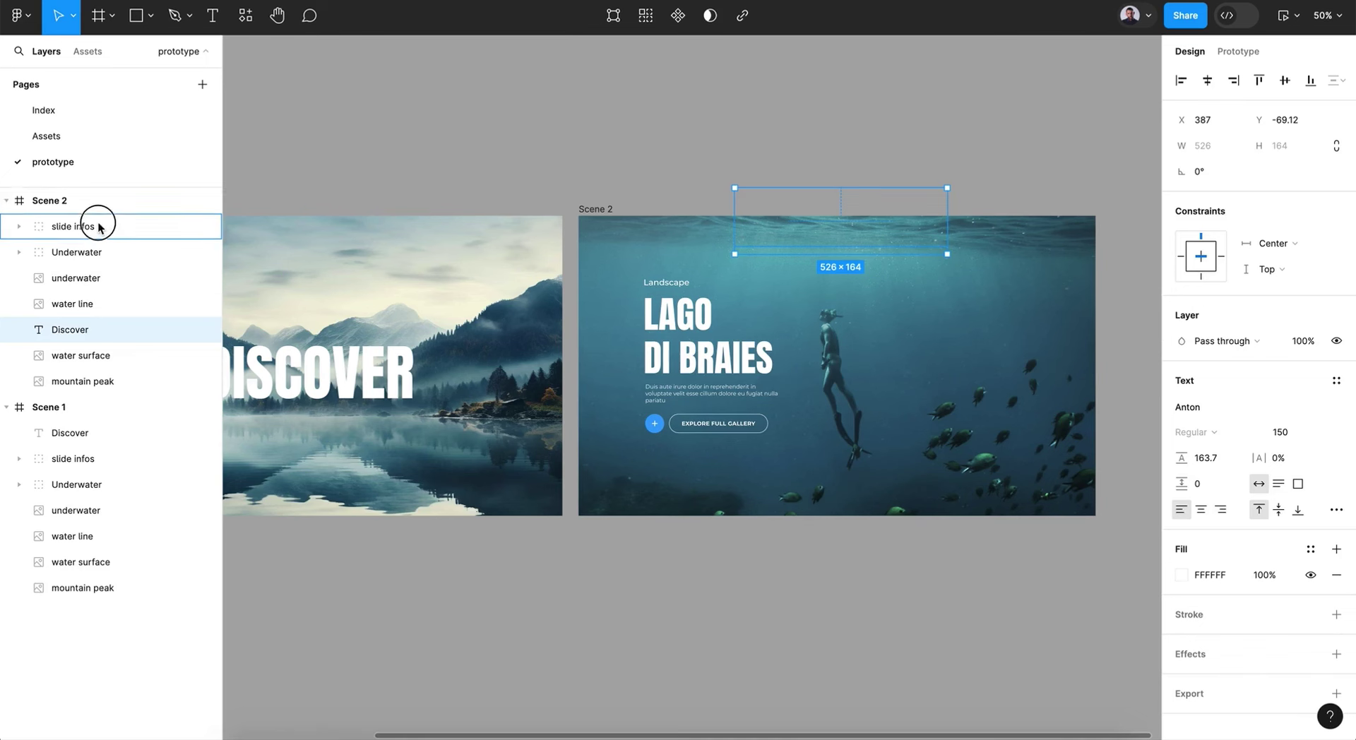
drag(97, 214, 96, 219)
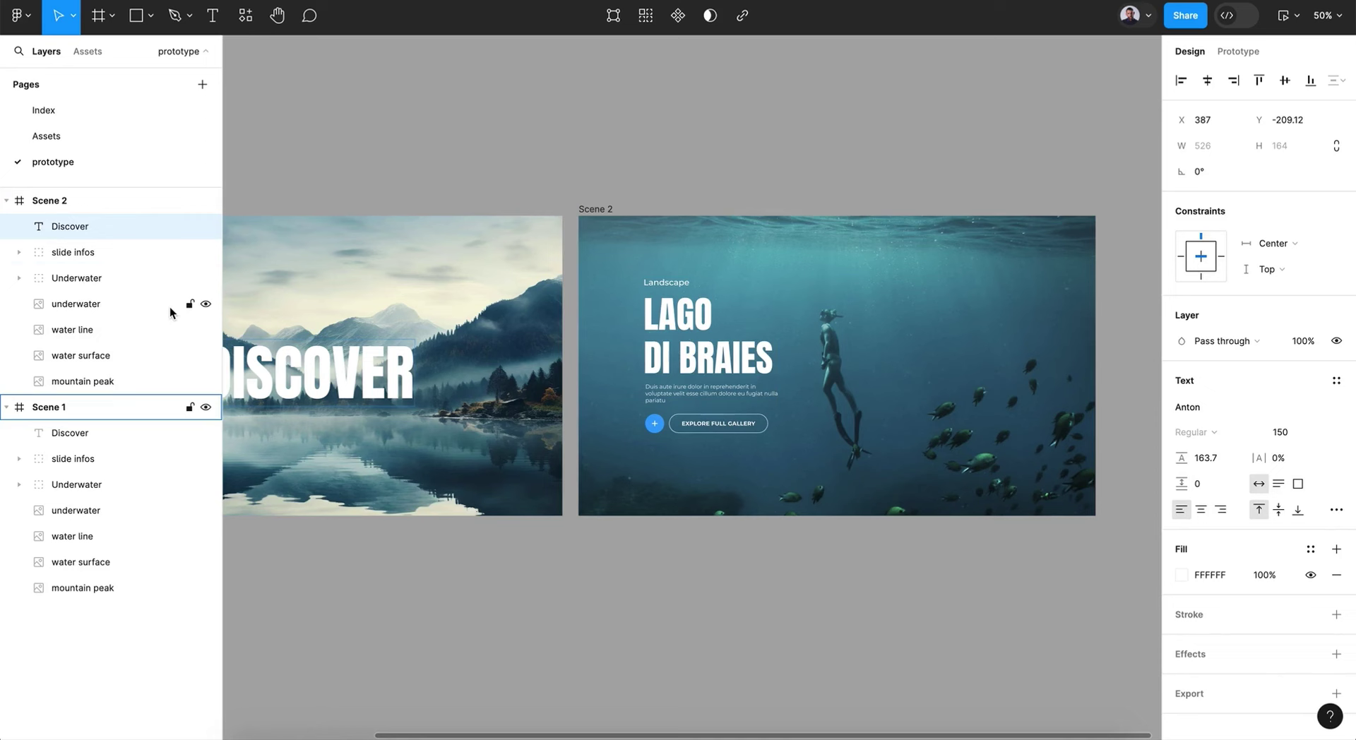
click(612, 201)
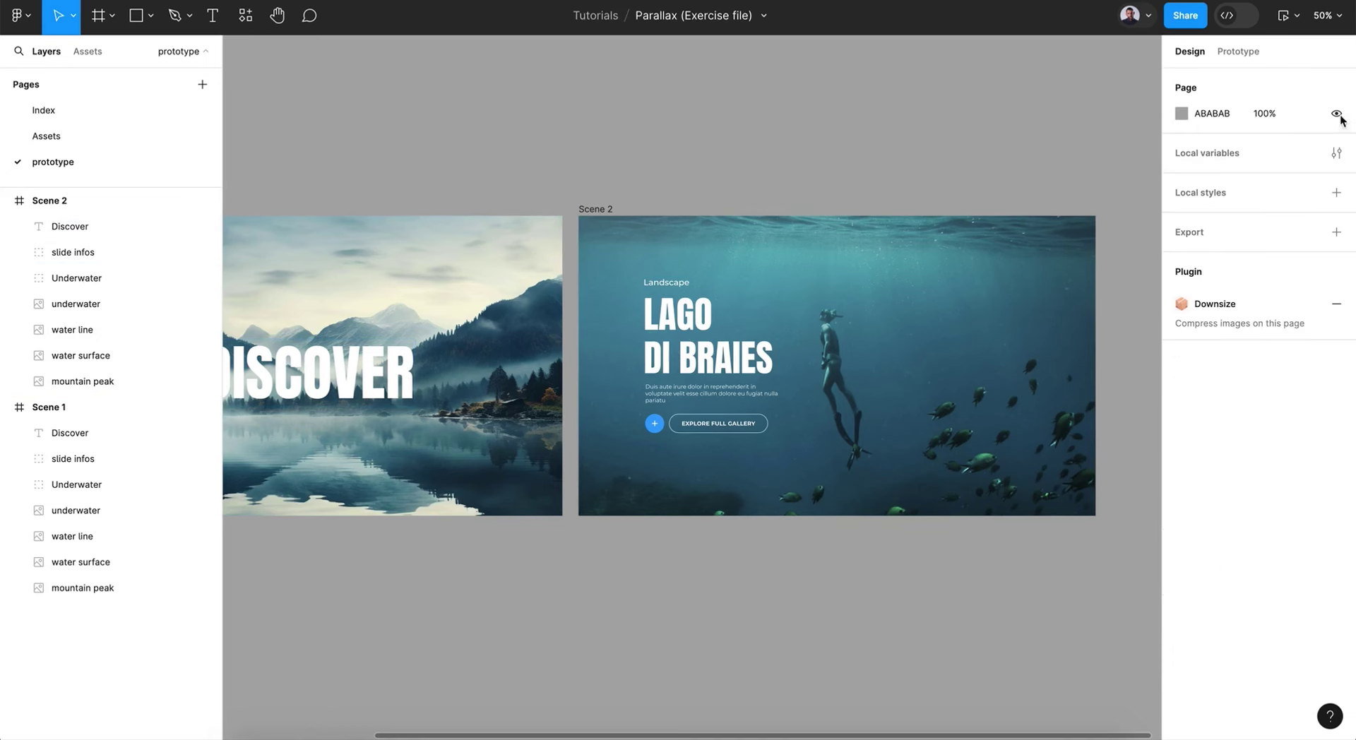
- Preview the prototype inline to check how the Discover text moves during the drag transitions, and close the preview
click(1284, 15)
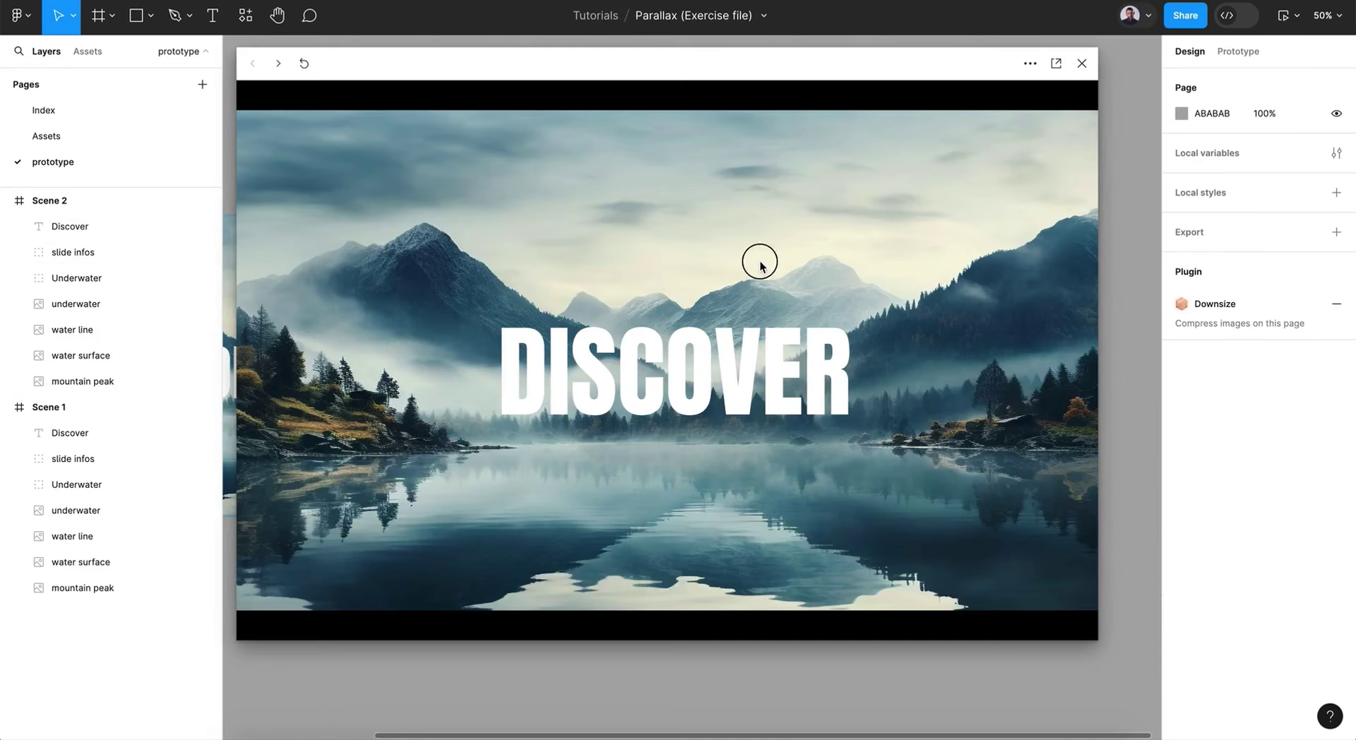
drag(740, 424, 740, 357)
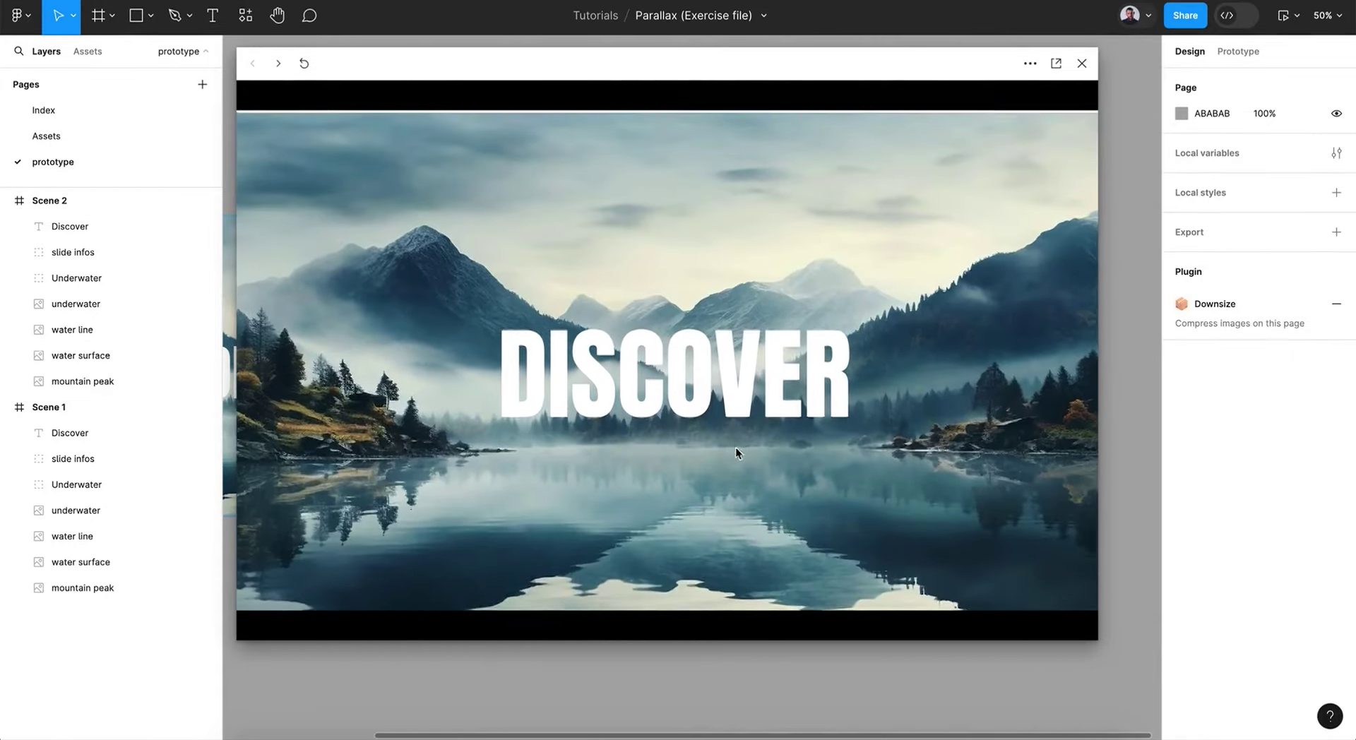
drag(736, 454, 748, 315)
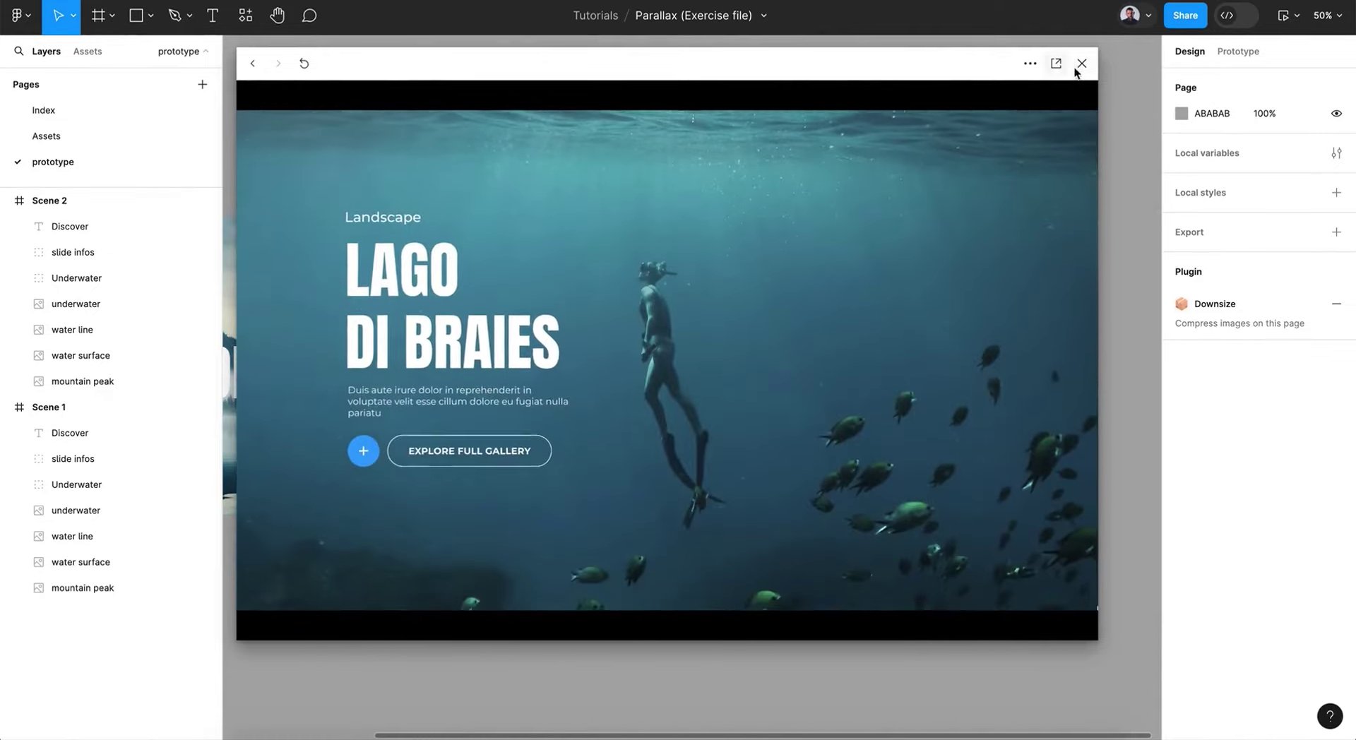
click(1082, 63)
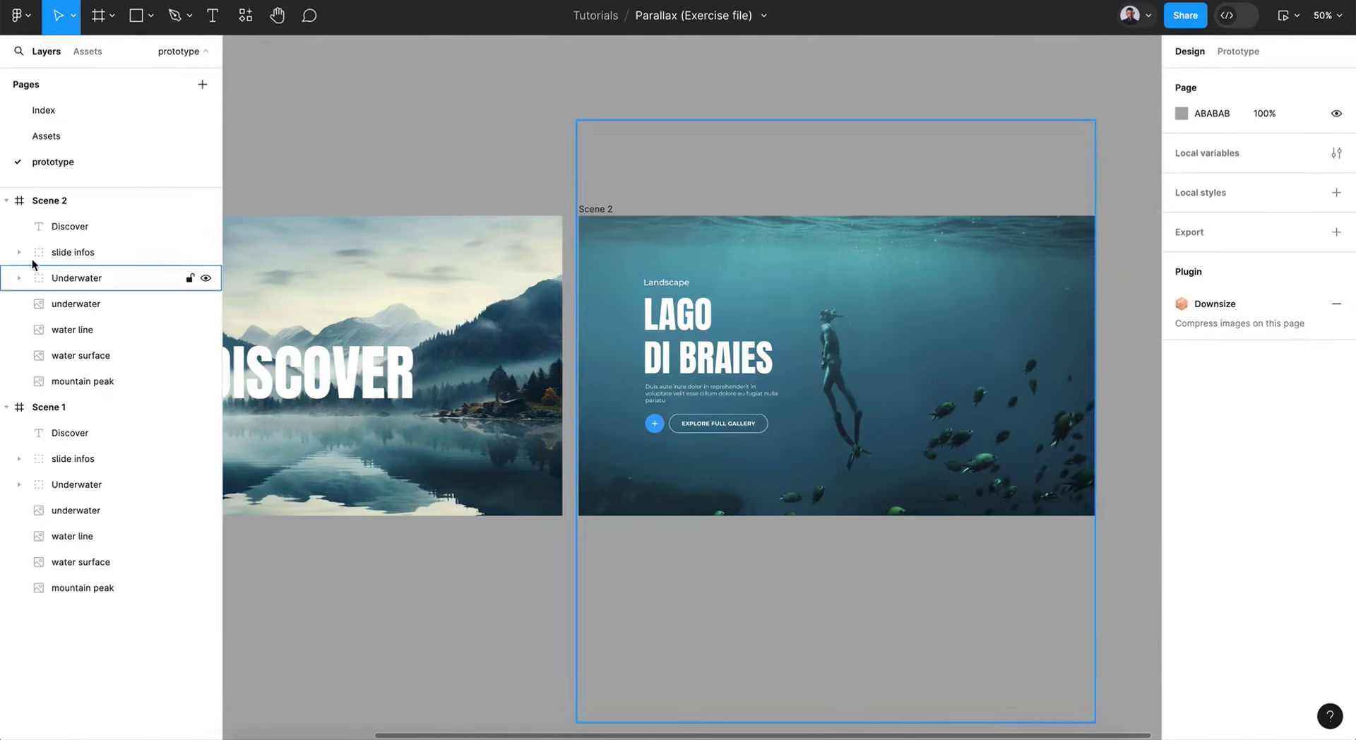
- Place the Discover text layer directly between the water line and water surface layers in both Scene 1 and Scene 2
drag(91, 231, 66, 278)
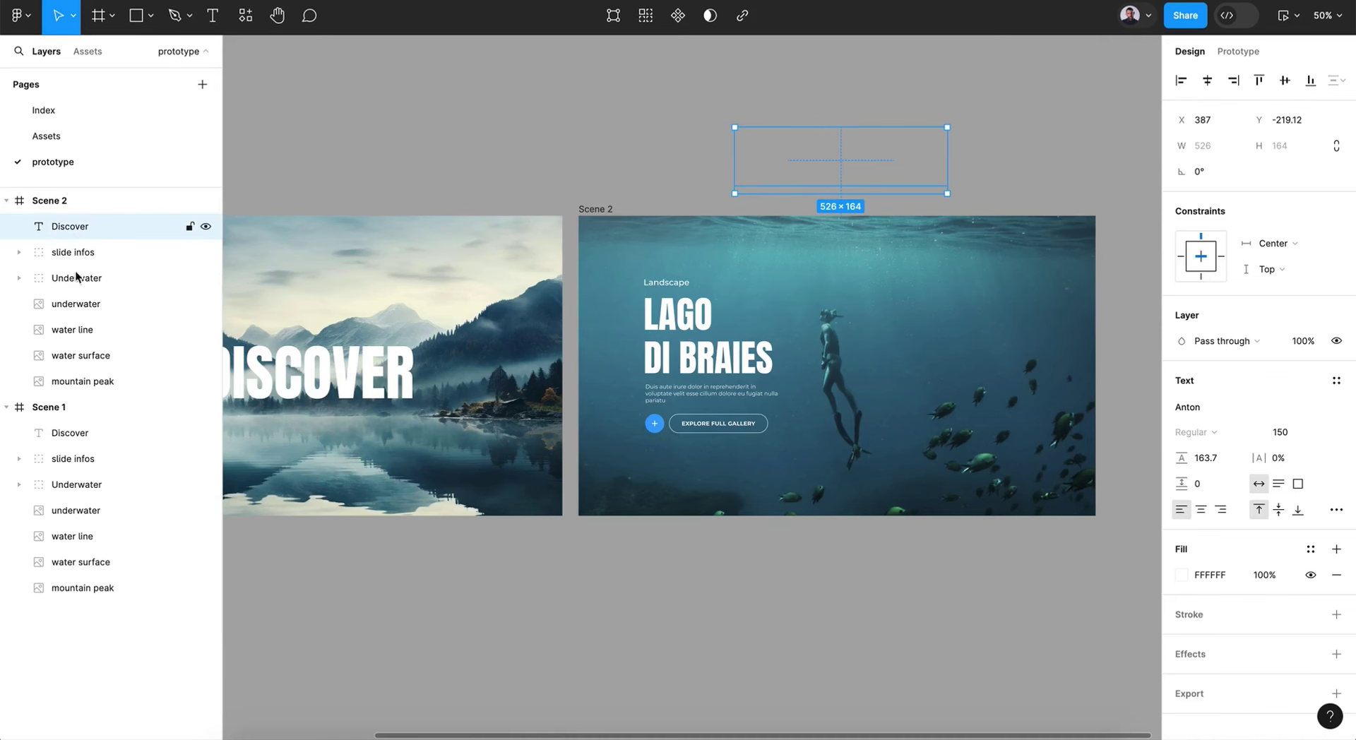
click(78, 442)
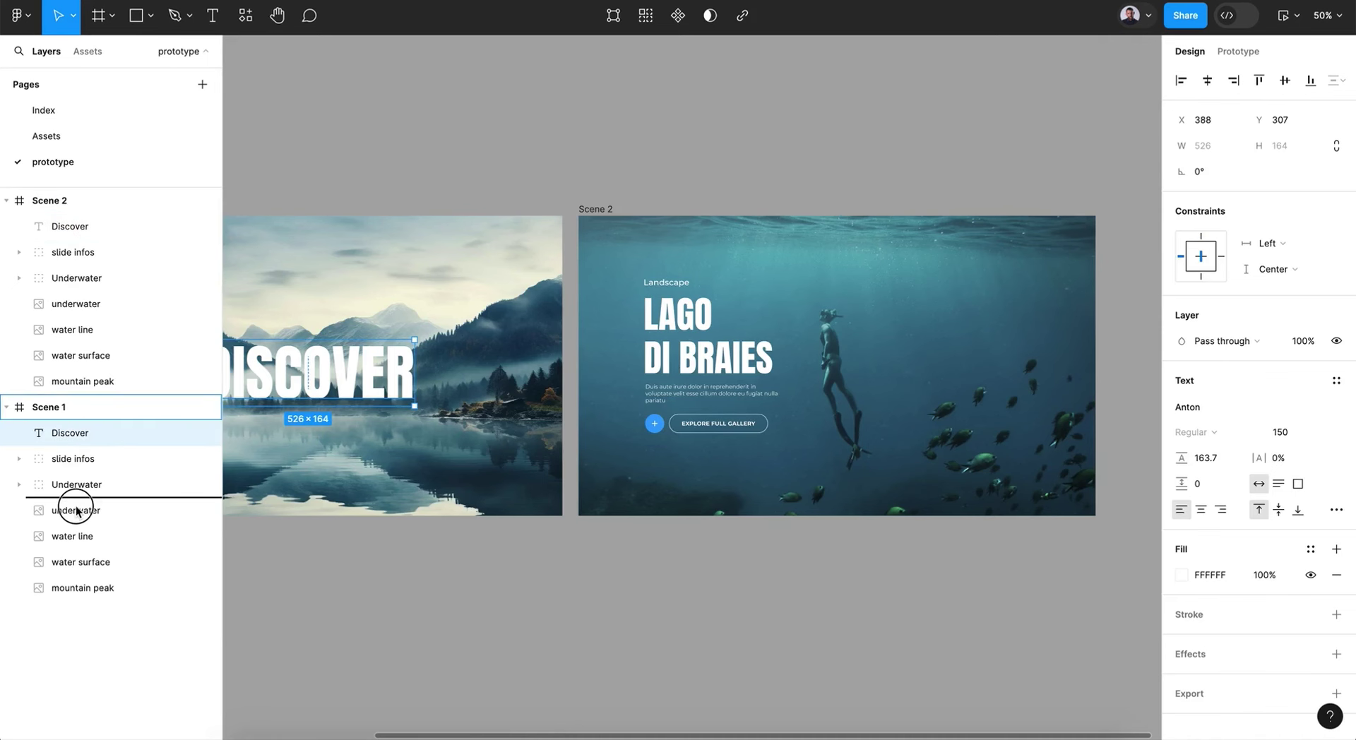
drag(77, 553, 78, 537)
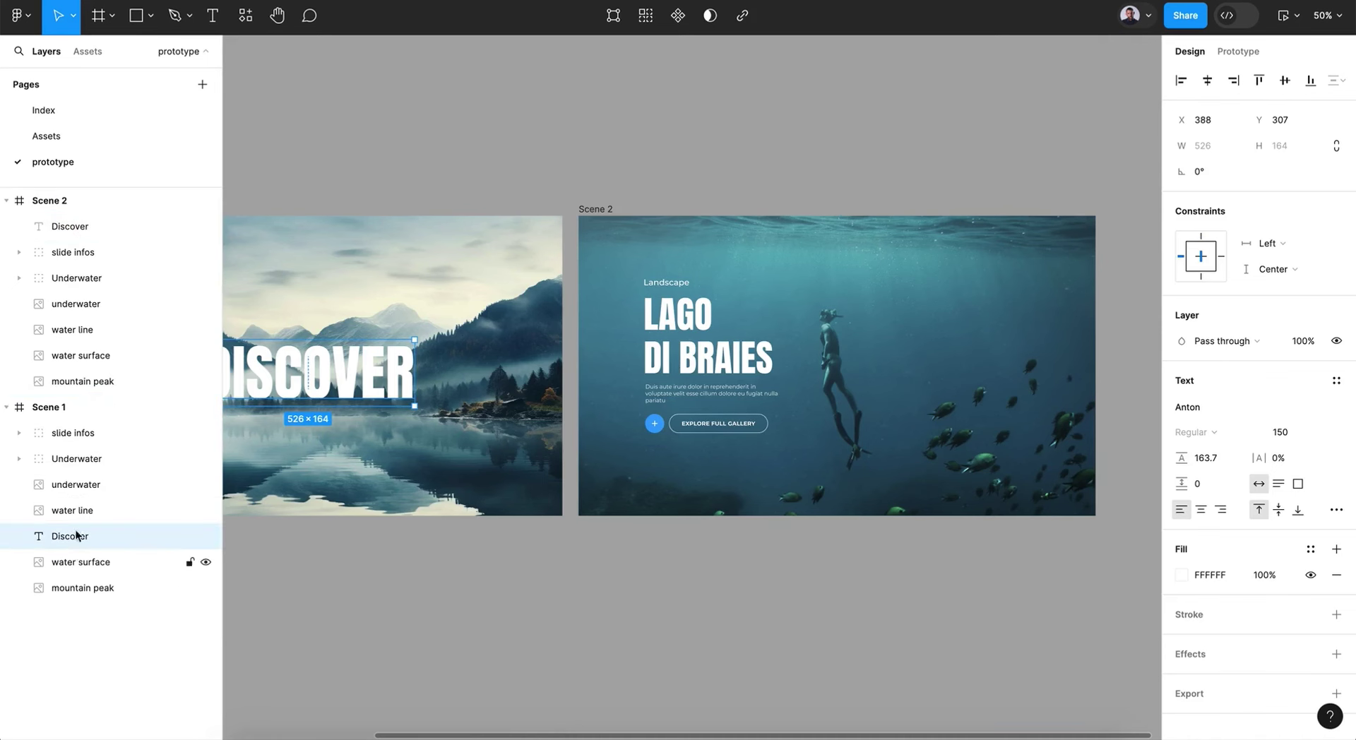
click(101, 232)
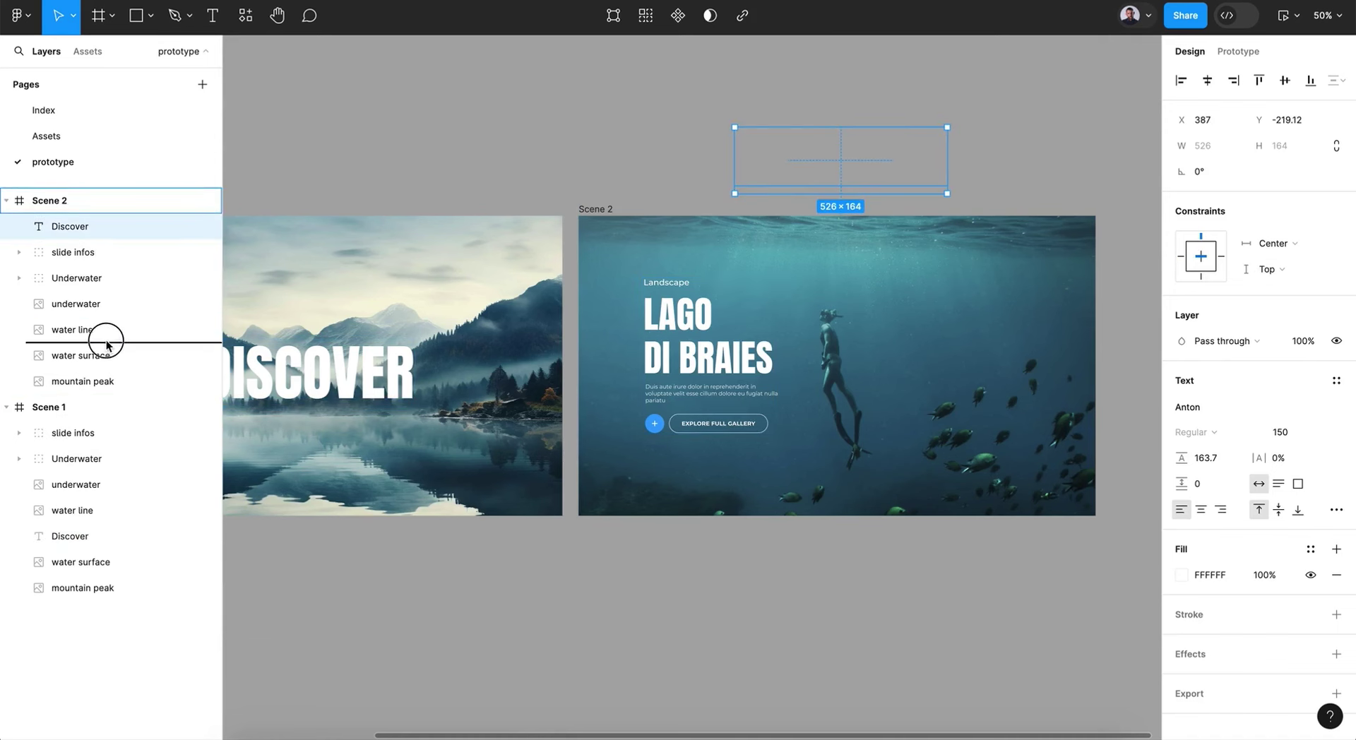
drag(107, 345, 108, 343)
click(515, 594)
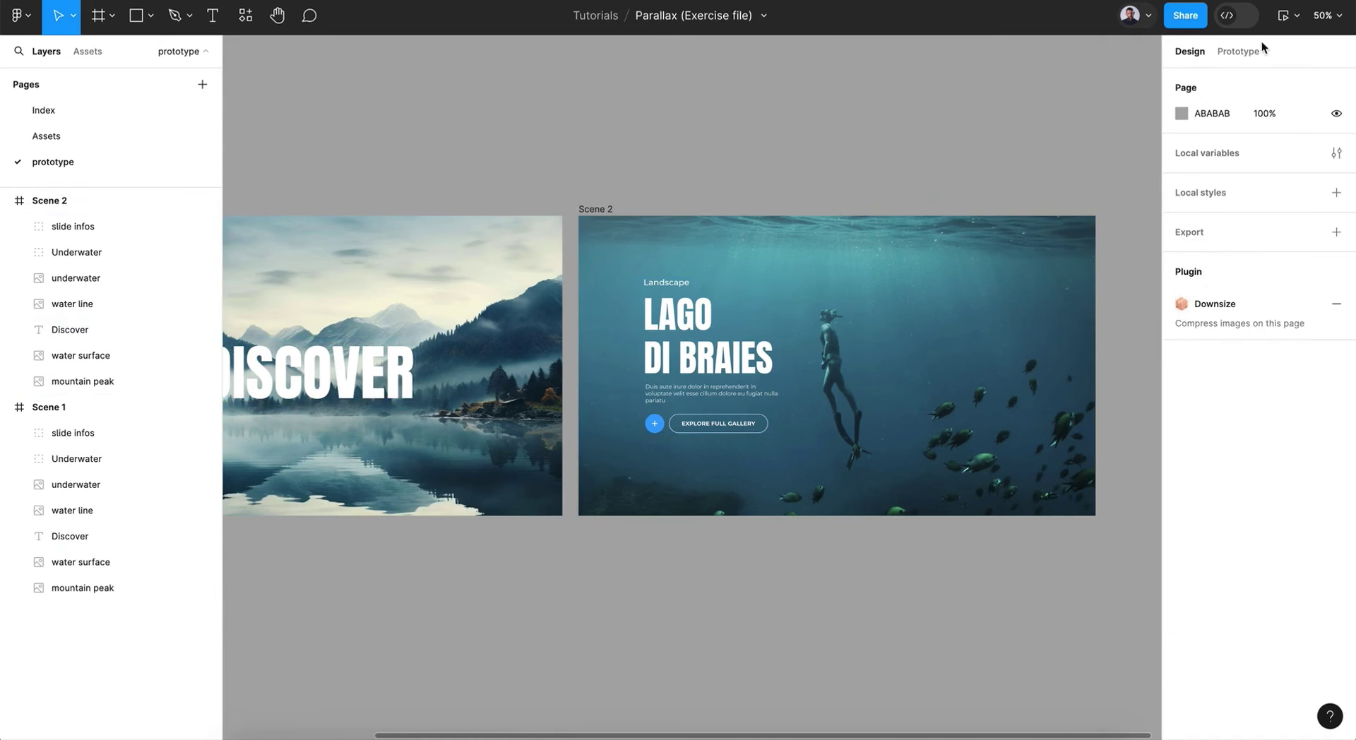
- Preview the prototype inline and drag between Scene 1 and Scene 2 to check the transition with the restacked Discover text
click(1281, 16)
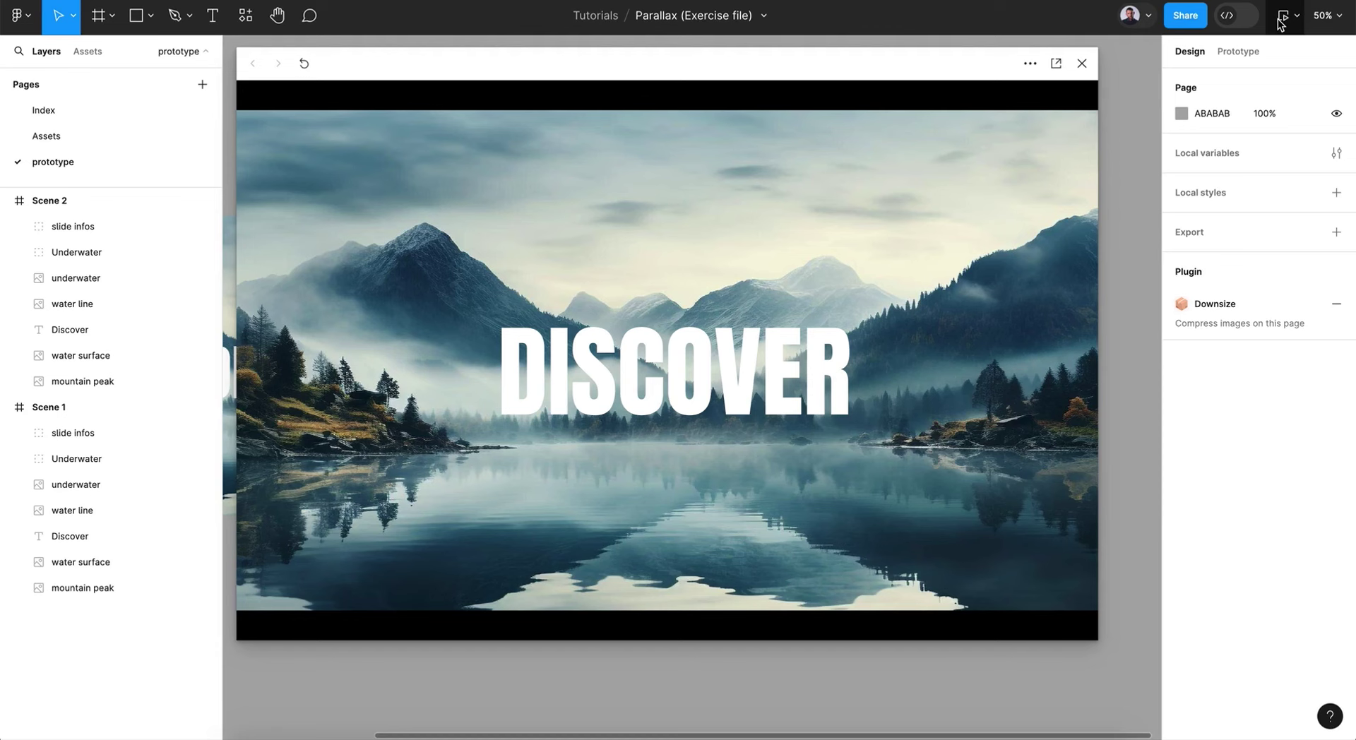
click(801, 284)
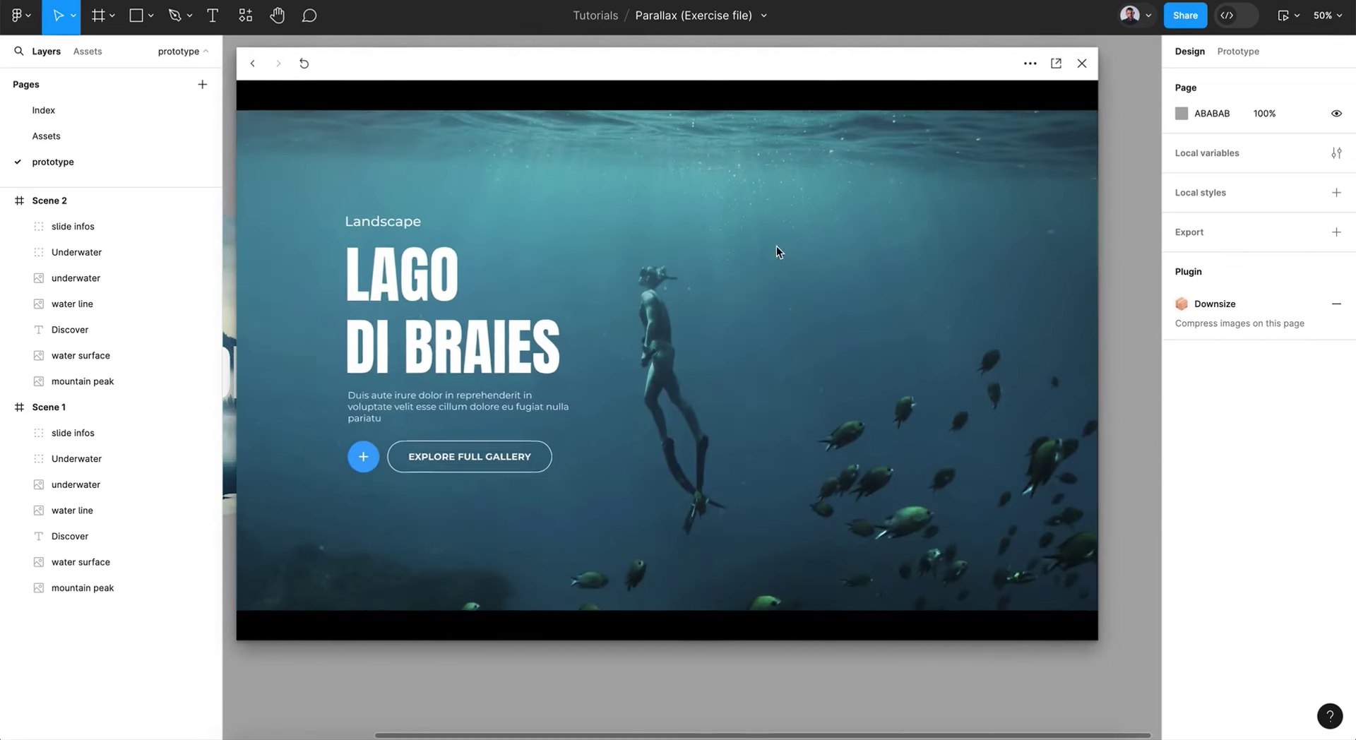
click(777, 251)
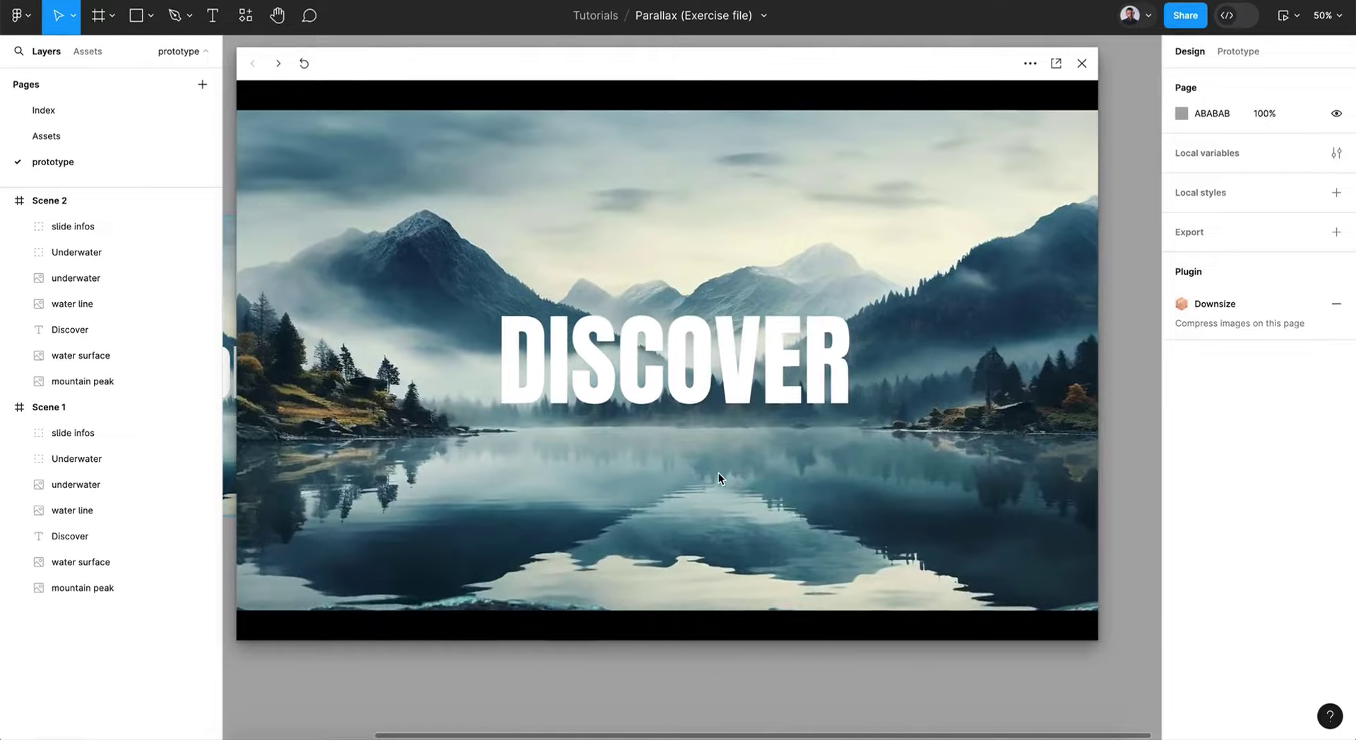
click(718, 478)
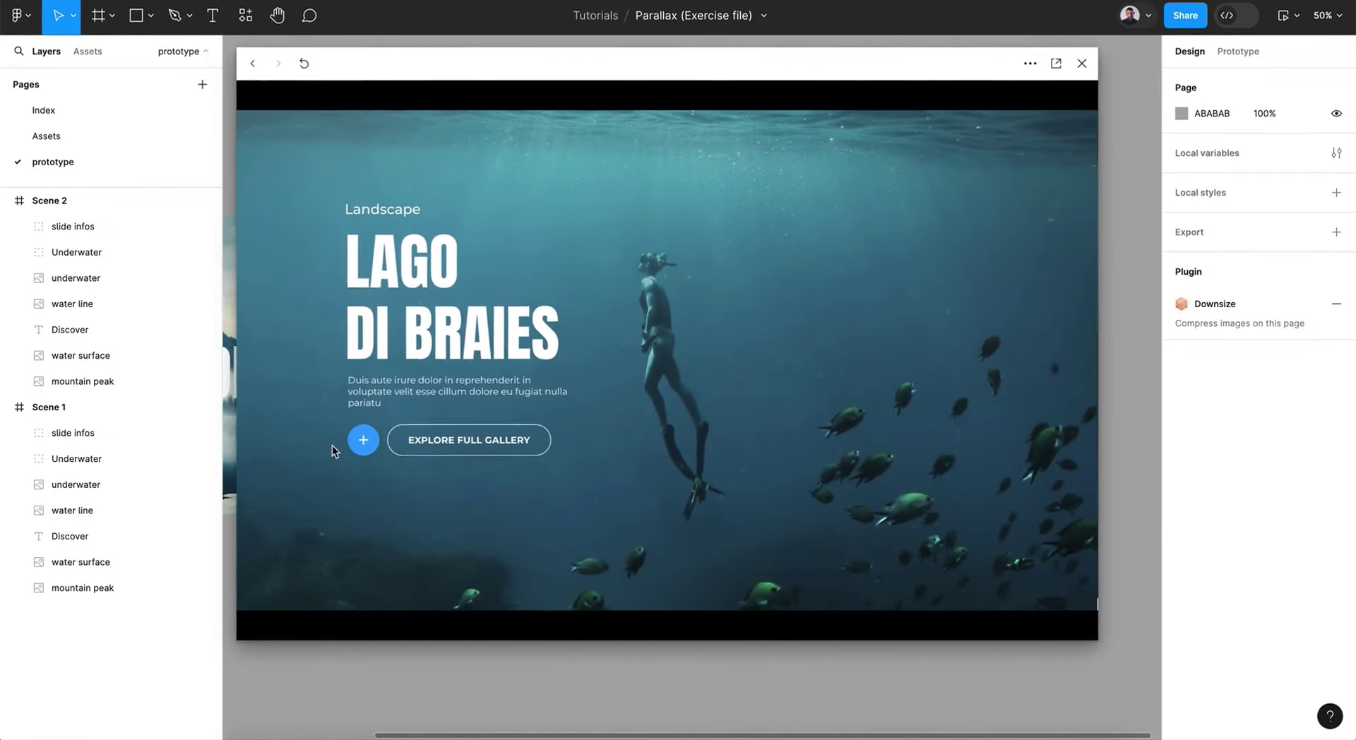
- Examine the stacking of Scene 1's Discover, mountain peak and water surface layers alongside the inline preview
click(108, 562)
click(74, 537)
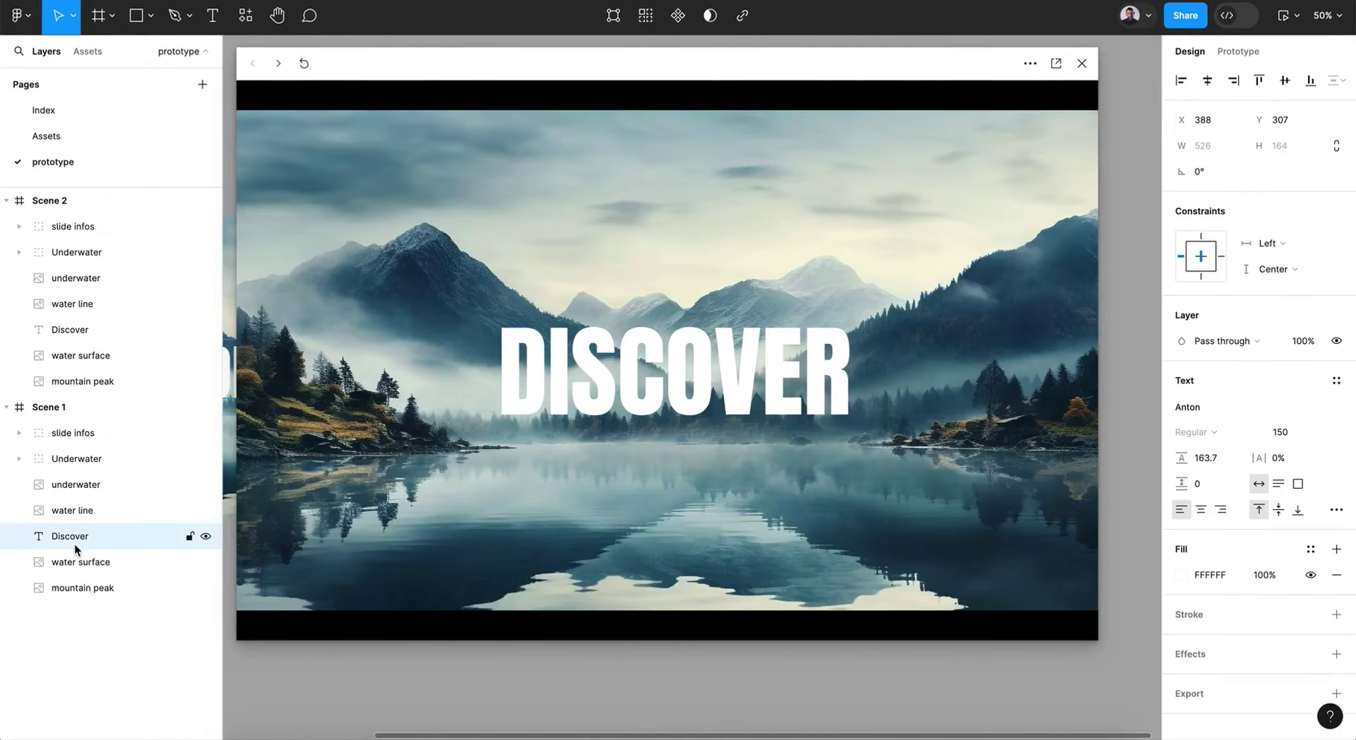
click(86, 589)
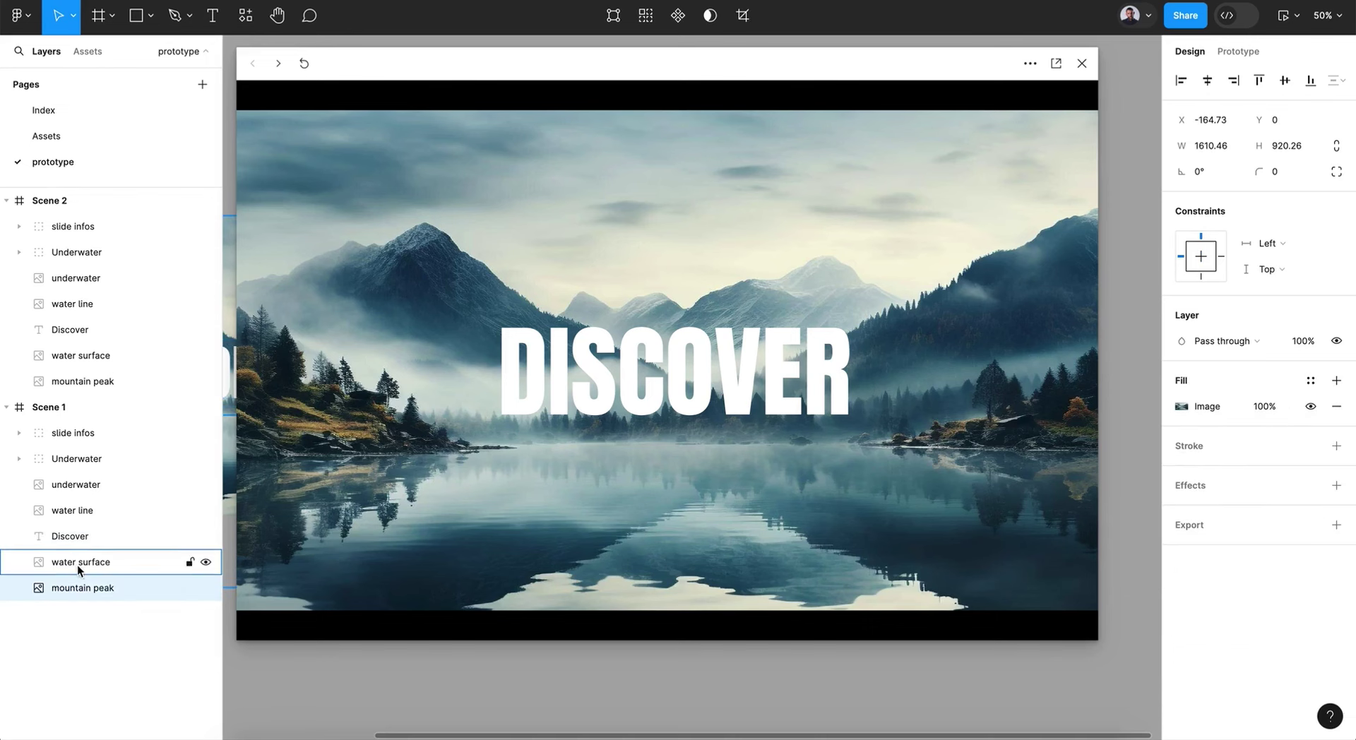
click(108, 565)
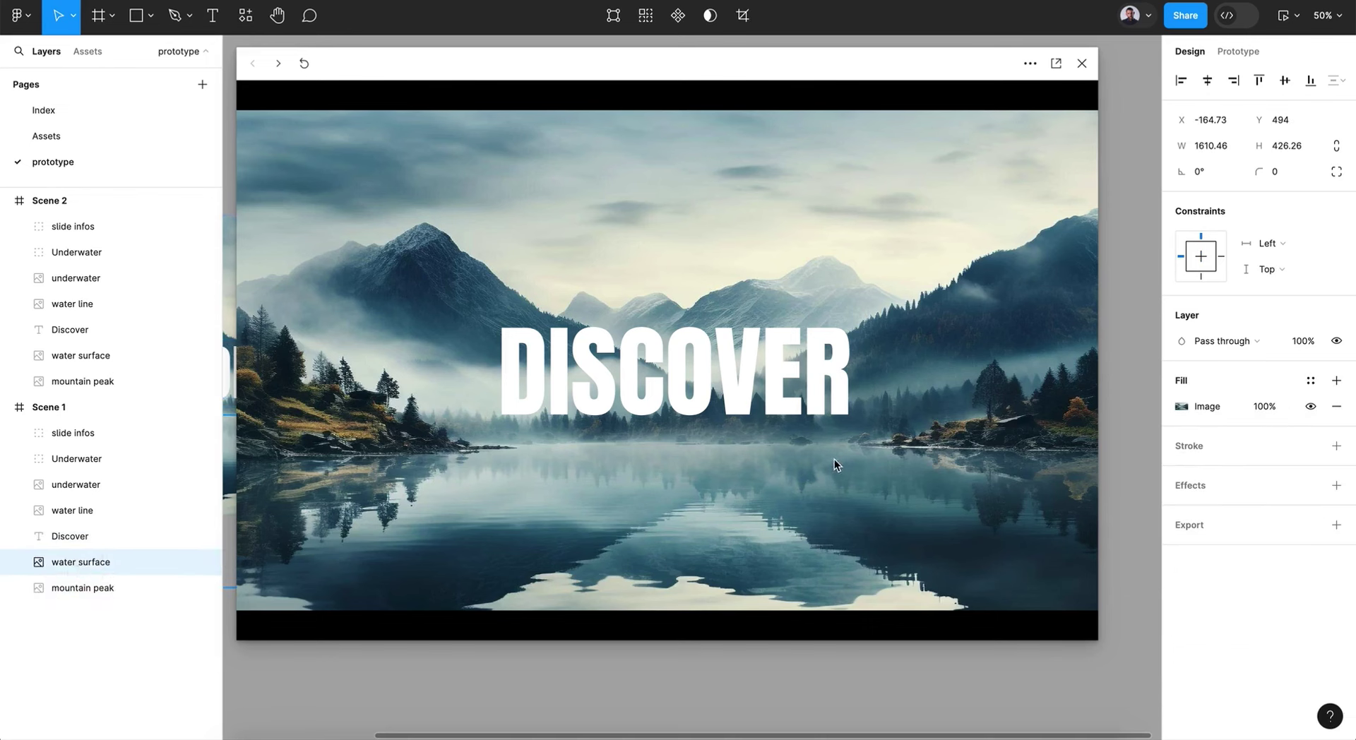
- Drag back and forth through the previewed transition to examine how the water surface and water line move, and close the preview
click(718, 472)
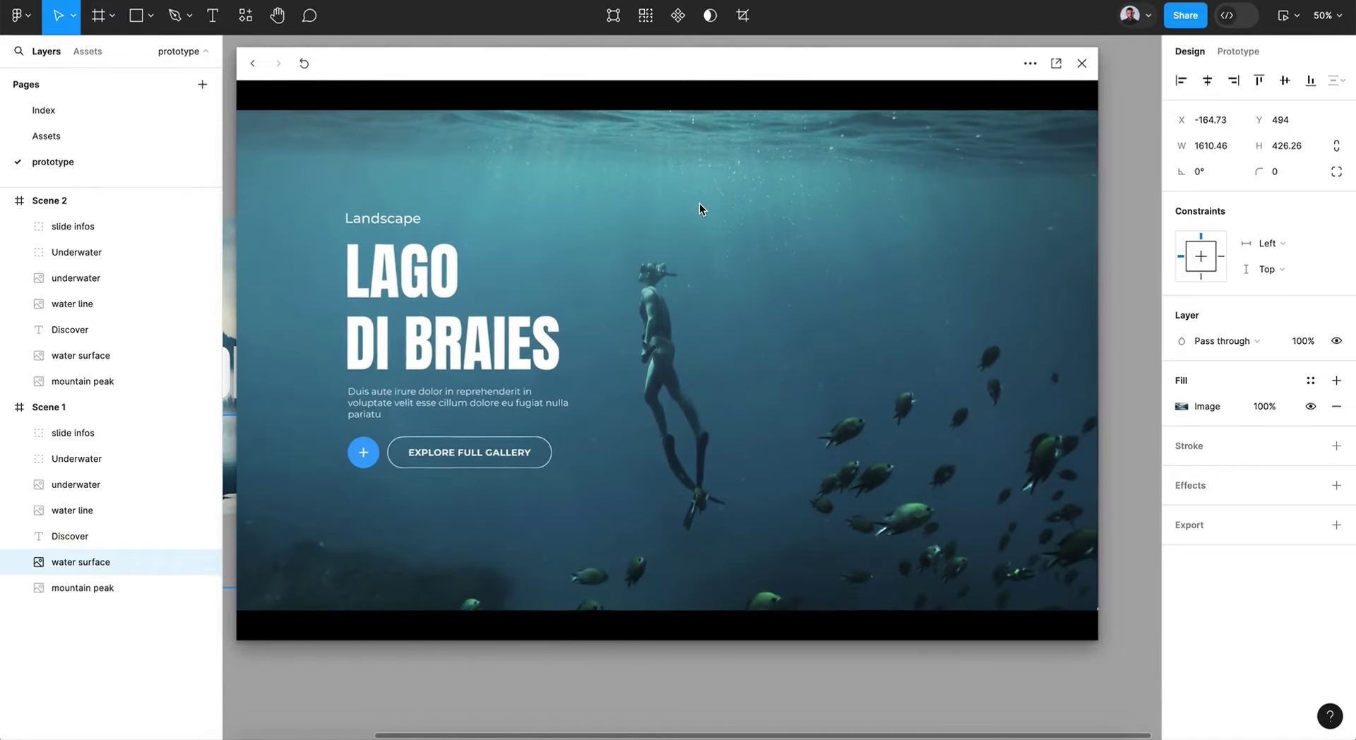
click(700, 203)
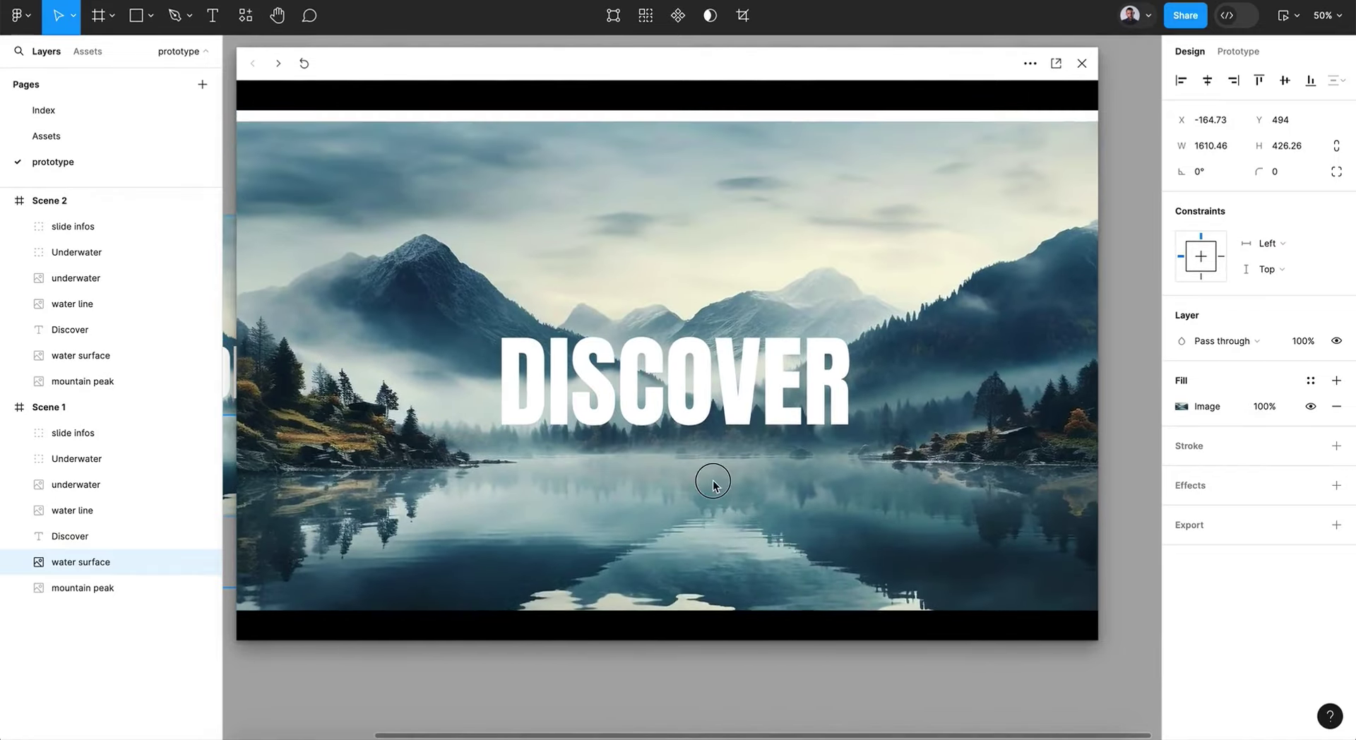
drag(714, 483, 709, 541)
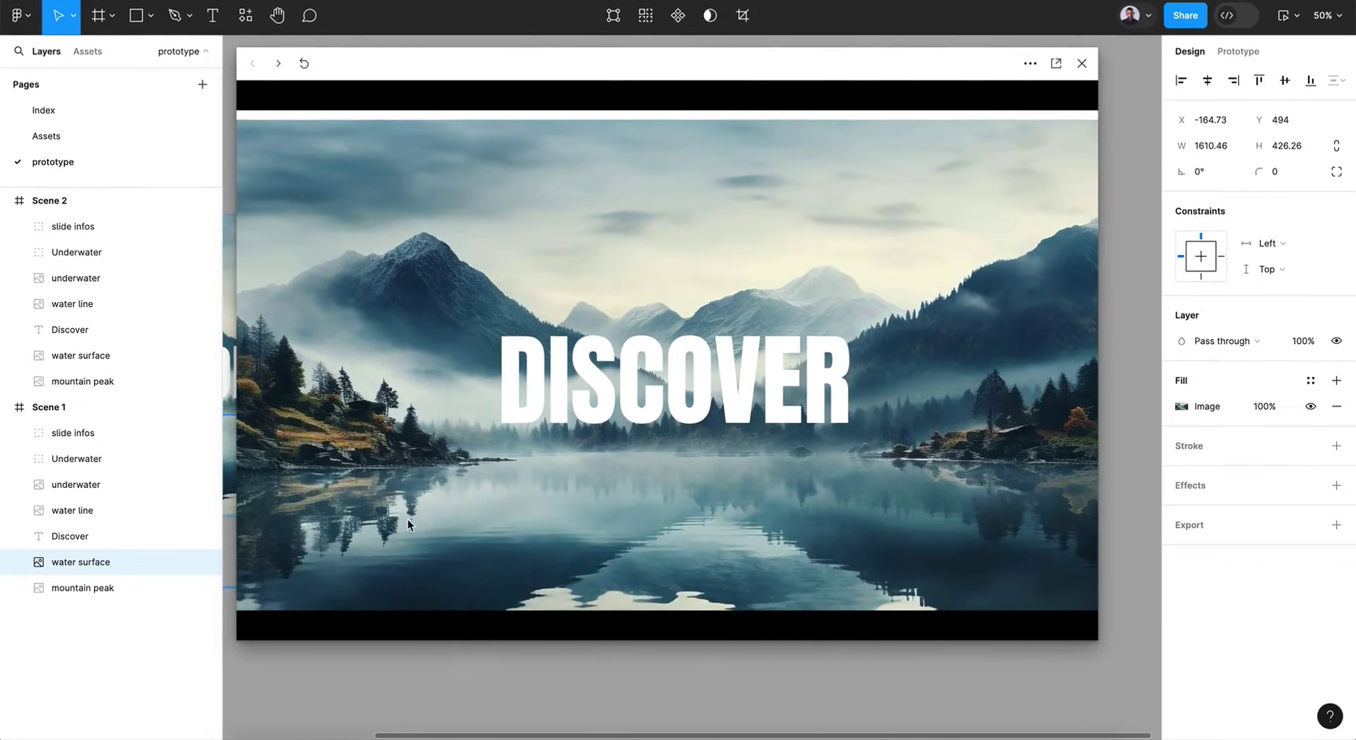
click(791, 519)
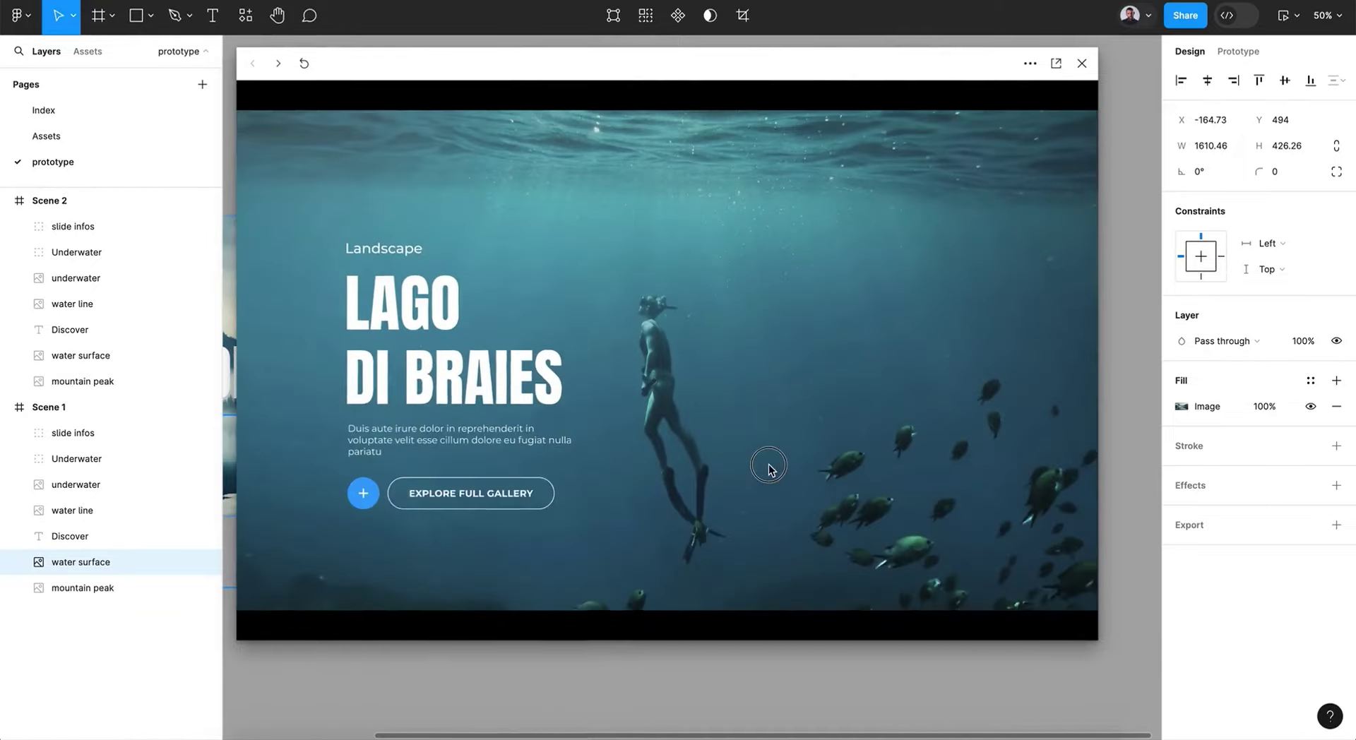
drag(765, 465, 766, 493)
drag(772, 279, 759, 459)
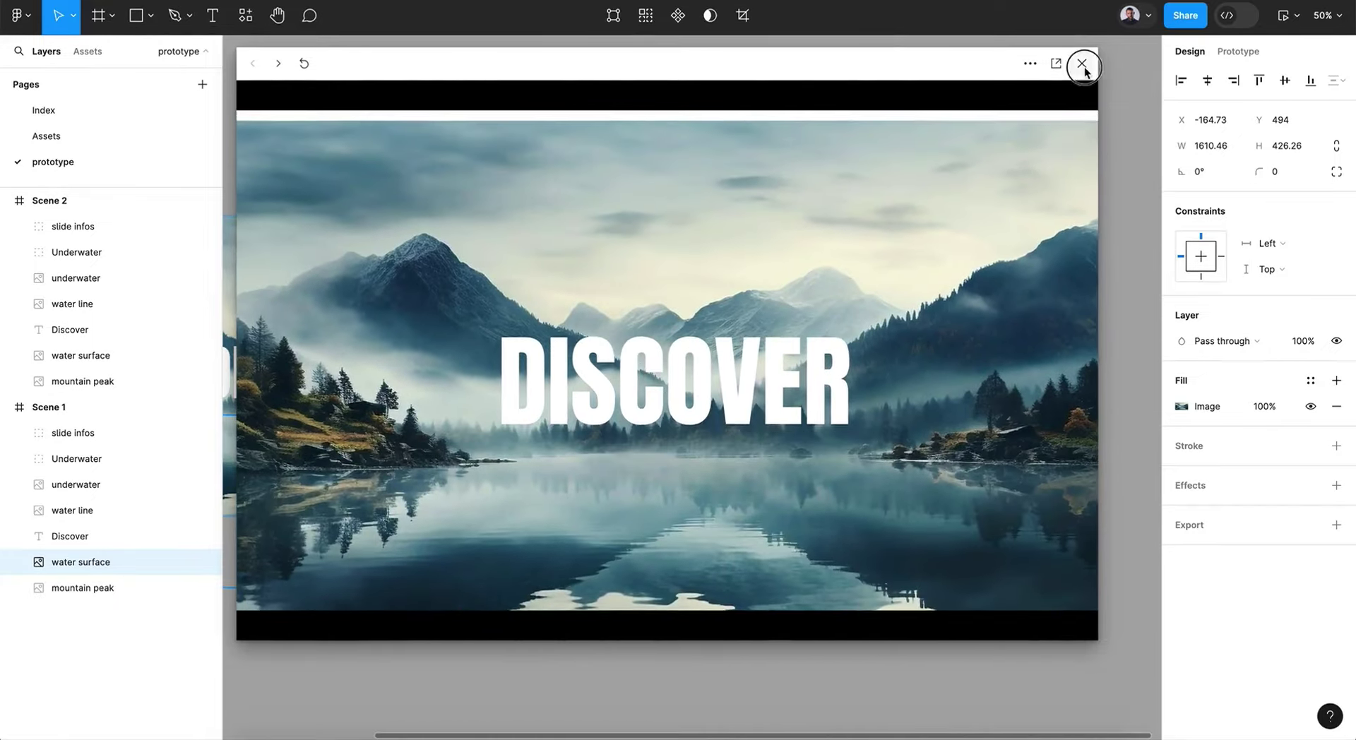
click(1082, 63)
- Turn off content clipping on the Scene 2 frame to expose its overflowing layers
click(583, 210)
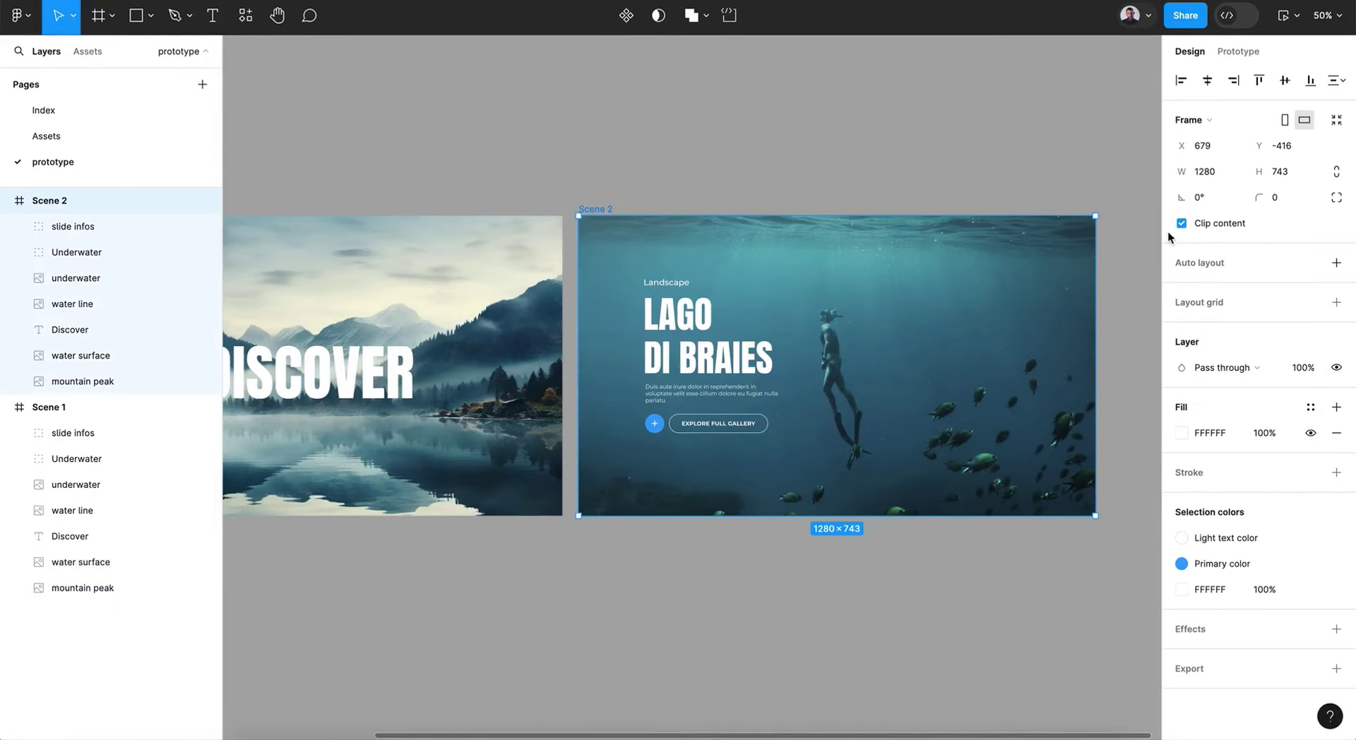
click(1182, 223)
scroll(875, 244, up, 3)
scroll(875, 244, right, 2)
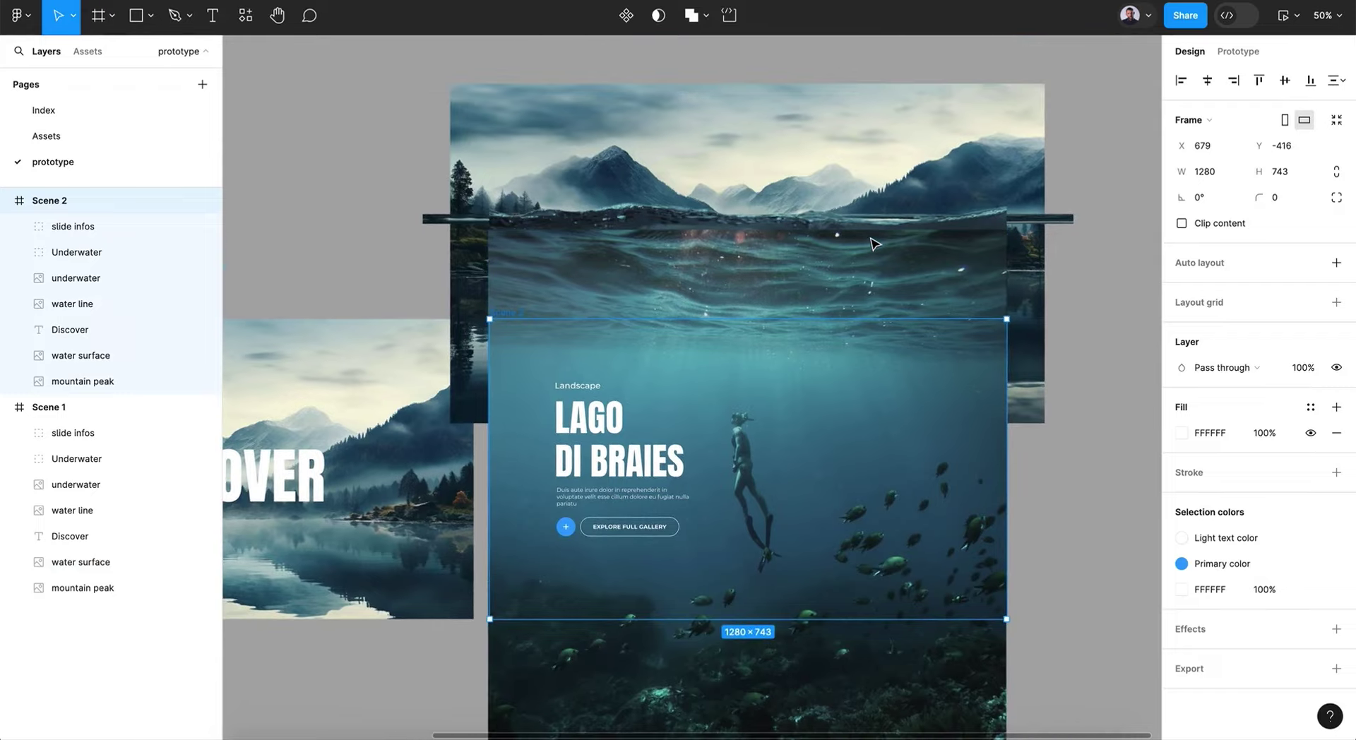
- Move Scene 2's Underwater group, underwater image and water line down together until the water line covers the lower half of the Discover text
click(163, 255)
click(70, 282)
click(70, 257)
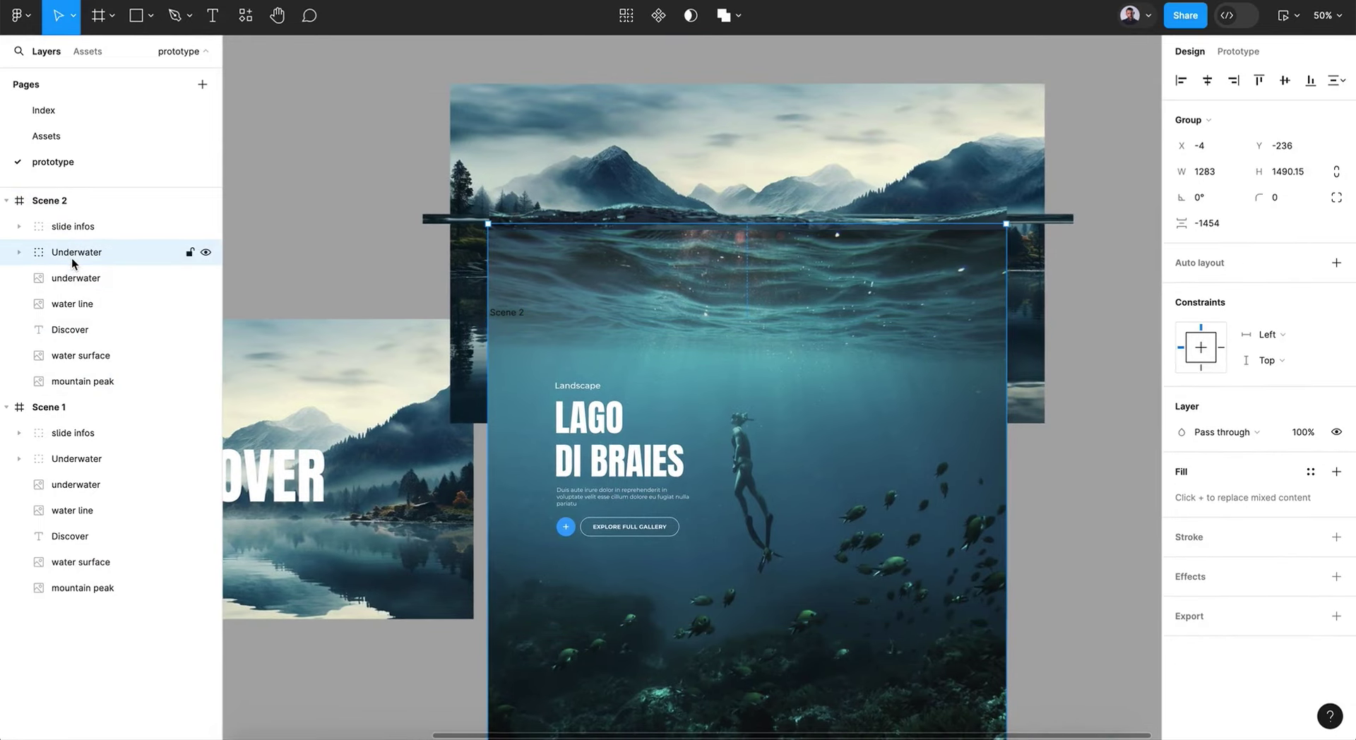
shift+click(78, 310)
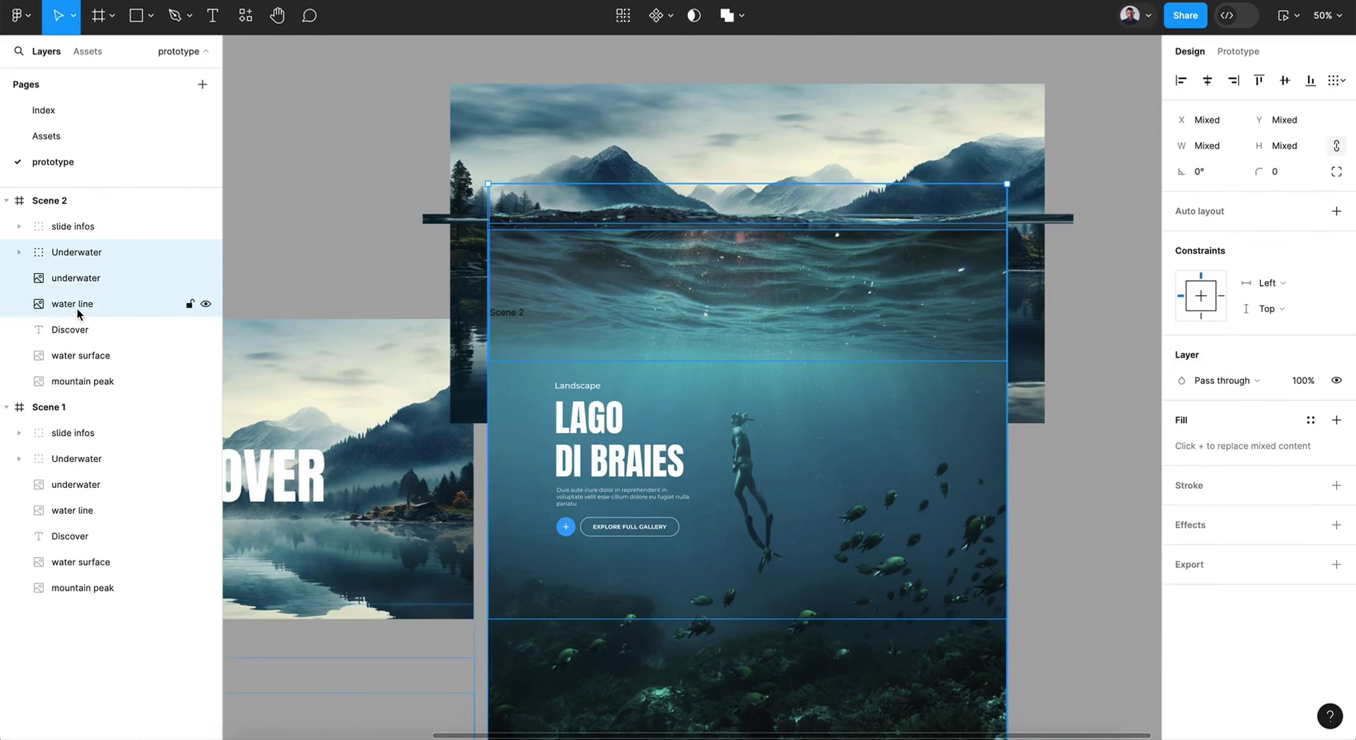
key(shift+Down)
key(shift+Down)
key(shift+Down)
key(shift+Down)
key(shift+Down)
key(shift+Down)
key(shift+Down)
key(shift+Down)
key(shift+Down)
key(shift+Down)
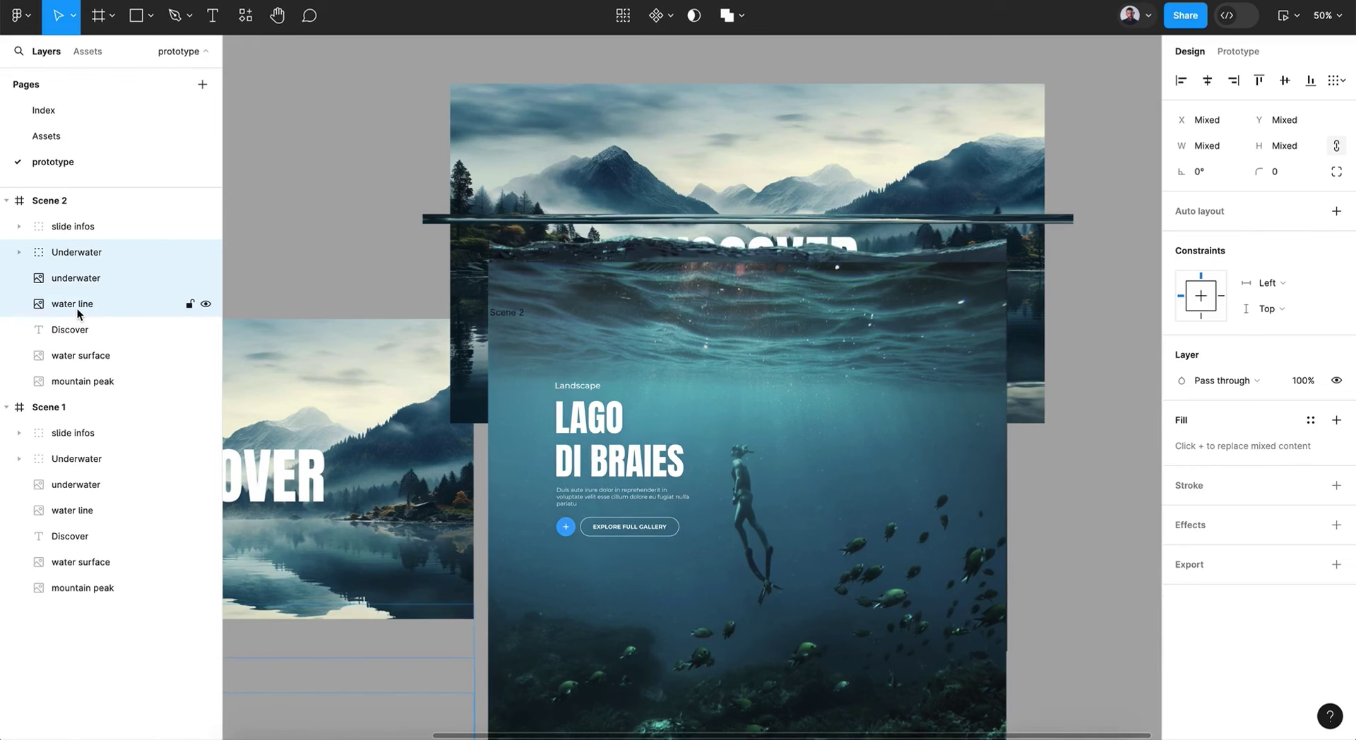
key(shift+Down)
key(shift+Down)
key(shift+Down)
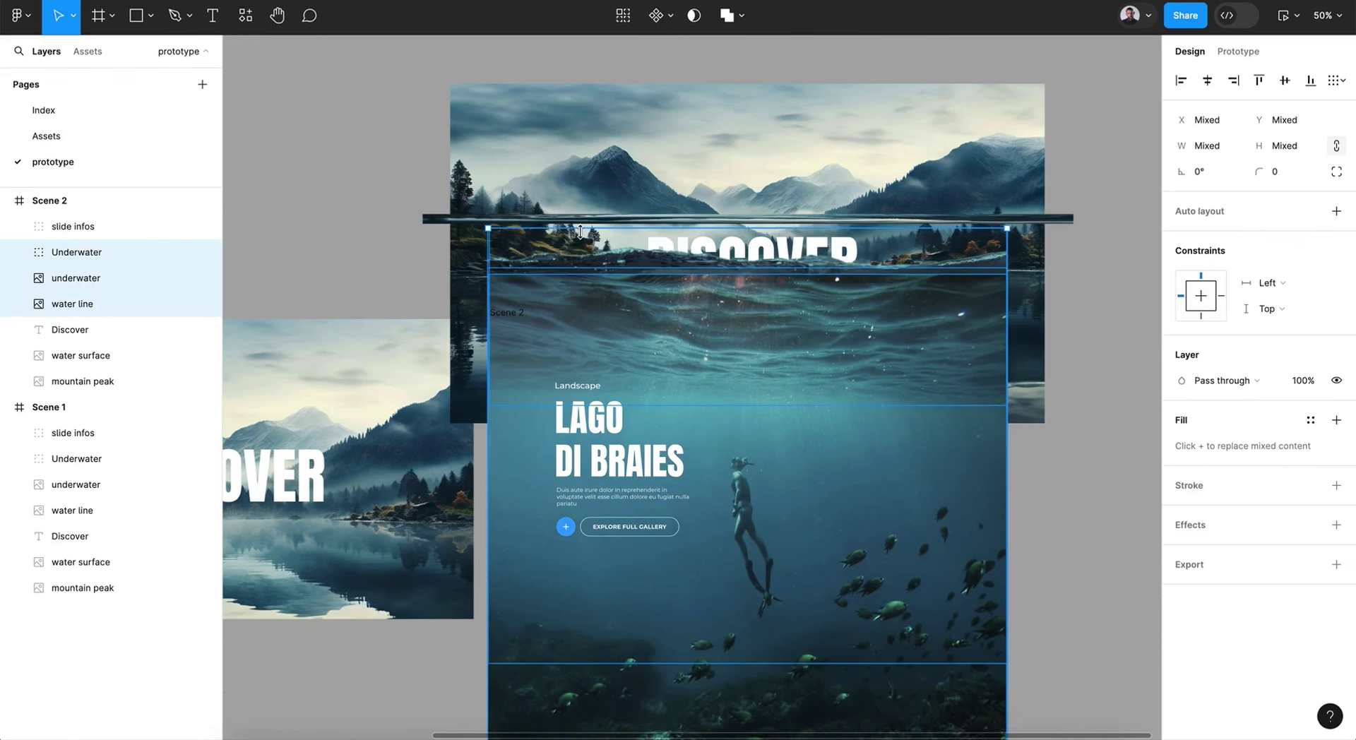
- Move Scene 2's water surface strip down to Y -140, level with the water line
click(464, 223)
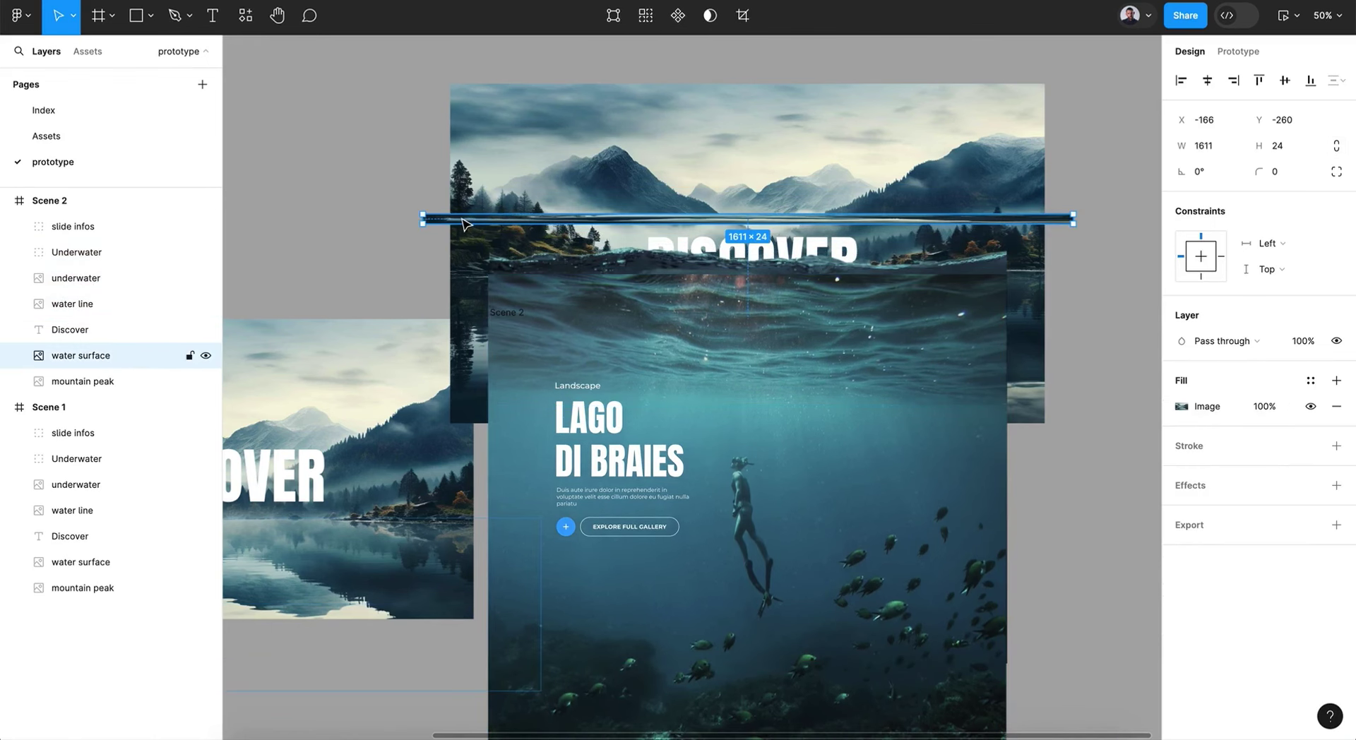
key(shift+Down)
key(shift+Down)
key(shift+Down)
key(shift+Down)
key(shift+Down)
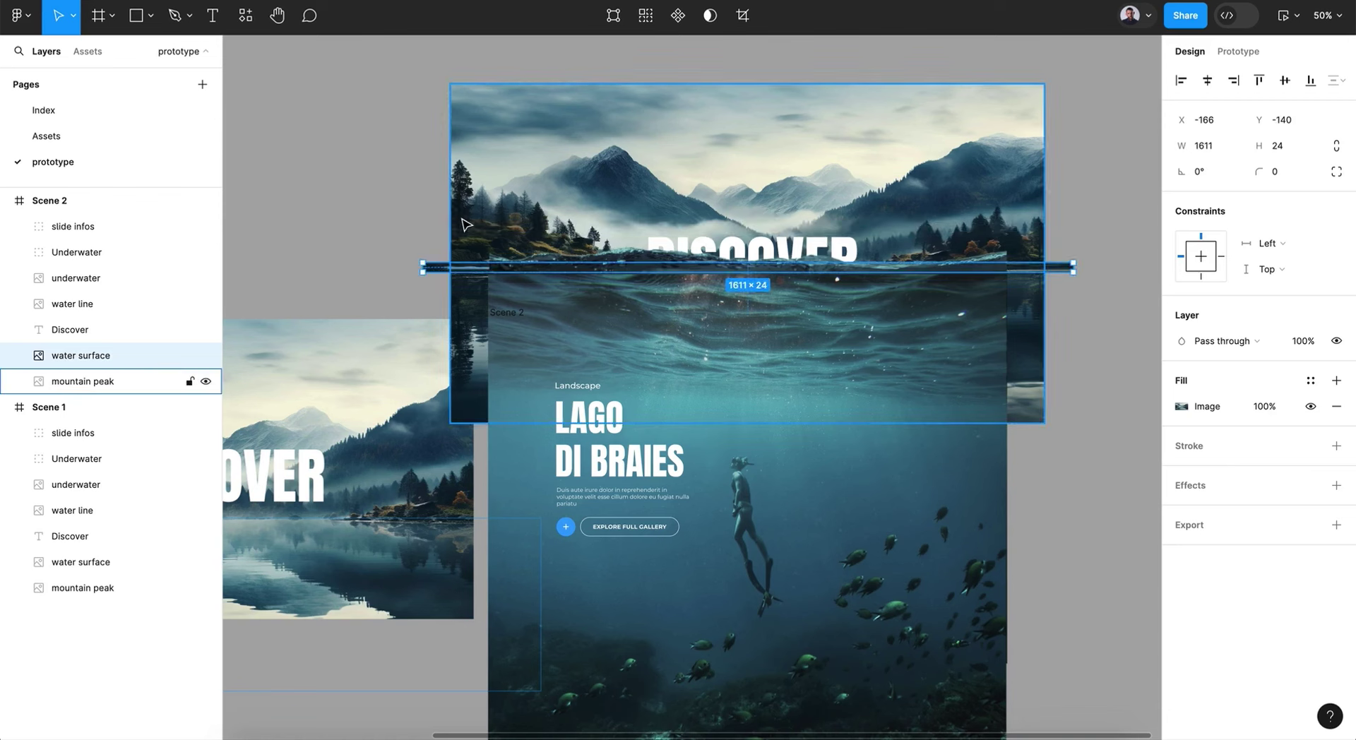
- Turn content clipping back on for the Scene 2 frame
click(505, 75)
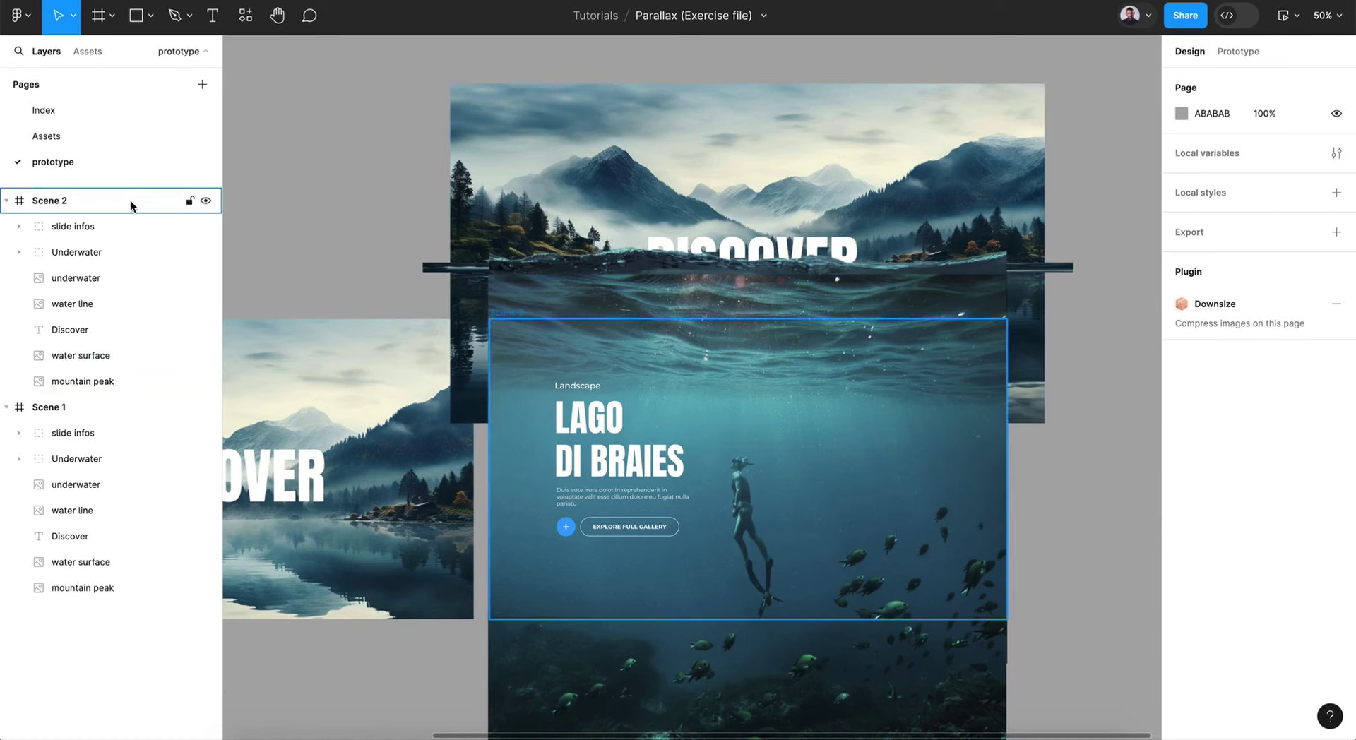
click(84, 201)
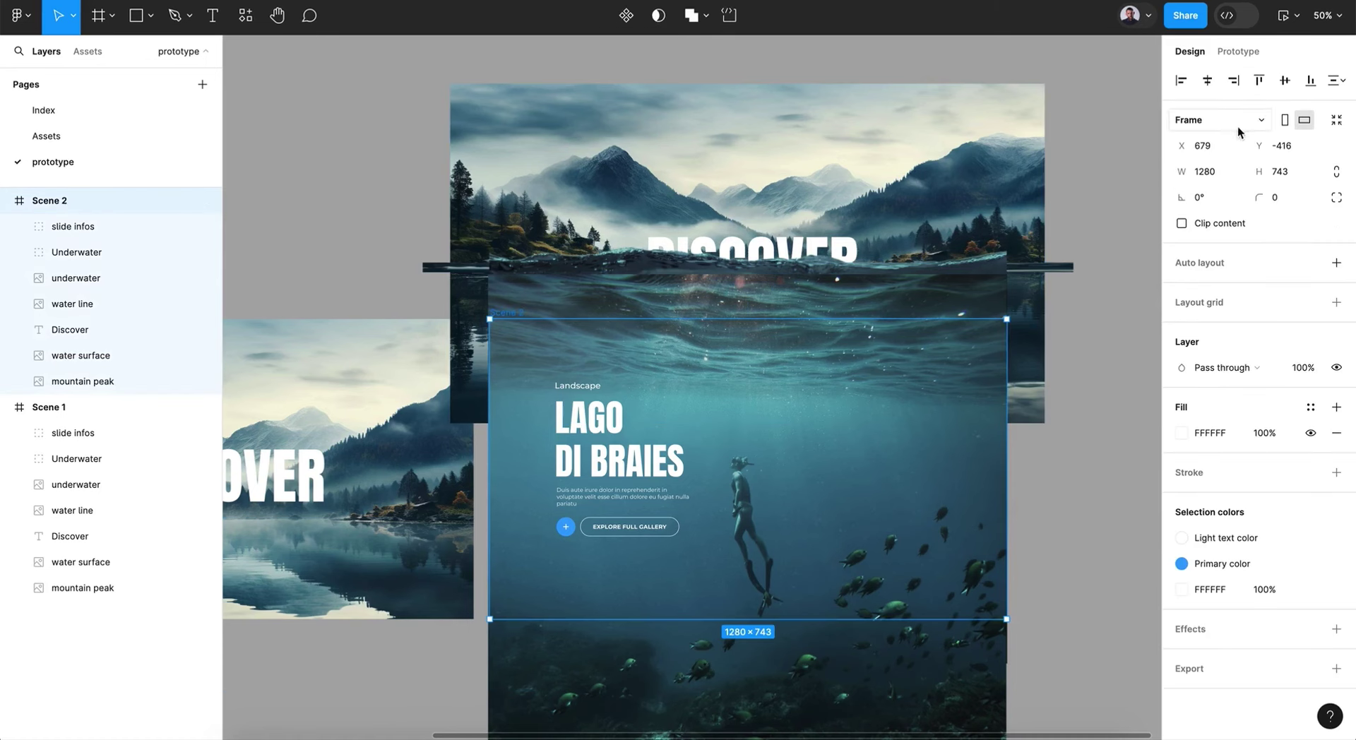
click(1182, 224)
- Preview the adjusted transition inline, check it in the full presentation view, and return to the design file
click(1283, 16)
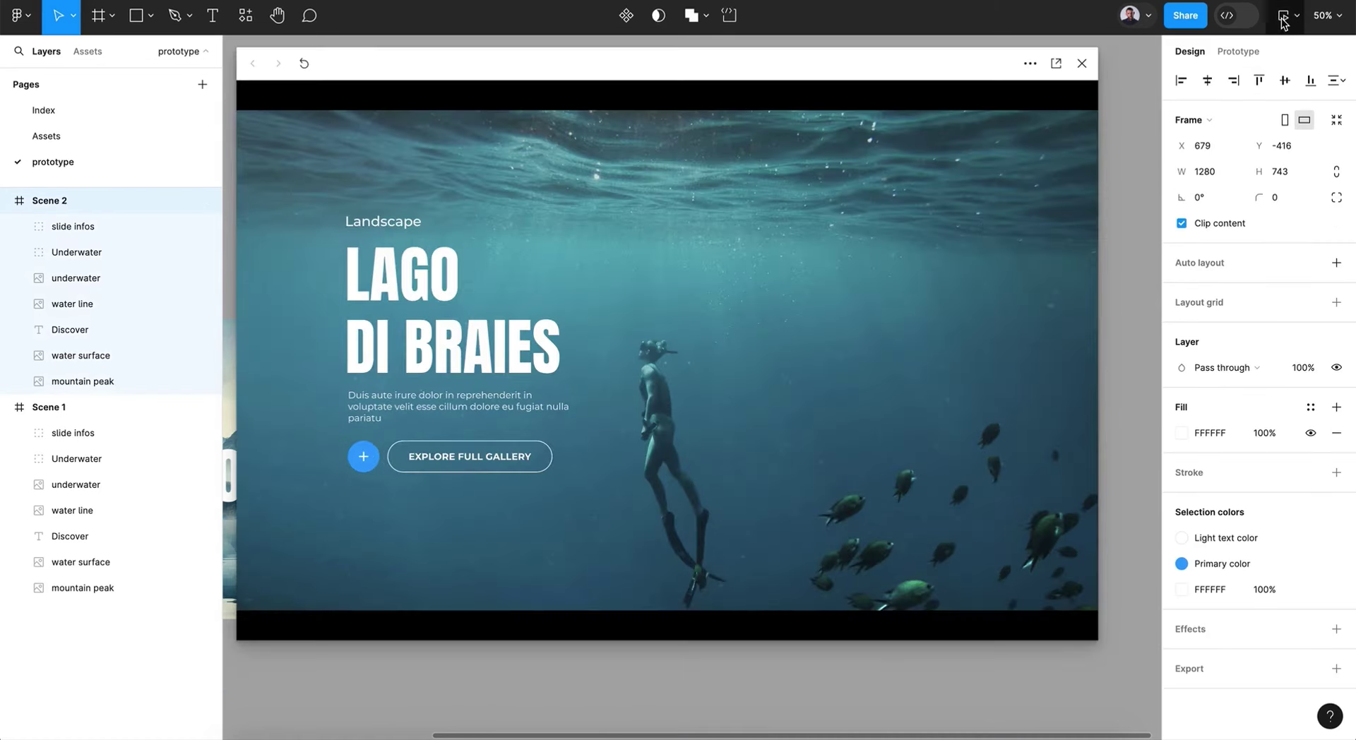
click(770, 375)
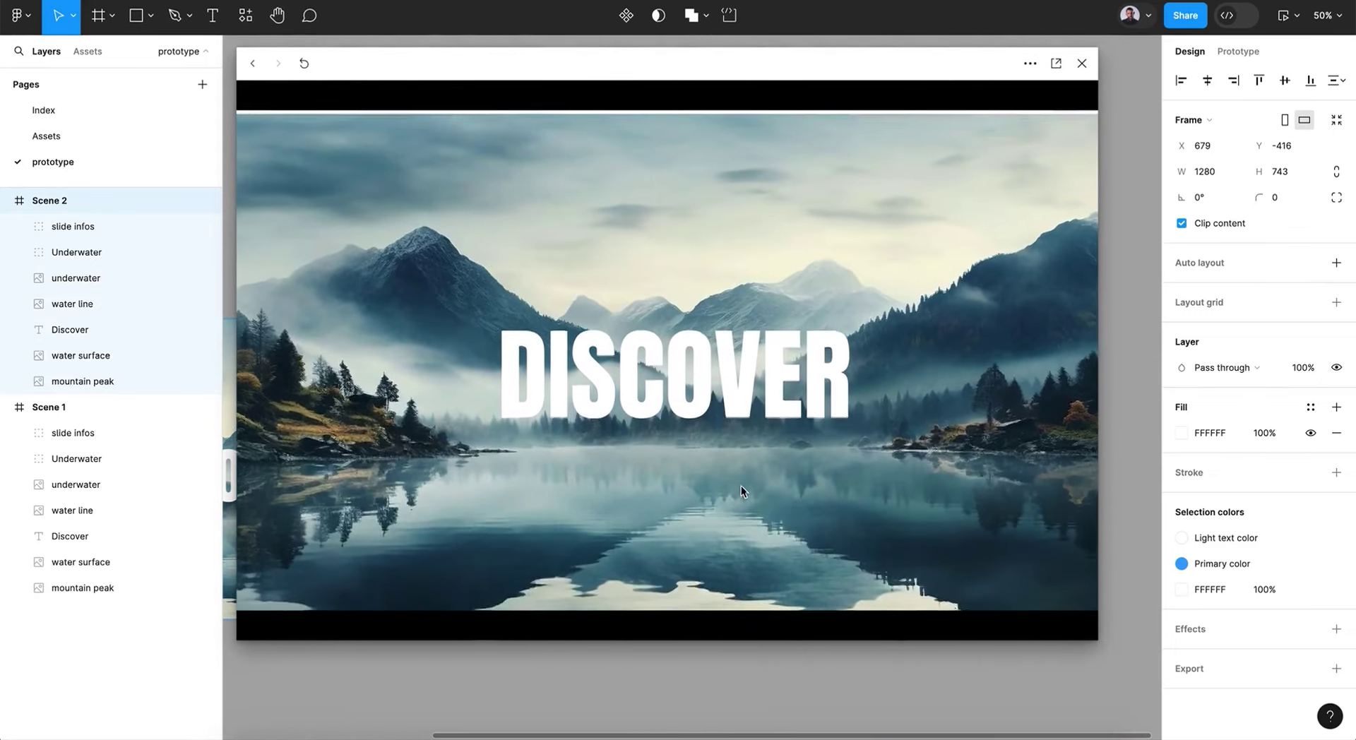
click(741, 485)
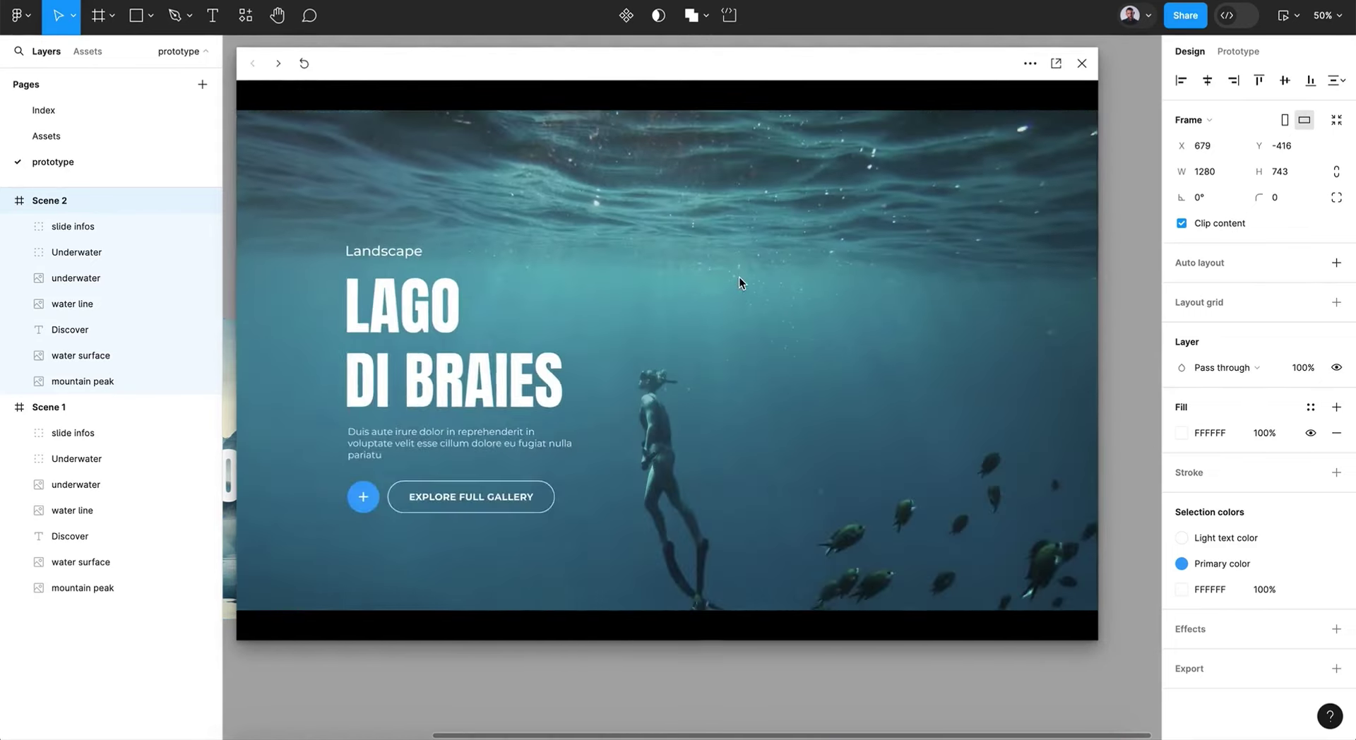
click(741, 282)
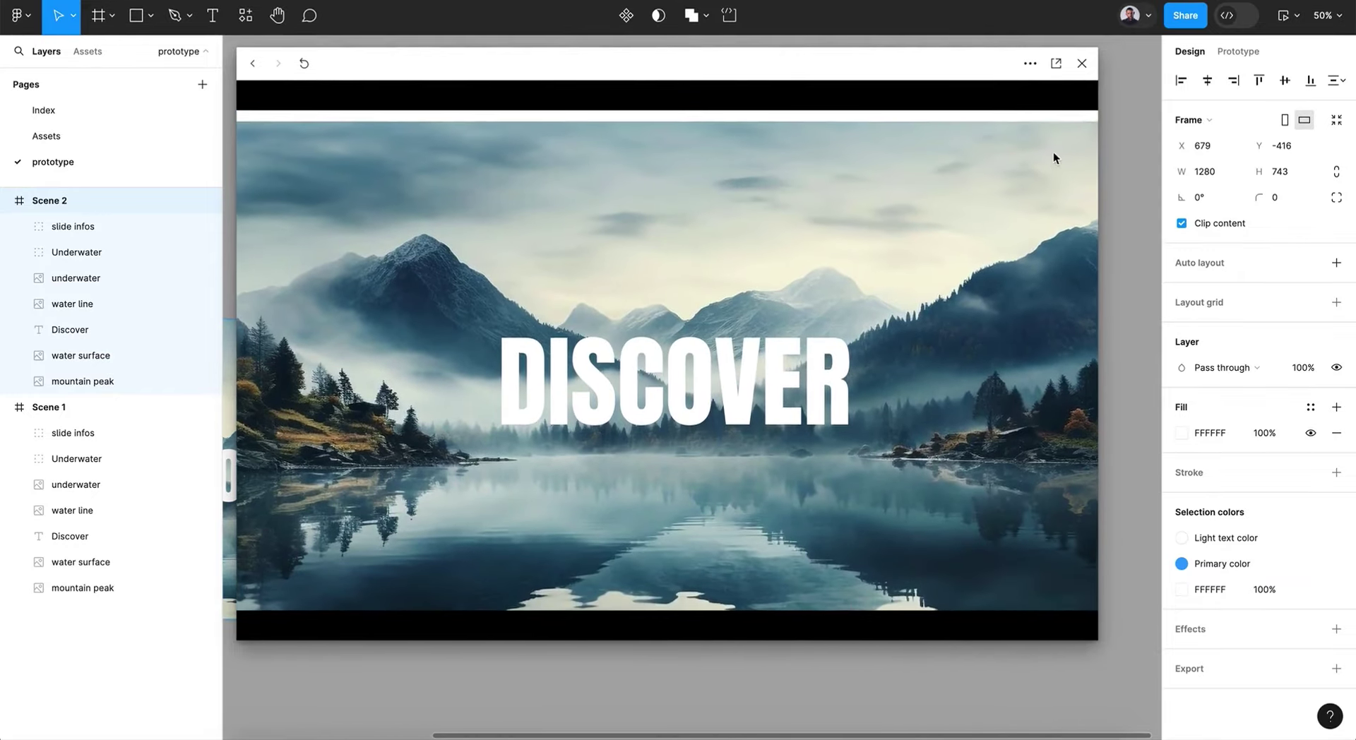
click(1056, 64)
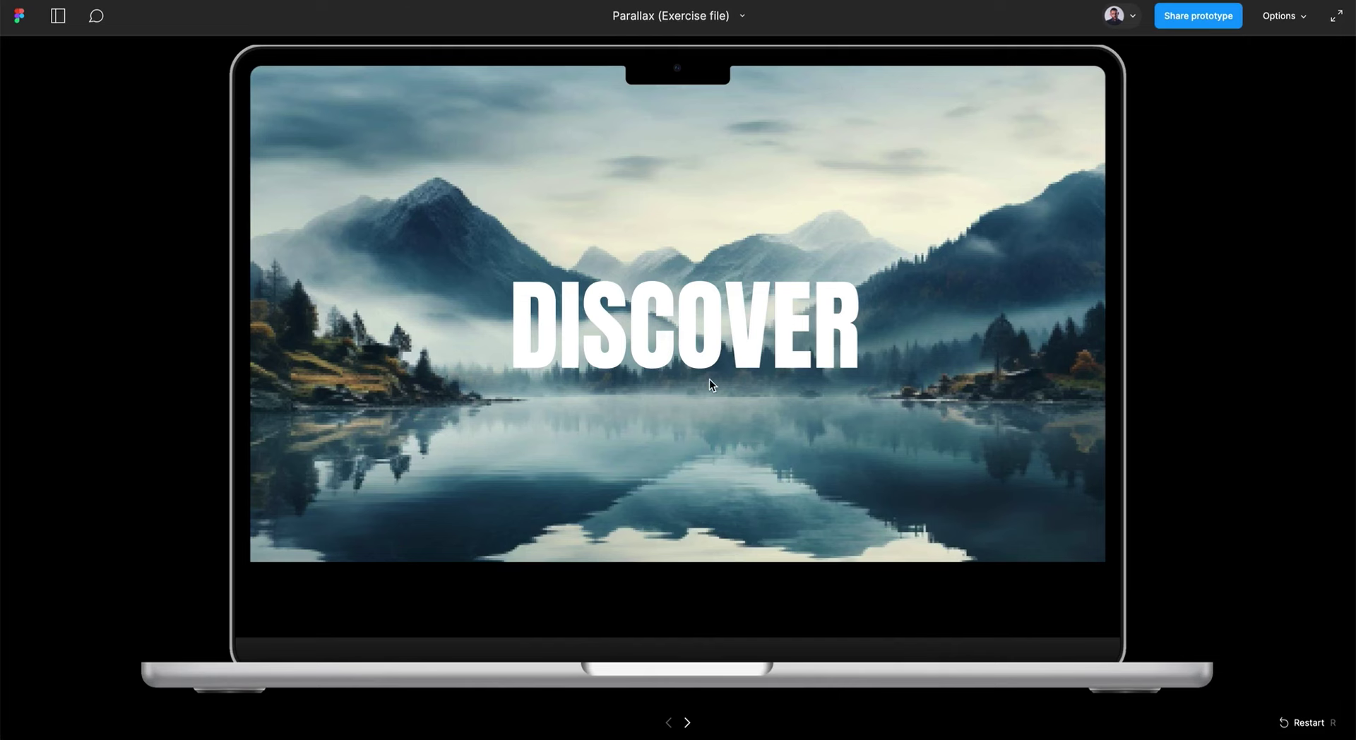
click(229, 2)
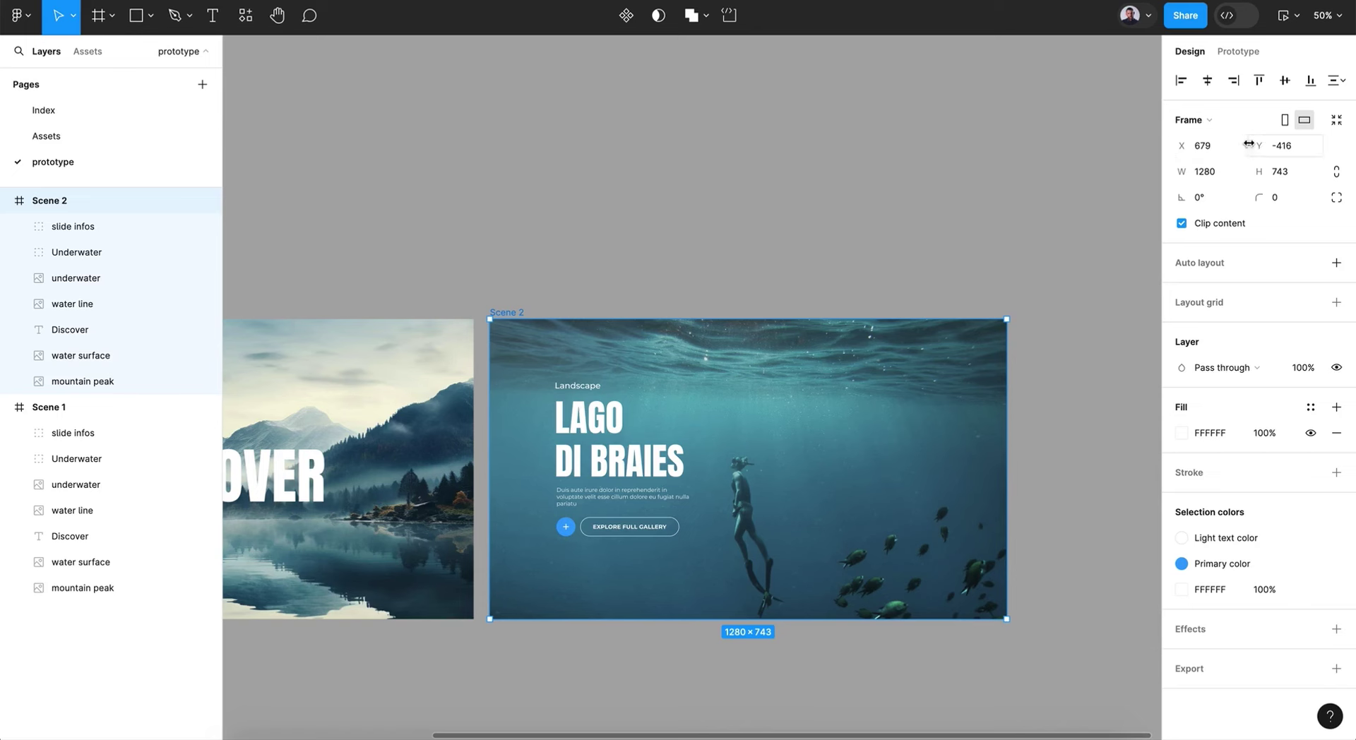
- Set the prototype's device to None in place of the MacBook Air frame
click(1238, 51)
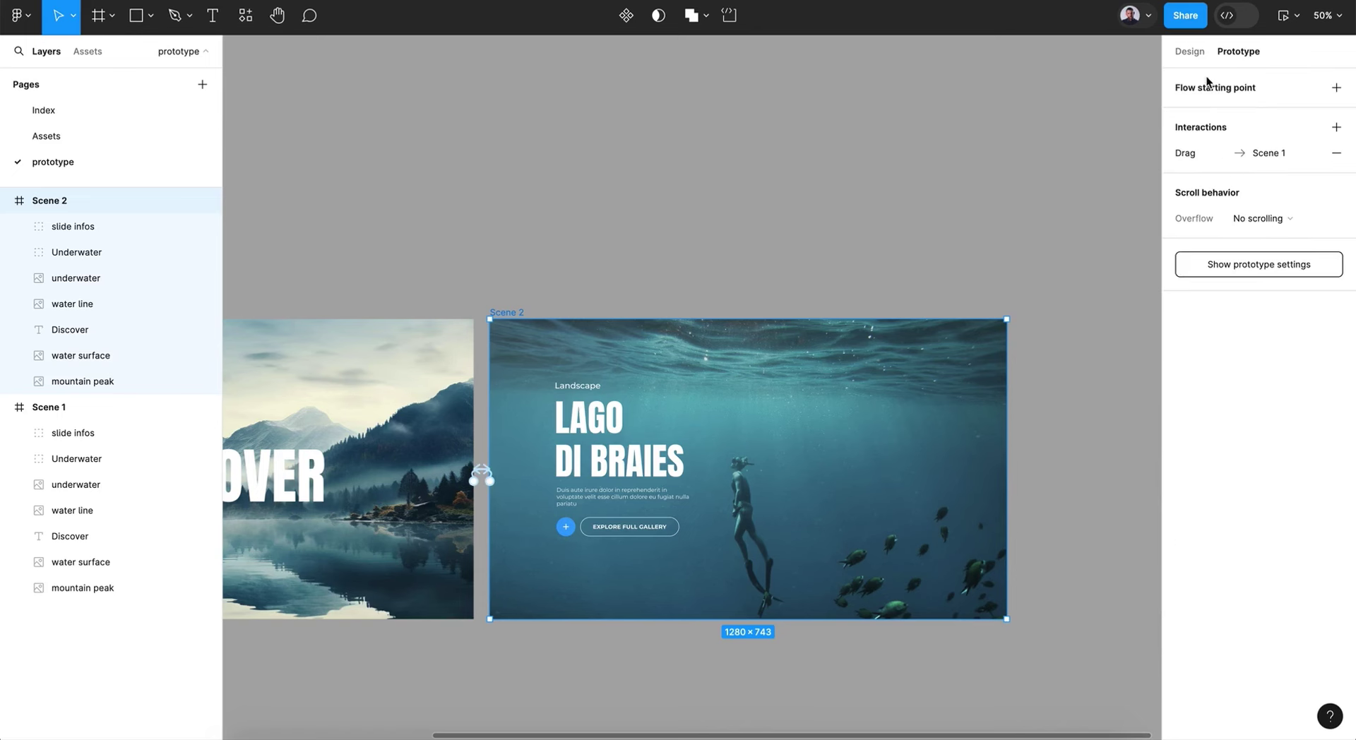
click(1110, 187)
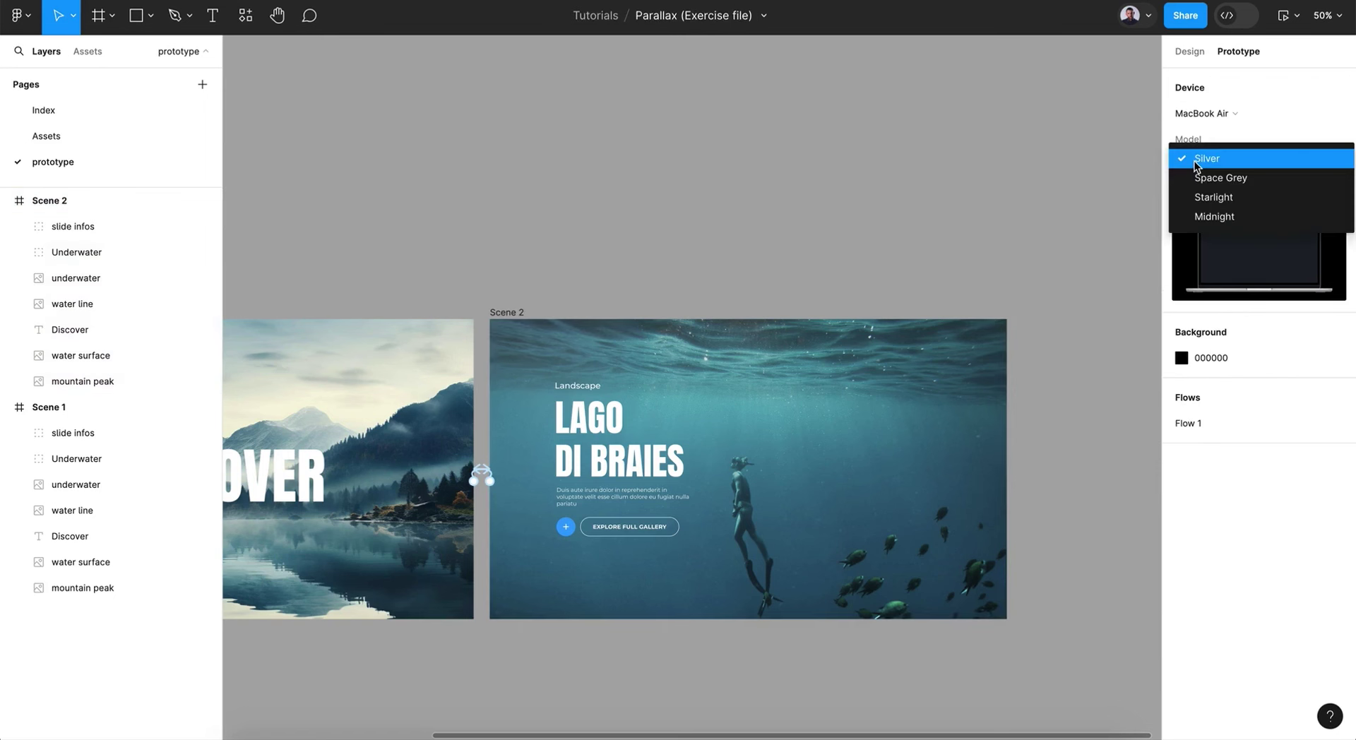
click(1204, 113)
scroll(1210, 128, up, 5)
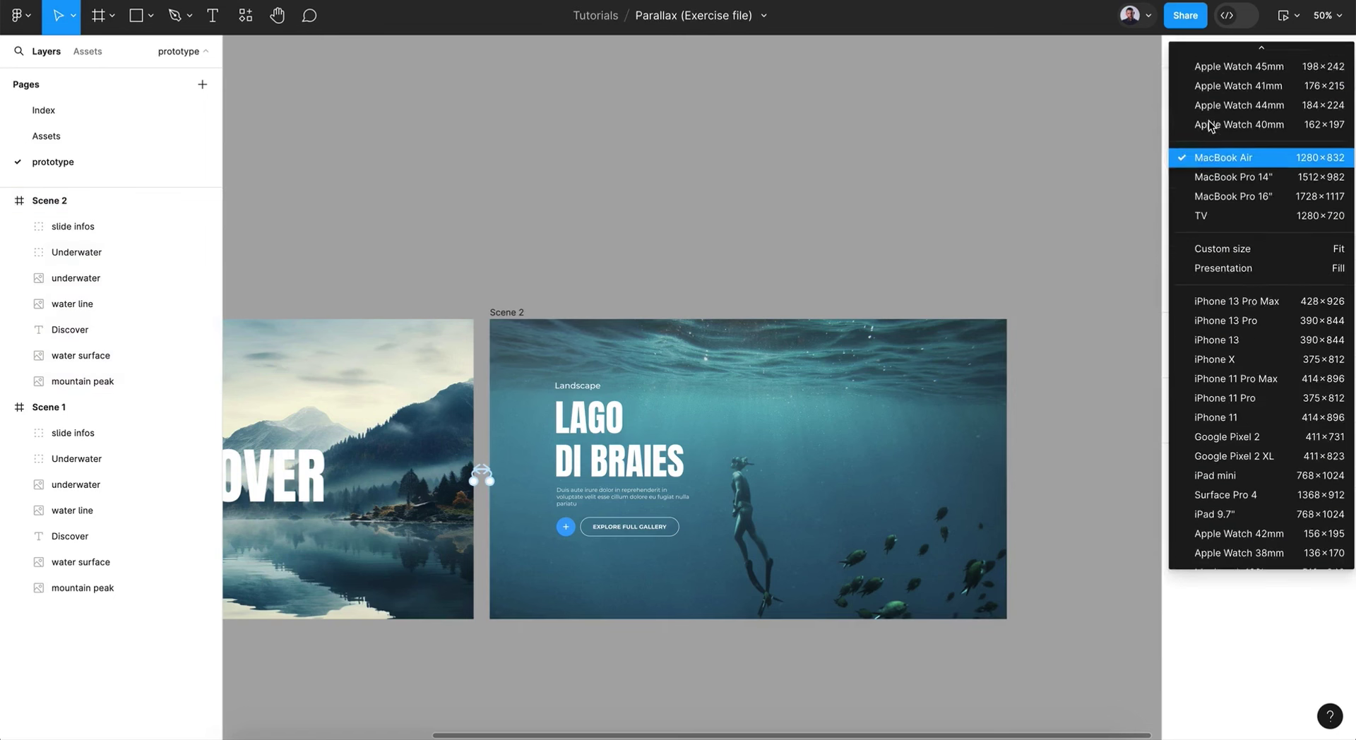
click(1217, 65)
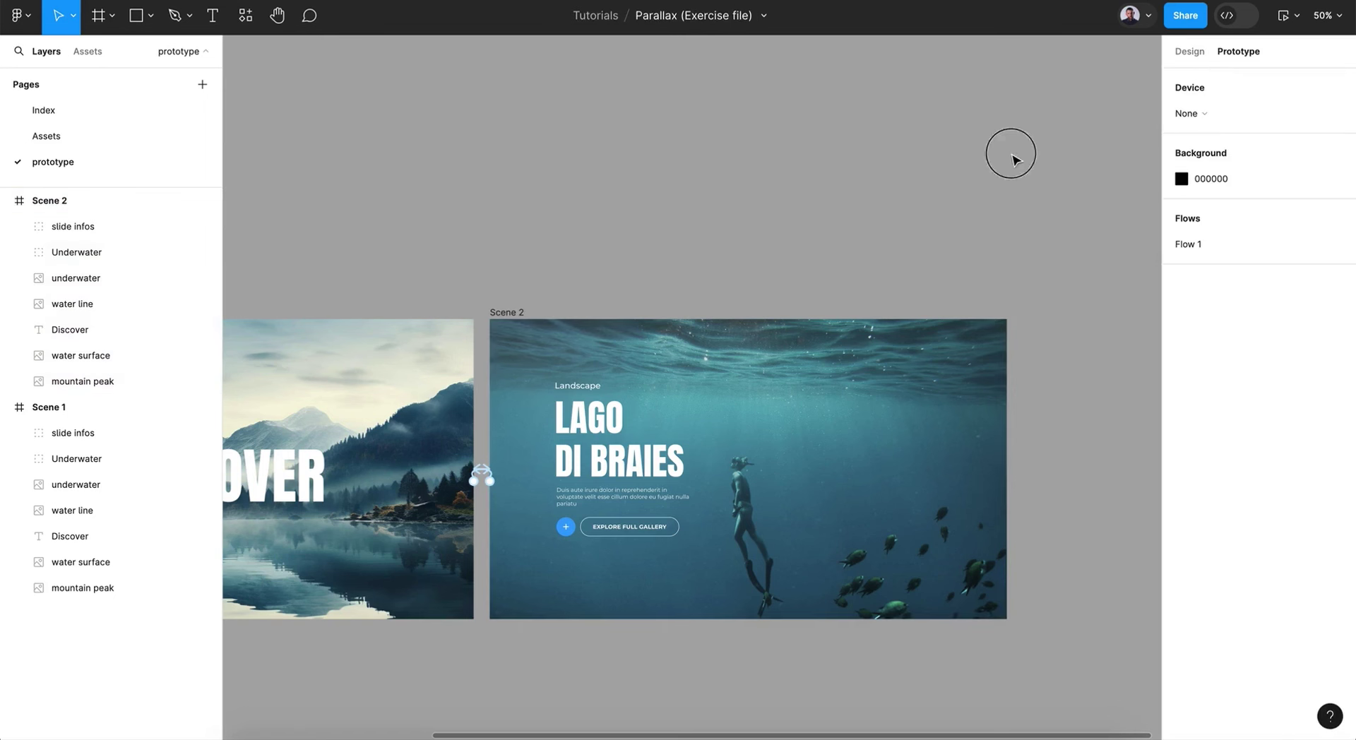
- Present the prototype in full view and play the transition to Scene 2 and back to Scene 1
key(super+alt+Return)
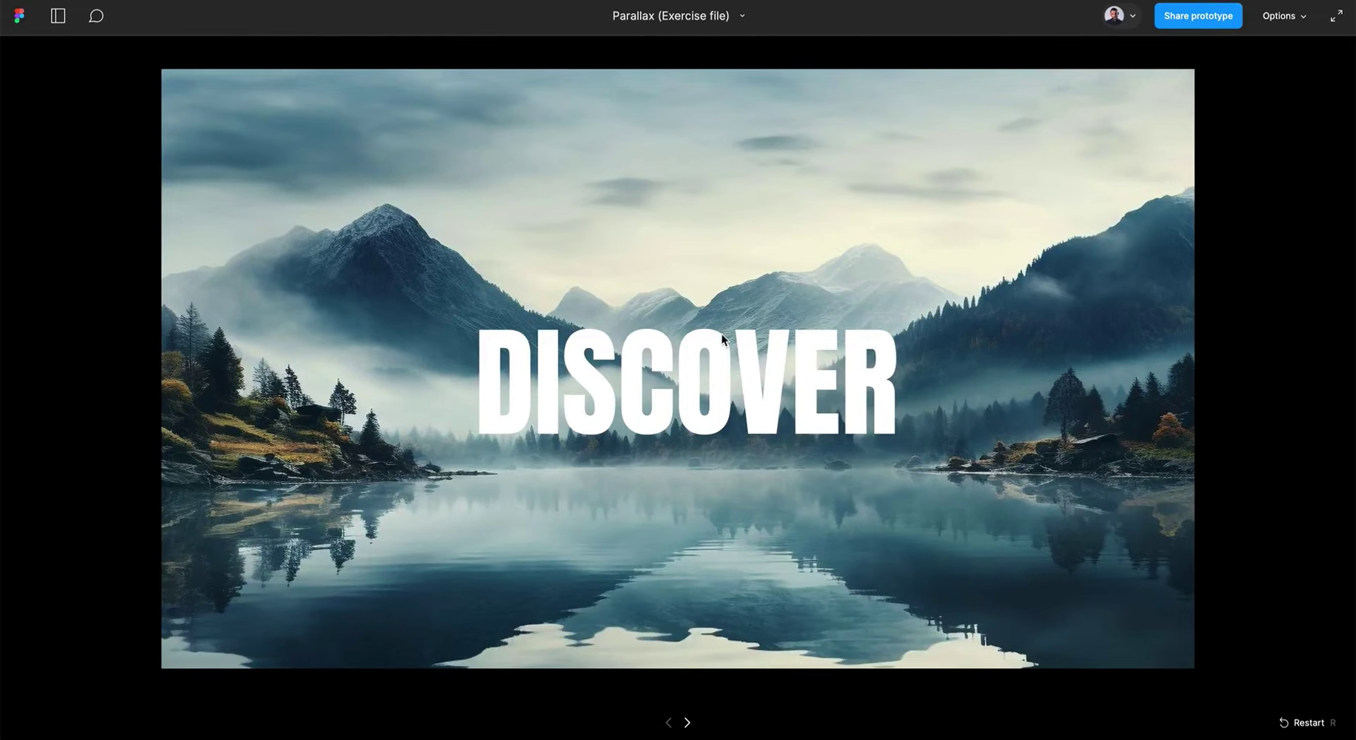
scroll(727, 335, down, 5)
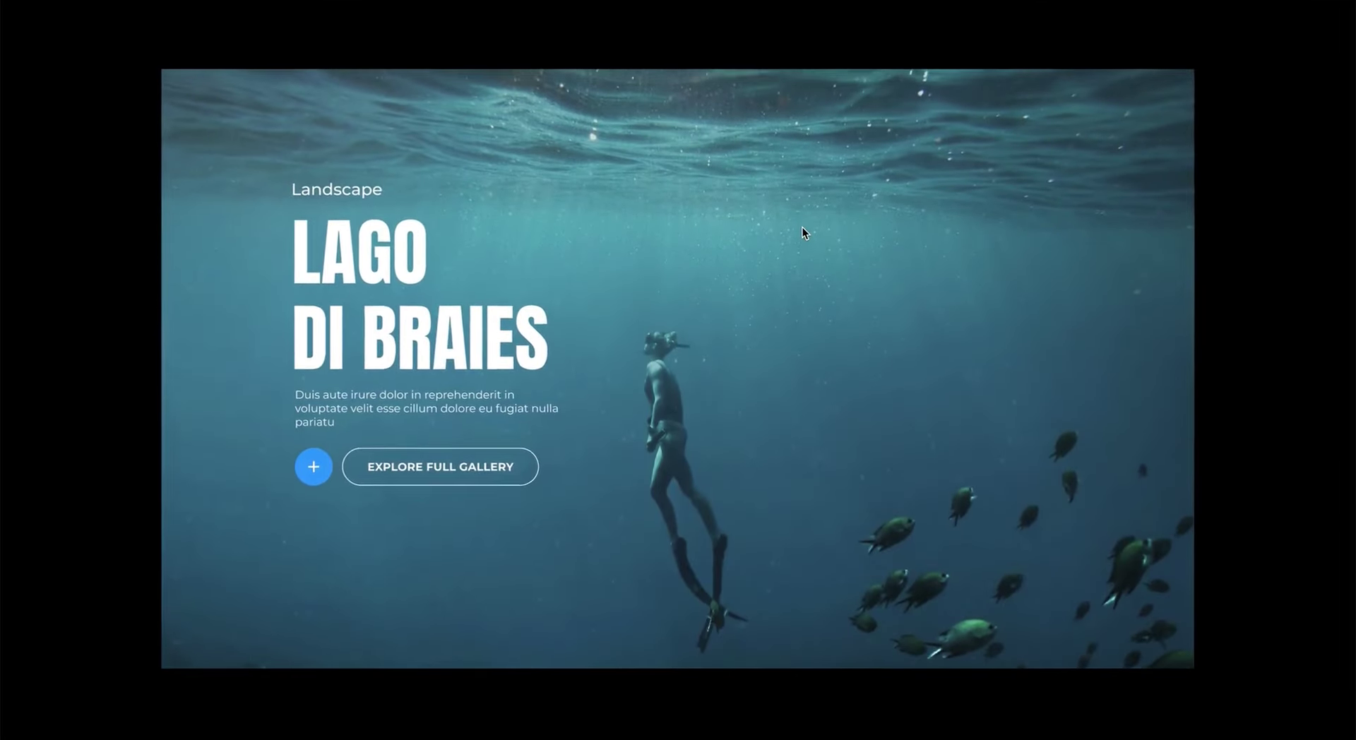
scroll(803, 227, up, 5)
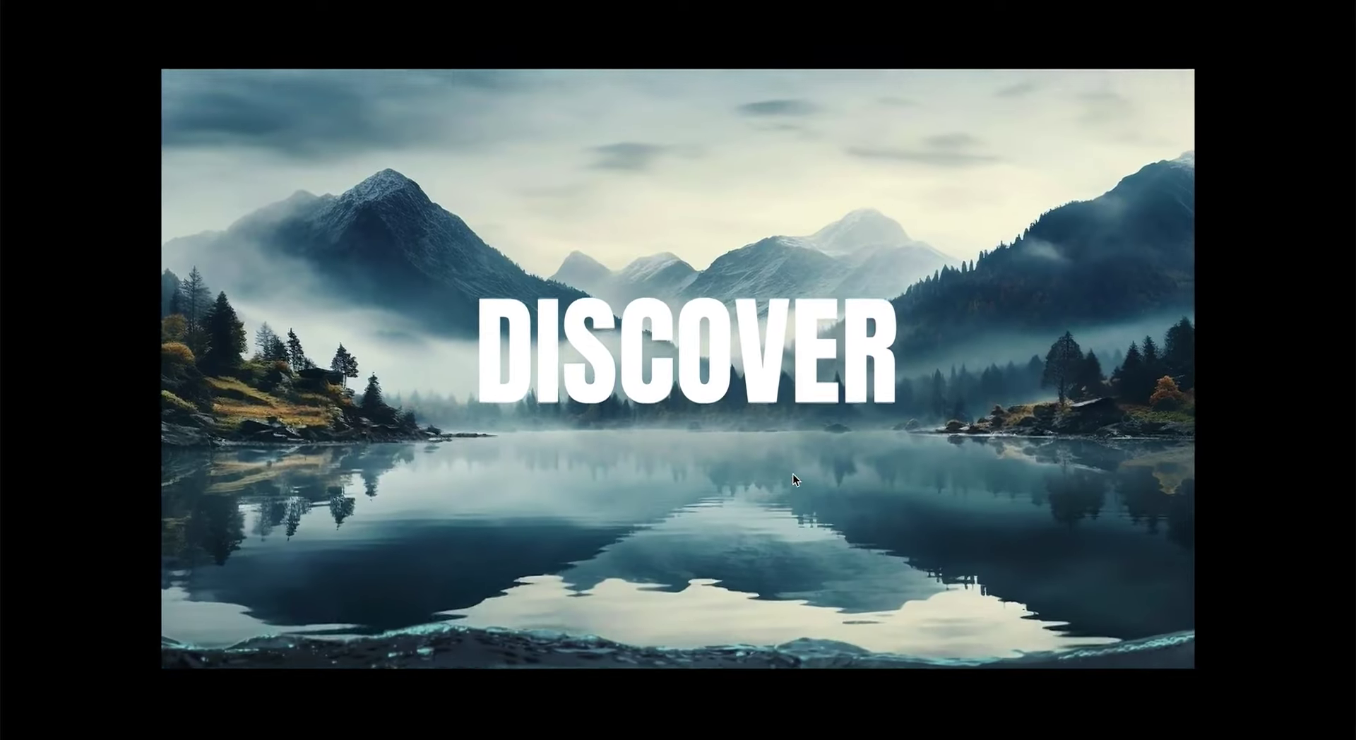
- Play the presented transition between Scene 1 and Scene 2 in both directions, ending on Scene 2, and return to the design file
scroll(801, 363, down, 5)
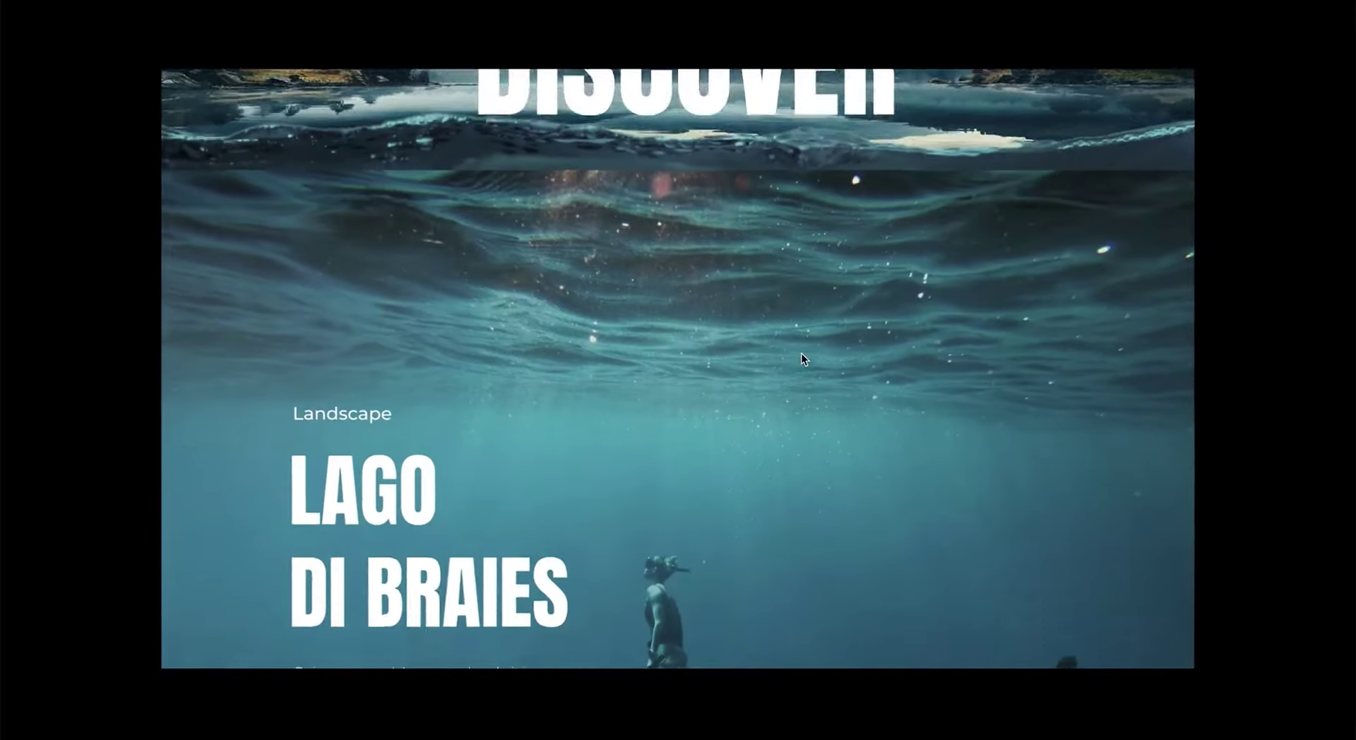
scroll(801, 357, up, 5)
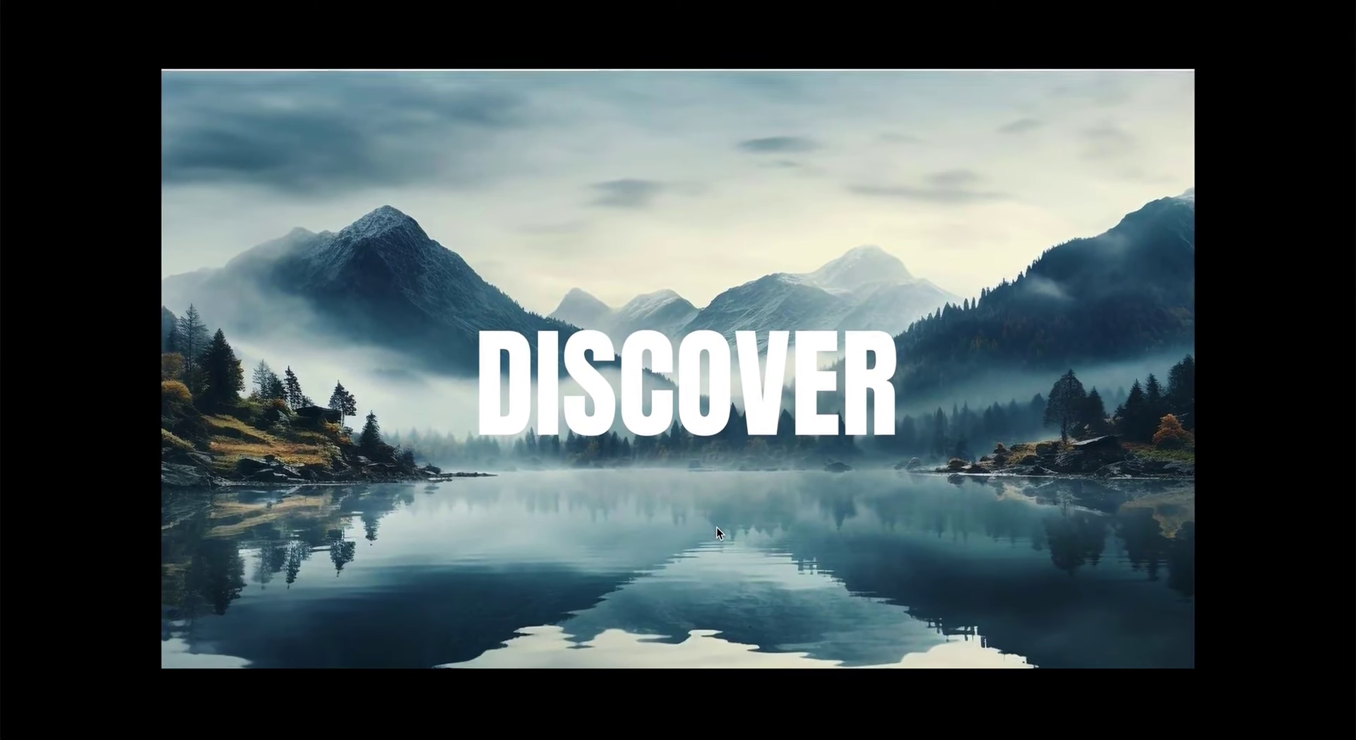
drag(718, 527, 705, 384)
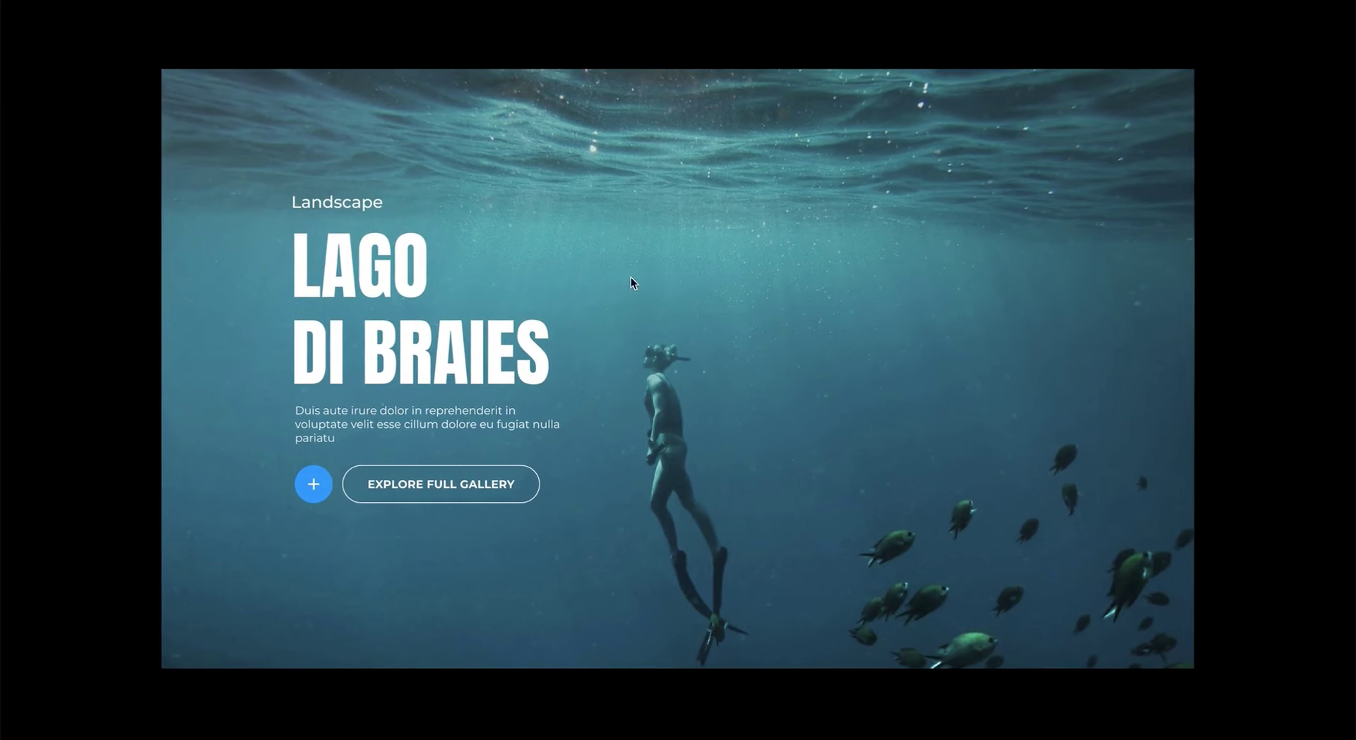
key(Escape)
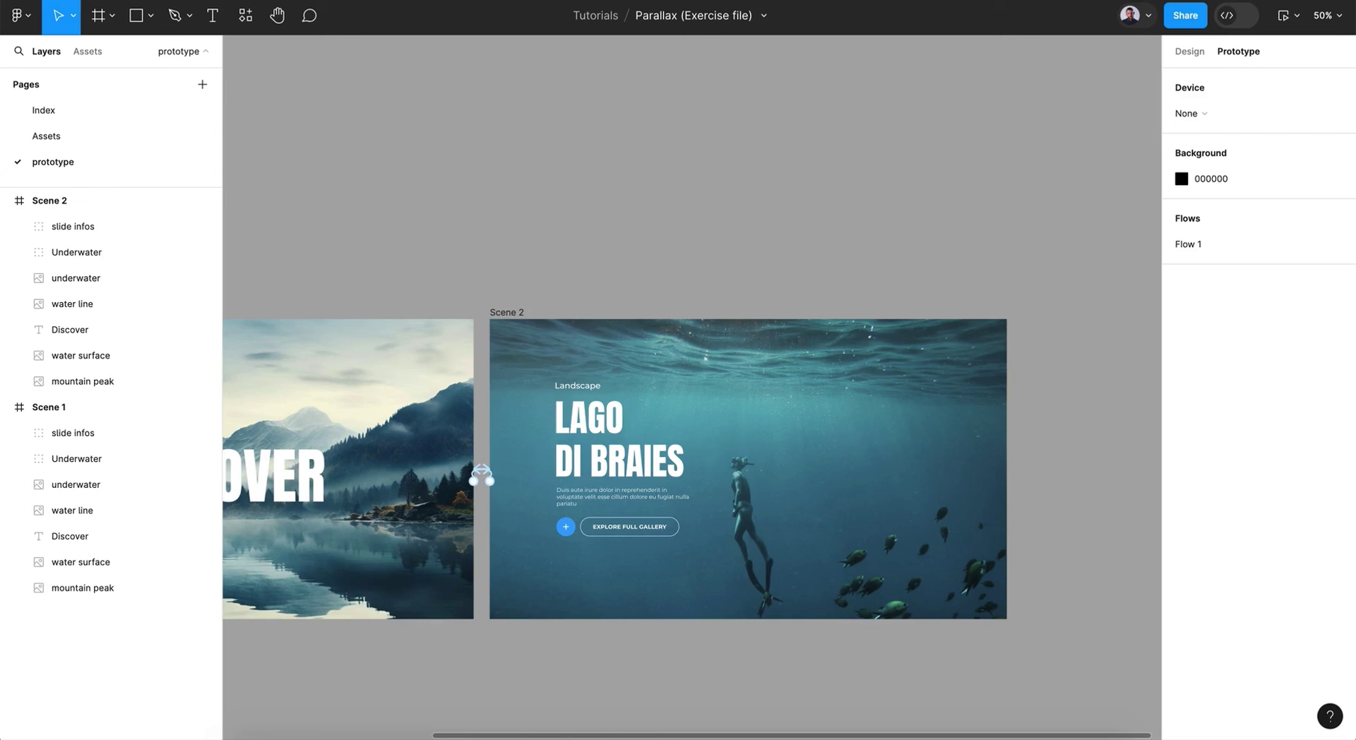
- Move the Underwater group in Scene 2 straight up to Y -317
click(769, 562)
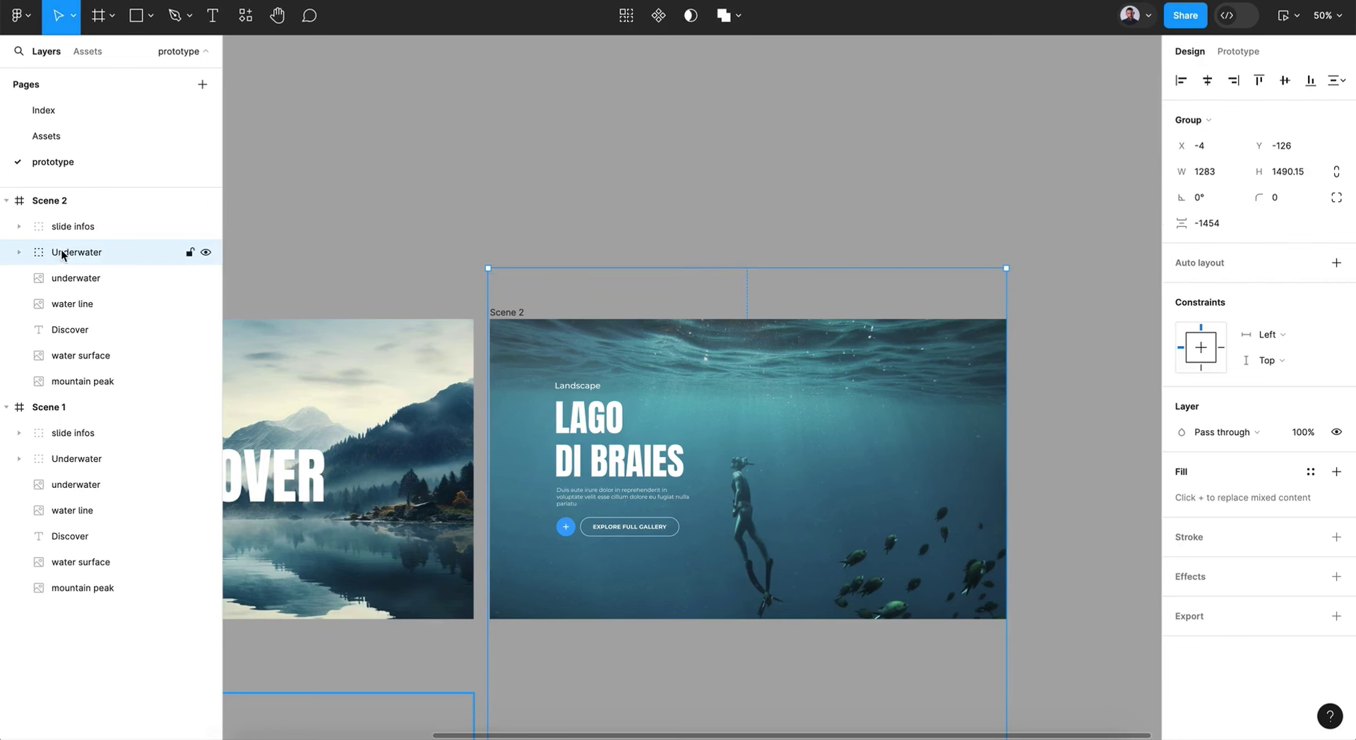
drag(742, 526, 742, 466)
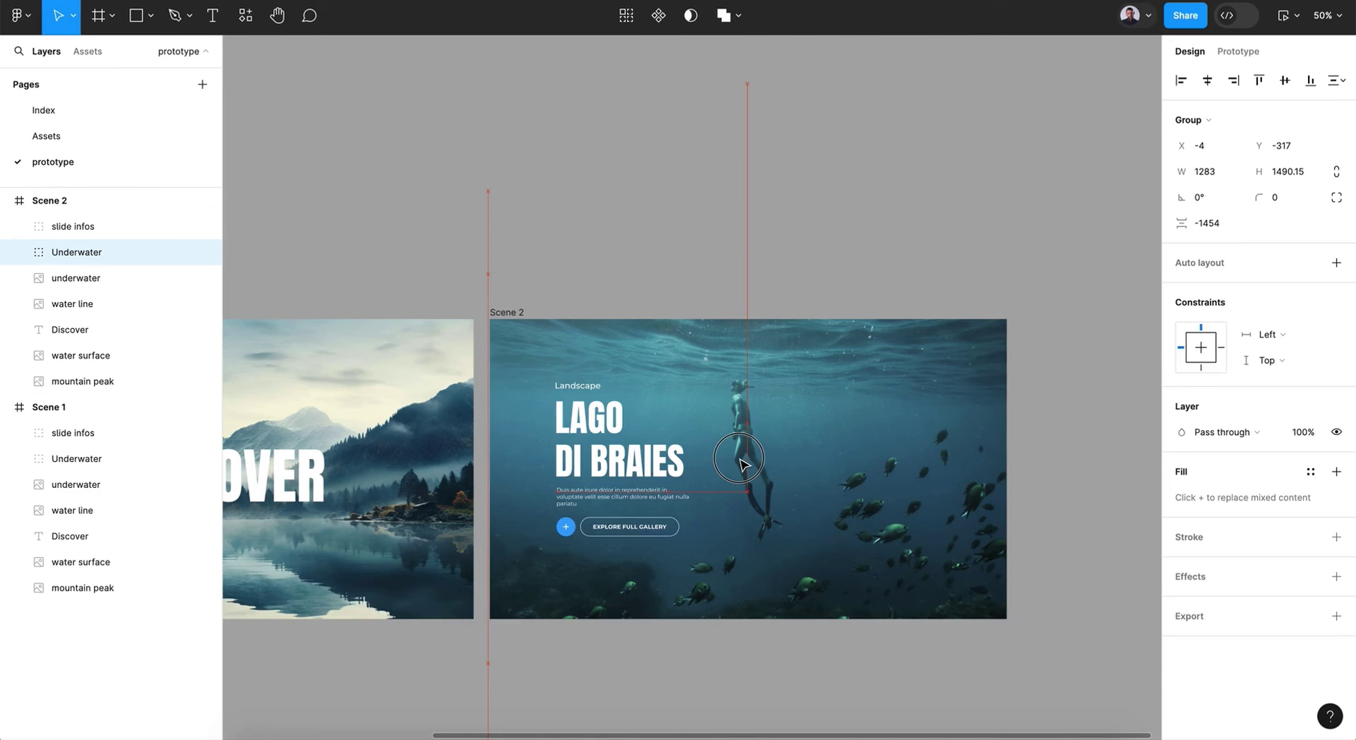
click(644, 131)
click(769, 481)
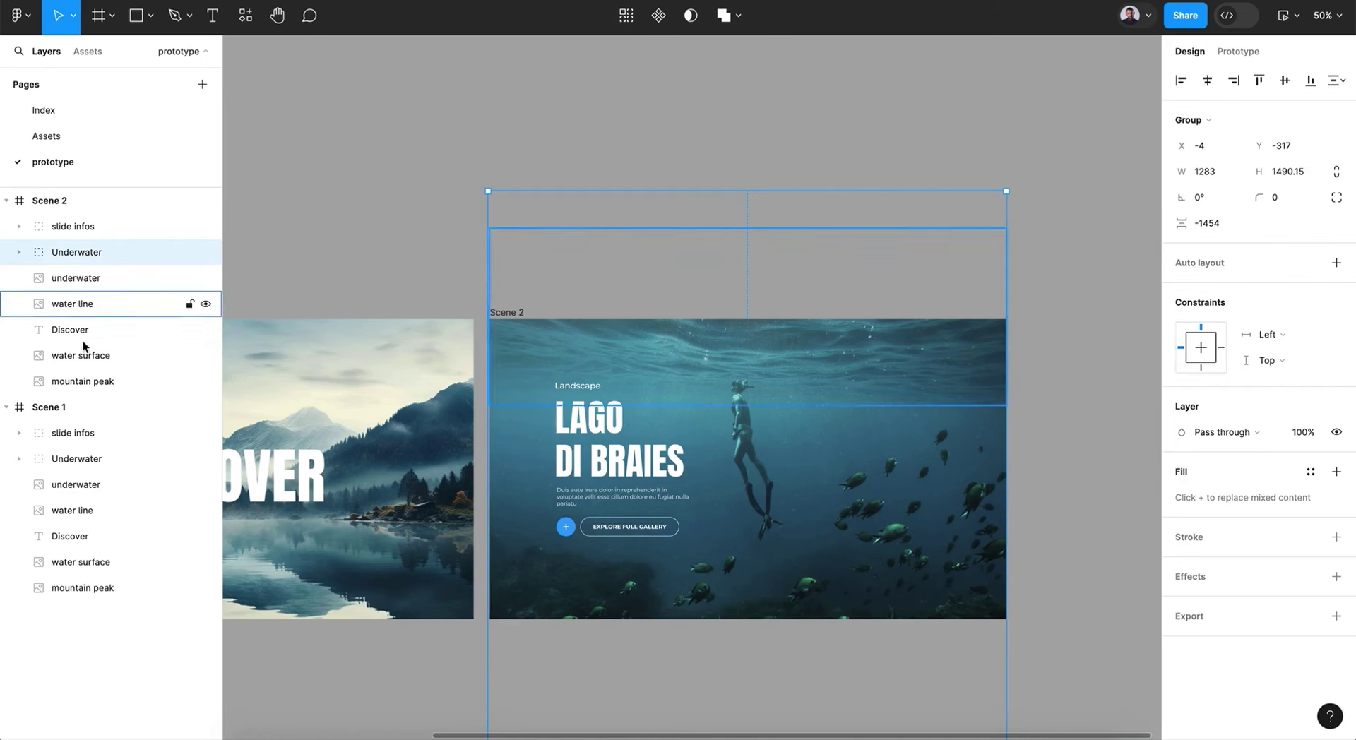
- Present the prototype in full view, play the transition between both scenes repeatedly, and return to the design file
click(694, 95)
key(ctrl+alt+Return)
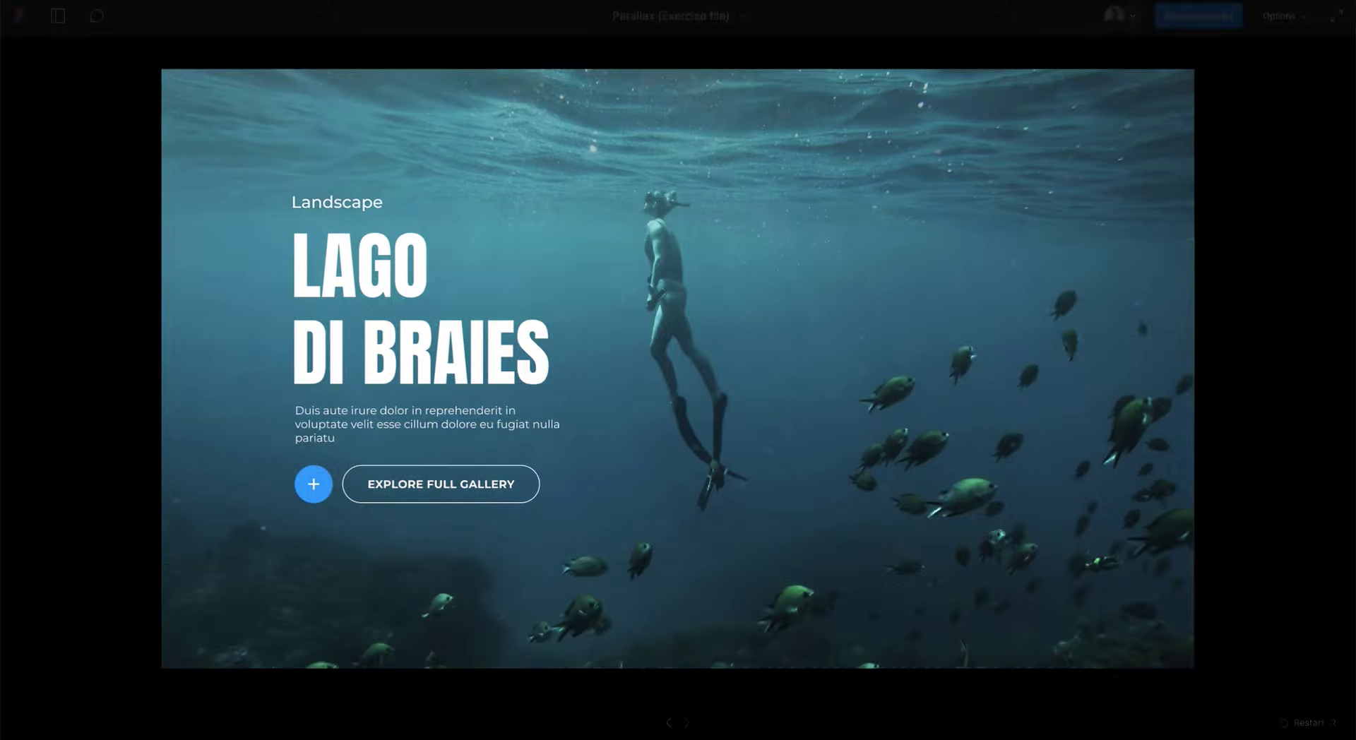
drag(588, 175, 566, 475)
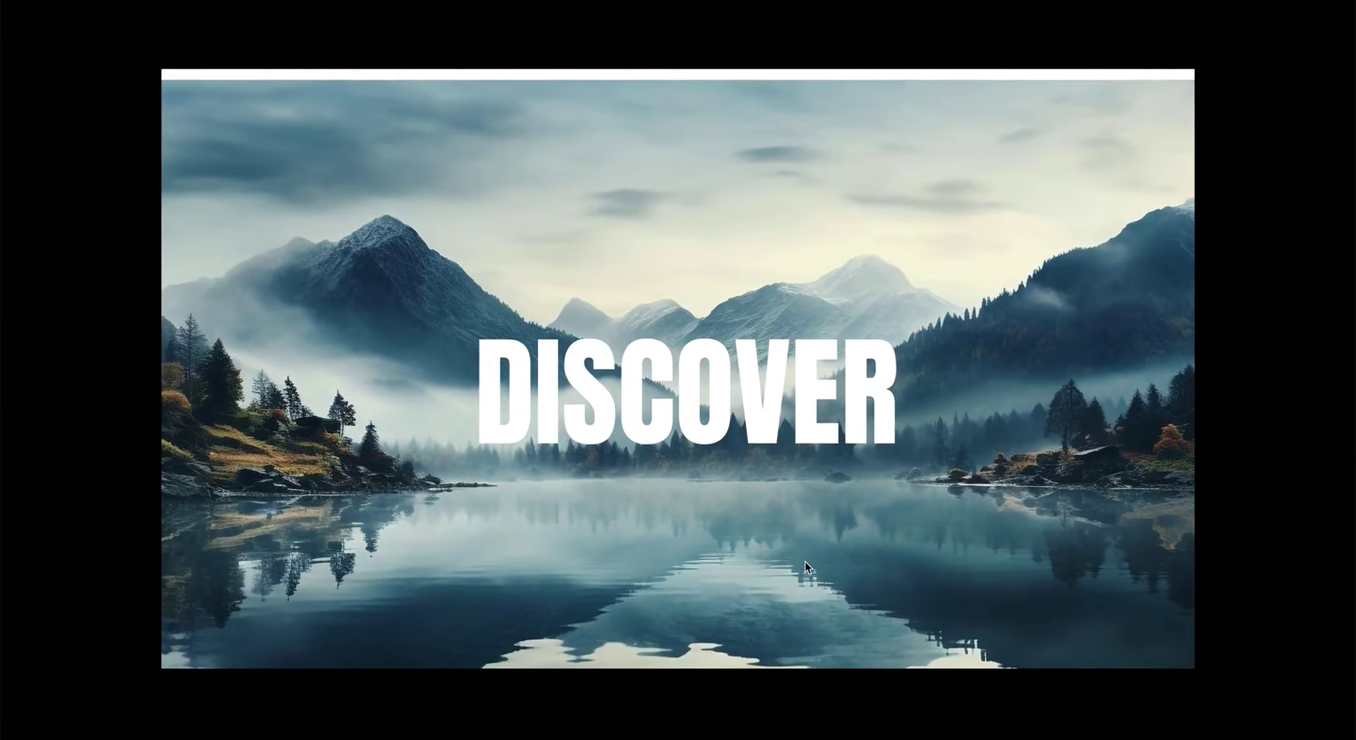
drag(762, 582, 790, 358)
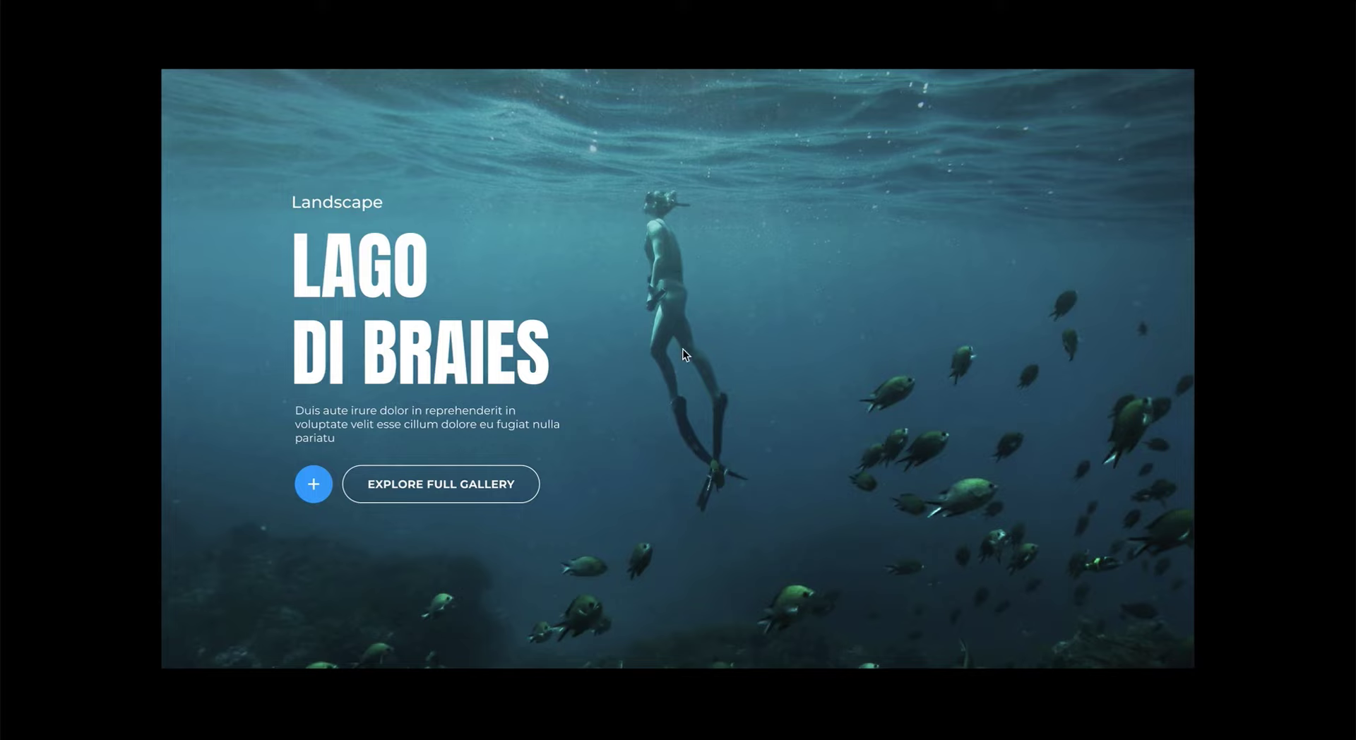
drag(710, 251, 707, 511)
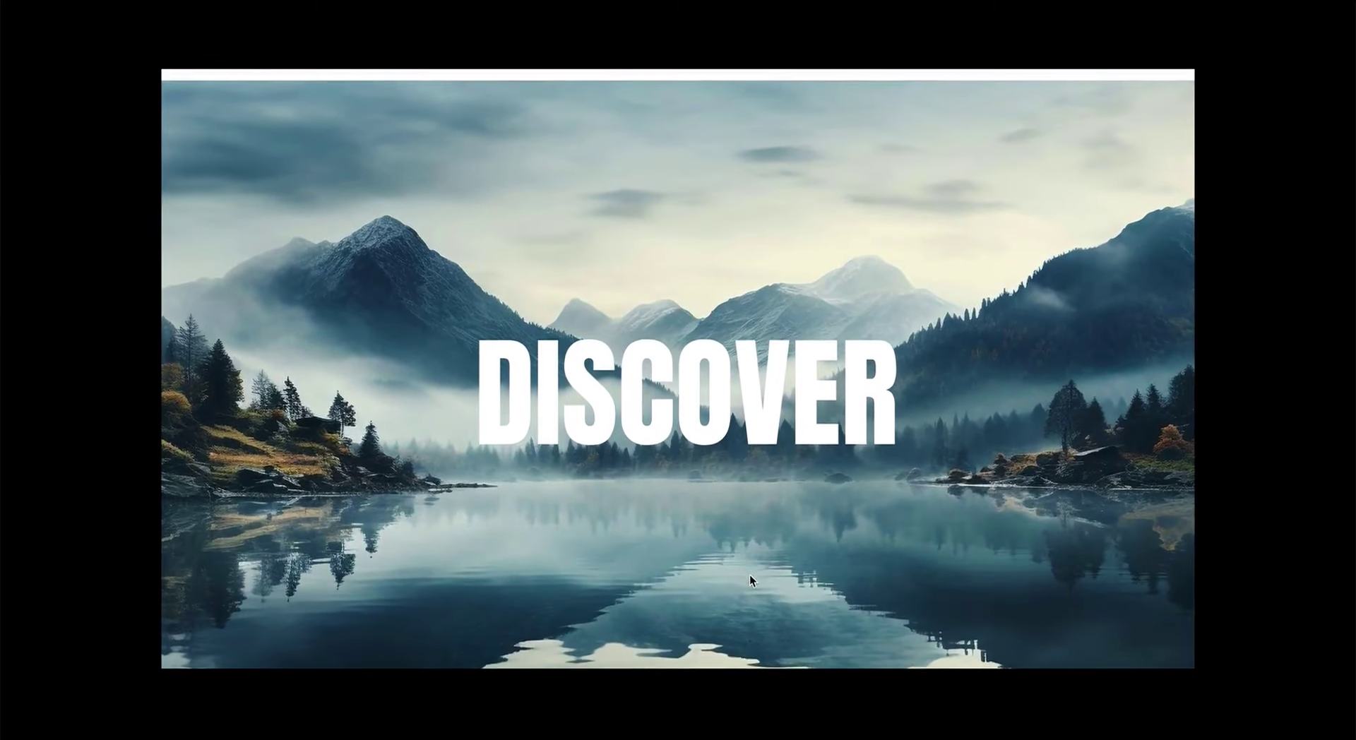
drag(752, 582, 749, 473)
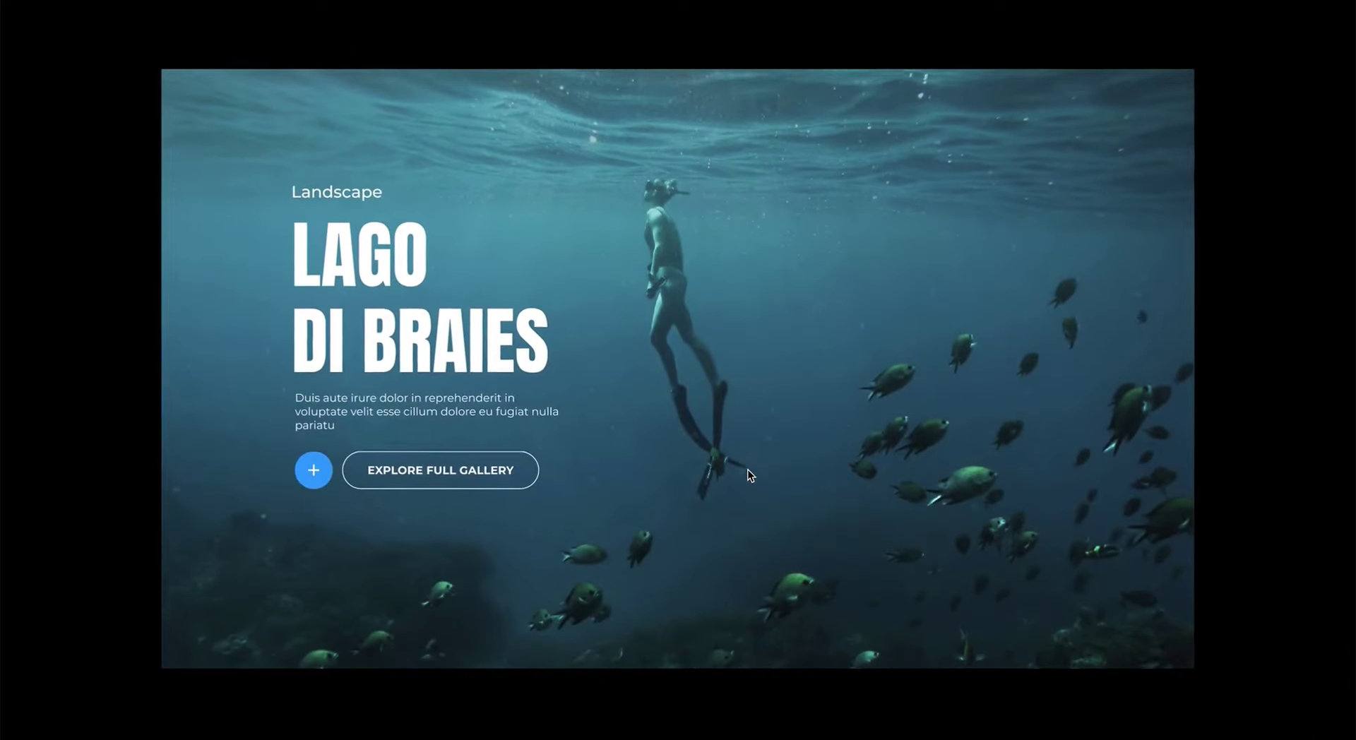
drag(730, 393, 736, 462)
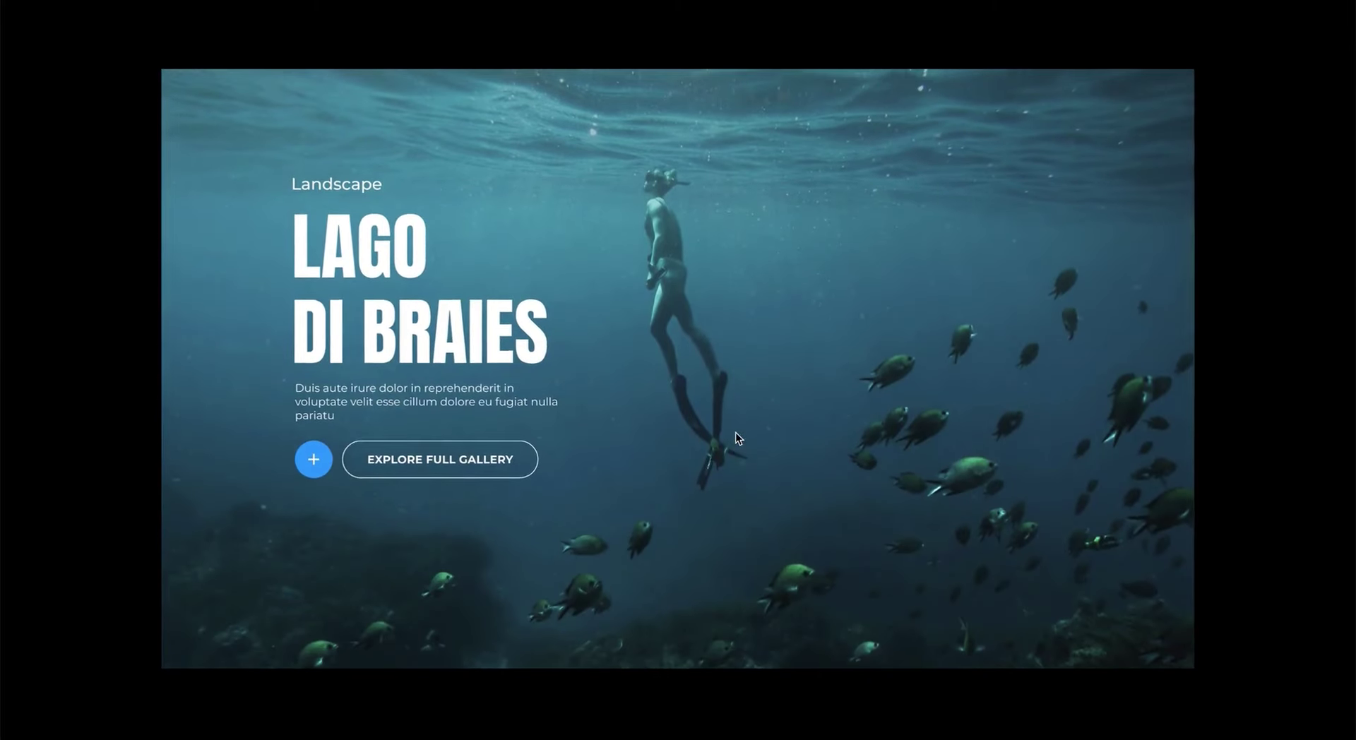
drag(735, 384, 727, 669)
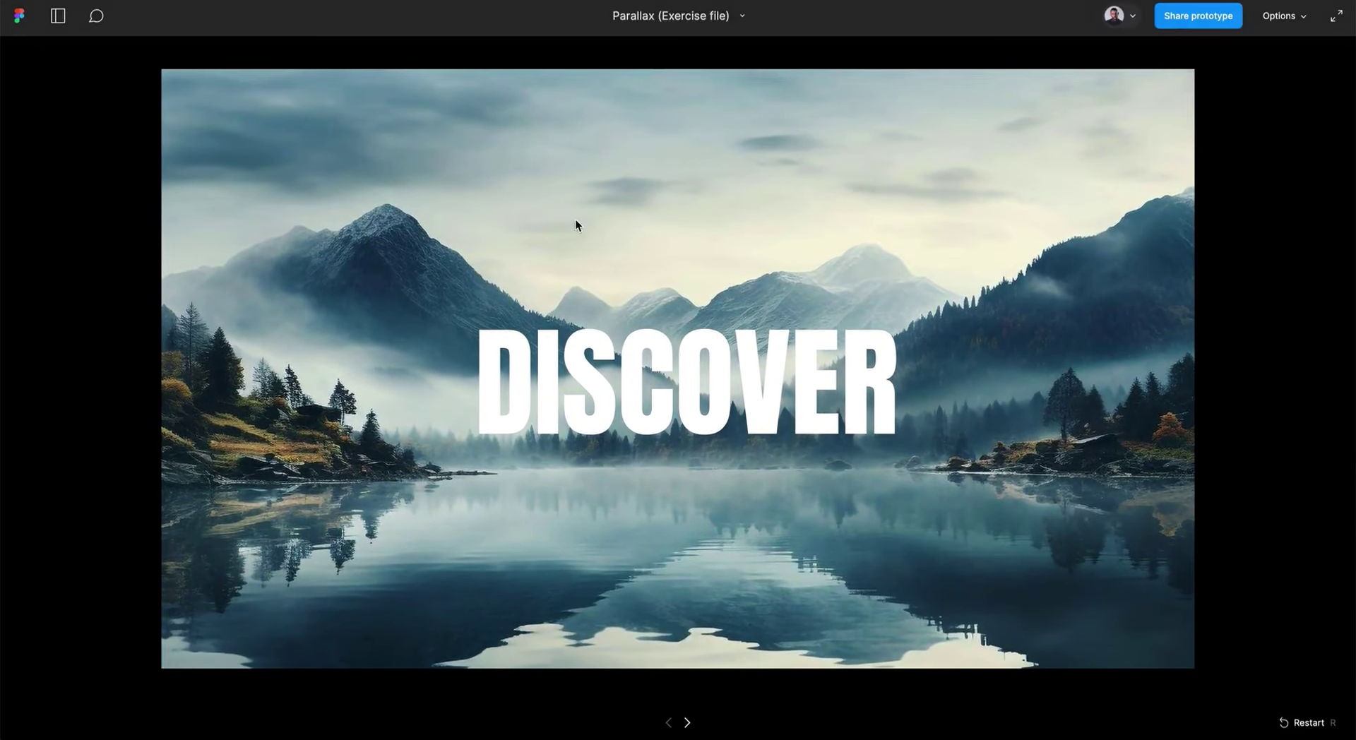
scroll(594, 447, down, 3)
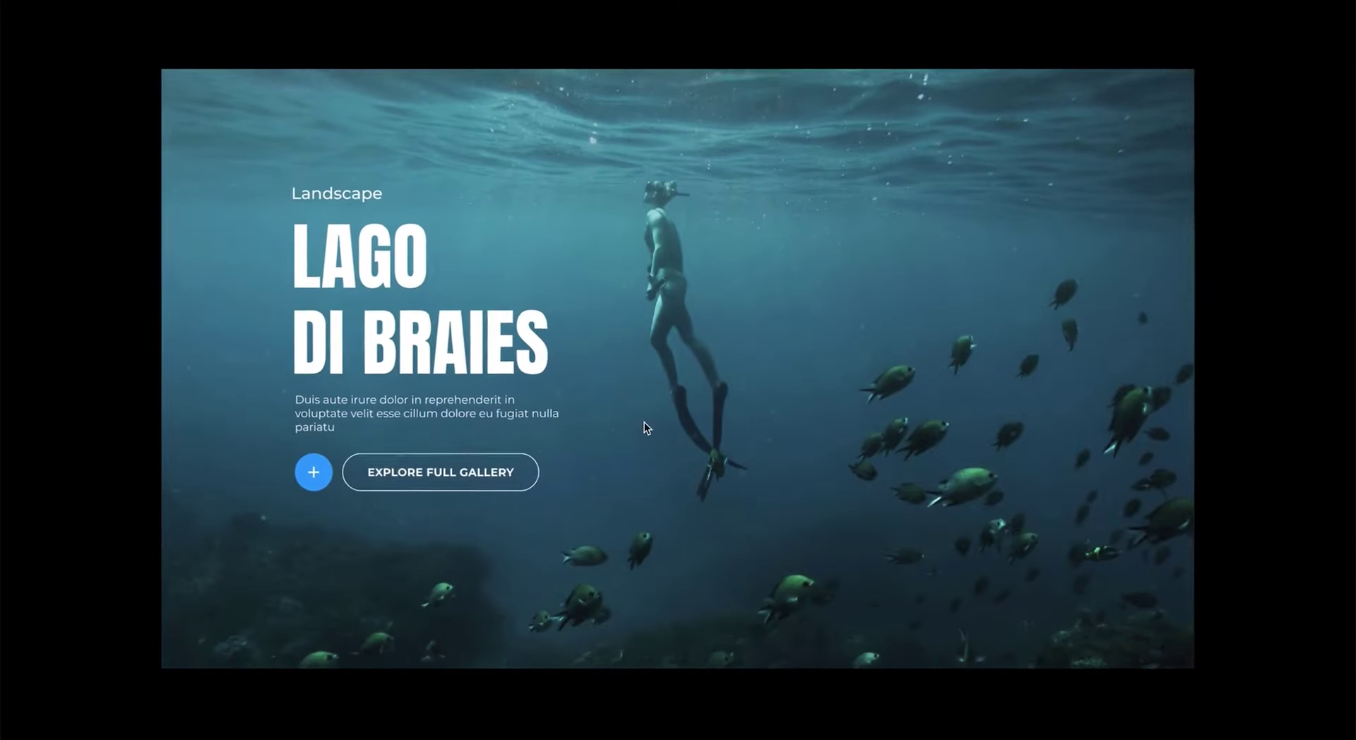
scroll(624, 663, up, 2)
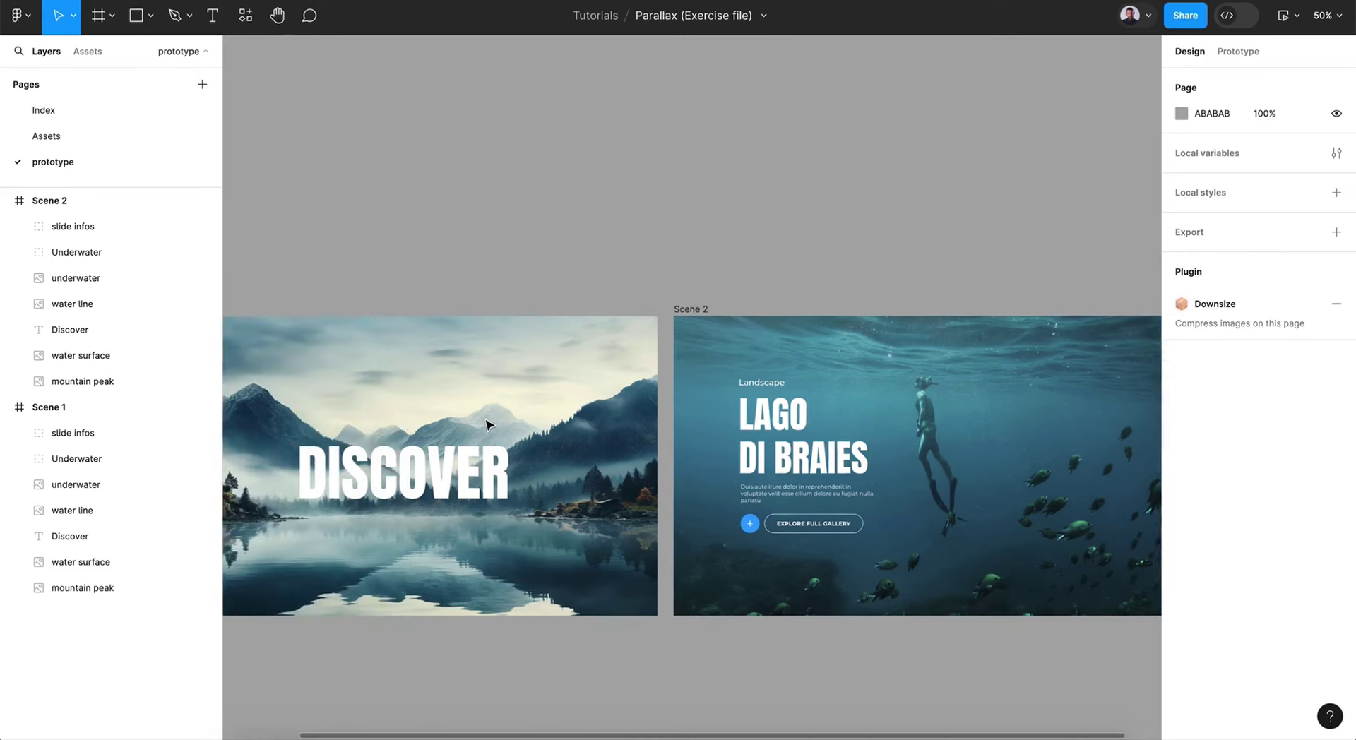
- Extend the mountain peak image in Scene 1 upward to a height of 972 and nudge it down to Y -22
scroll(487, 425, left, 3)
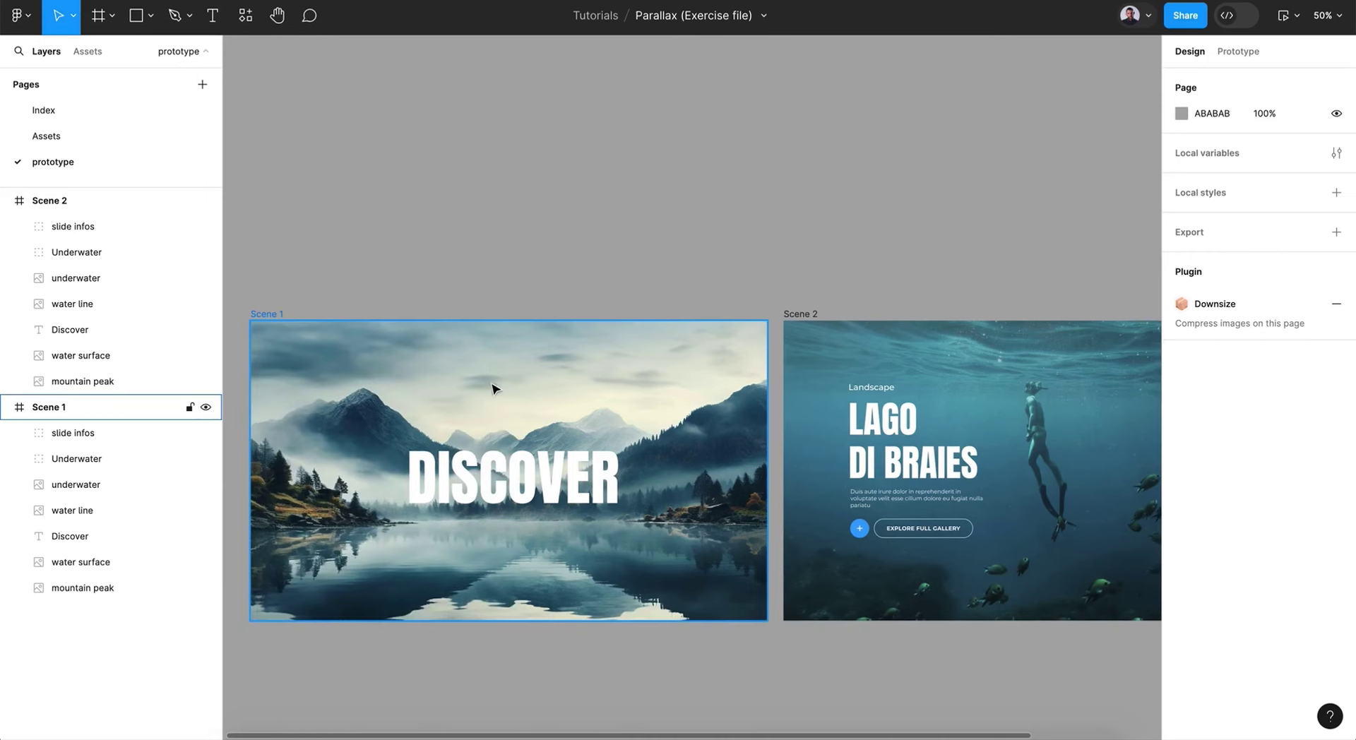
click(492, 376)
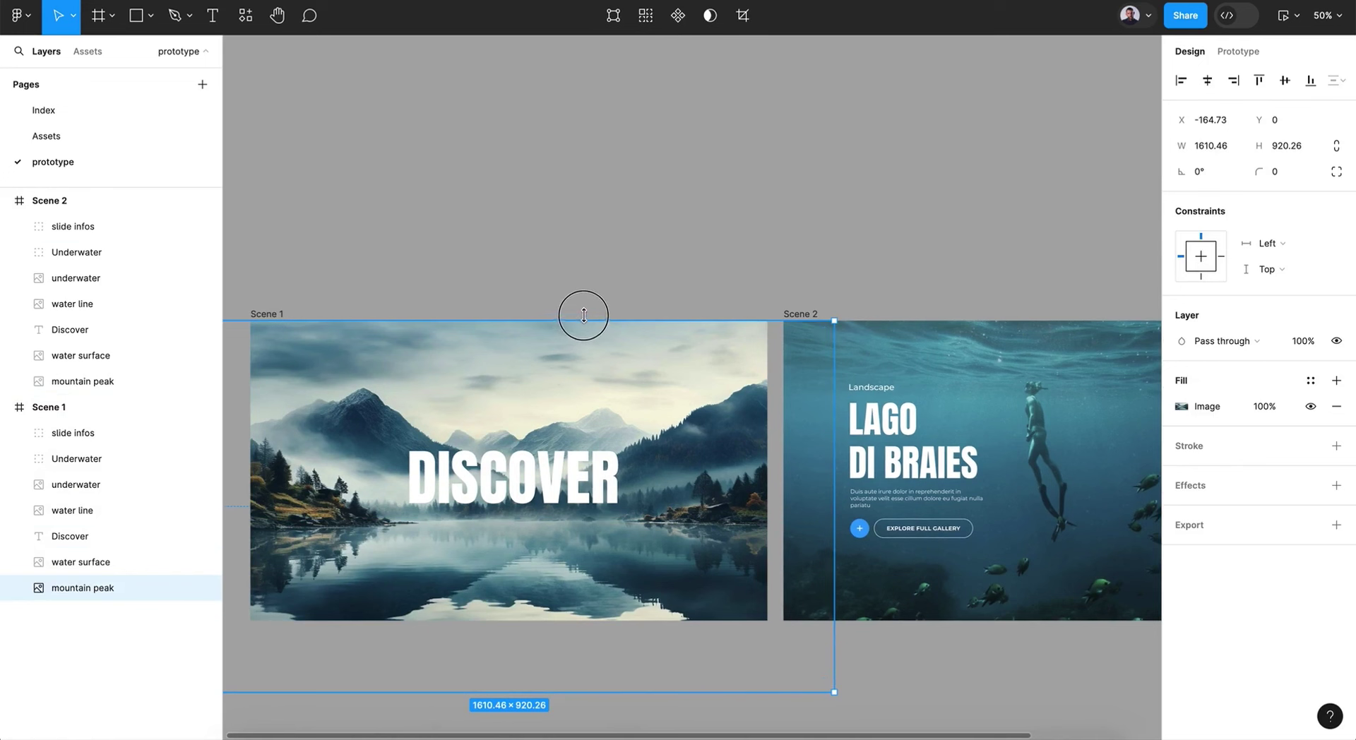
drag(584, 315, 582, 303)
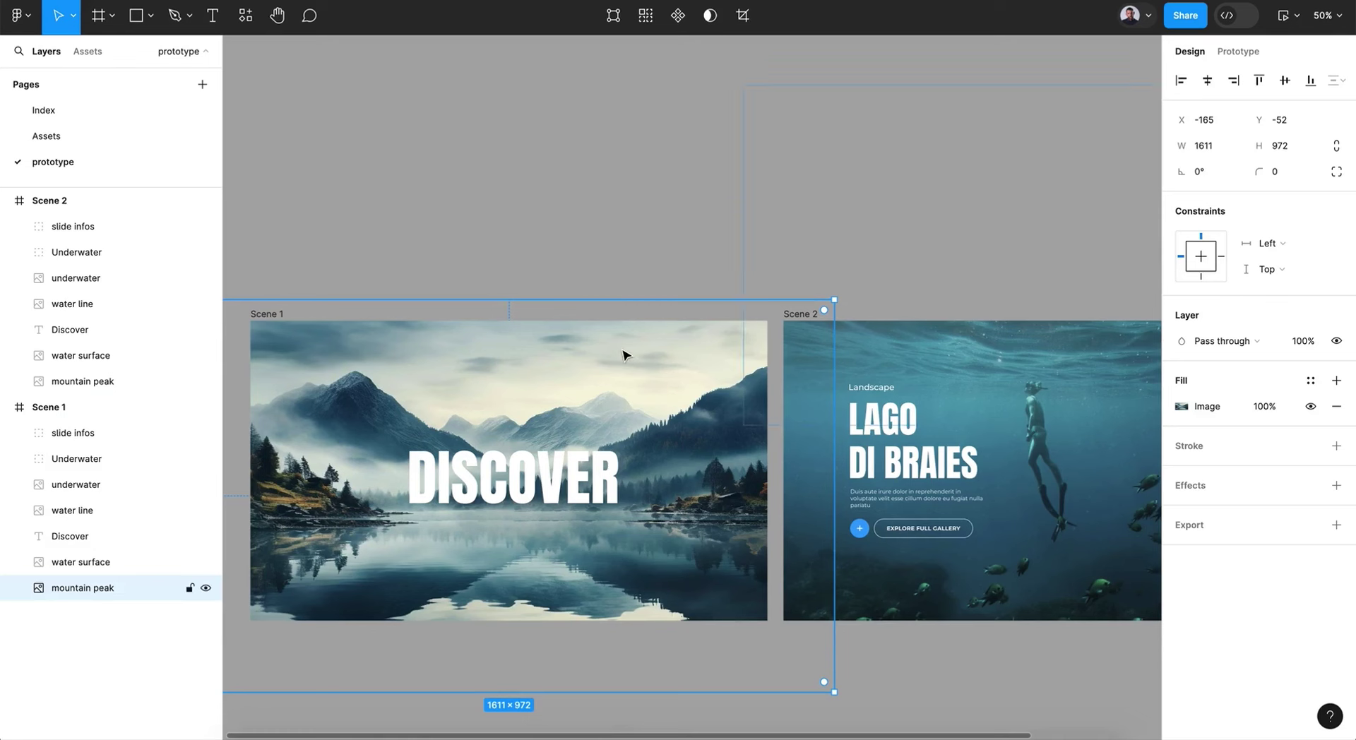
key(shift+Down)
key(shift+Down)
key(shift+Down)
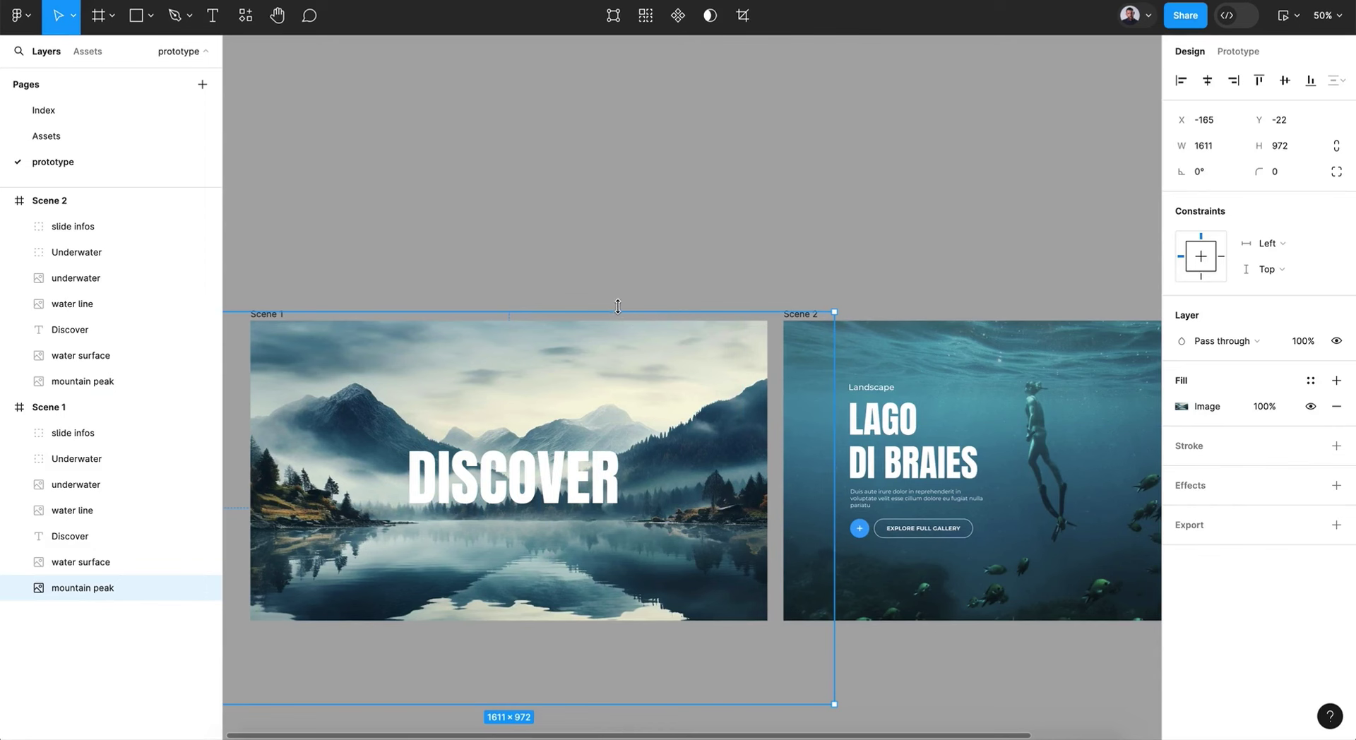
- Stretch the Scene 1 mountain peak image further upward to a height of 1014, nudge it to Y -54, and deselect it
drag(617, 303, 618, 295)
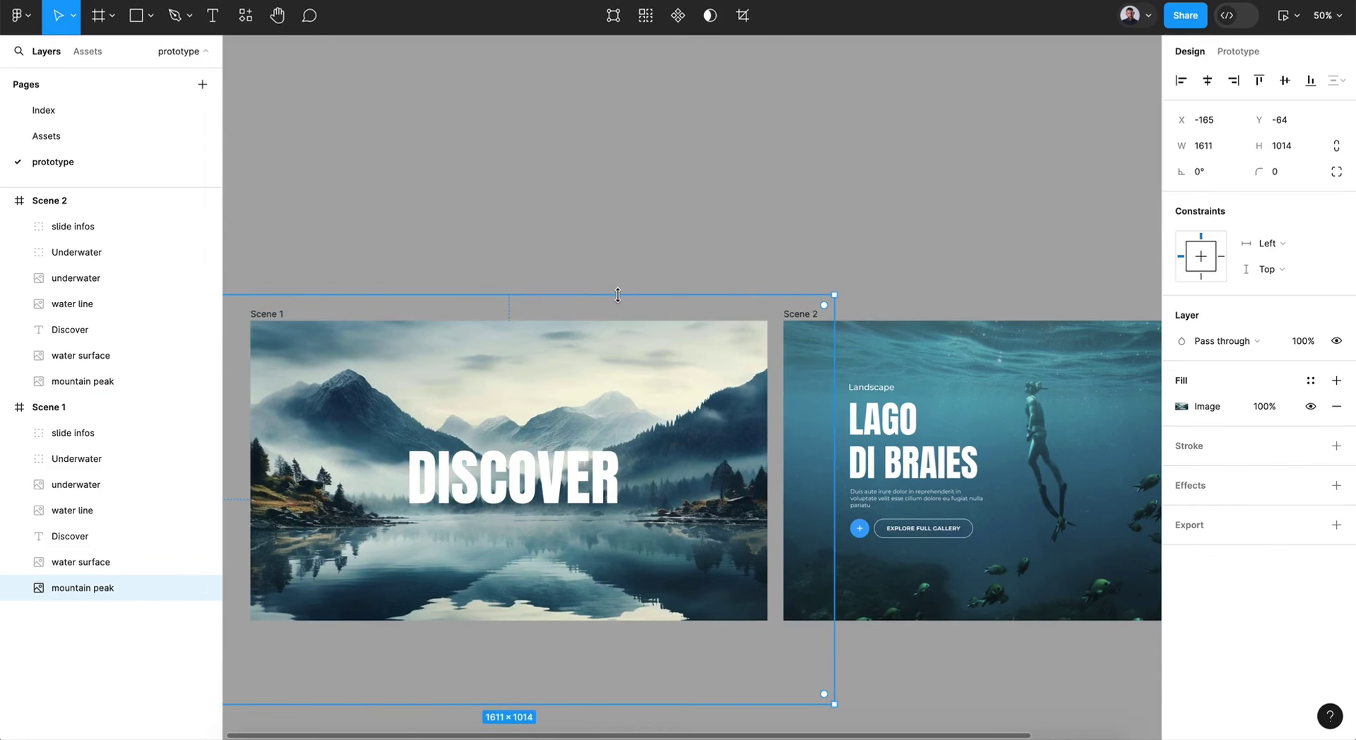
key(shift+Down)
key(shift+Down)
key(shift+Up)
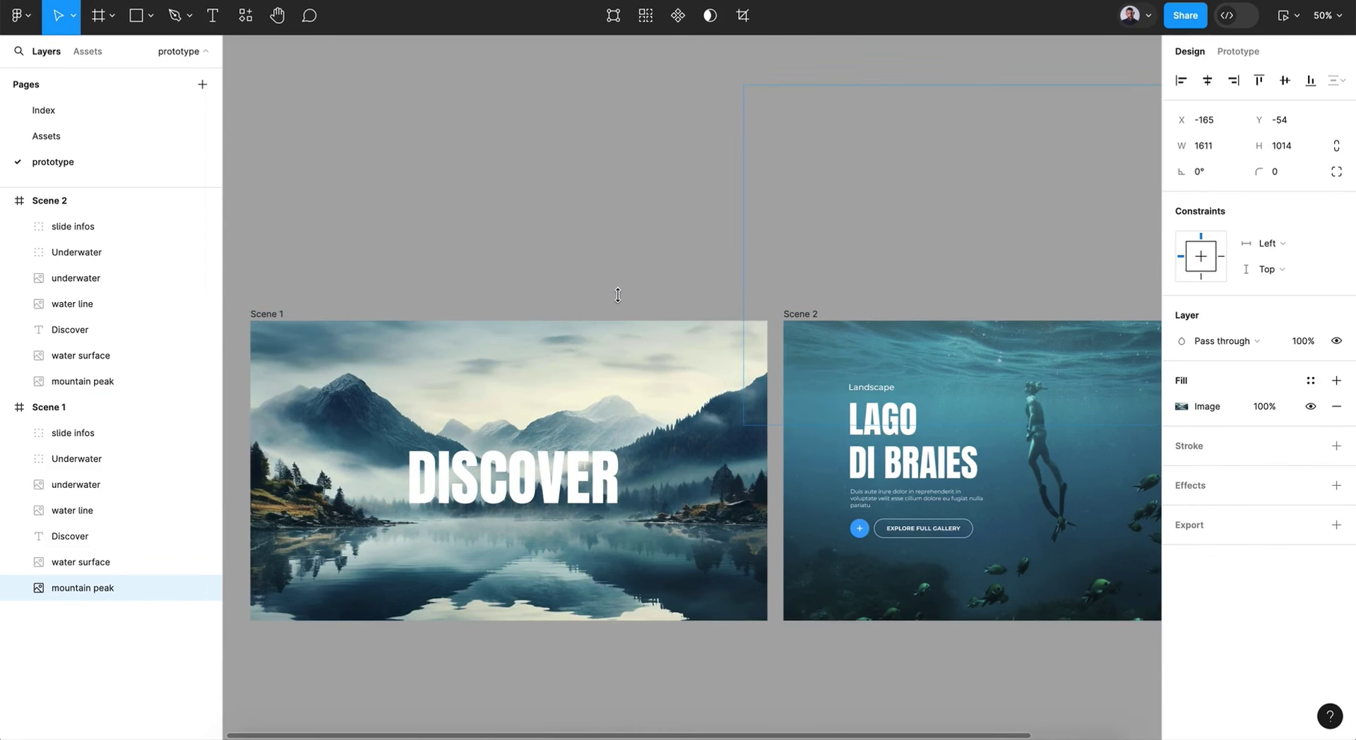
click(632, 239)
- Check the resized mountain image in the inline prototype preview and close the preview
scroll(632, 238, right, 1)
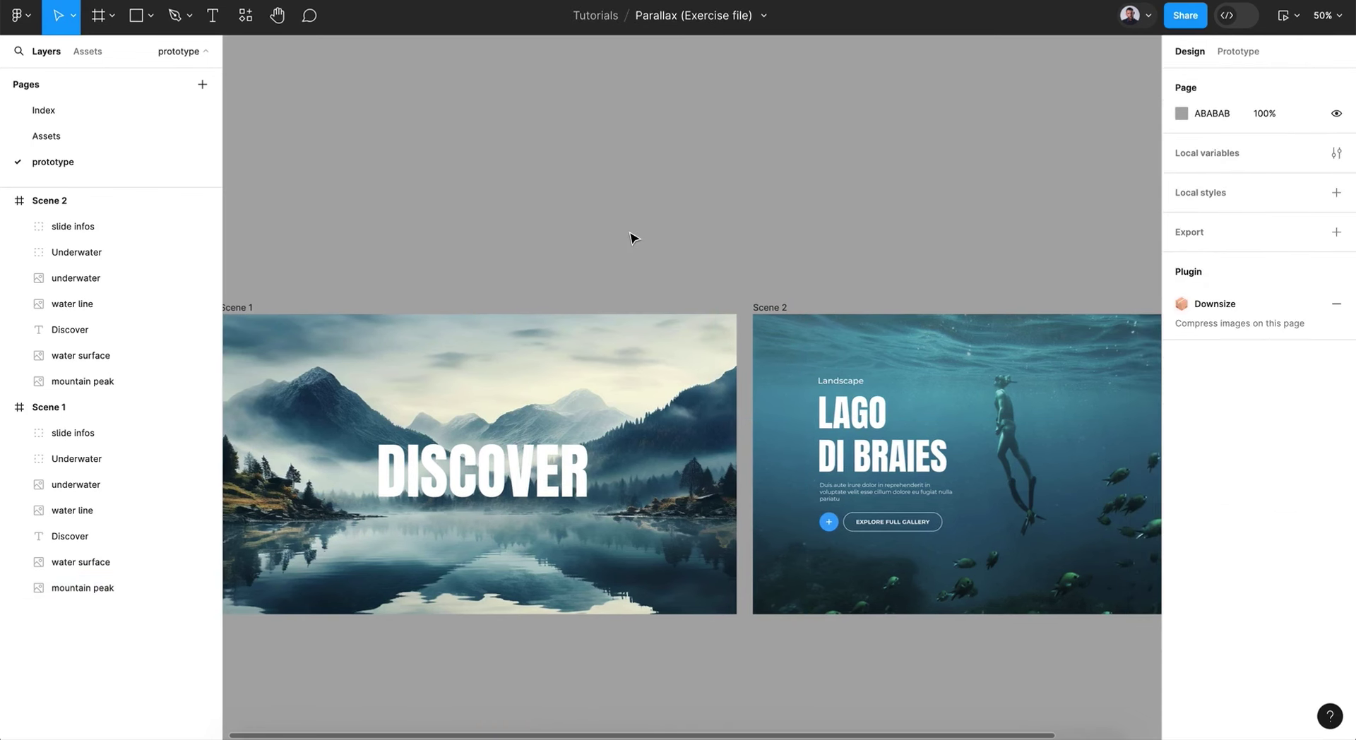
click(1276, 19)
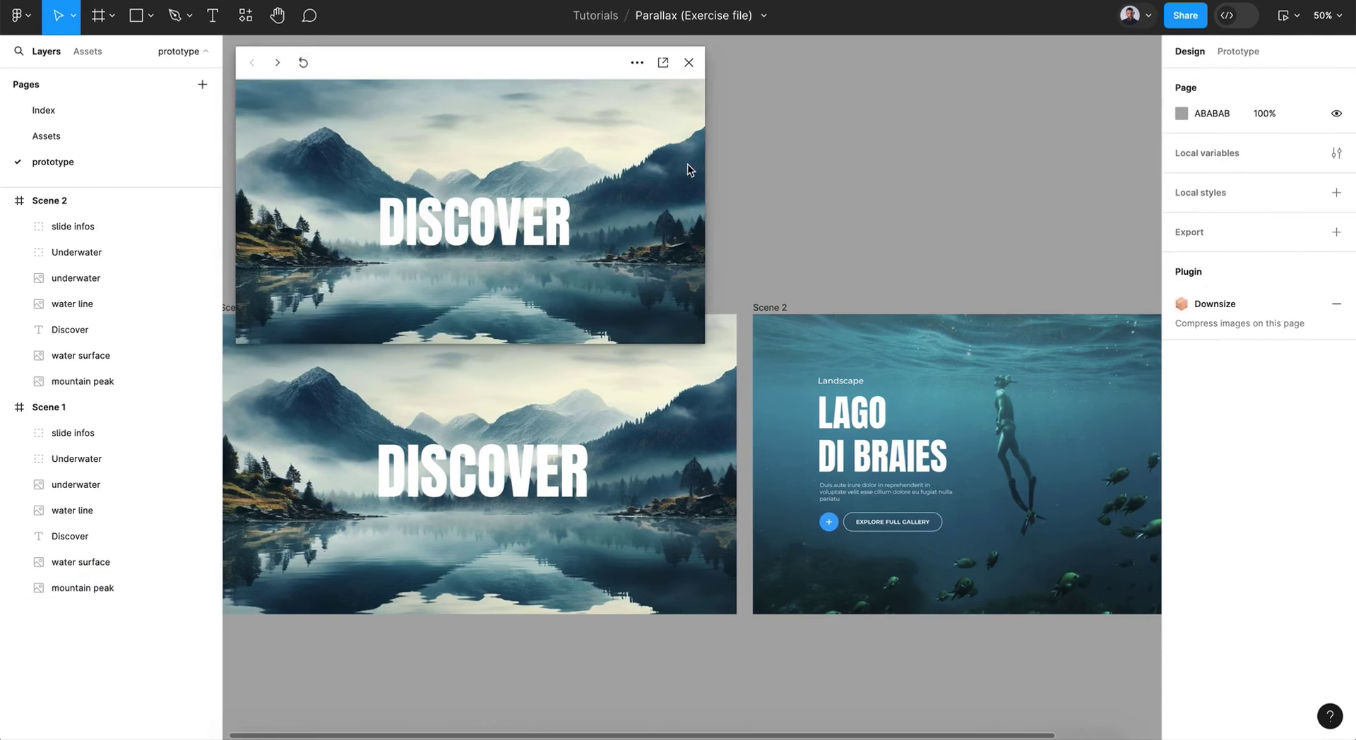
click(689, 64)
- Present the prototype in full view and repeatedly play the parallax transition between Scene 1 and Scene 2 in both directions
key(super+alt+Return)
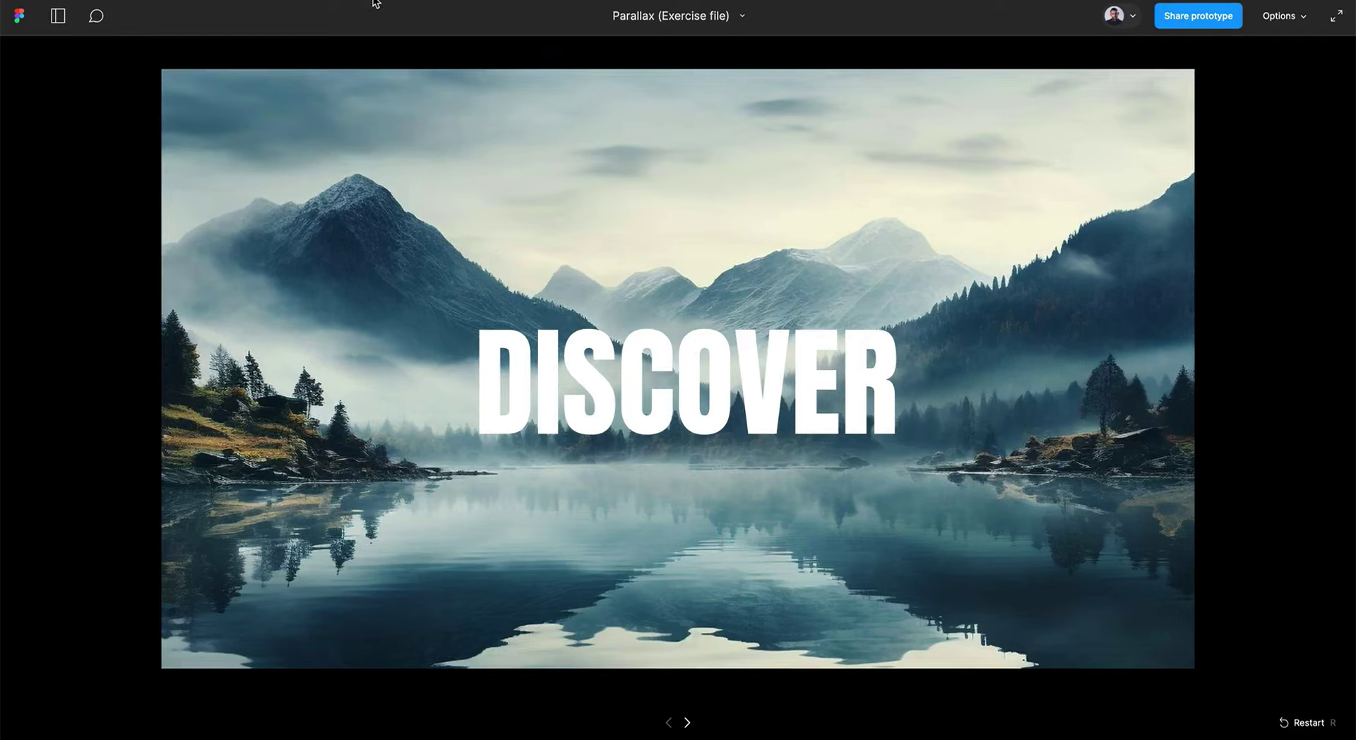
click(717, 327)
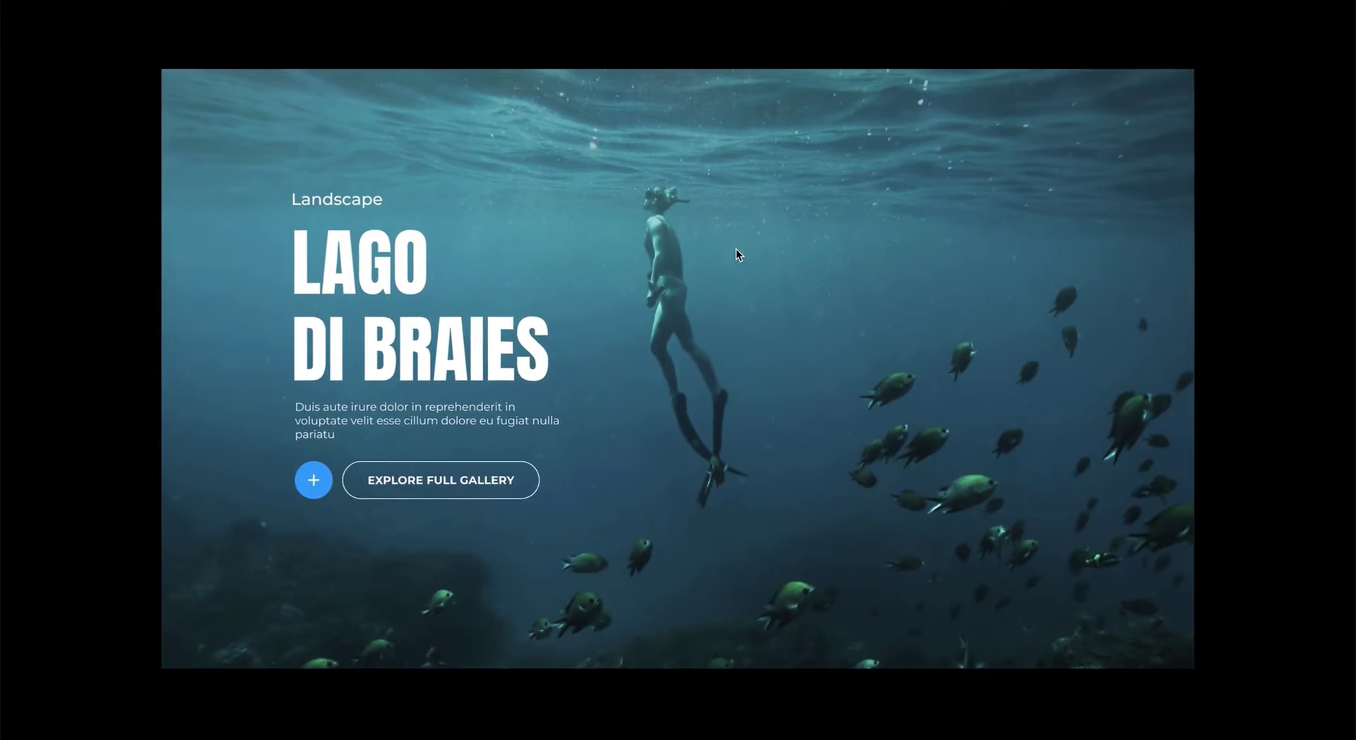
click(726, 430)
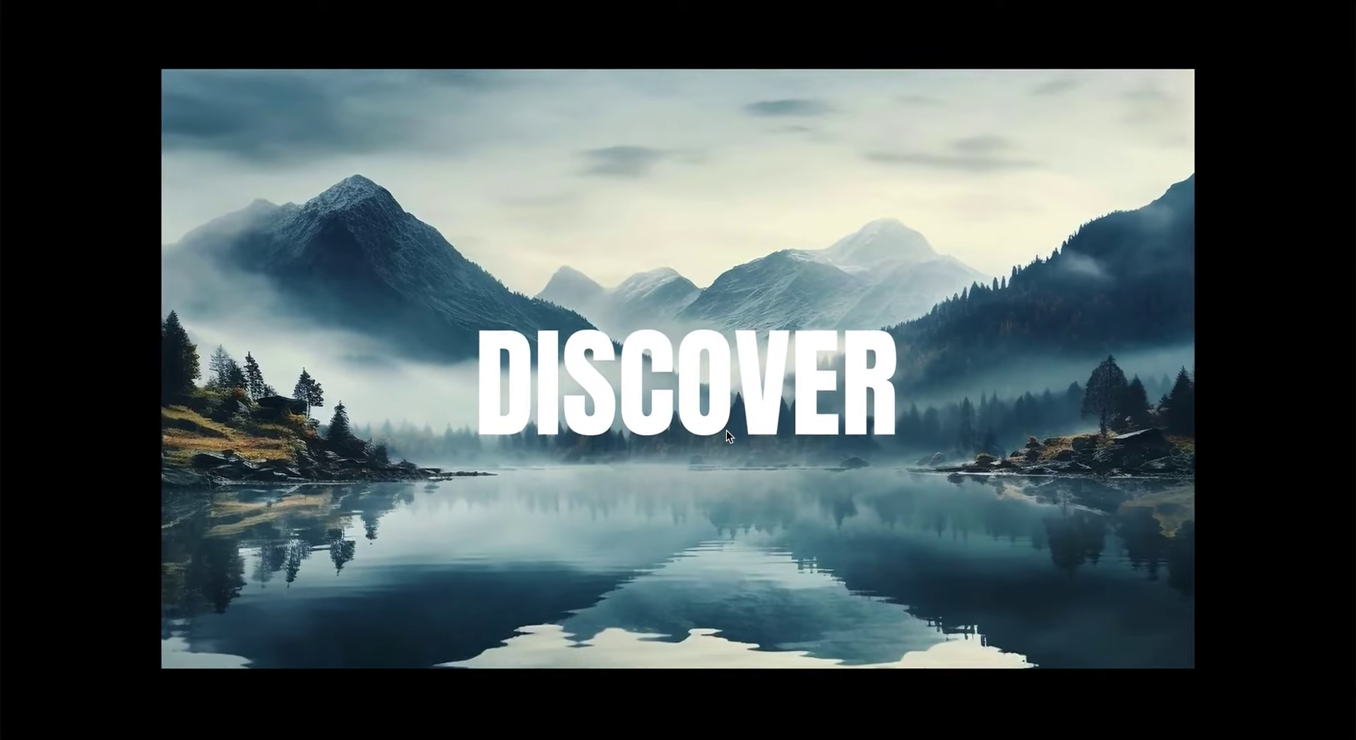
click(754, 523)
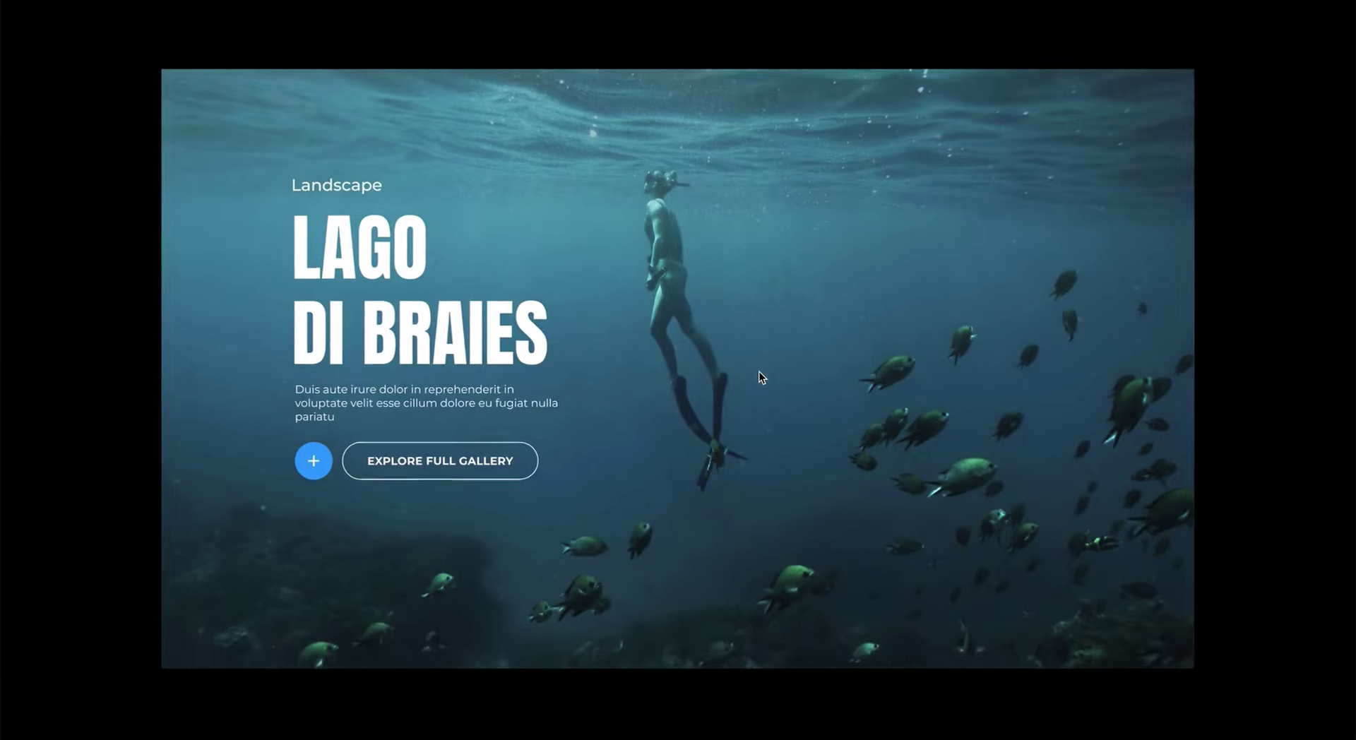
click(761, 372)
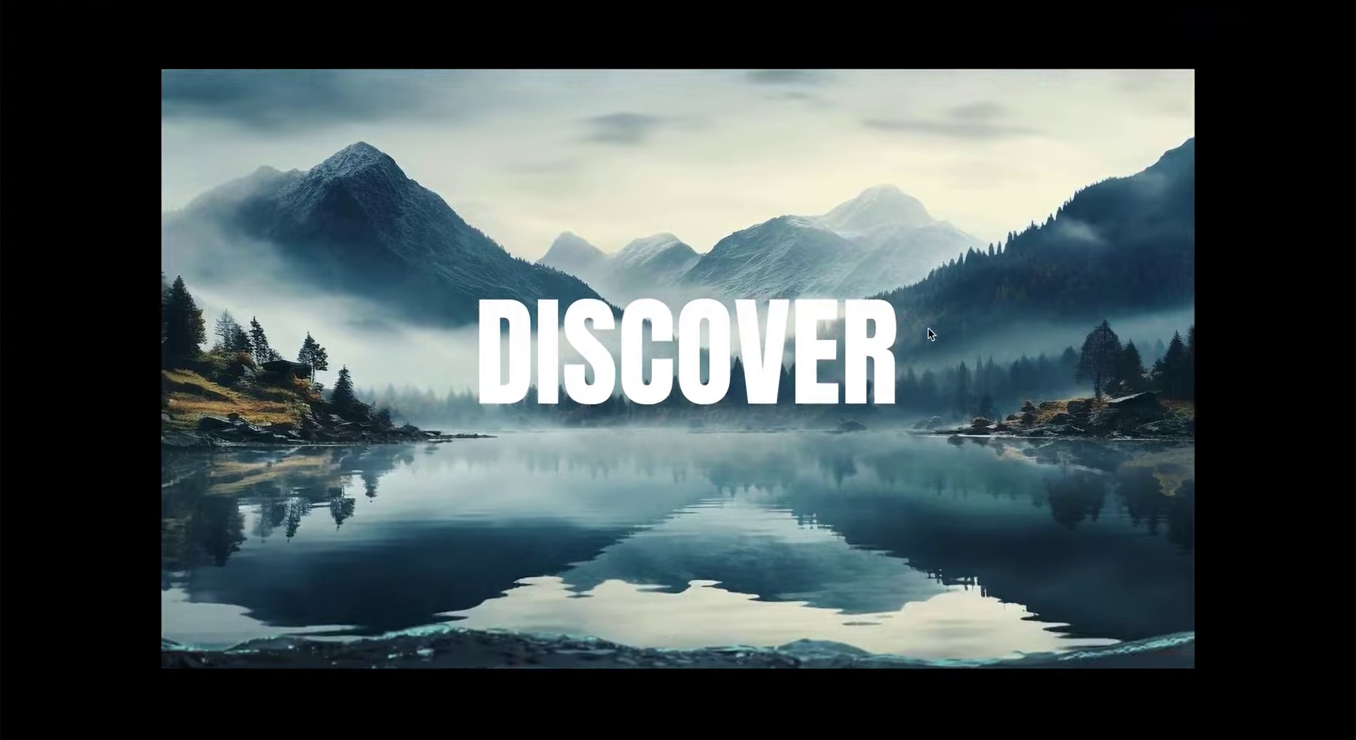
click(928, 328)
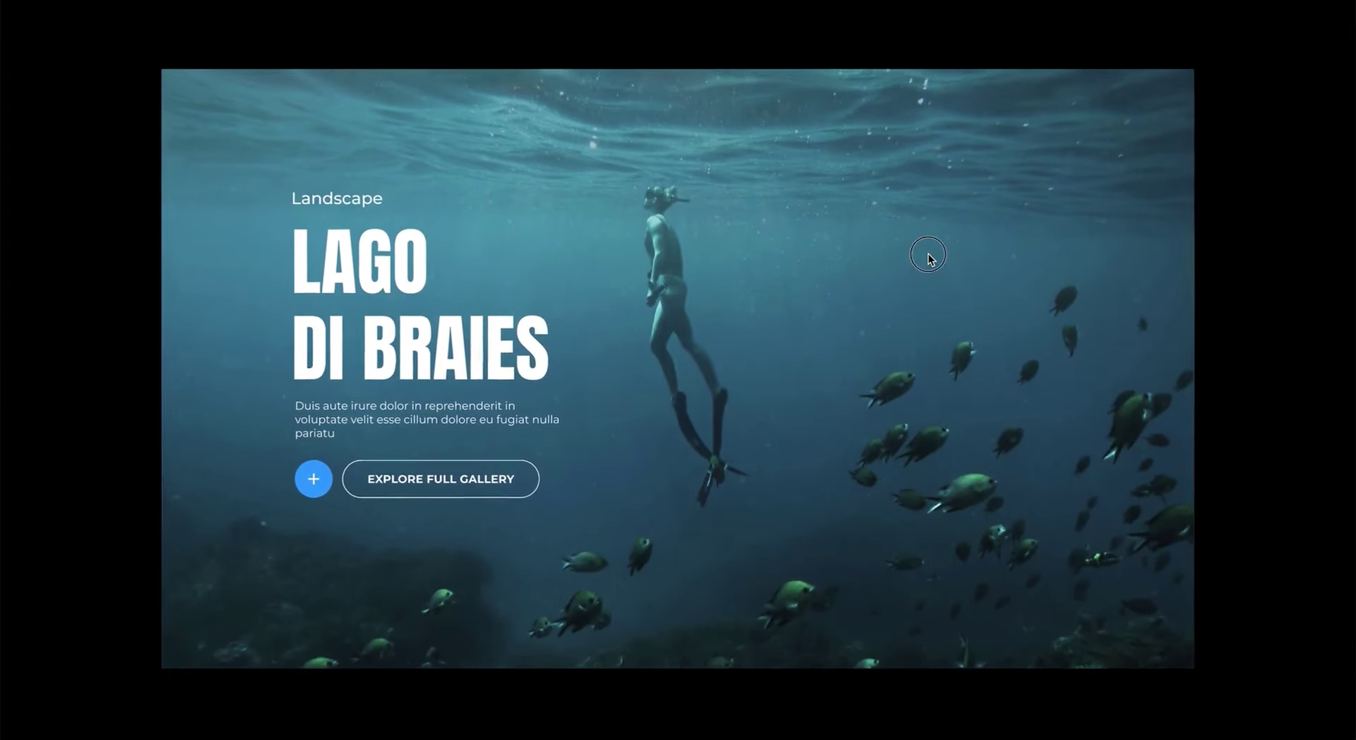
click(910, 394)
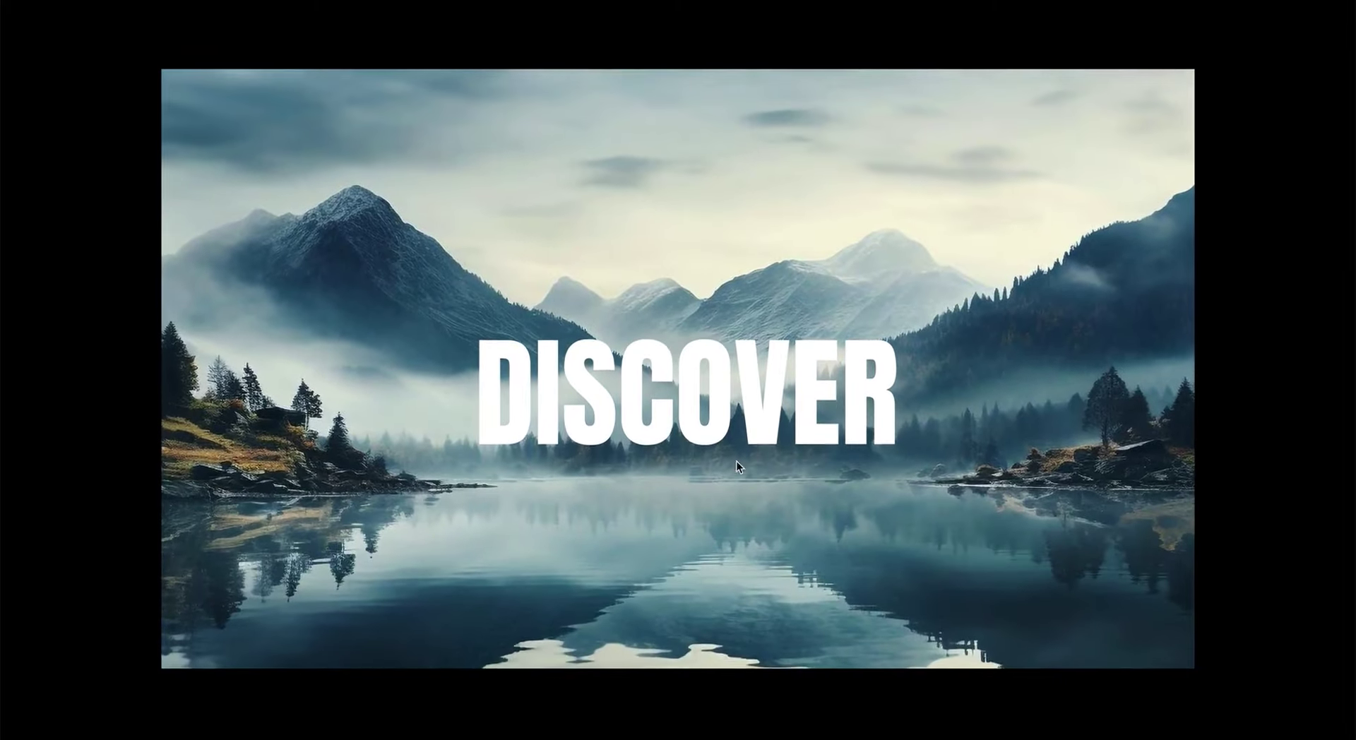
click(918, 353)
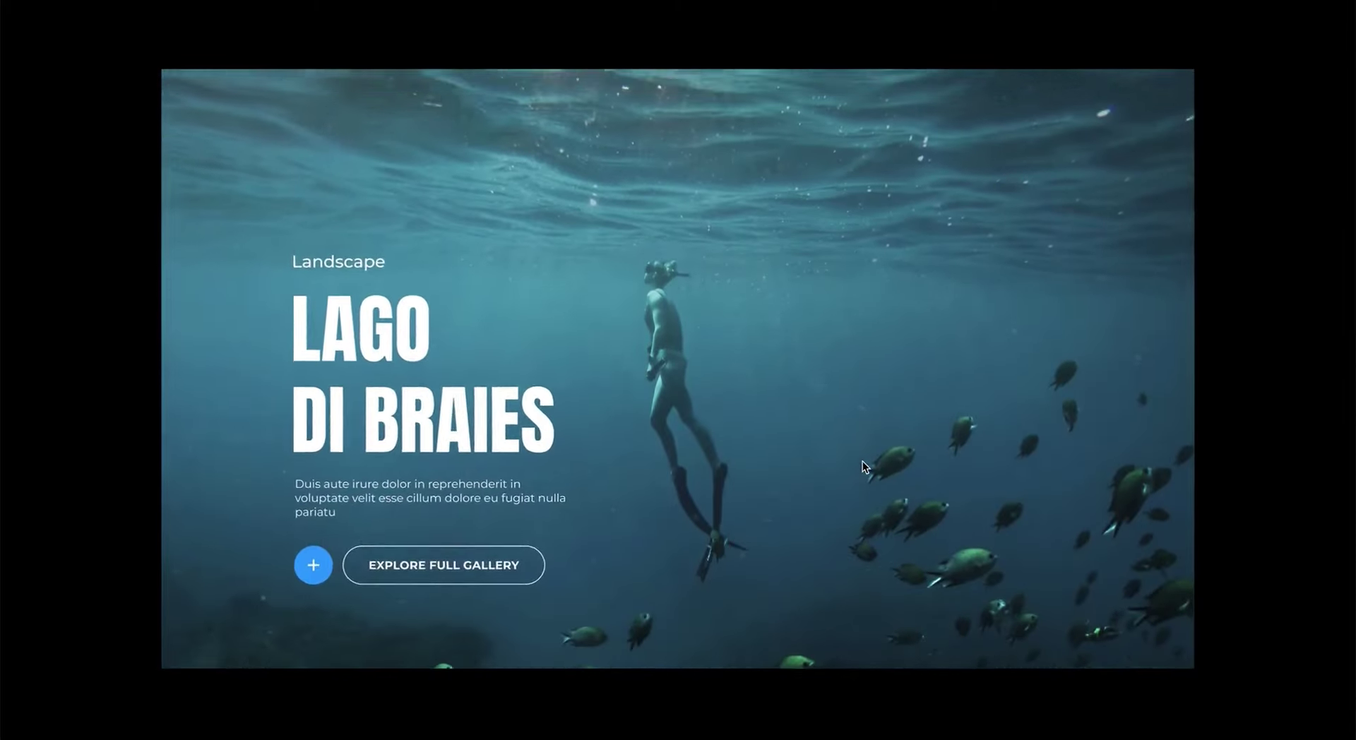
click(862, 461)
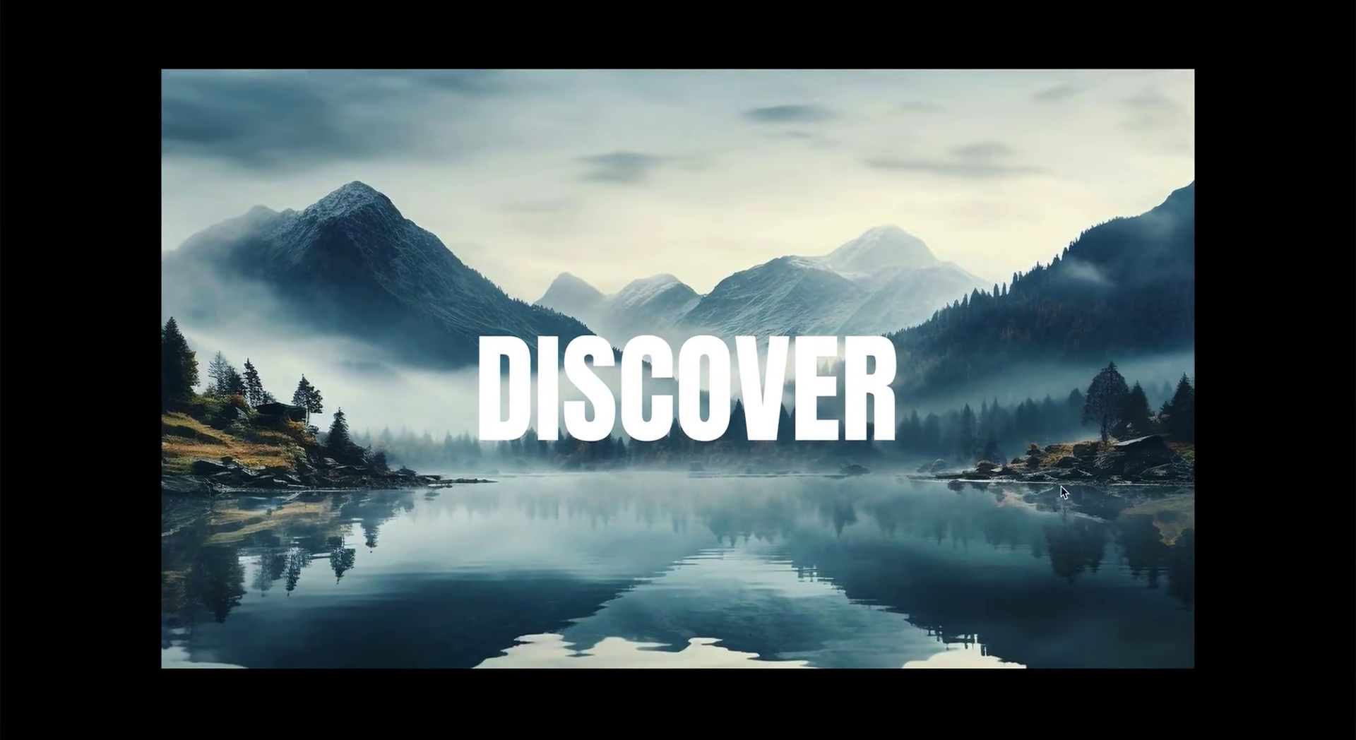
scroll(952, 328, down, 2)
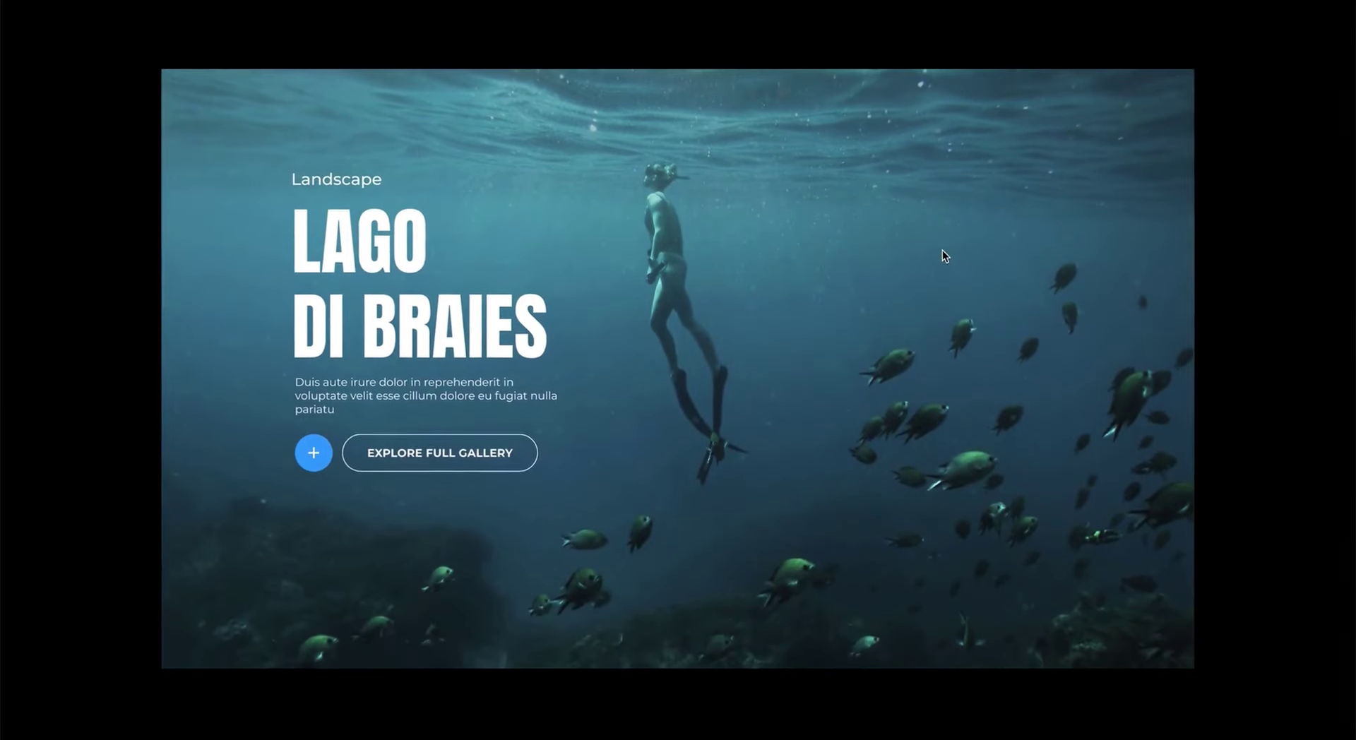
scroll(931, 407, up, 2)
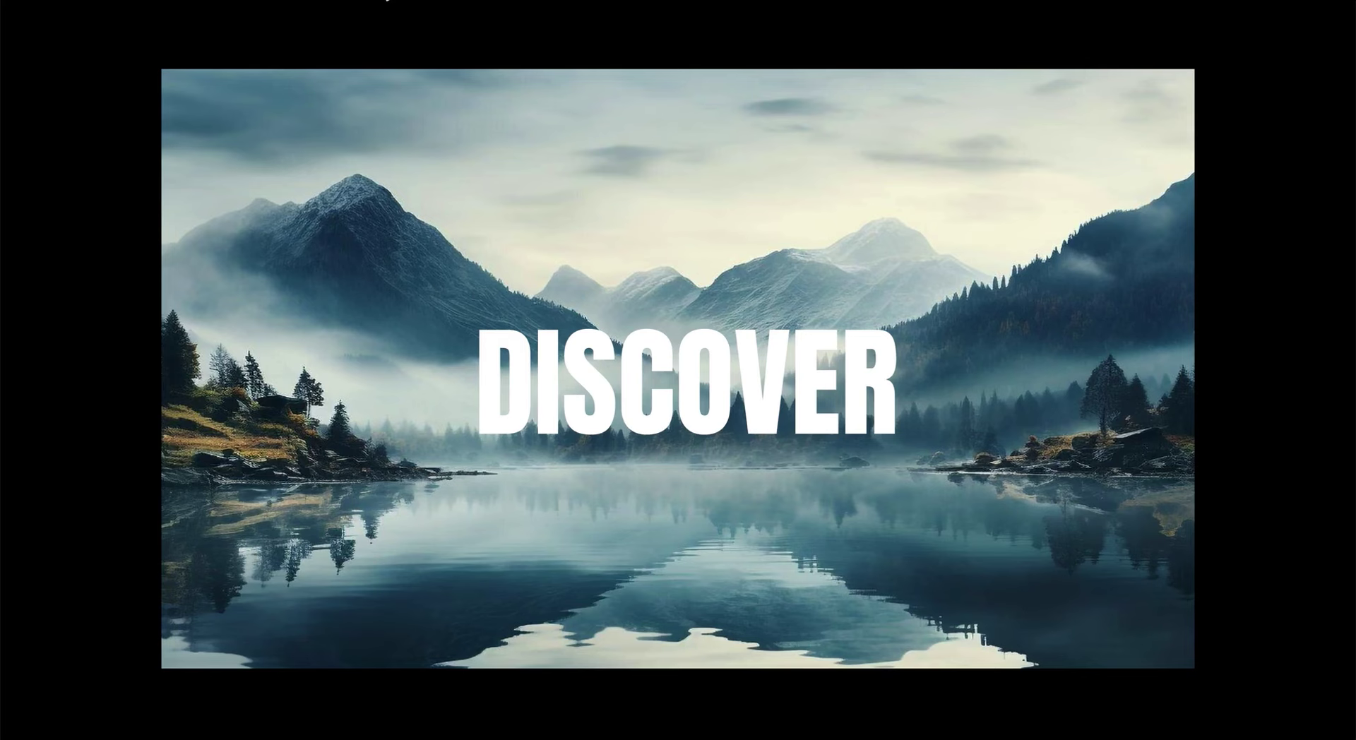
scroll(702, 148, down, 5)
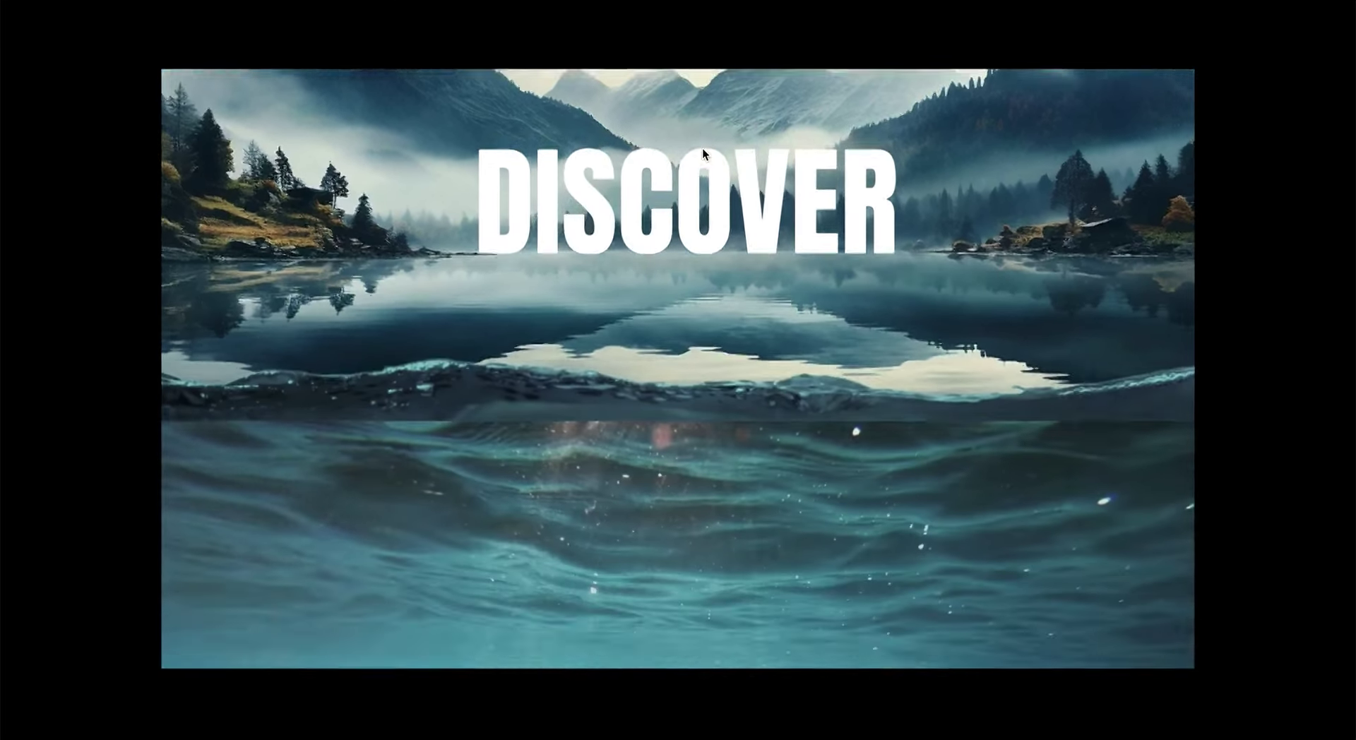